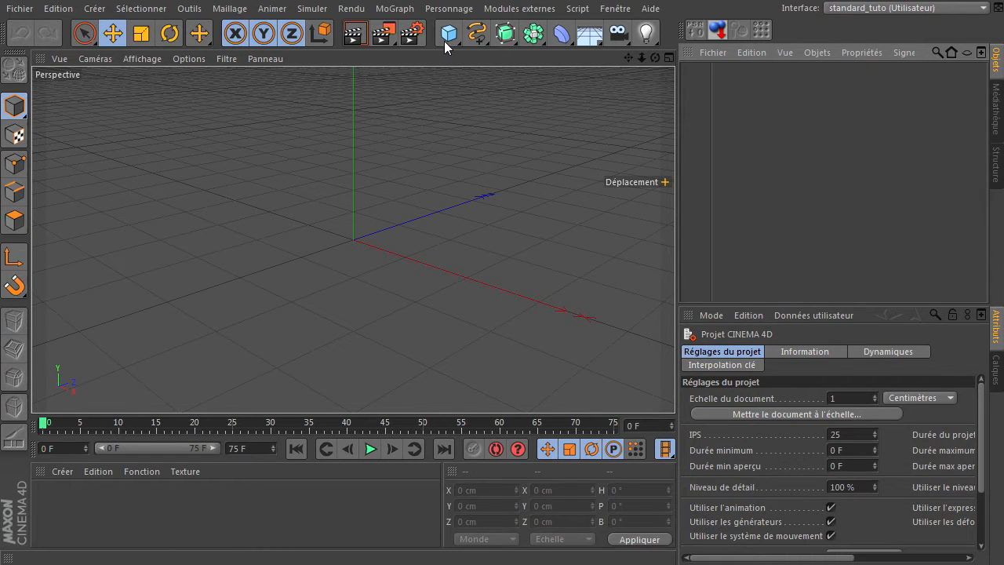
# Step: Add a null object (Neutre) to the scene and rename it xpresso
pyautogui.moveTo(448, 33); pyautogui.dragTo(499, 47)
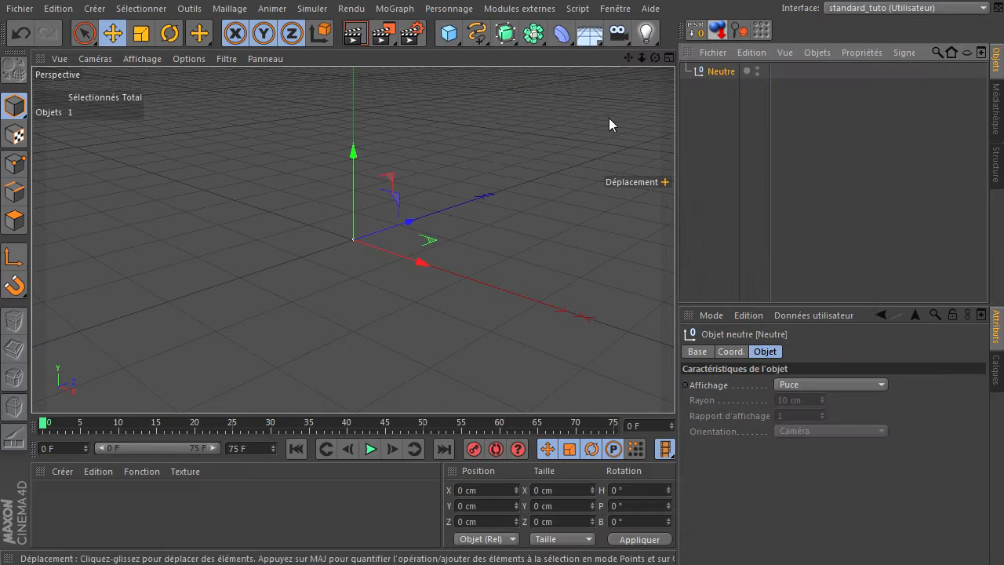
pyautogui.doubleClick(718, 72)
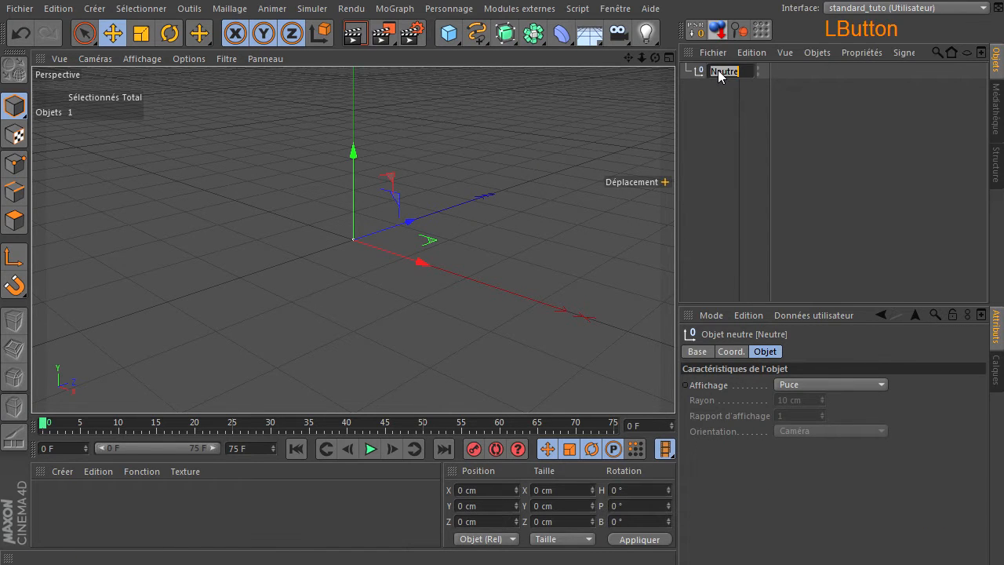
pyautogui.write('xpresso')
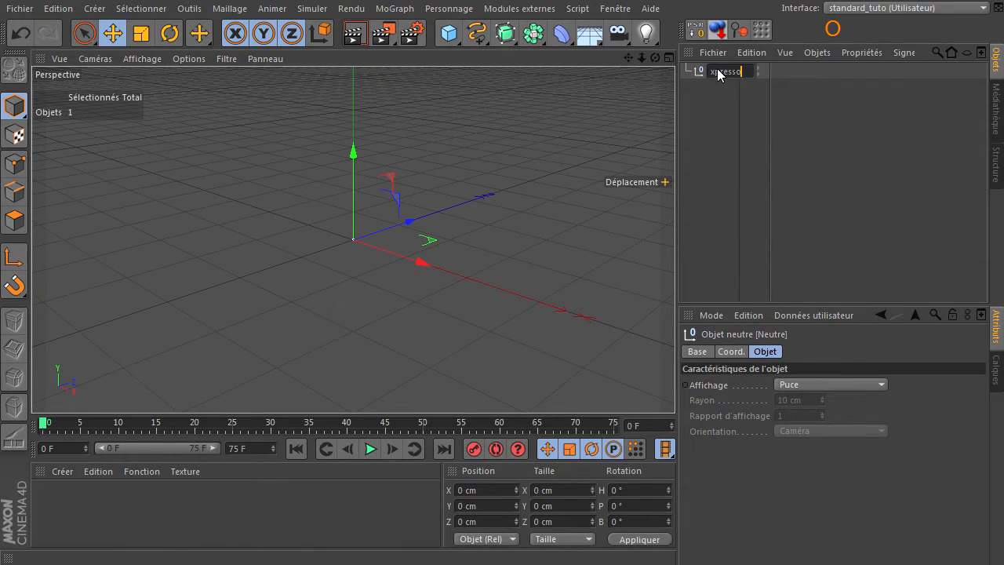
pyautogui.press('Return')
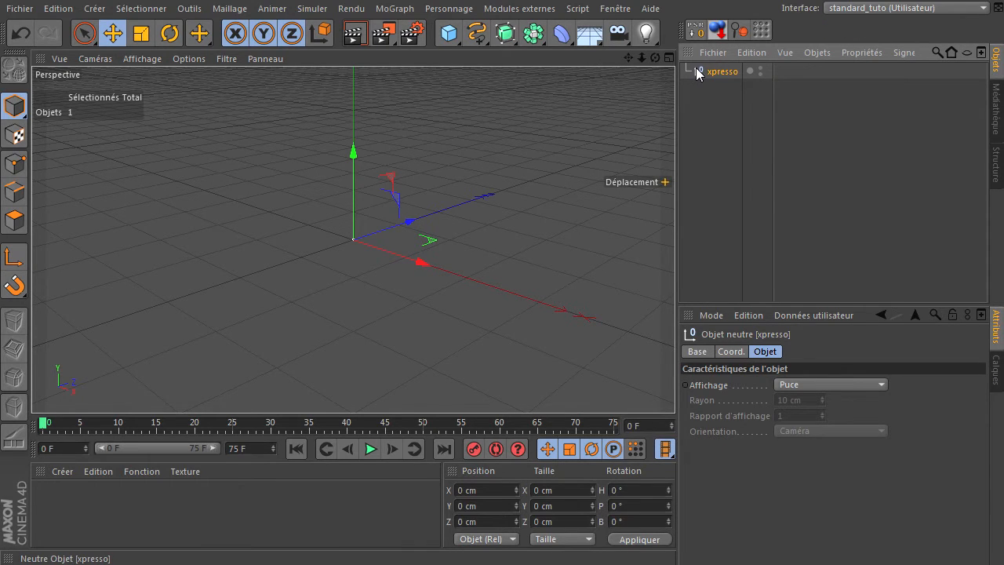
# Step: Attach an XPresso property to the xpresso null
pyautogui.rightClick(697, 72)
pyautogui.moveTo(776, 79)
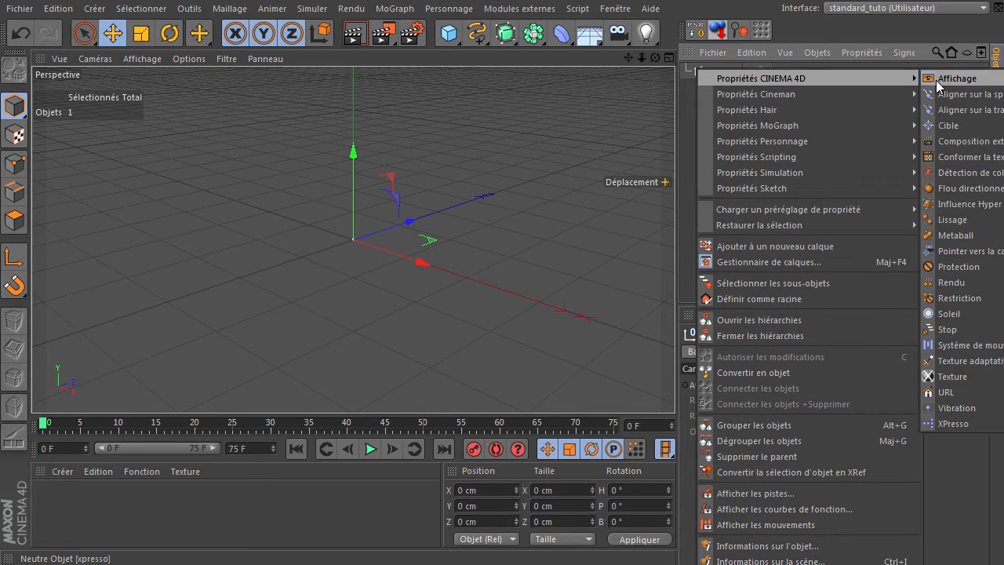
pyautogui.click(952, 423)
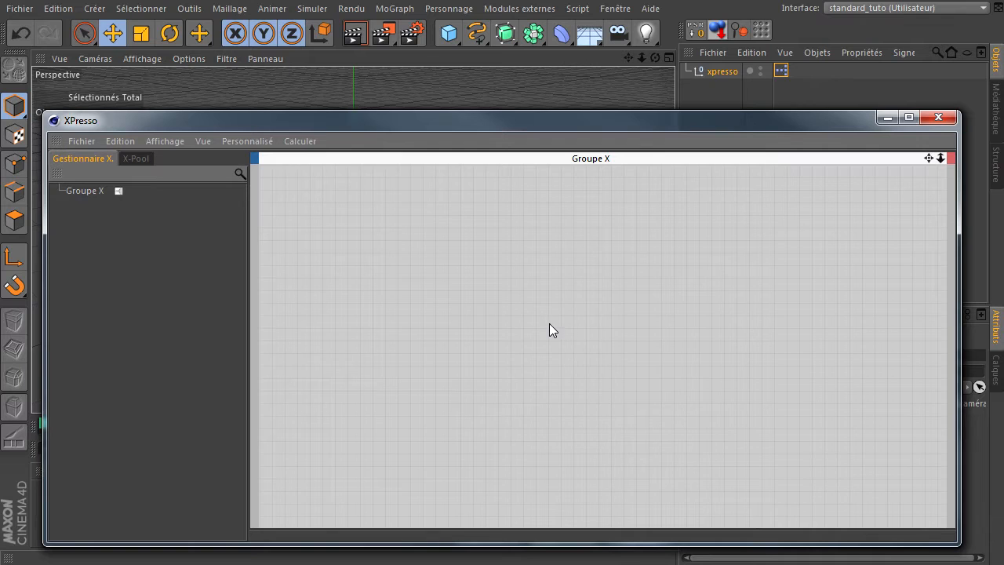
# Step: Place a Collision de rayon node from the X-Pool's Généralités operators in the empty Groupe X graph
pyautogui.click(135, 158)
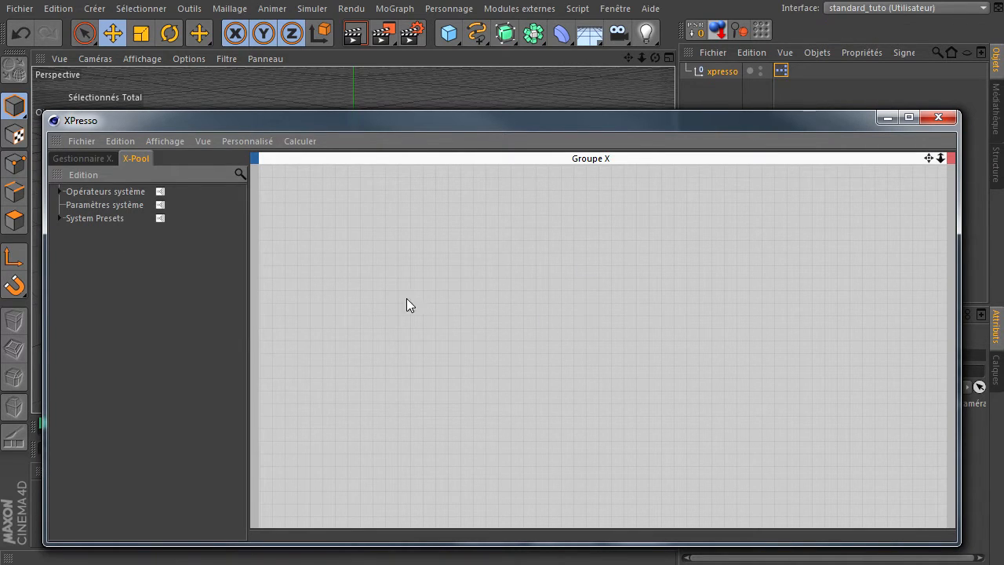
pyautogui.click(59, 191)
pyautogui.click(71, 205)
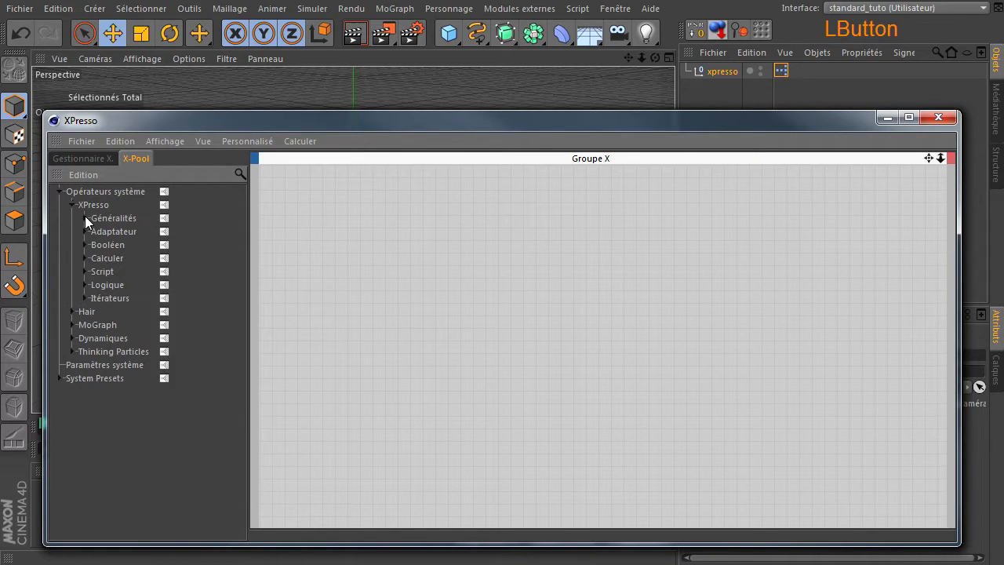
pyautogui.click(85, 218)
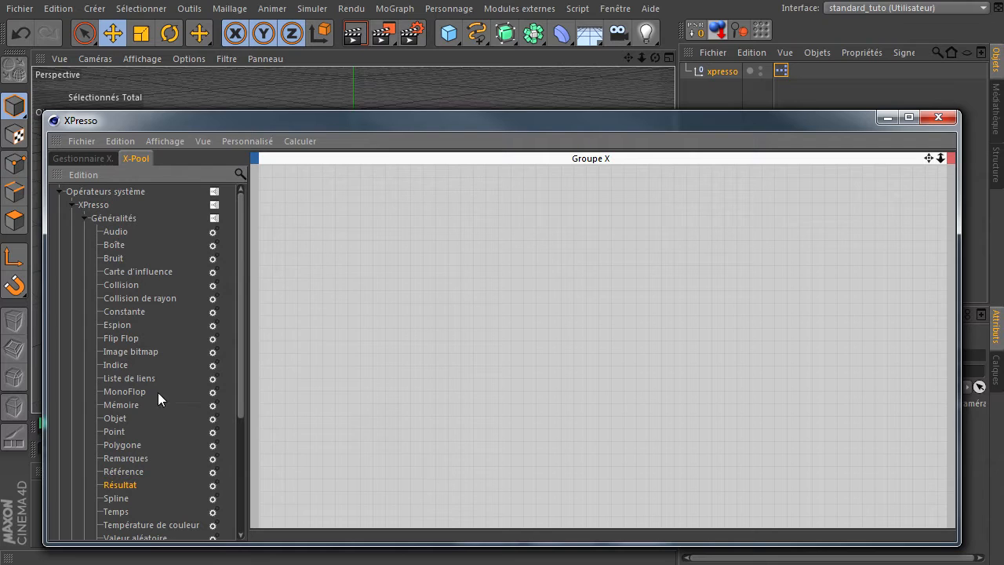
pyautogui.click(121, 298)
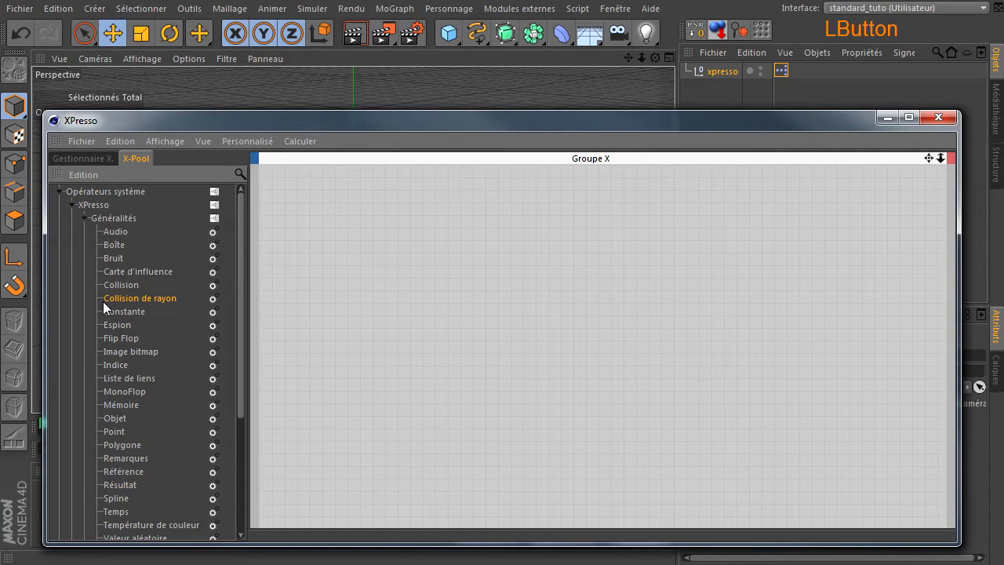
pyautogui.moveTo(152, 307); pyautogui.dragTo(608, 255)
pyautogui.click(613, 261)
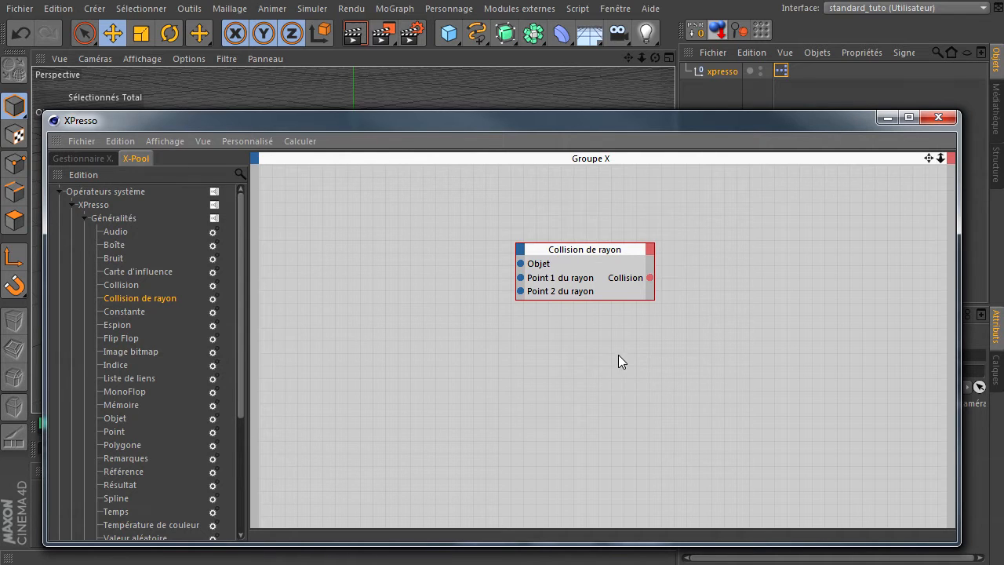
# Step: Examine the Collision de rayon node's available input and output ports and the Point 1 du rayon port's information, and close the XPresso editor
pyautogui.click(522, 248)
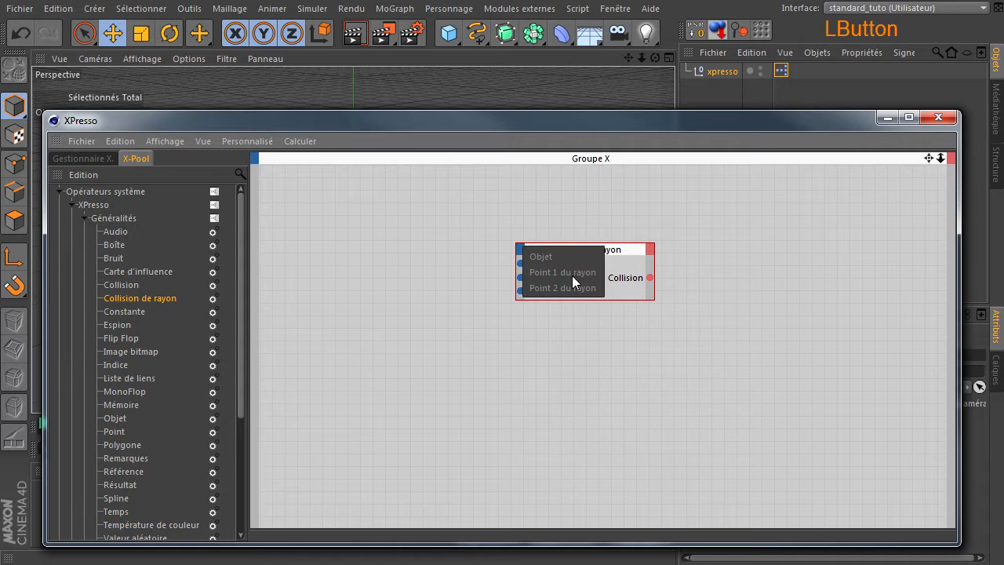
pyautogui.click(514, 296)
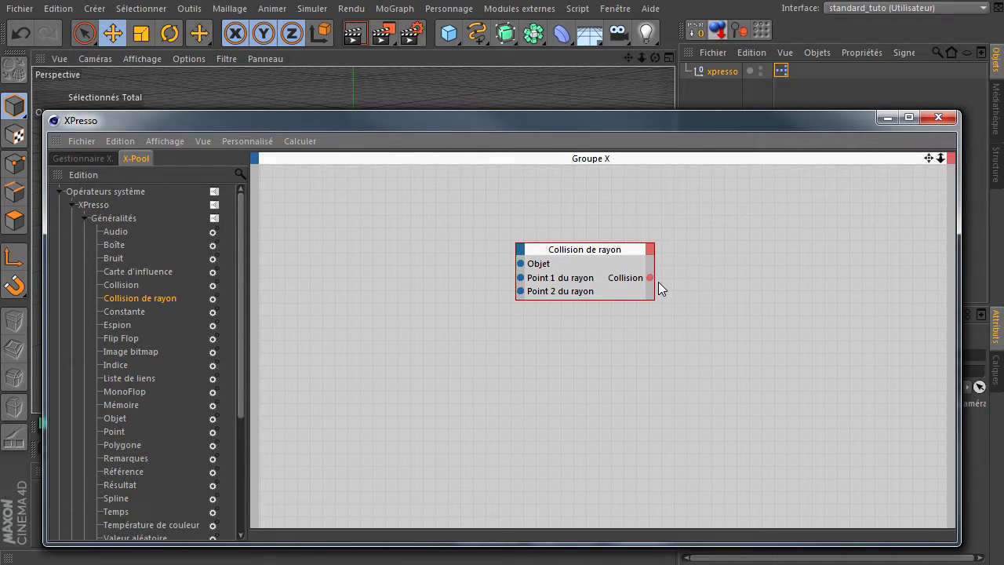
pyautogui.click(651, 251)
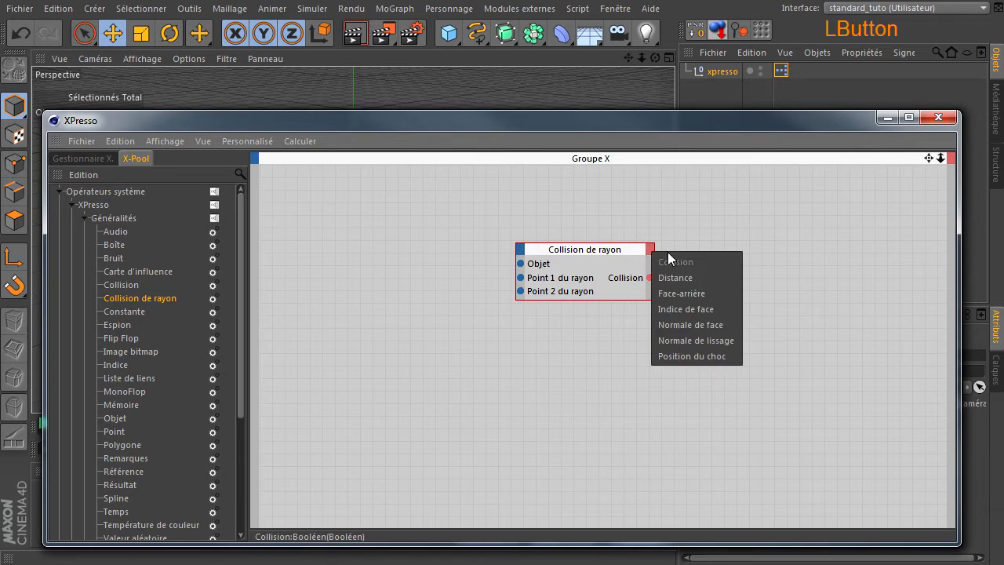
pyautogui.click(542, 425)
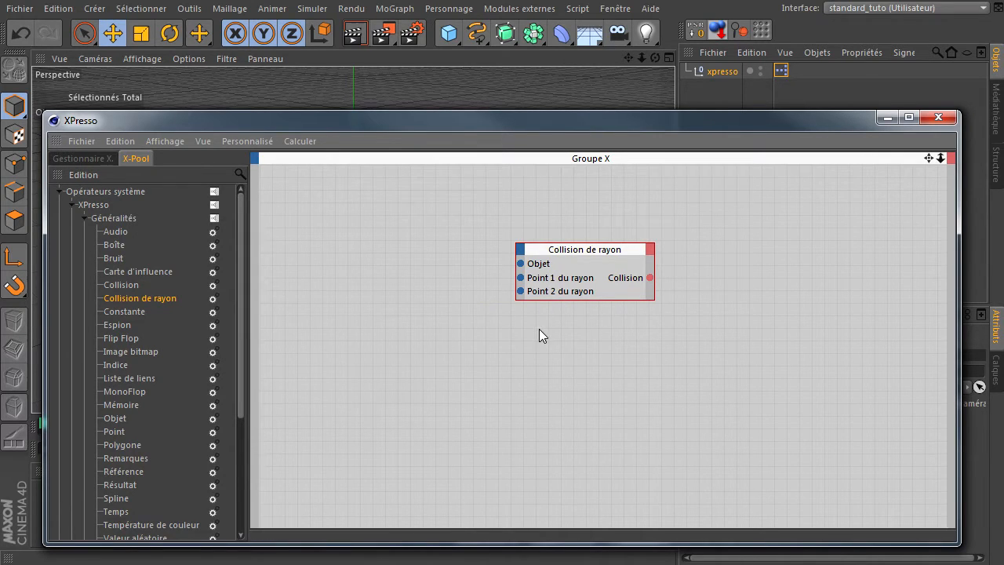
pyautogui.rightClick(521, 278)
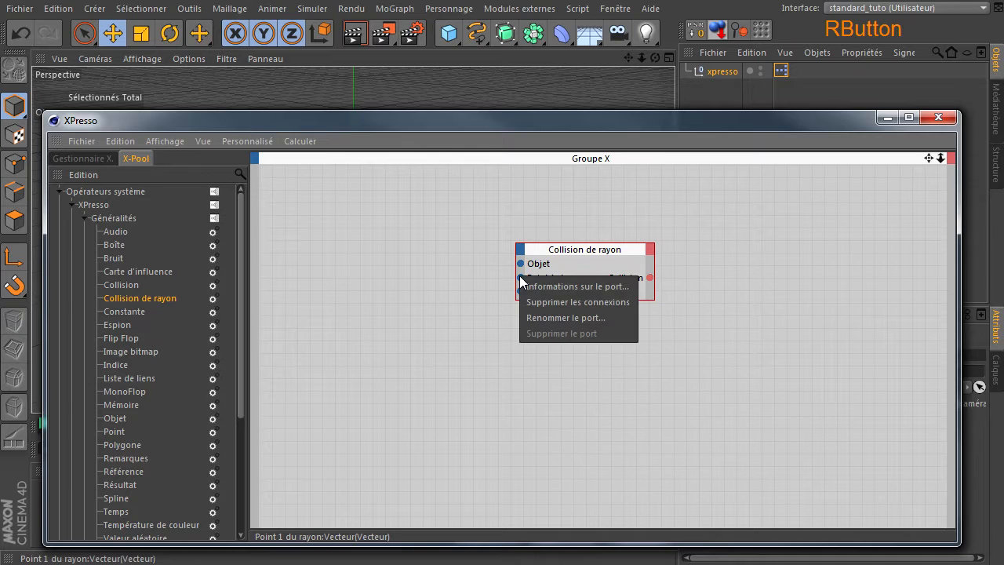
pyautogui.click(556, 286)
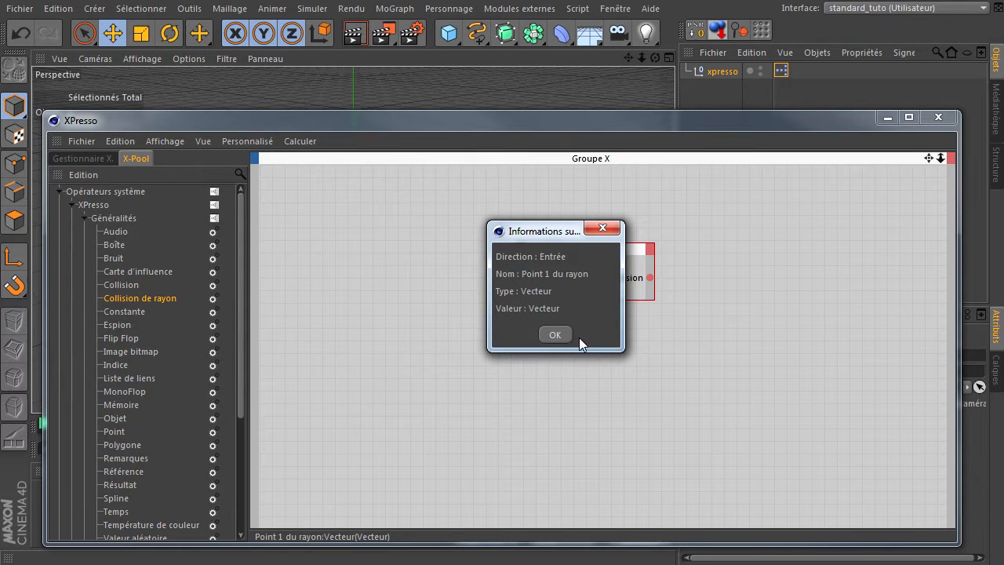
pyautogui.click(554, 335)
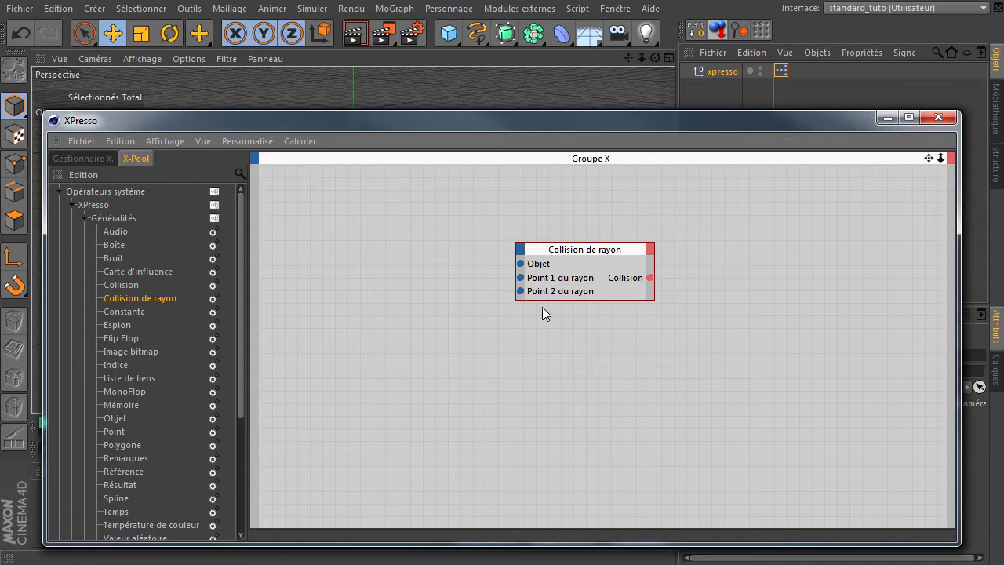
pyautogui.click(938, 117)
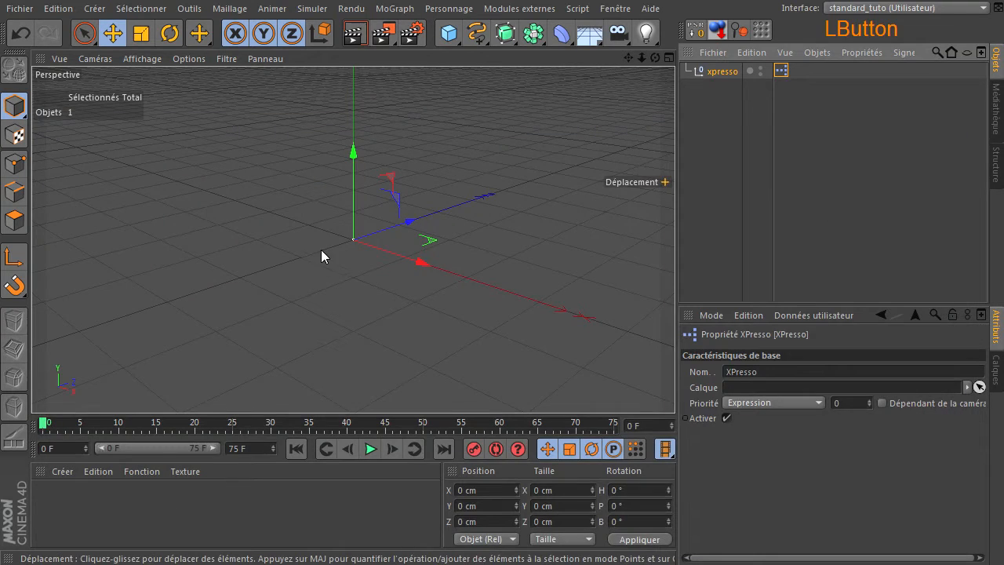
# Step: Add a Plan object with 5 width segments and 5 height segments
pyautogui.click(449, 33)
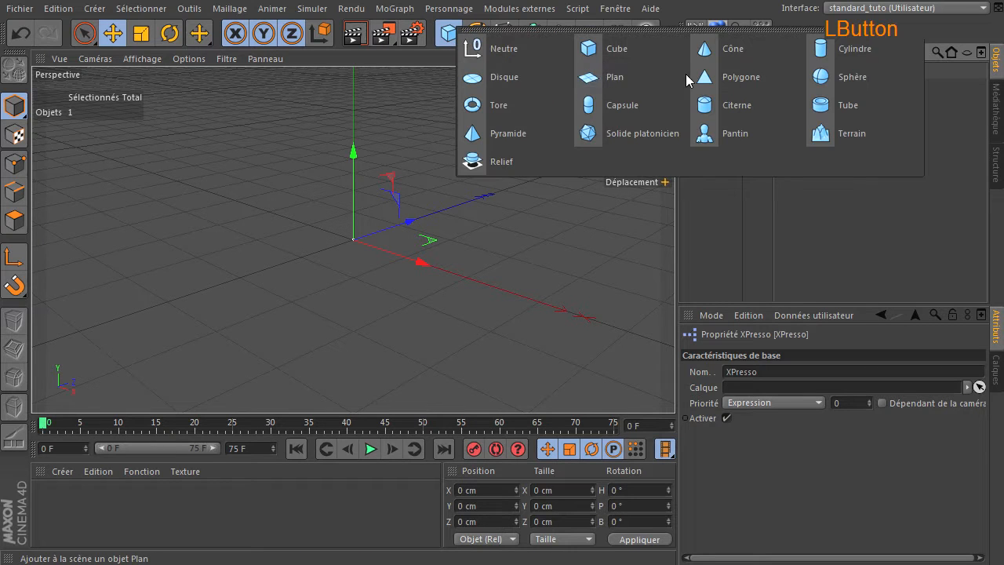
pyautogui.click(645, 75)
pyautogui.click(804, 416)
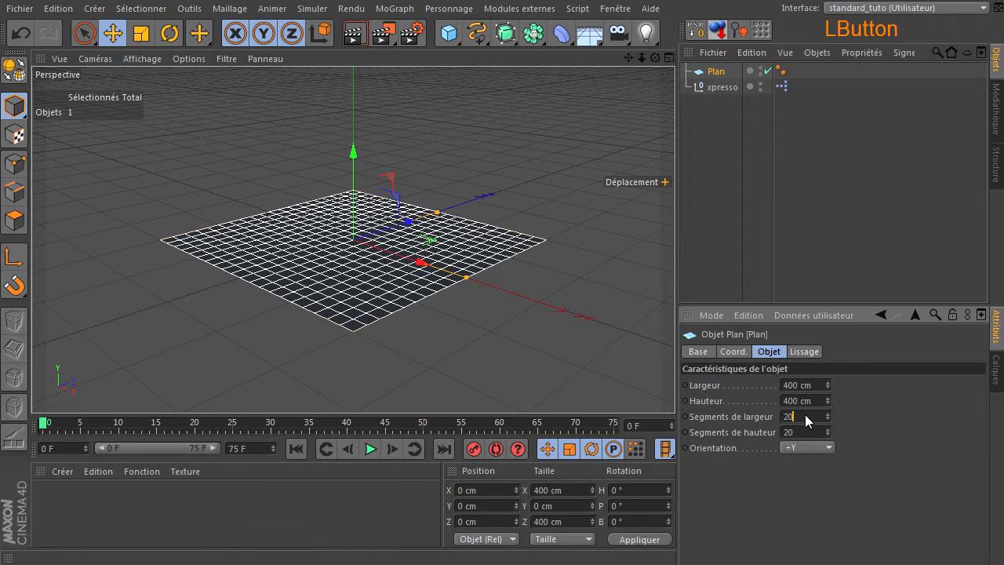
pyautogui.write('5')
pyautogui.click(811, 434)
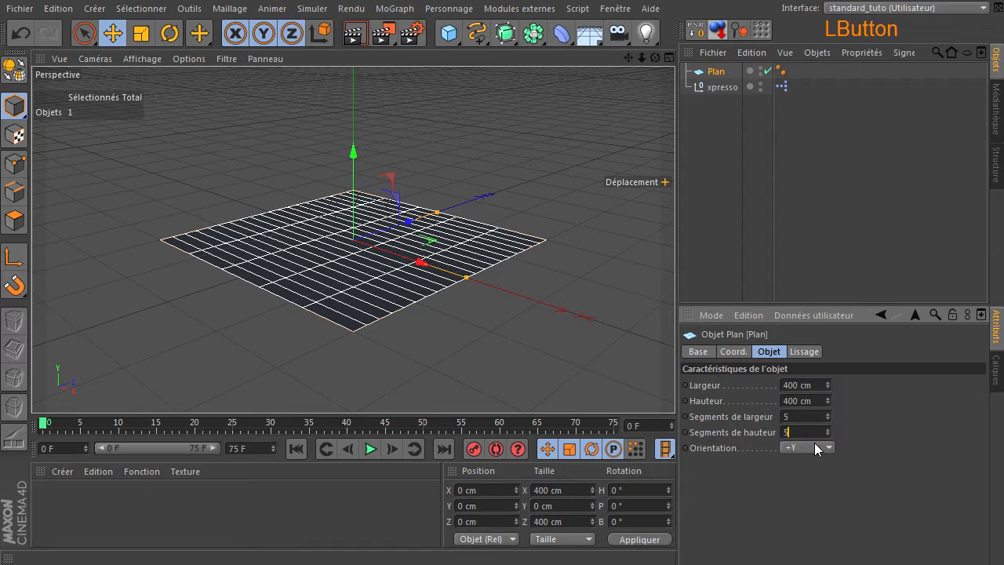
pyautogui.write('5')
pyautogui.press('Return')
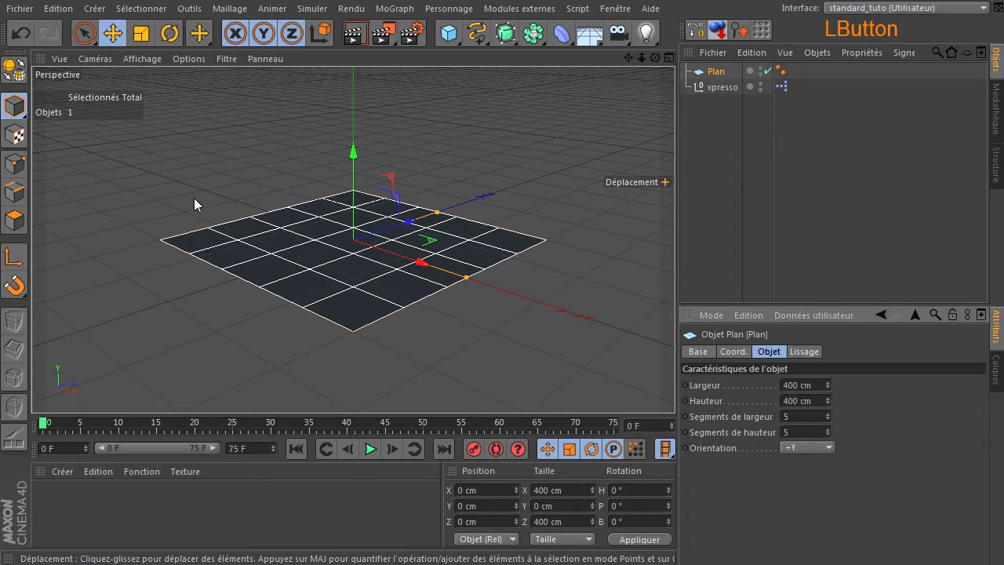
# Step: Convert the plane to a polygon object and show the view in Ombrage de Gouraud (lignes)
pyautogui.click(14, 70)
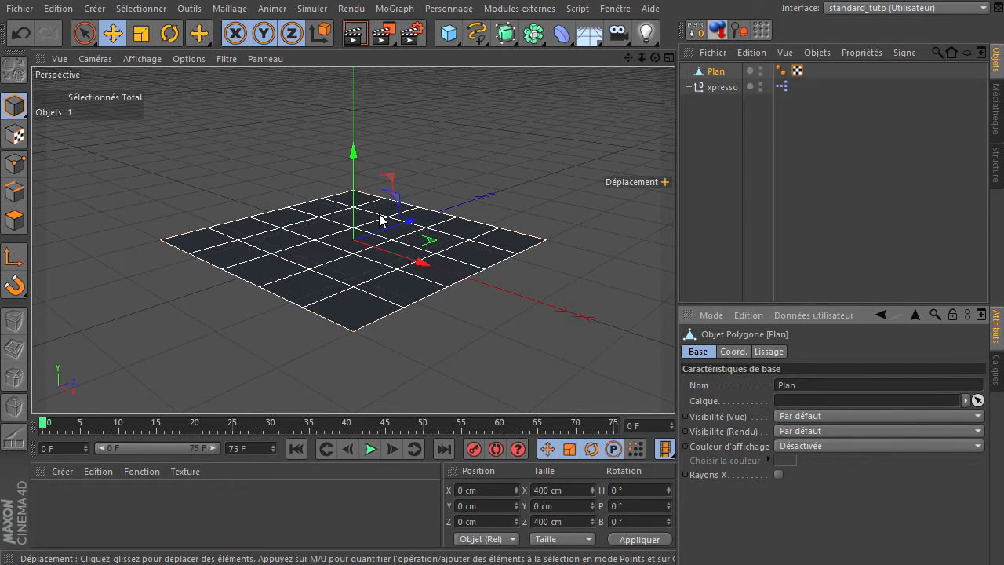
pyautogui.click(509, 132)
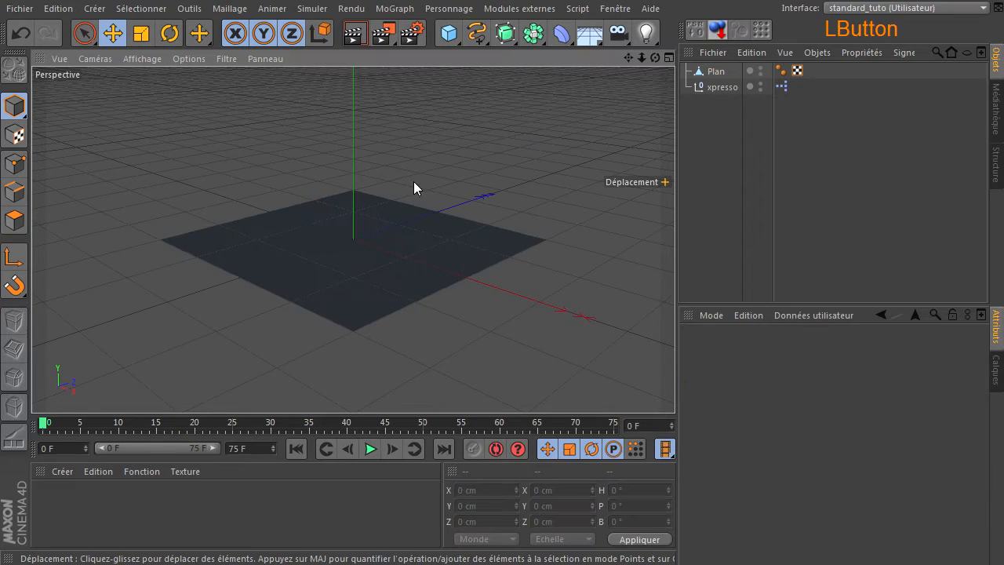
pyautogui.click(142, 58)
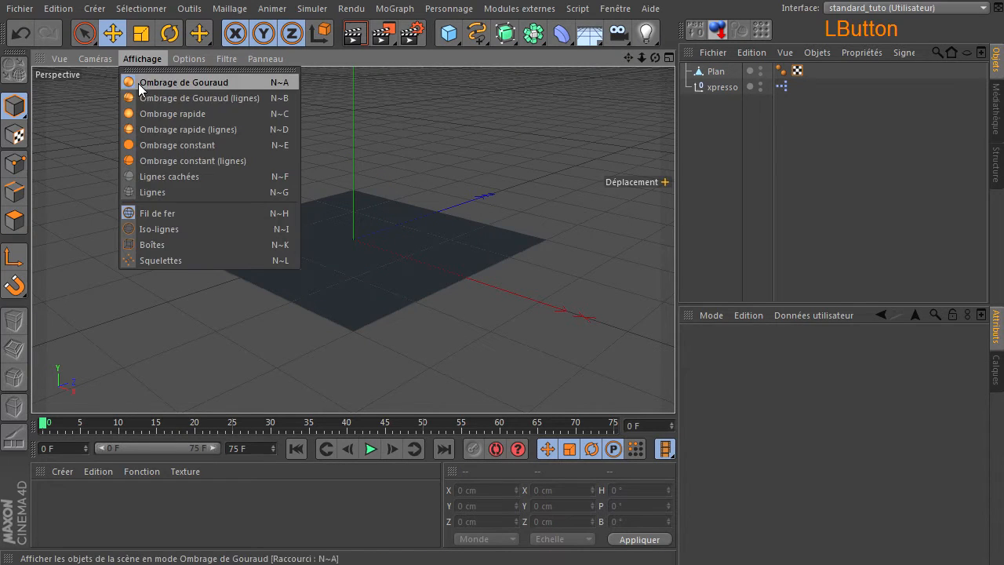
pyautogui.click(137, 98)
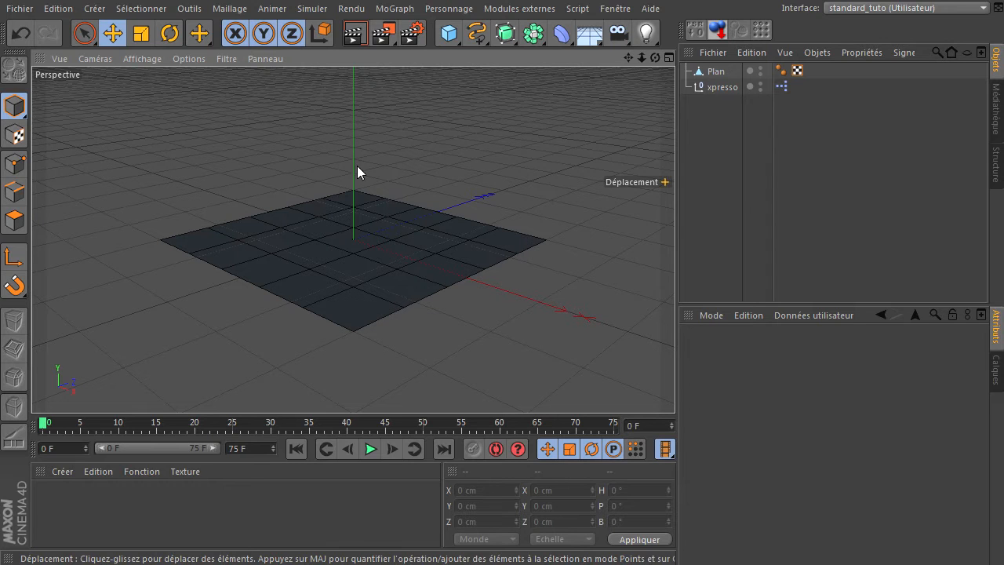
# Step: Add a second null object and name it point 1
pyautogui.click(447, 34)
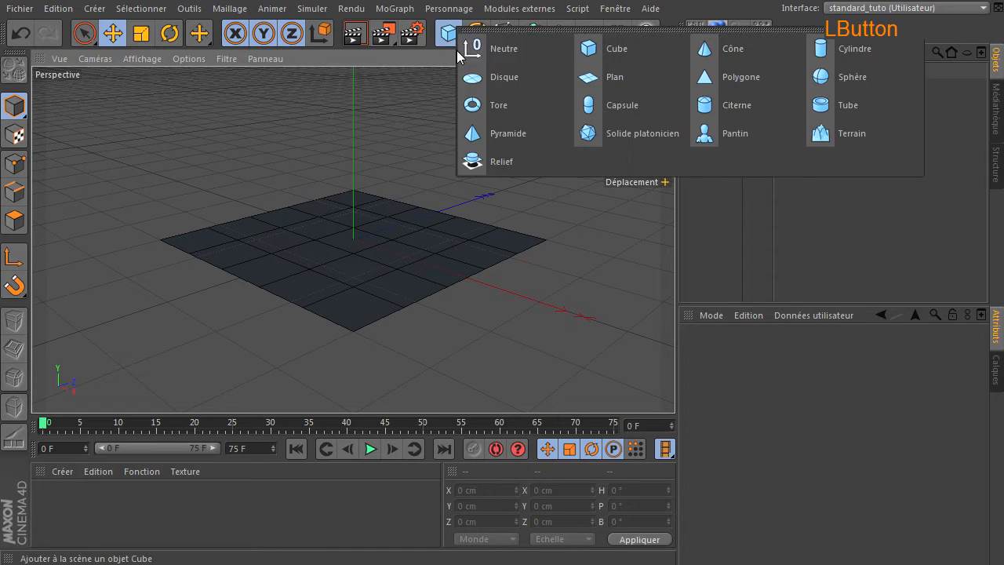
pyautogui.click(542, 54)
pyautogui.doubleClick(710, 72)
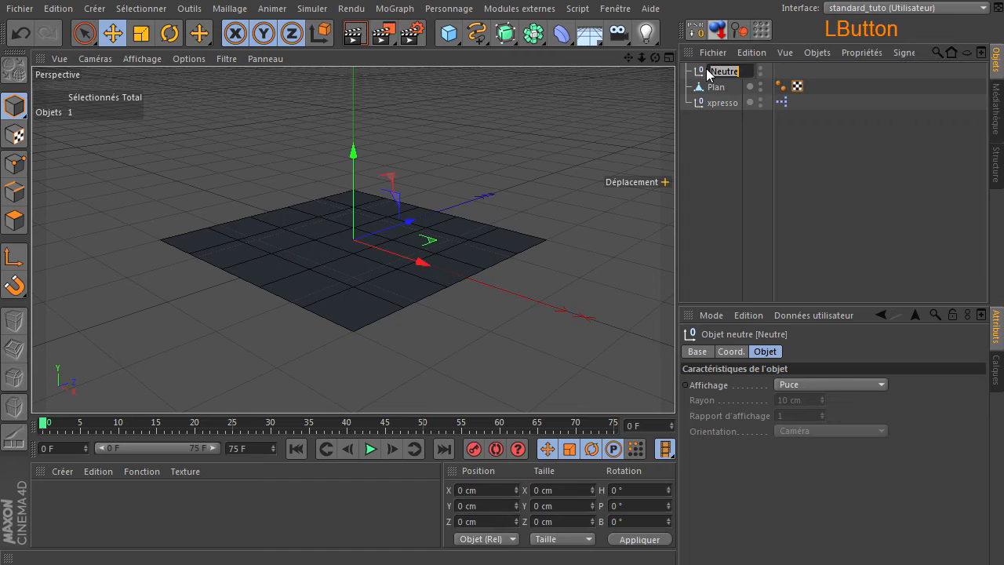
pyautogui.write('point ')
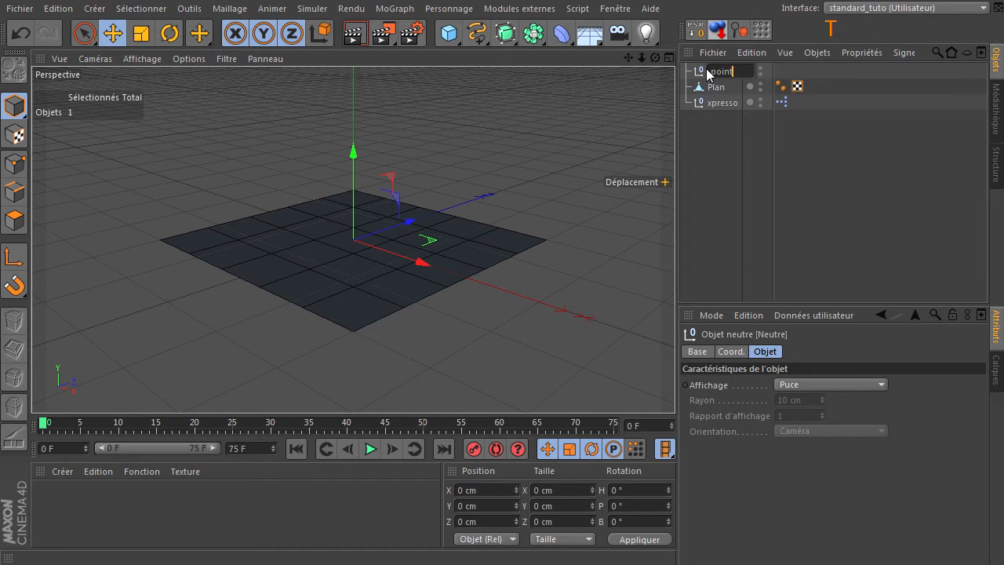
pyautogui.write('1')
pyautogui.click(704, 136)
# Step: Display the point 1 null as Etoile and set its display colour to Activée with an orange colour
pyautogui.click(816, 382)
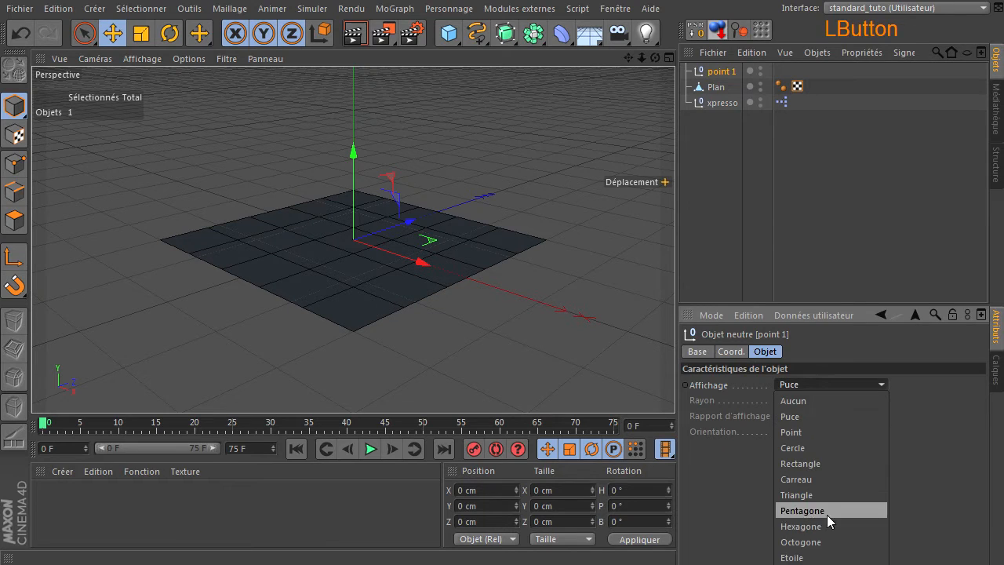
pyautogui.click(825, 559)
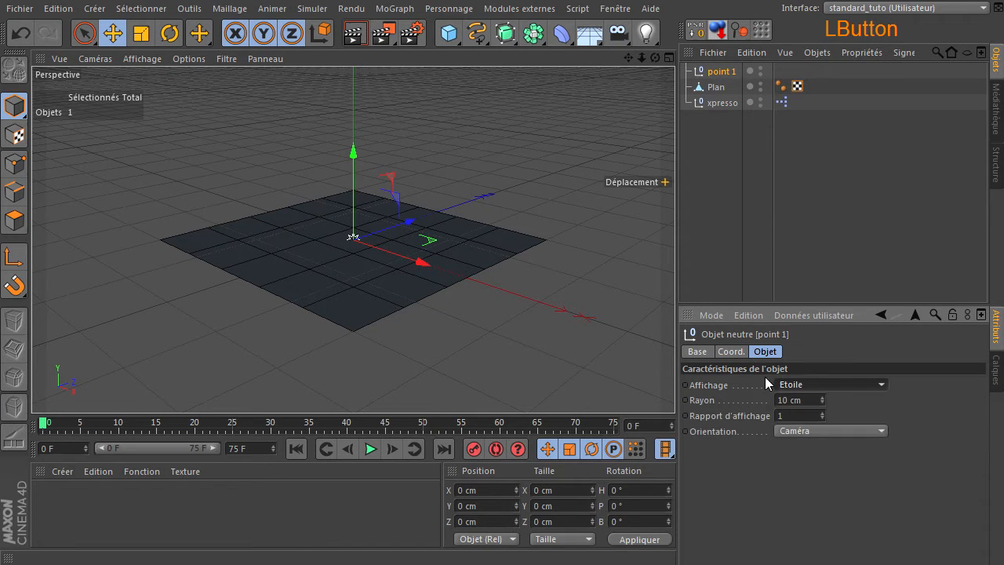
pyautogui.click(700, 351)
pyautogui.click(825, 444)
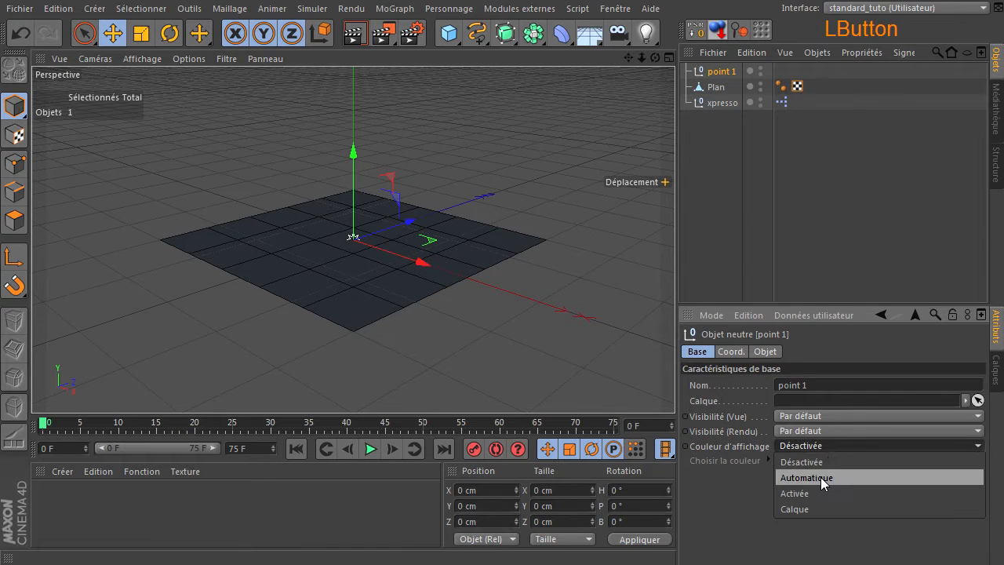
pyautogui.click(819, 488)
pyautogui.click(786, 462)
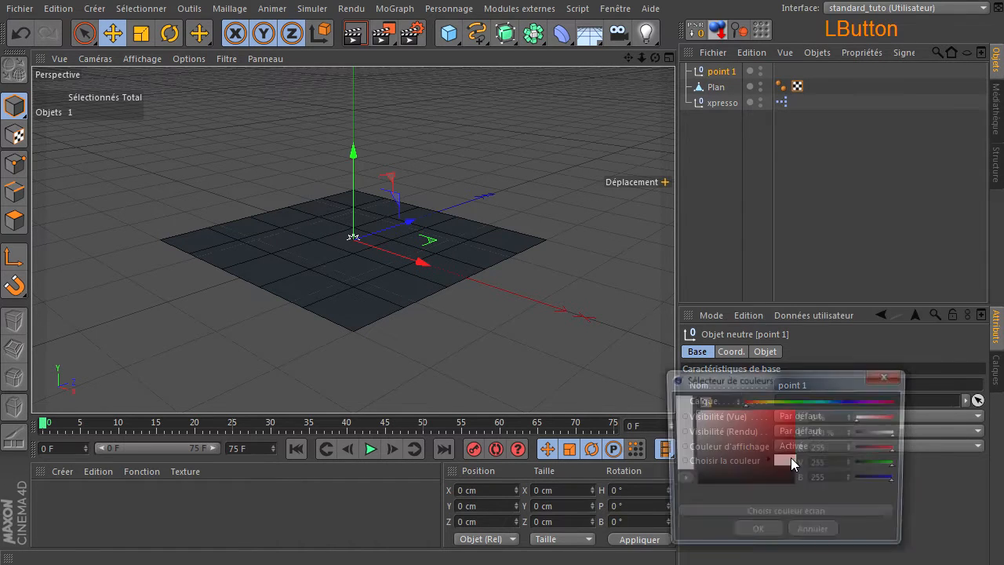
pyautogui.moveTo(757, 397); pyautogui.dragTo(754, 398)
pyautogui.click(755, 535)
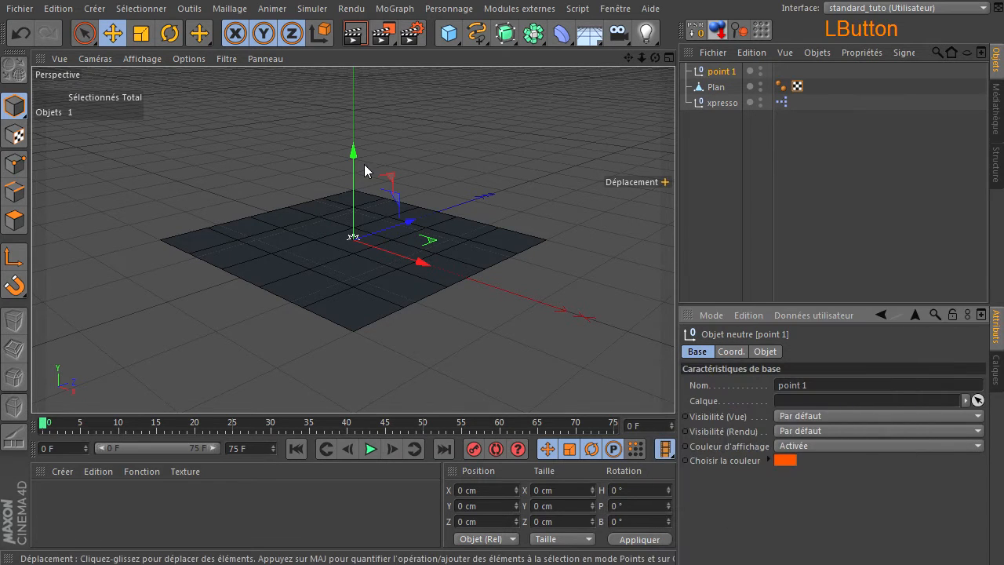
# Step: Raise the point 1 null to about 160 cm in Y and set its display radius to 20 cm
pyautogui.moveTo(351, 155); pyautogui.dragTo(363, 57)
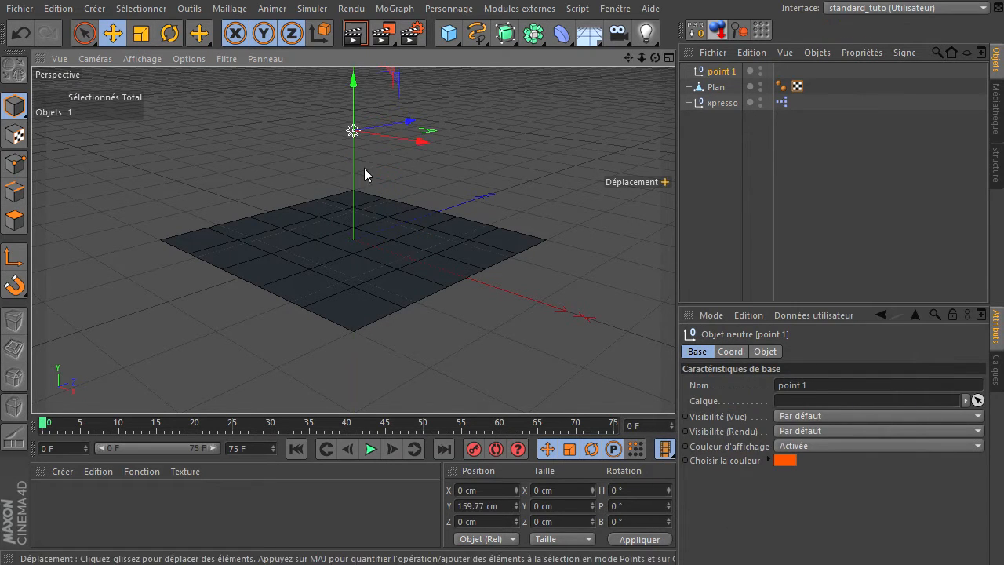
pyautogui.click(763, 351)
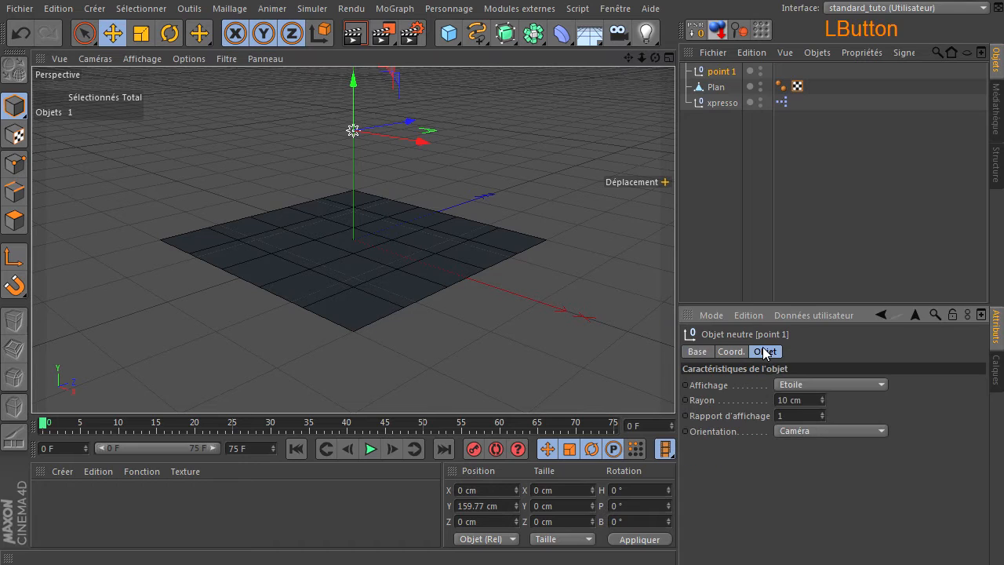
pyautogui.click(800, 401)
pyautogui.write('20')
pyautogui.press('Return')
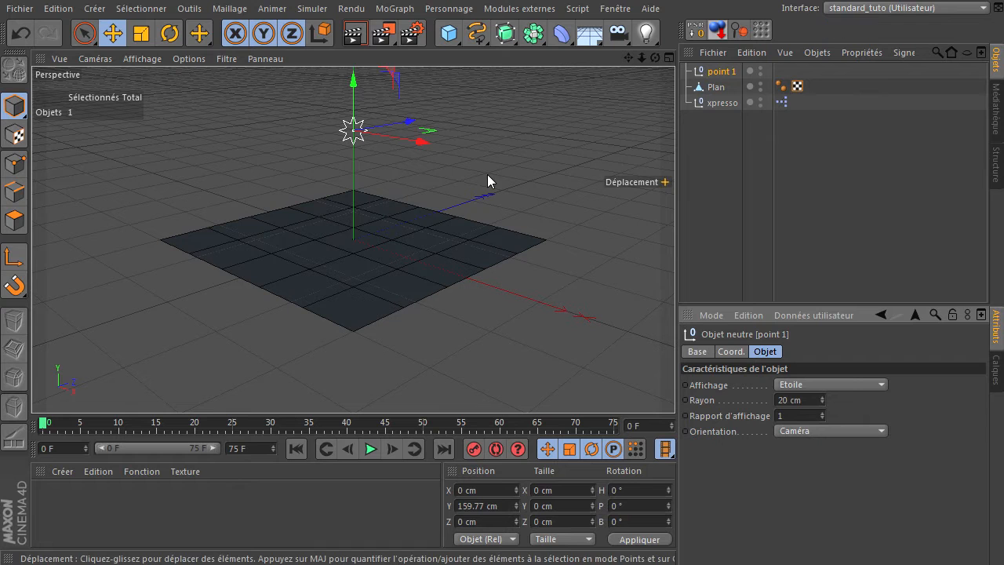
pyautogui.click(712, 208)
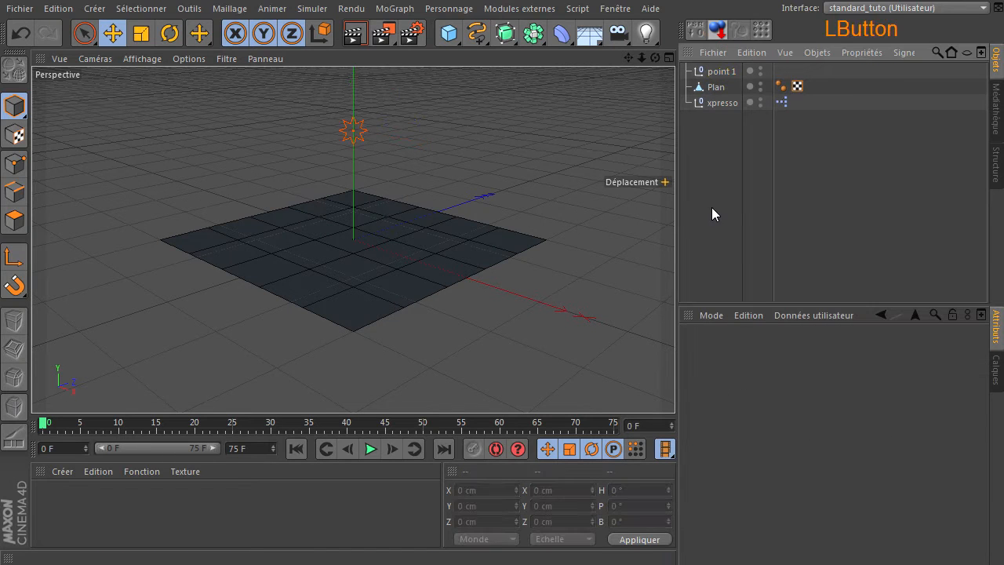
# Step: Add another null object and name it point 2
pyautogui.moveTo(448, 39); pyautogui.dragTo(535, 55)
pyautogui.doubleClick(721, 73)
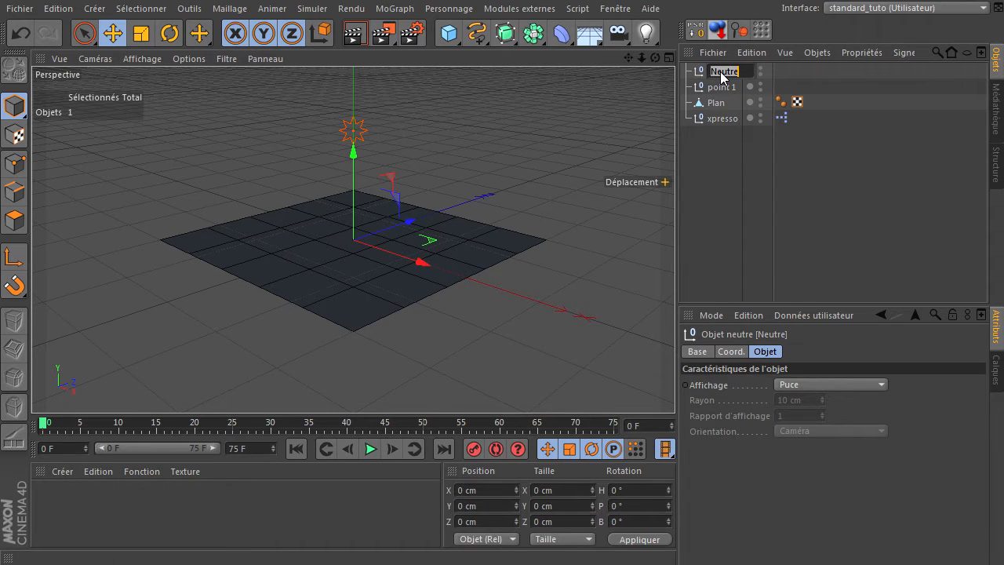
pyautogui.write('point 2')
pyautogui.click(727, 206)
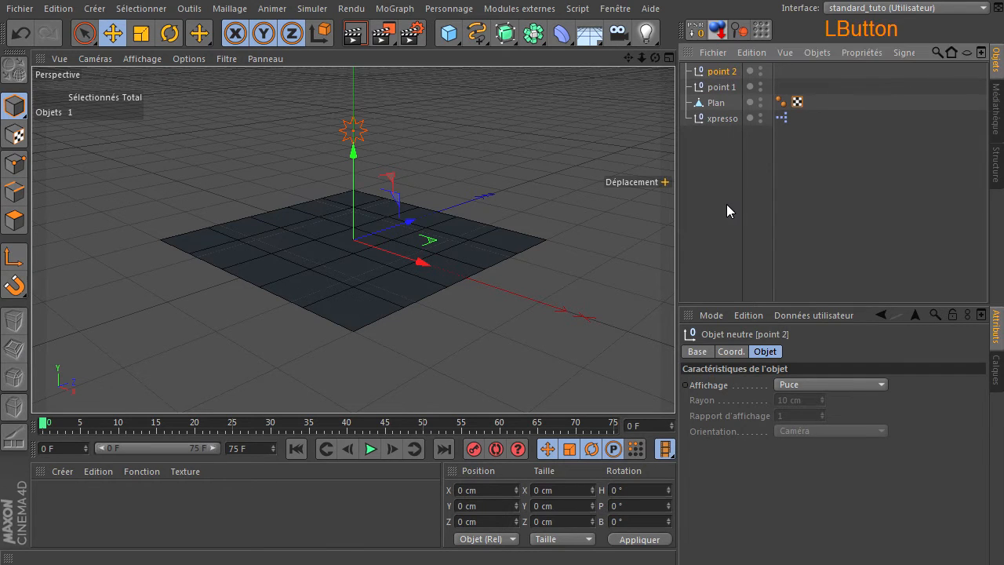
# Step: Display the point 2 null as Etoile with a radius of 20 cm
pyautogui.click(816, 386)
pyautogui.click(828, 554)
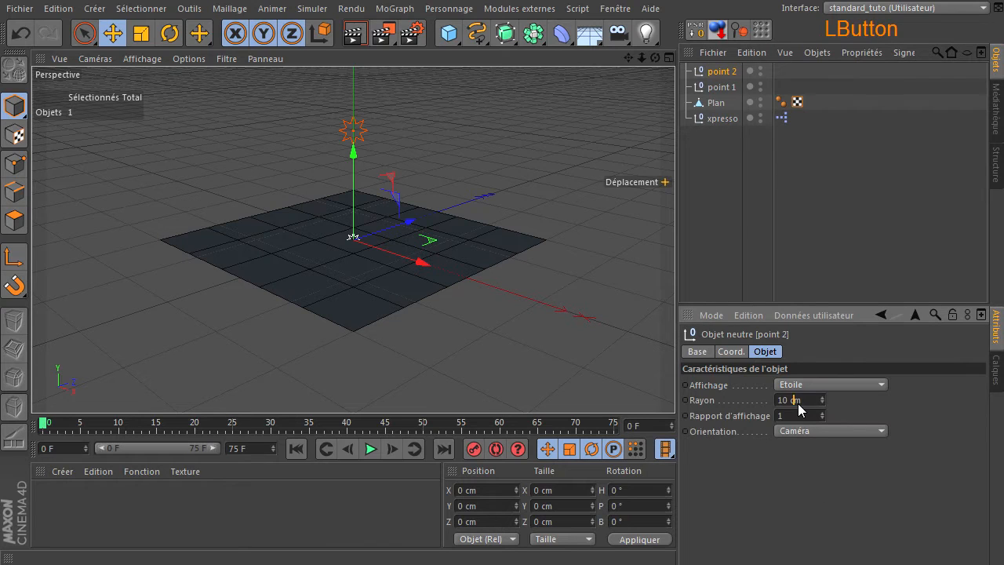
pyautogui.write('20')
pyautogui.press('Return')
# Step: Set point 2's display colour to Activée with a light blue of hue 193° (RGB 70, 214, 255)
pyautogui.click(694, 351)
pyautogui.click(800, 445)
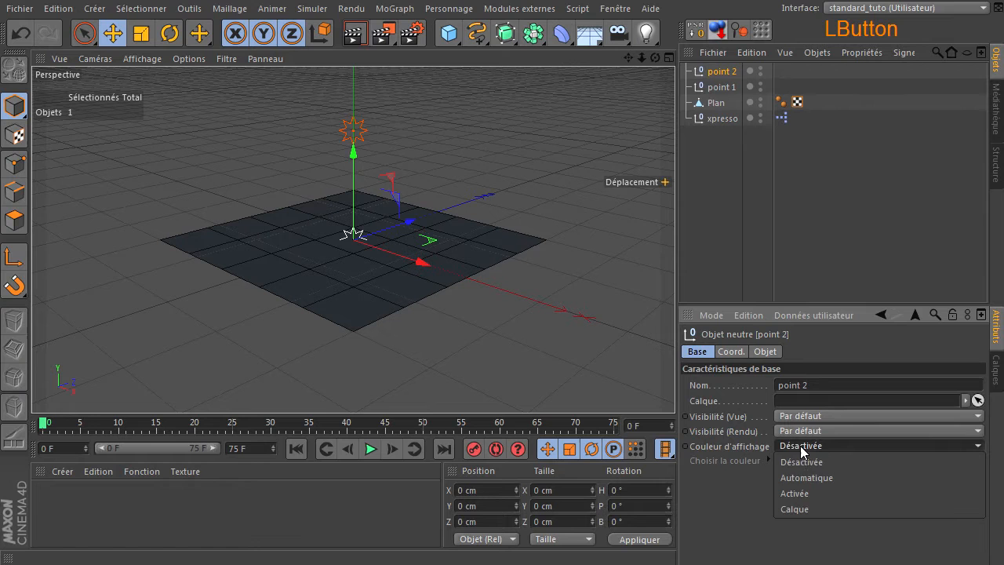
pyautogui.click(796, 492)
pyautogui.click(788, 460)
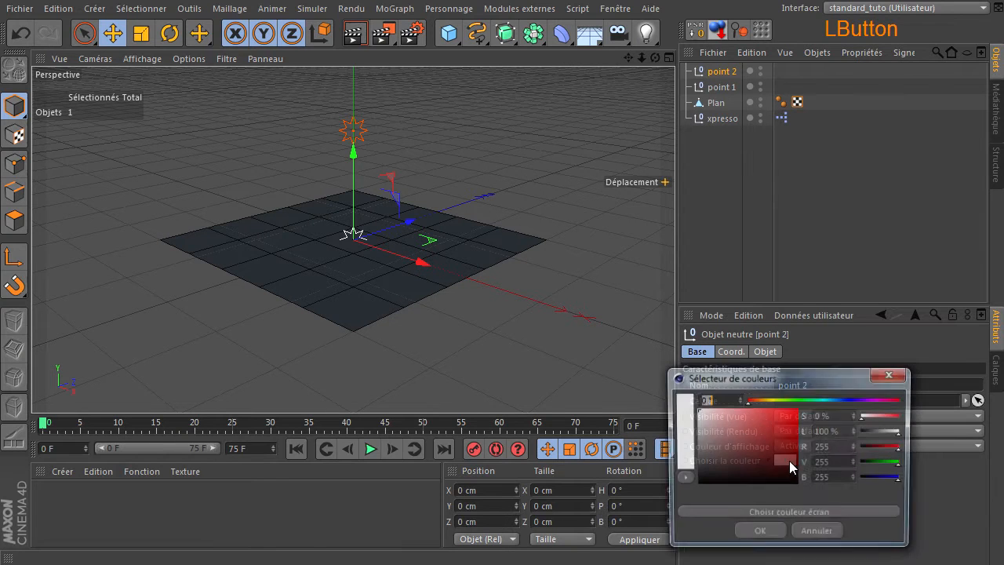
pyautogui.click(827, 396)
pyautogui.moveTo(828, 394); pyautogui.dragTo(829, 395)
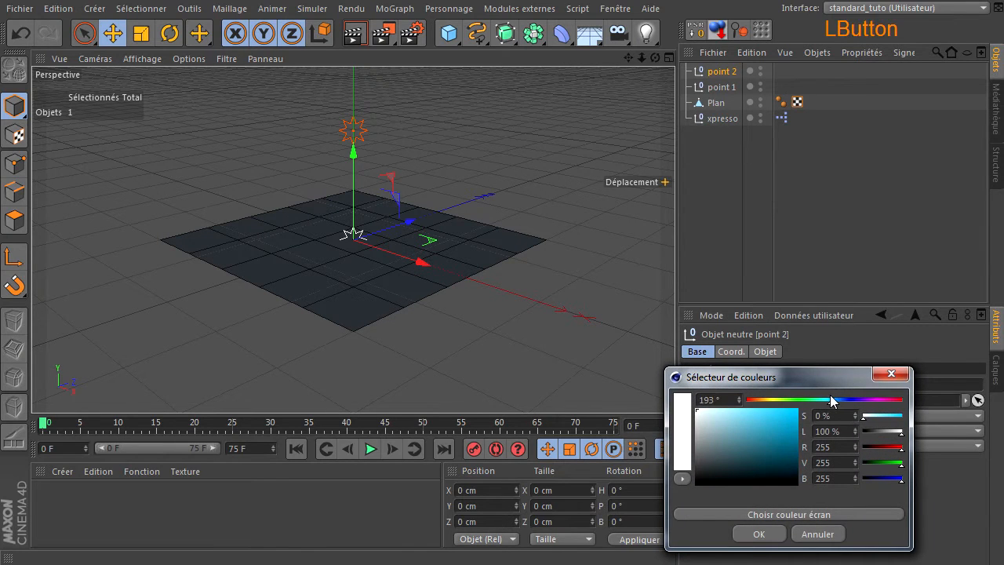
pyautogui.moveTo(774, 417); pyautogui.dragTo(769, 406)
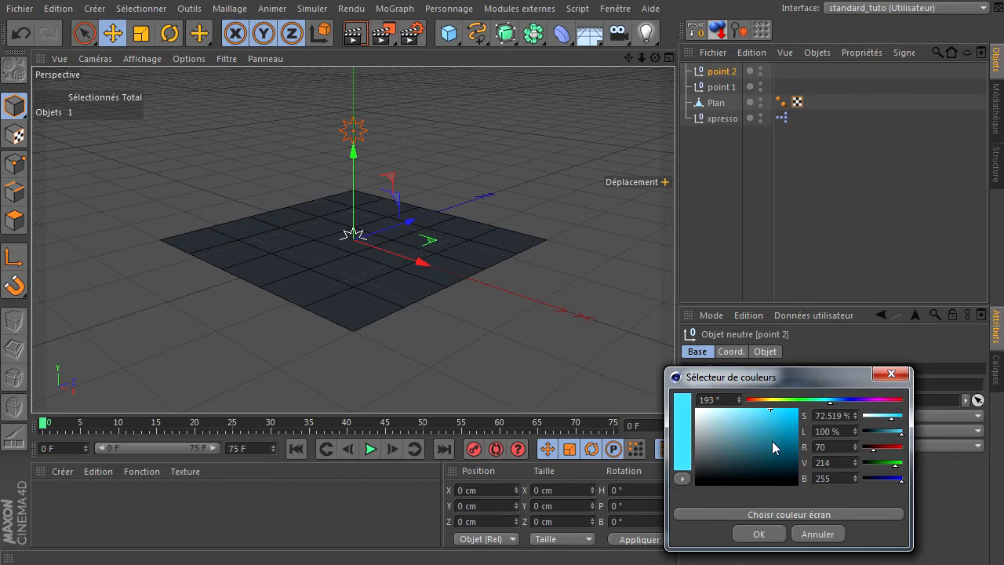
pyautogui.click(758, 534)
pyautogui.click(699, 269)
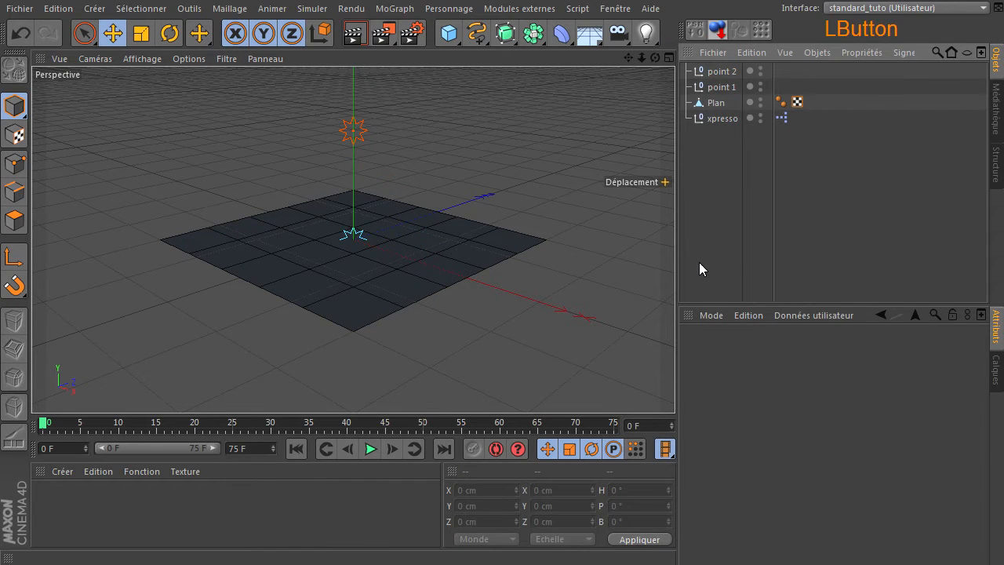
# Step: Move the point 2 null below the plane, to about -222 cm in Y
pyautogui.click(717, 72)
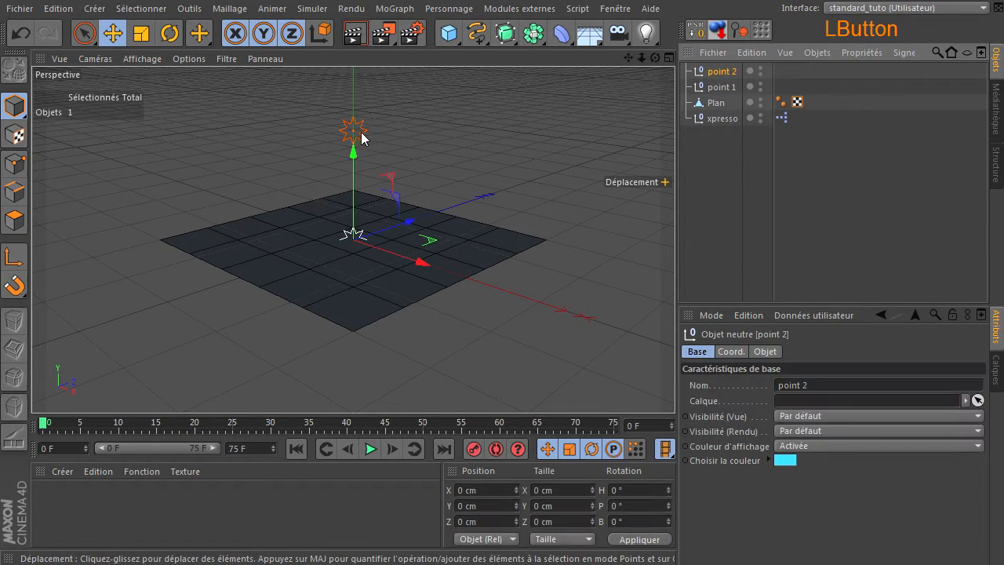
pyautogui.moveTo(352, 150); pyautogui.dragTo(385, 280)
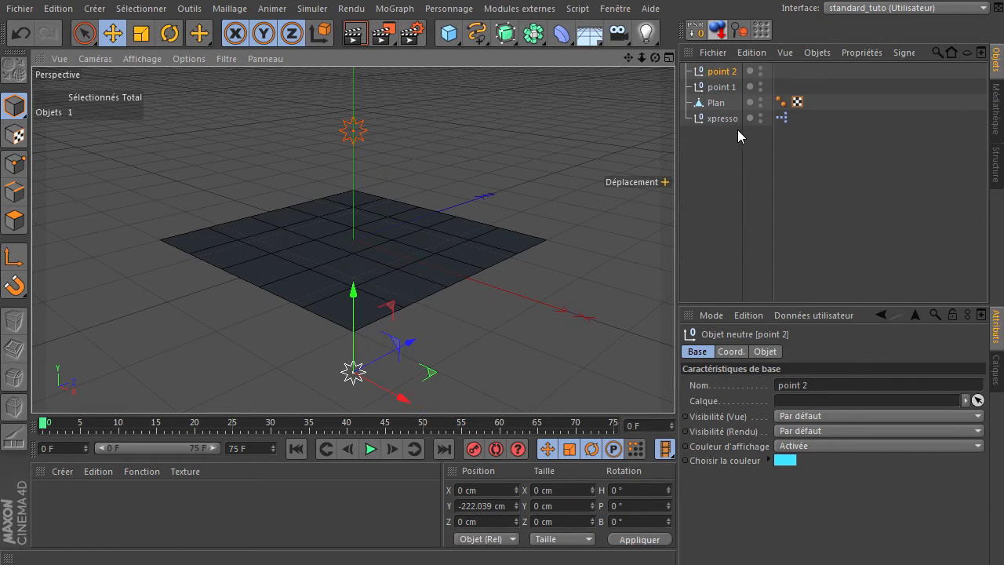
pyautogui.click(708, 159)
# Step: Reorder the scene objects as xpresso, Plan, point 1 and point 2
pyautogui.click(720, 86)
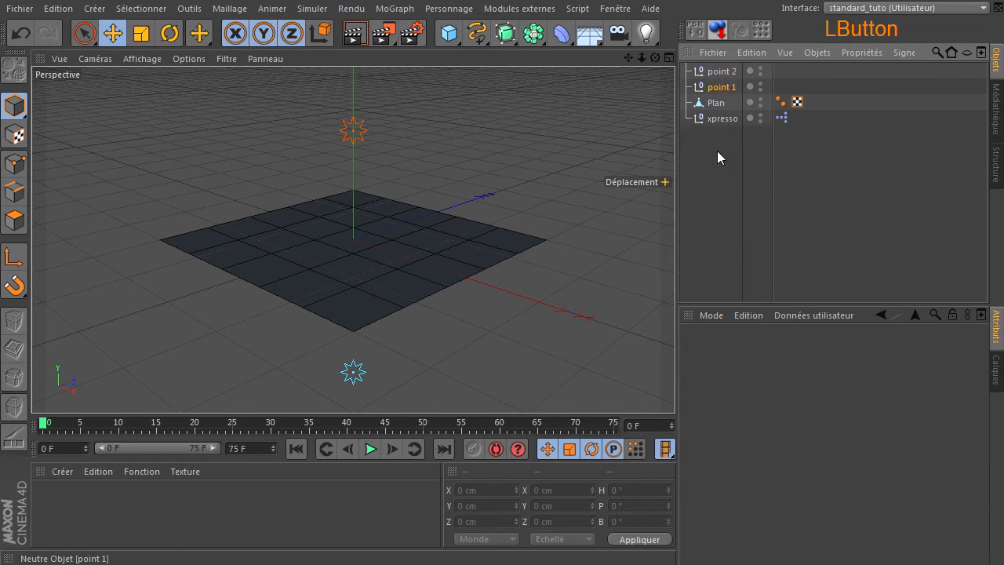
pyautogui.moveTo(717, 151); pyautogui.dragTo(717, 151)
pyautogui.moveTo(718, 73); pyautogui.dragTo(720, 146)
pyautogui.moveTo(719, 73); pyautogui.dragTo(715, 95)
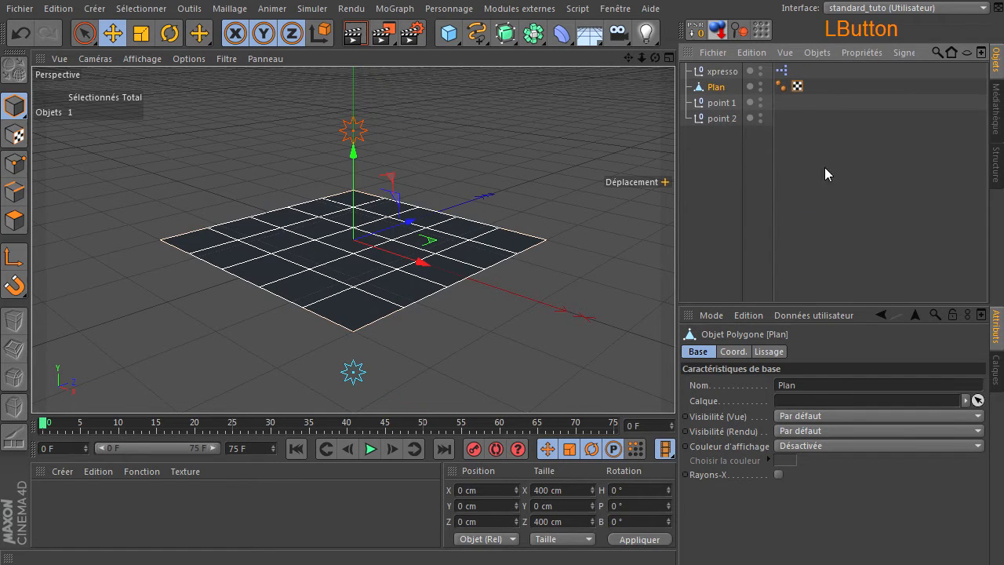
pyautogui.click(700, 200)
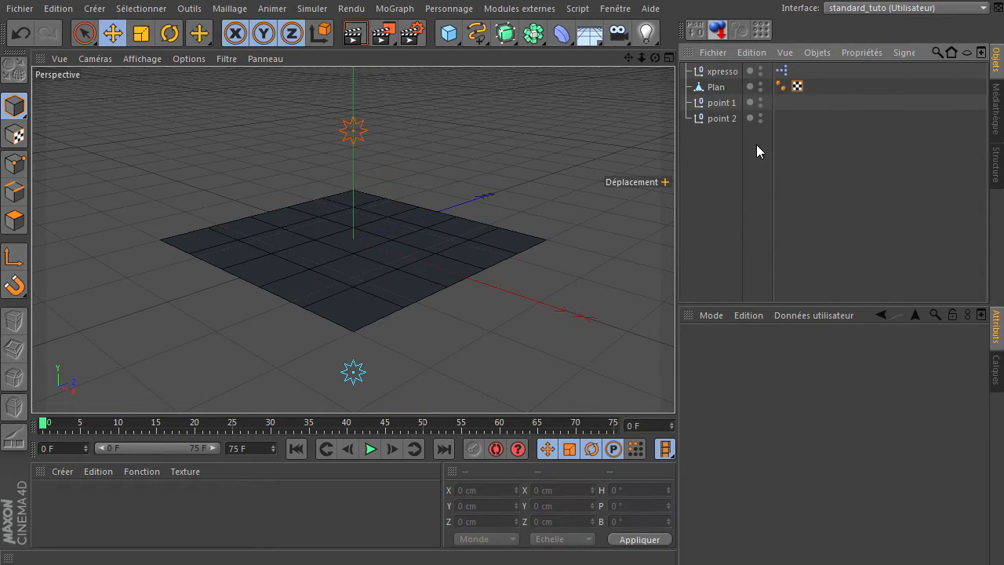
# Step: Open the XPresso graph and add the Plan object as a node above and left of the Collision de rayon node
pyautogui.doubleClick(781, 71)
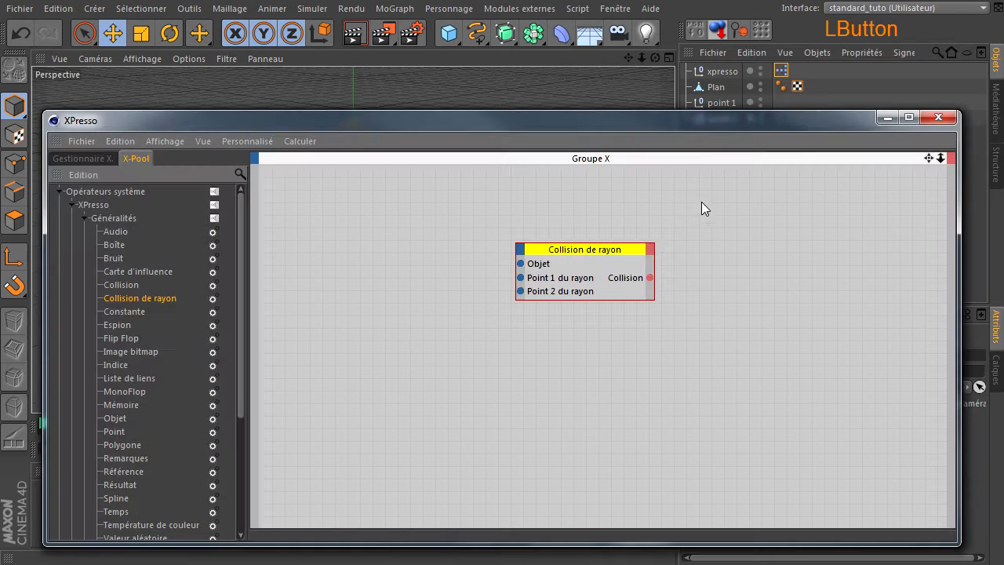
pyautogui.moveTo(707, 124); pyautogui.dragTo(692, 131)
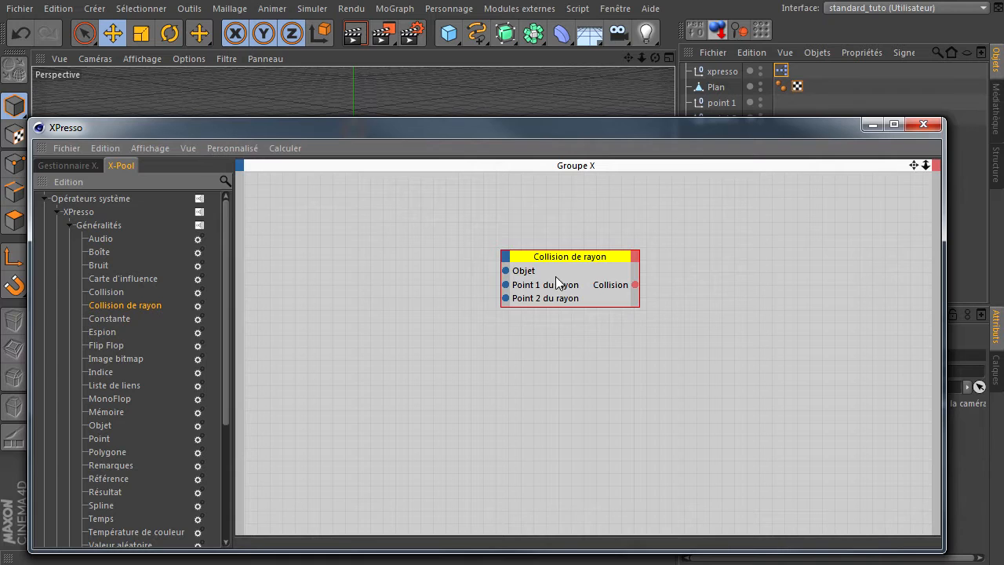
pyautogui.moveTo(568, 261); pyautogui.dragTo(577, 293)
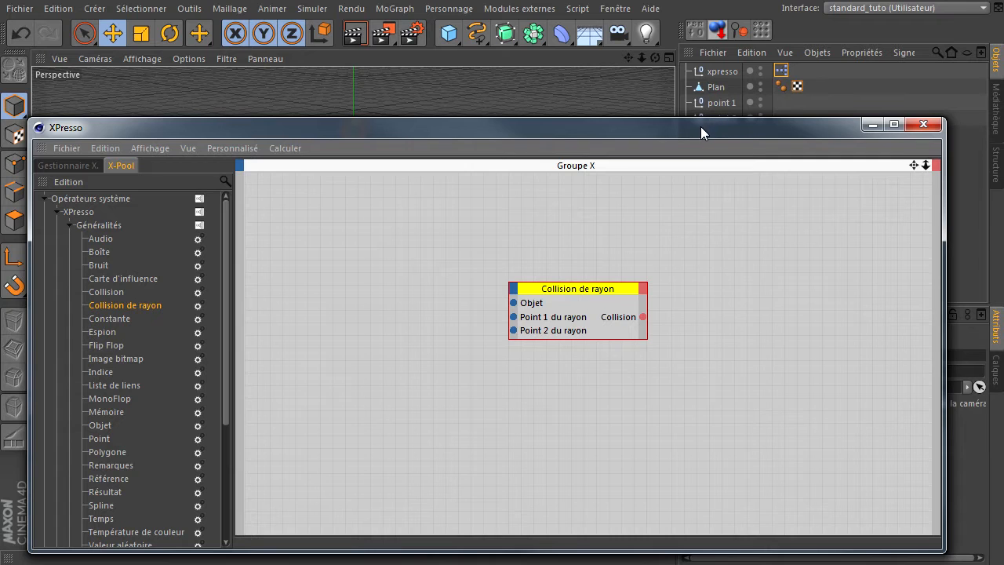
pyautogui.moveTo(701, 127); pyautogui.dragTo(723, 122)
pyautogui.moveTo(716, 87); pyautogui.dragTo(421, 247)
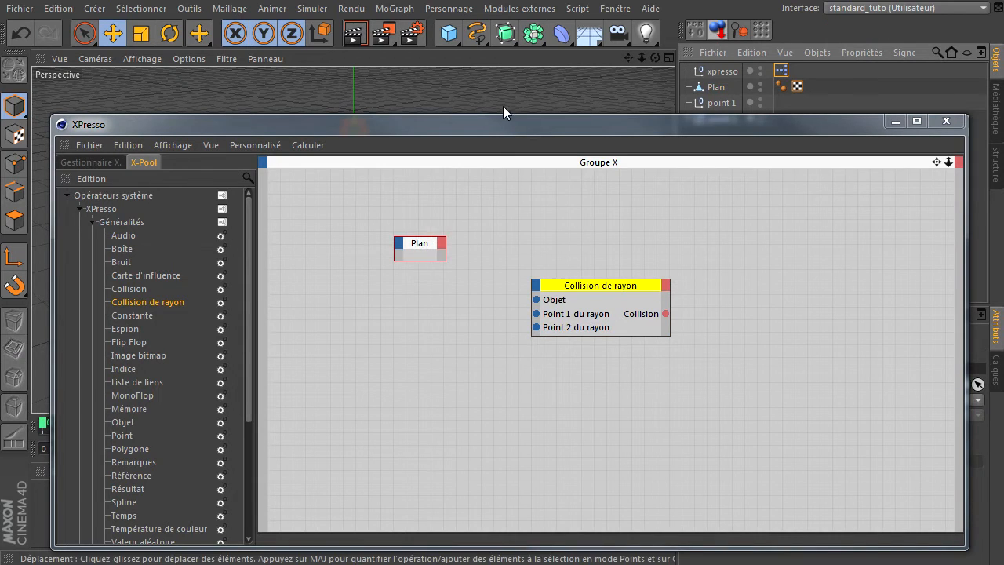
# Step: Give the Plan node an Objet output and connect it to the Objet input of Collision de rayon
pyautogui.moveTo(497, 114); pyautogui.dragTo(507, 180)
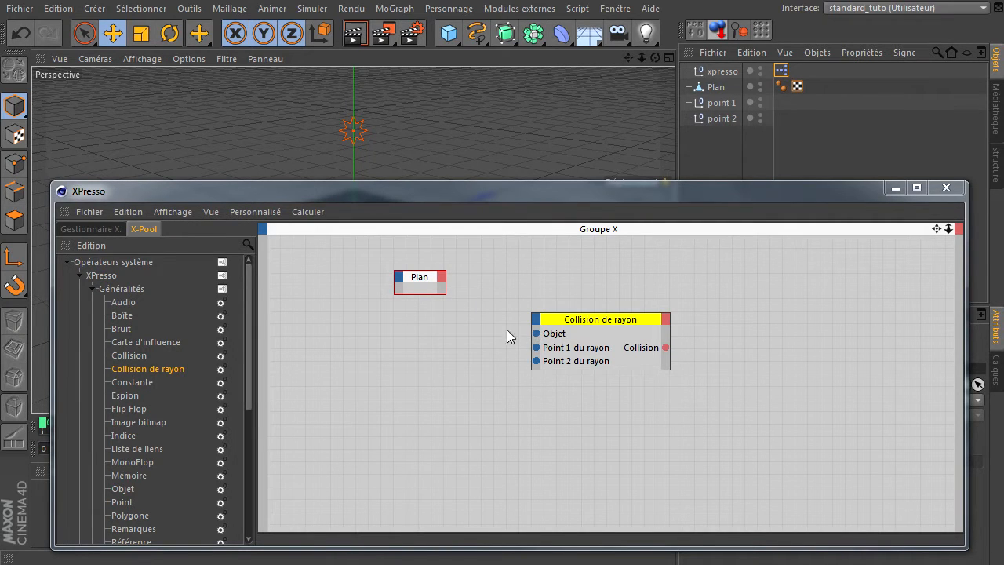
pyautogui.click(443, 276)
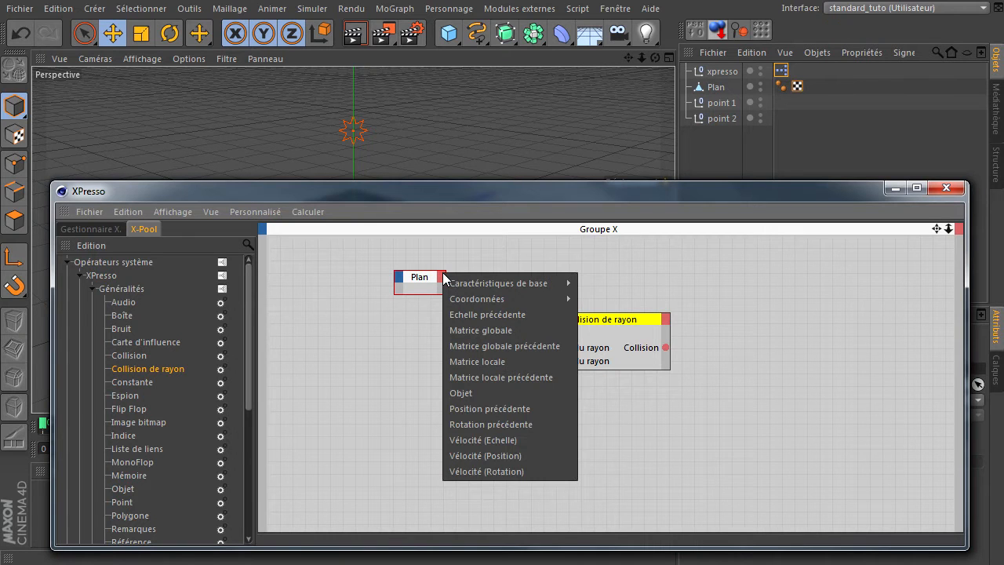
pyautogui.click(477, 392)
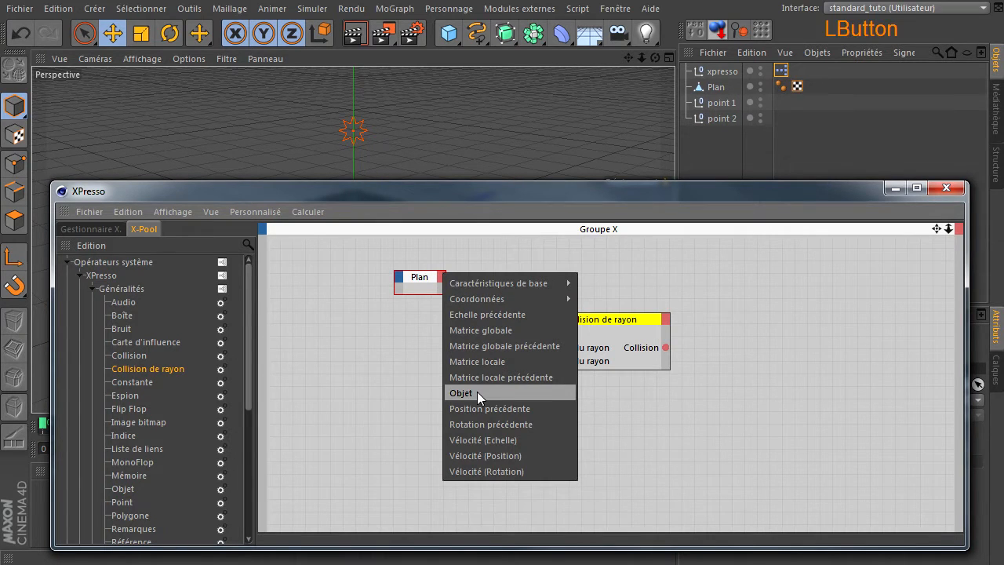
pyautogui.moveTo(441, 288); pyautogui.dragTo(536, 333)
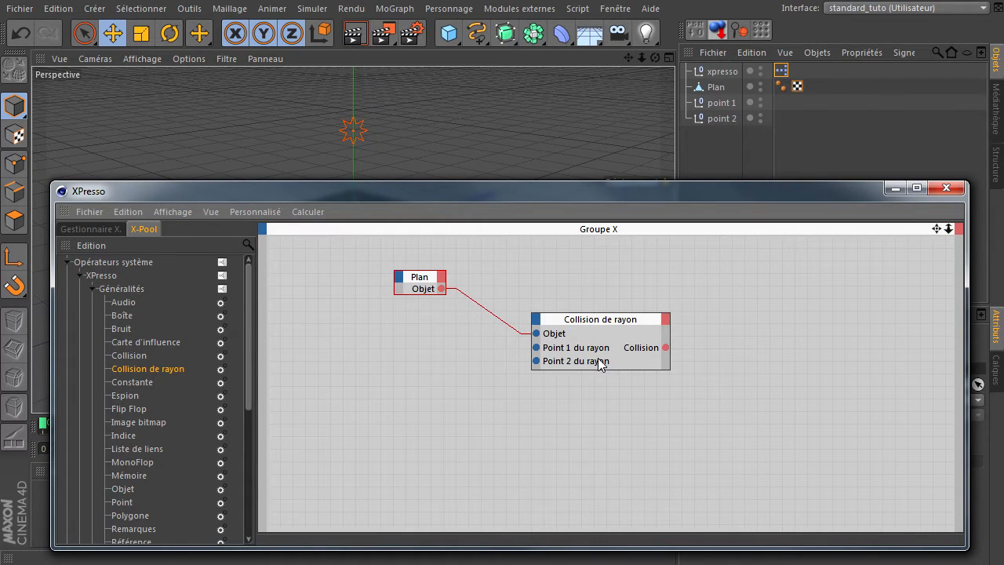
# Step: Examine the connection and ray point parameters of the Collision de rayon node
pyautogui.click(614, 335)
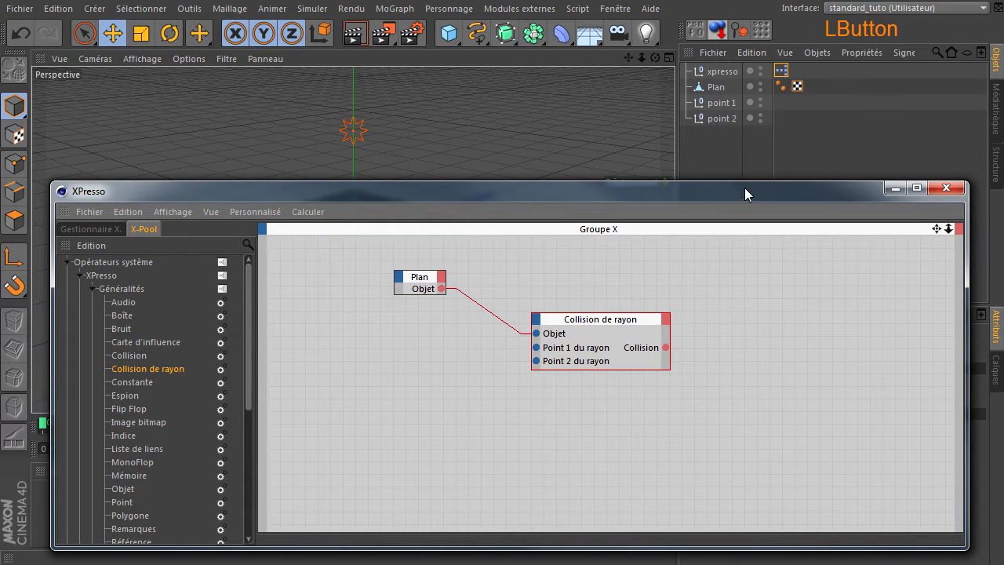
pyautogui.moveTo(744, 188); pyautogui.dragTo(425, 174)
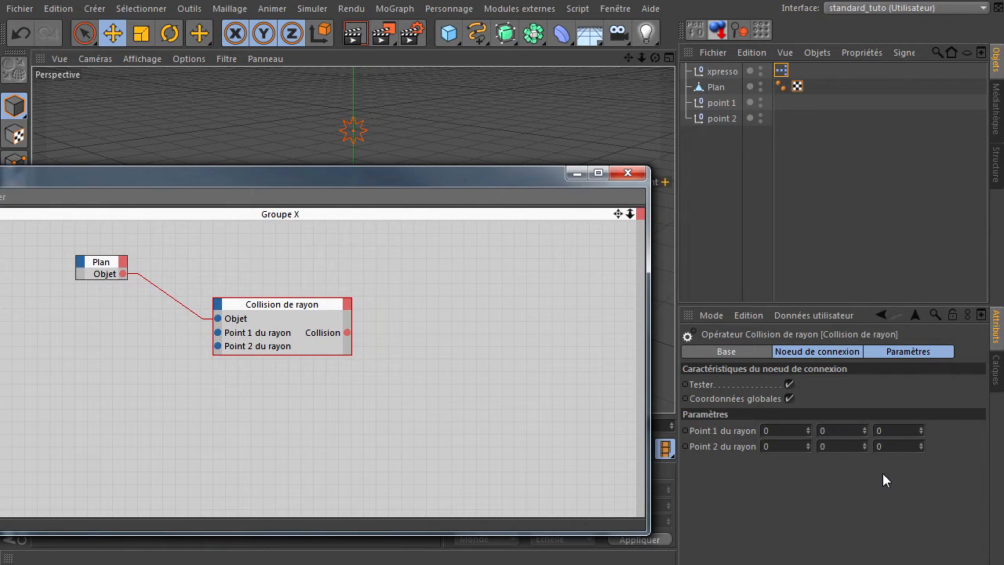
pyautogui.moveTo(343, 174); pyautogui.dragTo(672, 174)
pyautogui.moveTo(532, 321); pyautogui.dragTo(536, 320)
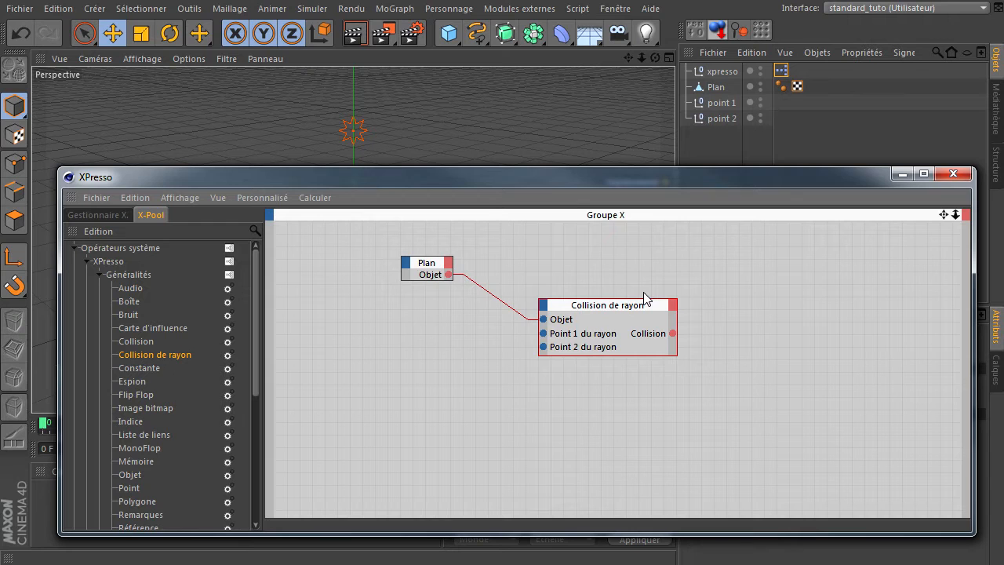
# Step: Add the point 1 null to the graph below the Plan node and widen its node
pyautogui.click(722, 103)
pyautogui.moveTo(403, 344); pyautogui.dragTo(401, 346)
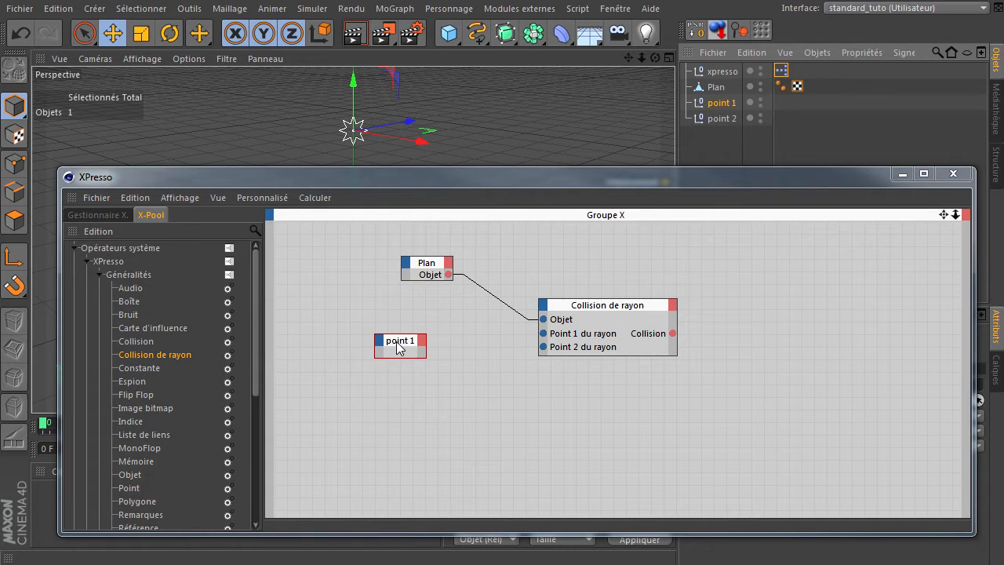
pyautogui.moveTo(375, 350); pyautogui.dragTo(322, 357)
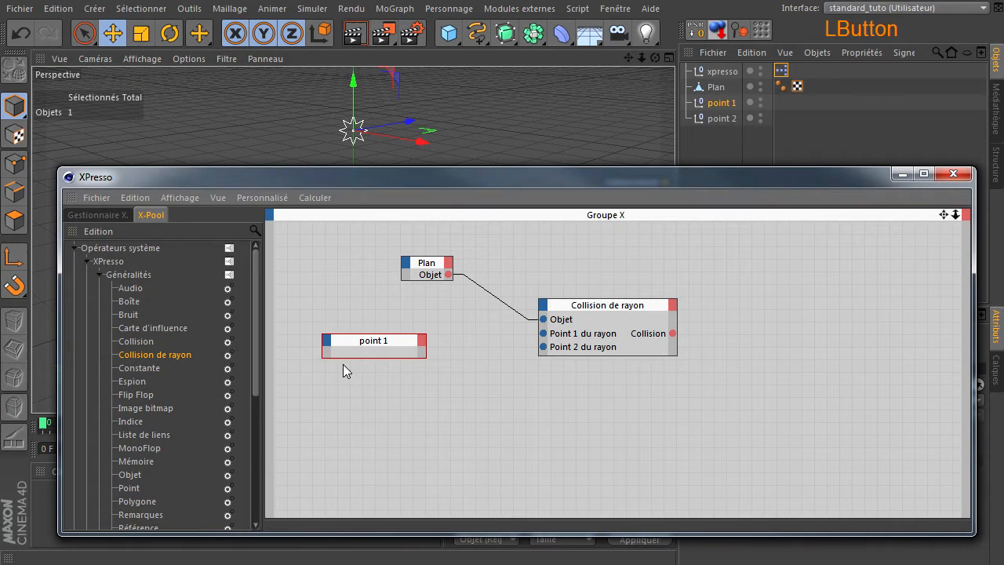
# Step: Give the point 1 node a Position globale output, connect it to Point 1 du rayon, and place the node beneath Plan
pyautogui.click(423, 342)
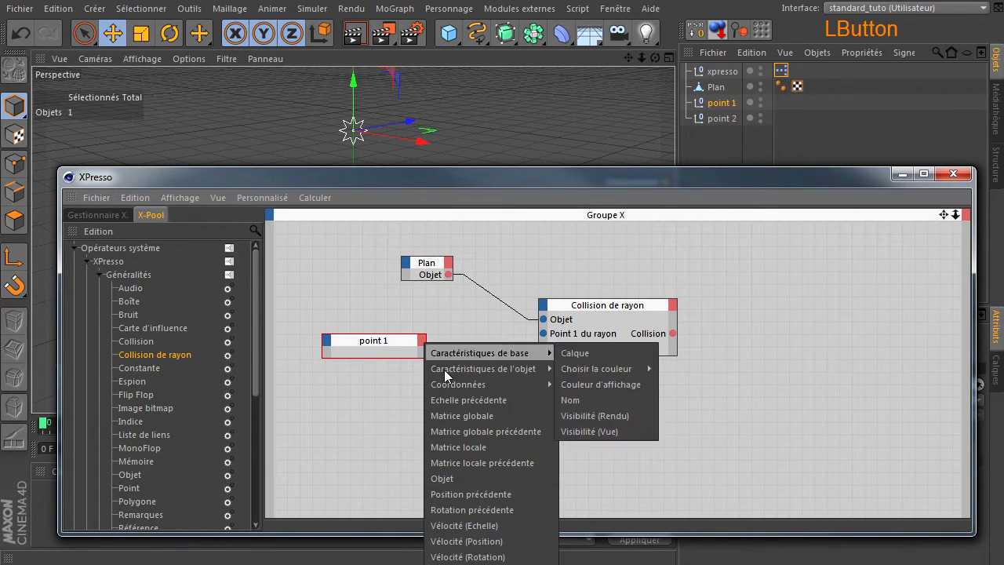
pyautogui.moveTo(445, 378)
pyautogui.moveTo(613, 447)
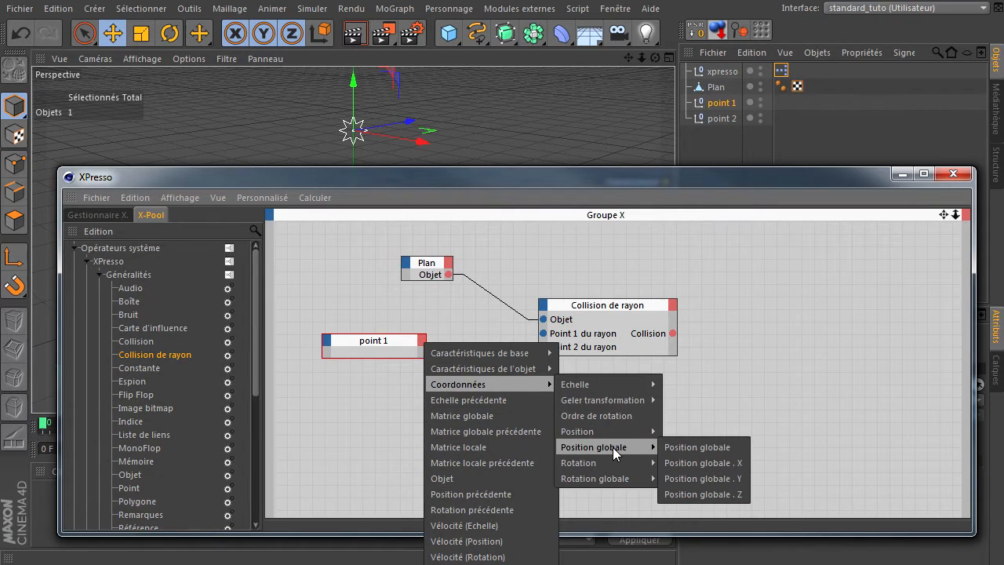
pyautogui.click(690, 445)
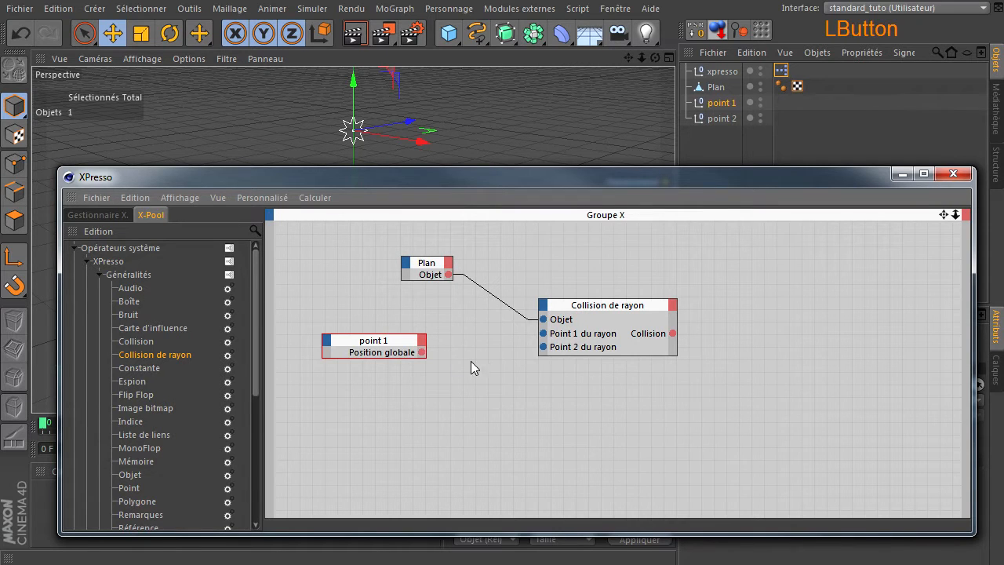
pyautogui.moveTo(423, 355); pyautogui.dragTo(547, 341)
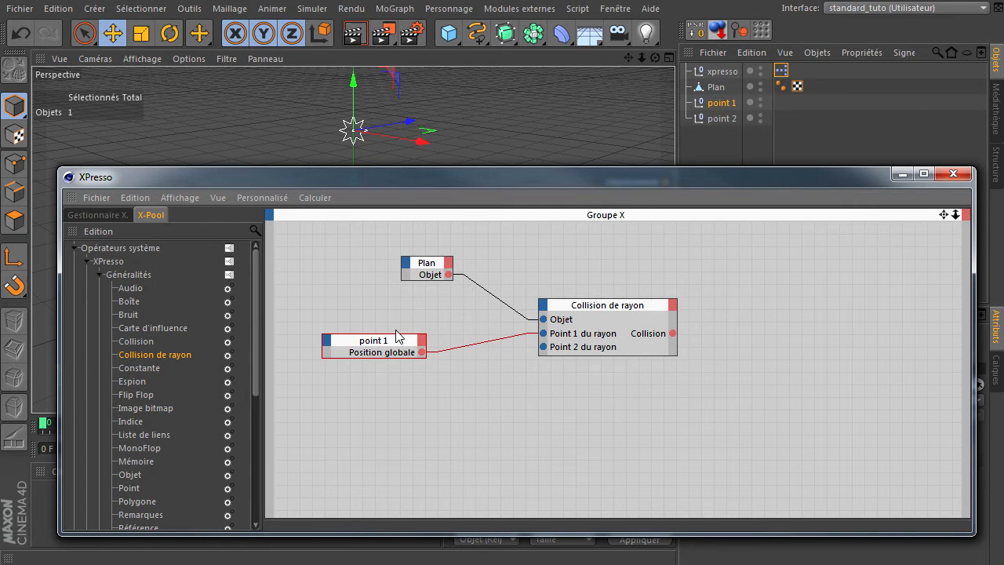
pyautogui.moveTo(377, 343); pyautogui.dragTo(416, 324)
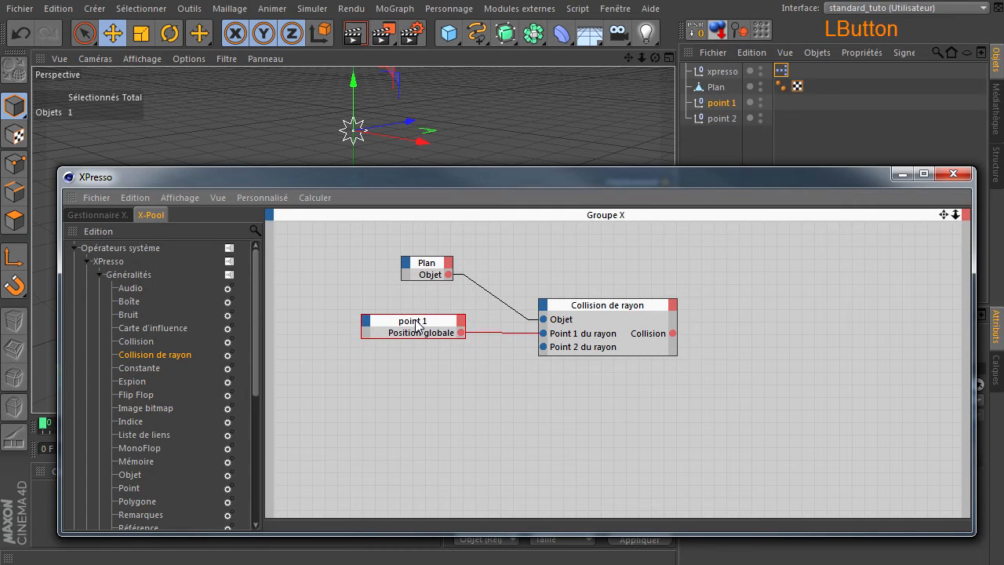
# Step: Add the point 2 null to the graph below the point 1 node and widen its node
pyautogui.click(714, 118)
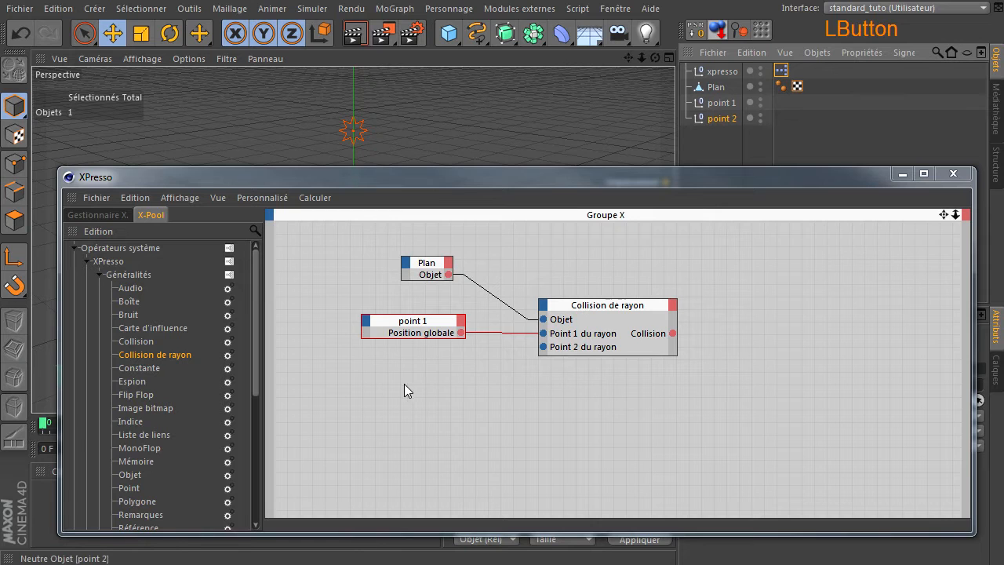
pyautogui.moveTo(404, 391); pyautogui.dragTo(416, 382)
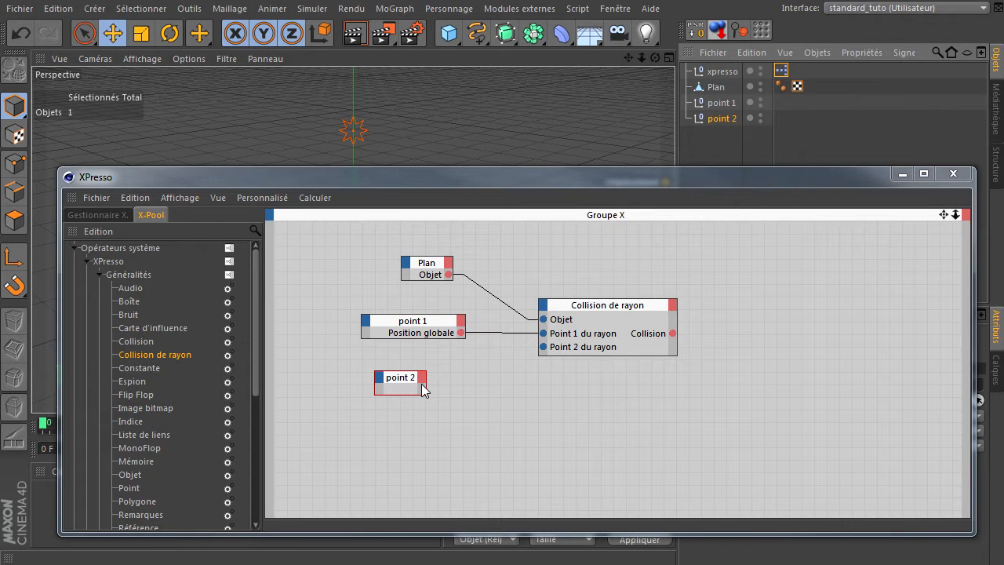
pyautogui.click(425, 383)
# Step: Give the point 2 node a Position globale output, connect it to Point 2 du rayon, and place the node beneath point 1
pyautogui.click(482, 377)
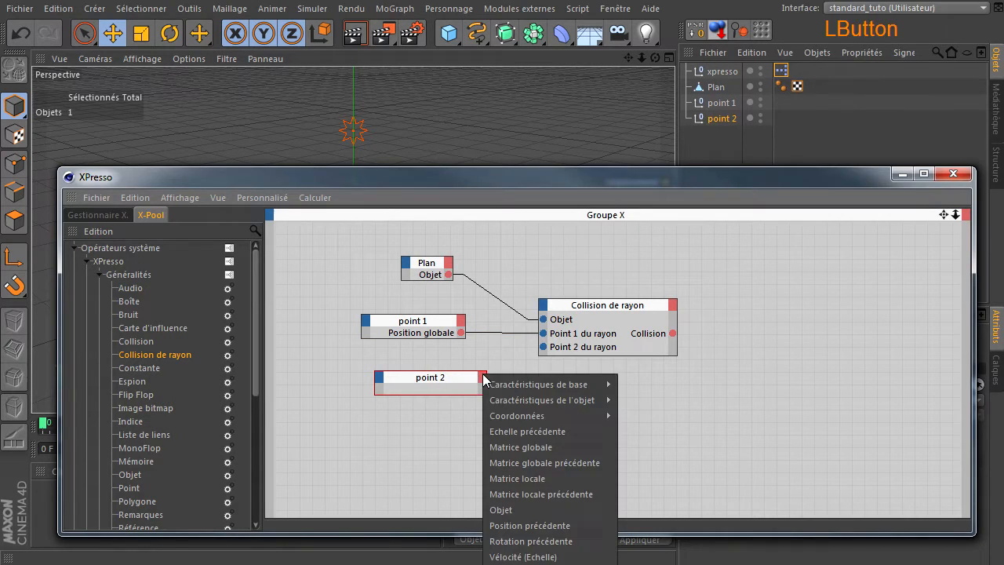
pyautogui.moveTo(590, 415)
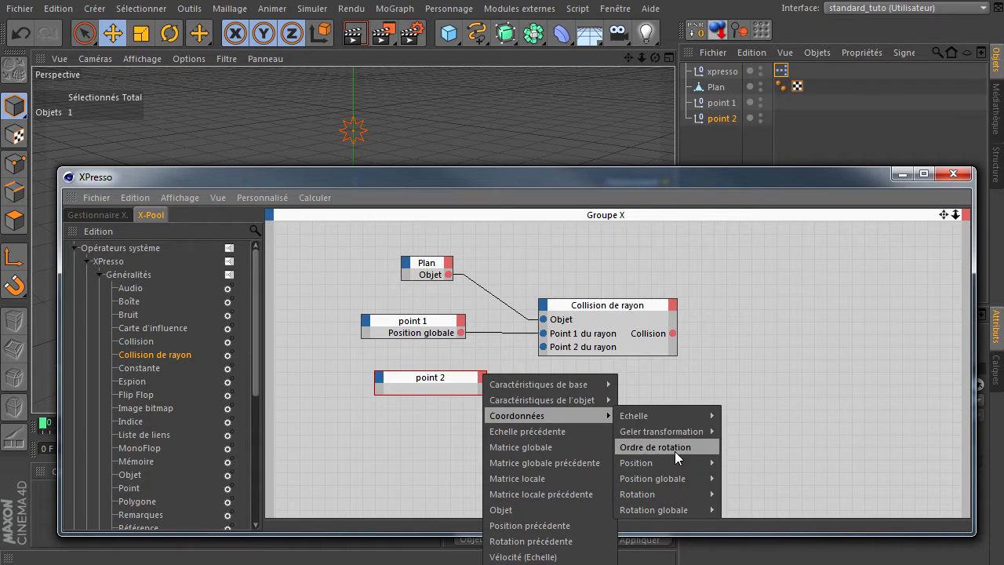
pyautogui.moveTo(671, 474)
pyautogui.click(738, 476)
pyautogui.moveTo(450, 384); pyautogui.dragTo(543, 349)
# Step: Stack the Plan, point 1 and point 2 nodes compactly beside Collision de rayon and shift the whole network toward the graph's left edge
pyautogui.keyDown('ctrl'); pyautogui.click(405, 333); pyautogui.keyUp('ctrl')
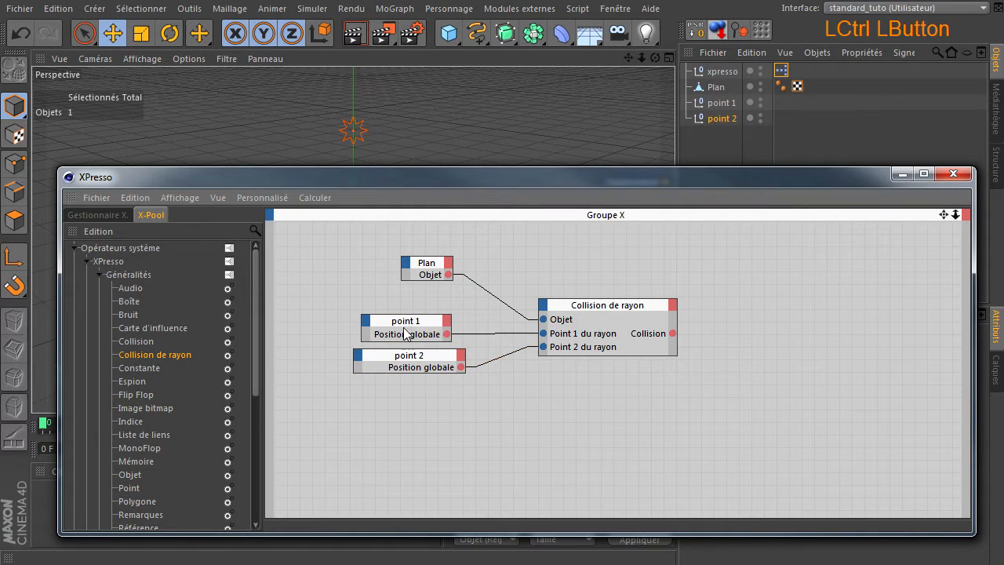
pyautogui.moveTo(429, 264); pyautogui.dragTo(432, 291)
pyautogui.moveTo(407, 362); pyautogui.dragTo(414, 361)
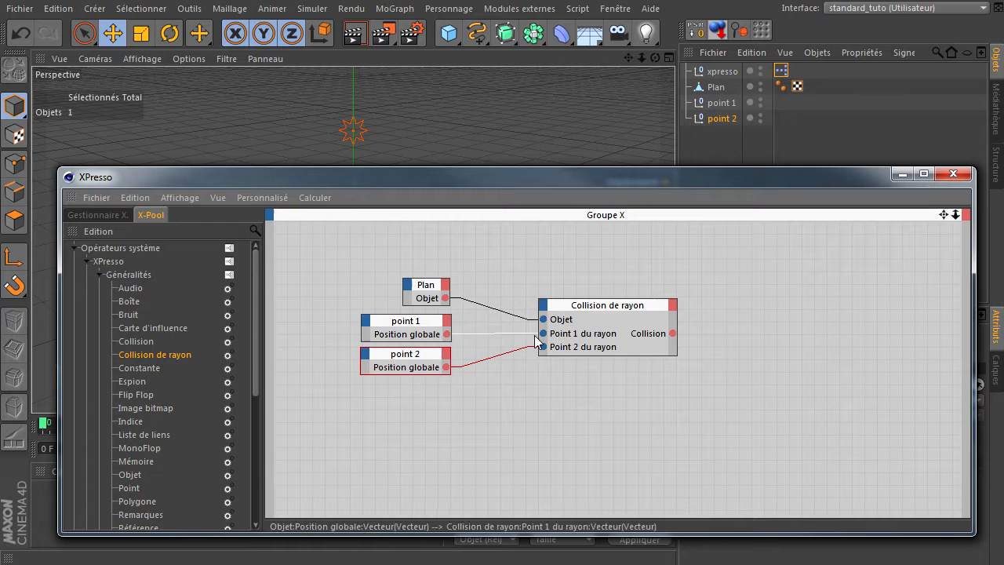
pyautogui.moveTo(568, 310); pyautogui.dragTo(513, 309)
pyautogui.moveTo(296, 268); pyautogui.dragTo(596, 424)
pyautogui.moveTo(512, 307); pyautogui.dragTo(454, 286)
pyautogui.click(473, 357)
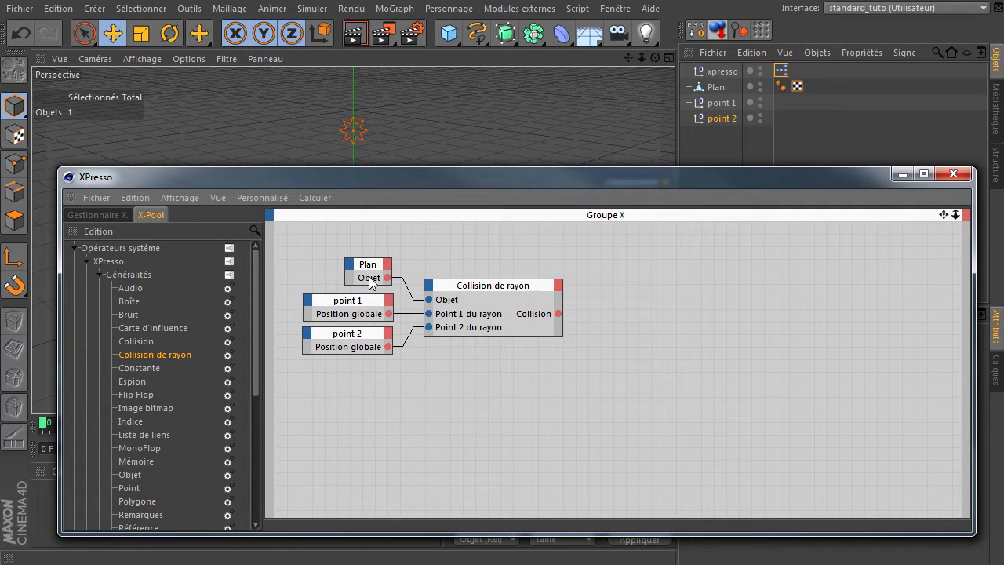
# Step: Uncover the viewport to examine the two point nulls relative to the plane, and bring the XPresso window back
pyautogui.moveTo(371, 181); pyautogui.dragTo(933, 253)
pyautogui.click(456, 181)
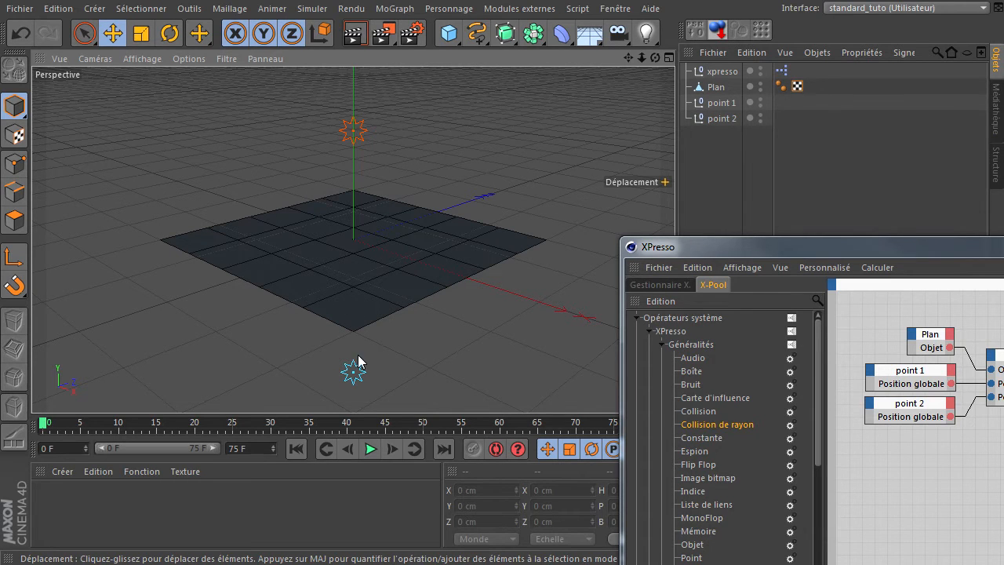
pyautogui.moveTo(700, 248); pyautogui.dragTo(158, 130)
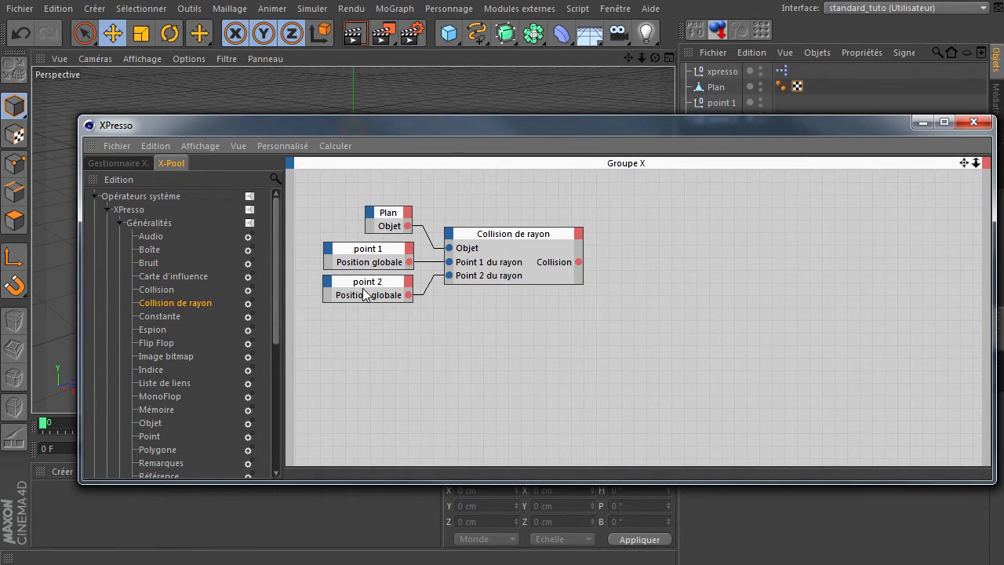
# Step: Make the XPresso window taller and add a Résultat node beyond the Collision de rayon node
pyautogui.moveTo(279, 482); pyautogui.dragTo(267, 543)
pyautogui.moveTo(156, 490); pyautogui.dragTo(511, 429)
pyautogui.moveTo(740, 253)
pyautogui.mouseDown()
pyautogui.moveTo(764, 237)
pyautogui.moveTo(737, 235)
pyautogui.mouseUp()
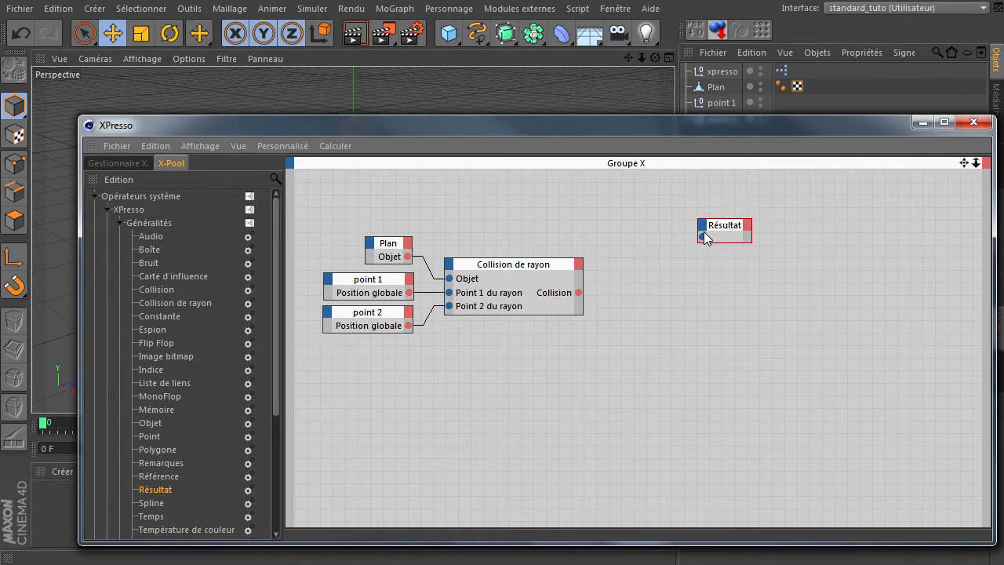
# Step: Set the Résultat node's data type to Booléen and connect the Collision output to it, keeping the node close to Collision de rayon
pyautogui.moveTo(800, 126); pyautogui.dragTo(446, 85)
pyautogui.click(782, 385)
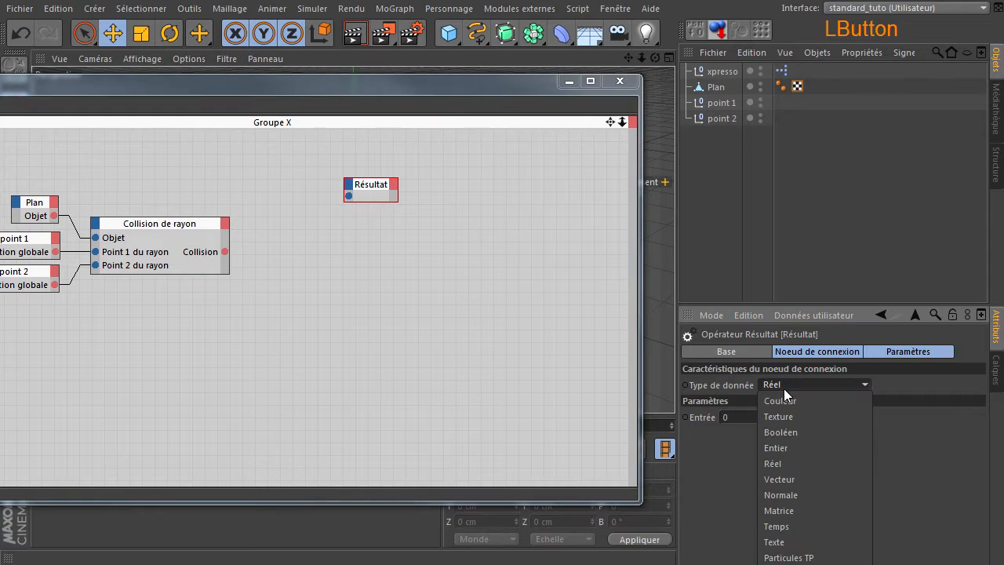
pyautogui.click(787, 434)
pyautogui.moveTo(363, 83); pyautogui.dragTo(685, 92)
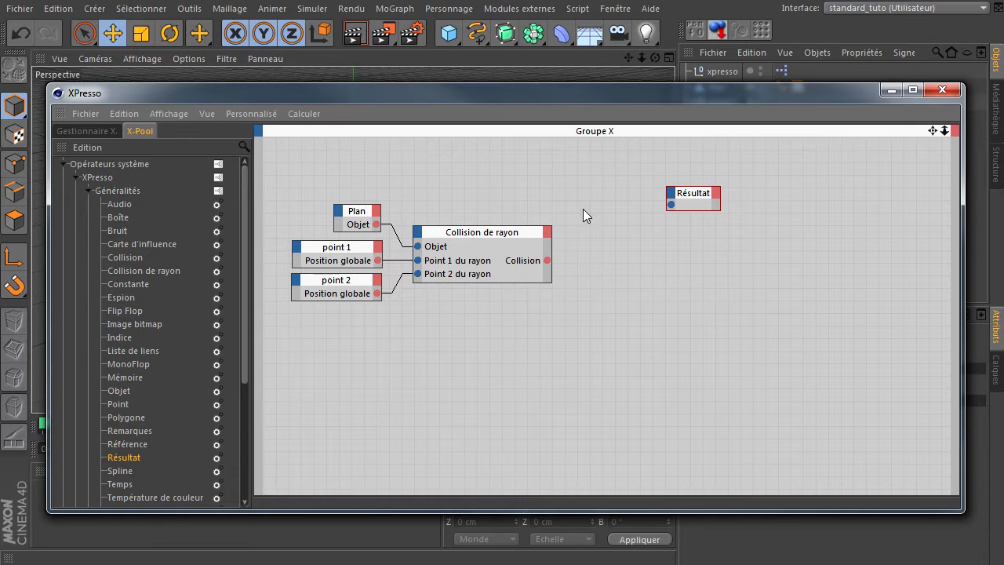
pyautogui.moveTo(549, 260); pyautogui.dragTo(671, 205)
pyautogui.moveTo(701, 197); pyautogui.dragTo(621, 208)
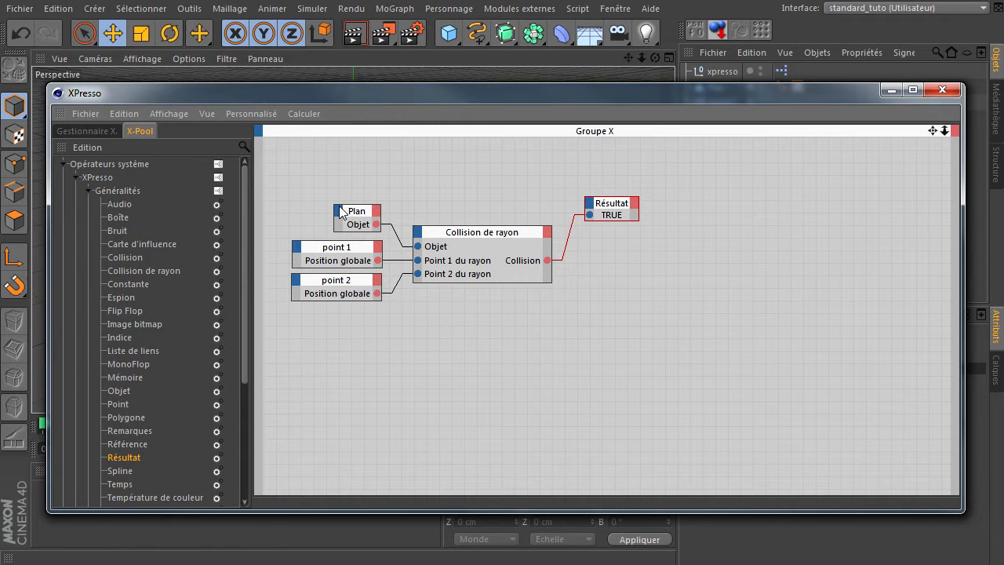
# Step: Test the collision by sliding the Plan along Z away from the nulls and partly back, to about 84 cm
pyautogui.moveTo(418, 97); pyautogui.dragTo(396, 272)
pyautogui.click(387, 224)
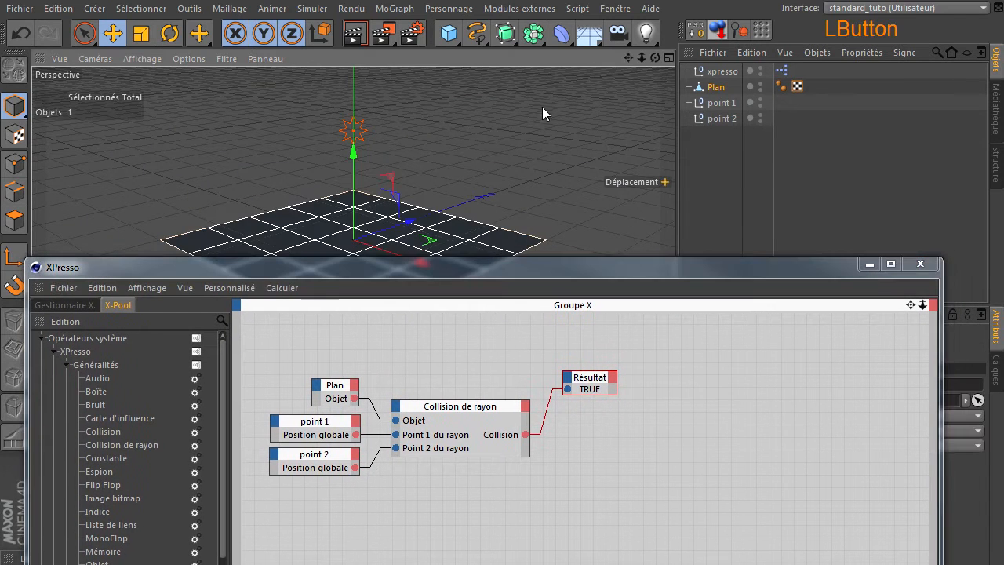
pyautogui.moveTo(627, 59); pyautogui.dragTo(674, 385)
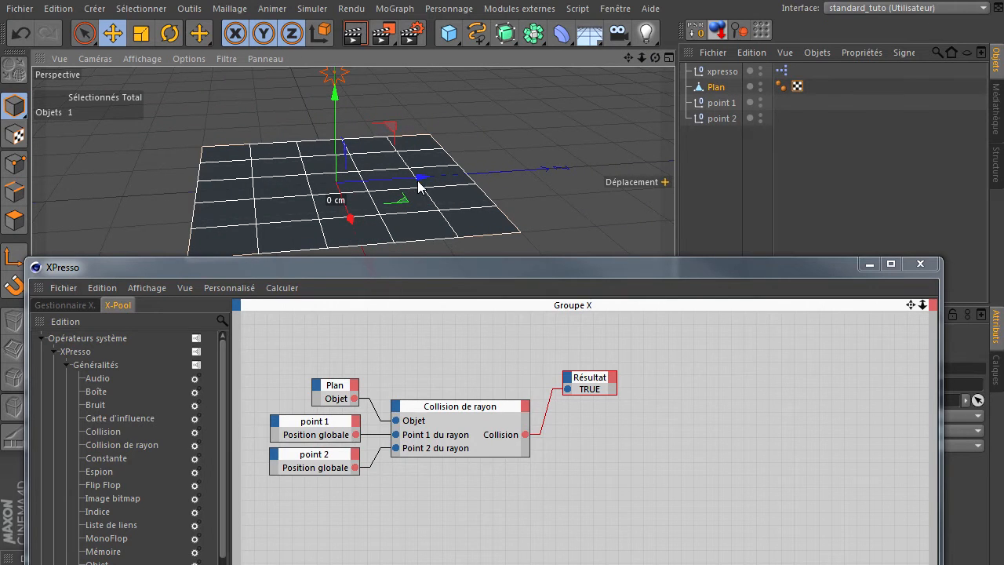
pyautogui.moveTo(418, 179); pyautogui.dragTo(562, 123)
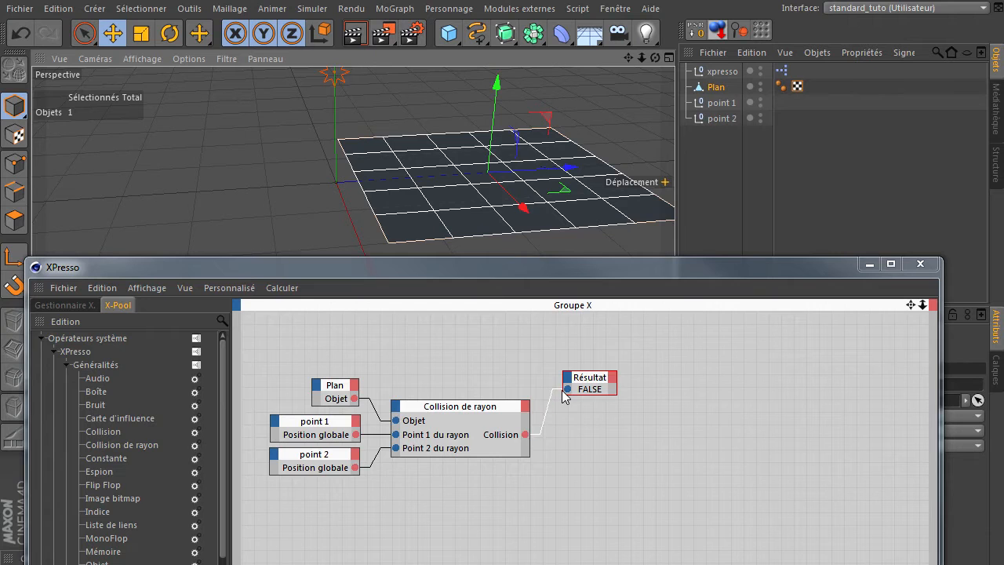
pyautogui.moveTo(569, 168); pyautogui.dragTo(477, 172)
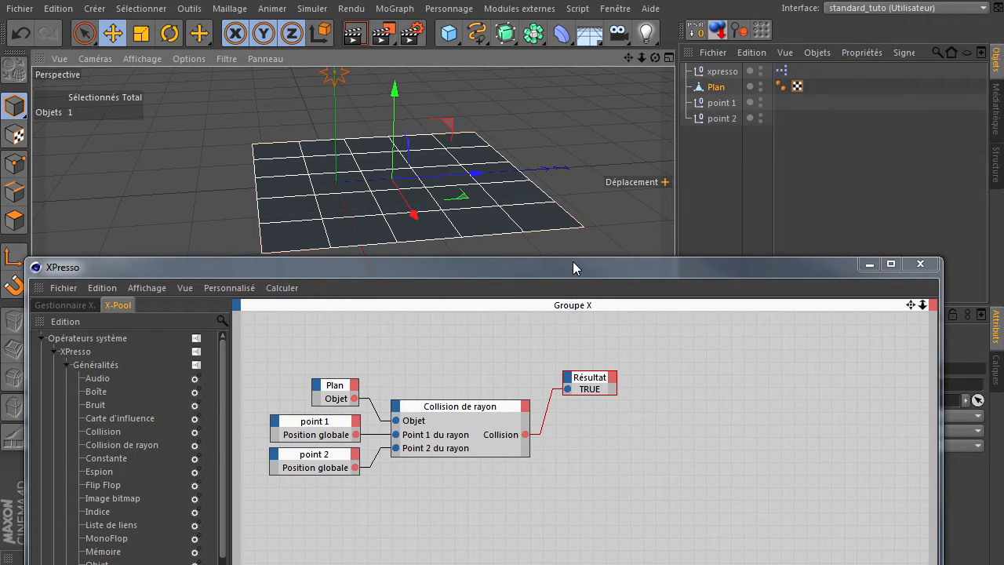
# Step: Enlarge the Collision de rayon node in width and height, and move the Résultat node farther out and up
pyautogui.moveTo(573, 261); pyautogui.dragTo(561, 130)
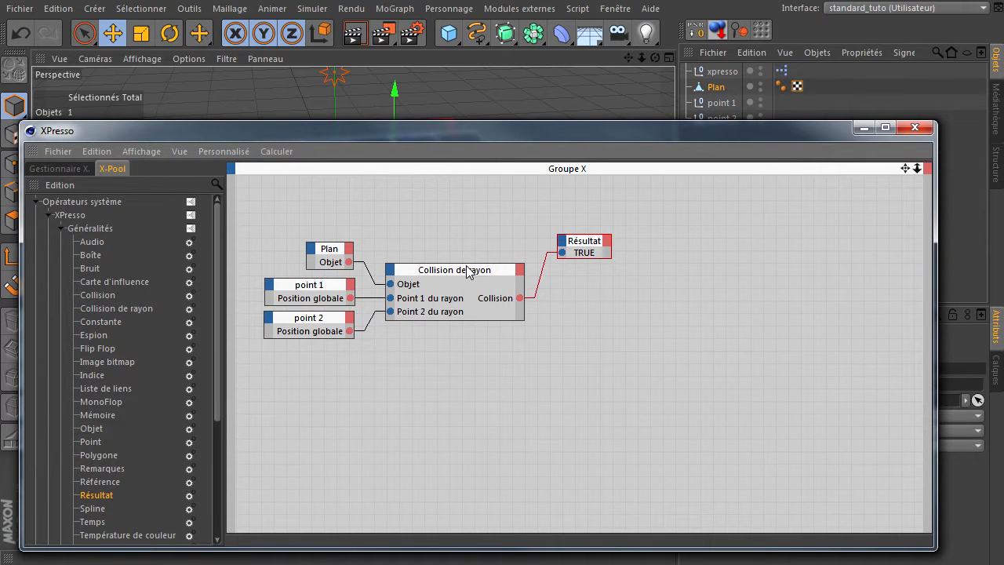
pyautogui.moveTo(525, 289); pyautogui.dragTo(595, 291)
pyautogui.moveTo(588, 241); pyautogui.dragTo(657, 241)
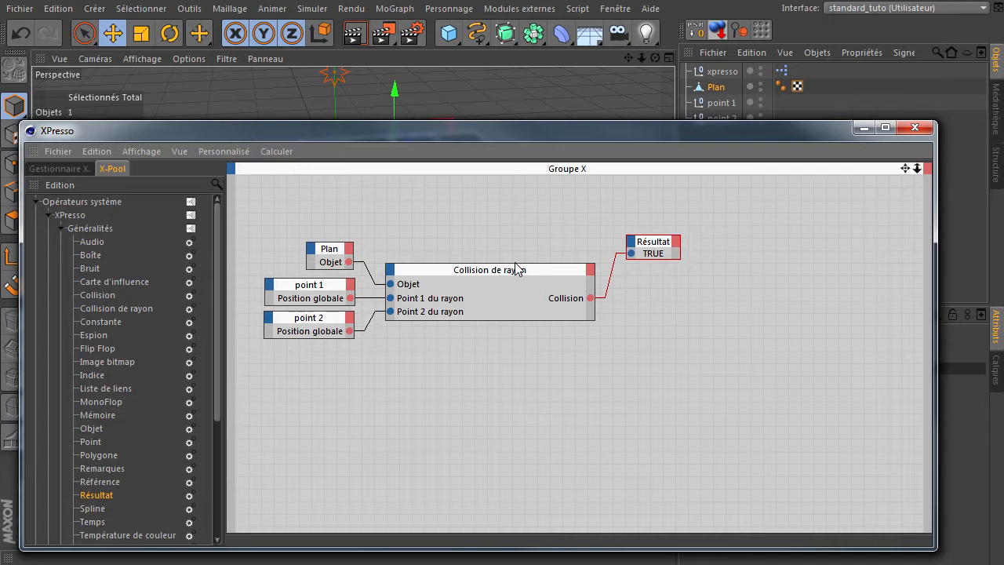
pyautogui.moveTo(514, 262); pyautogui.dragTo(512, 216)
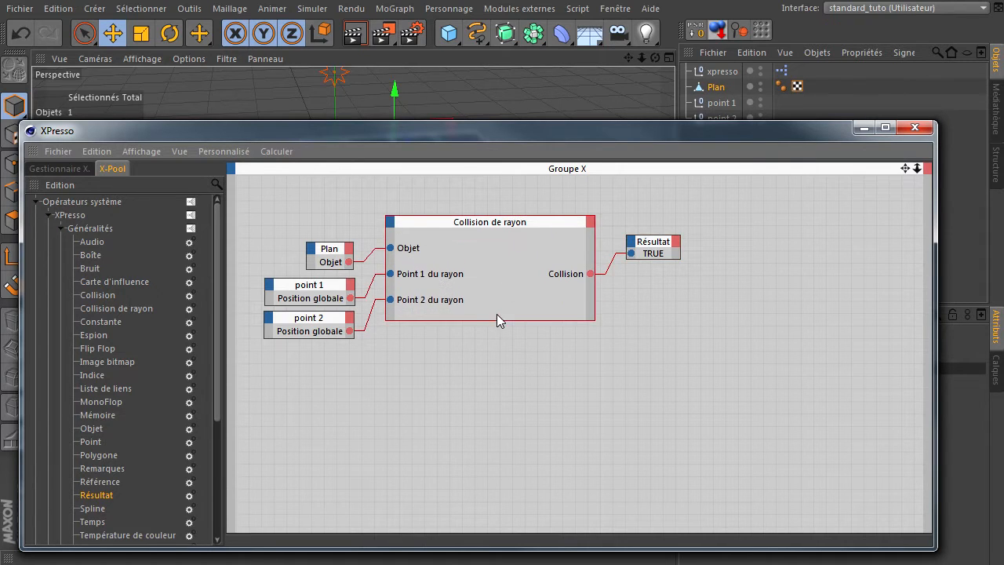
pyautogui.moveTo(494, 319); pyautogui.dragTo(494, 372)
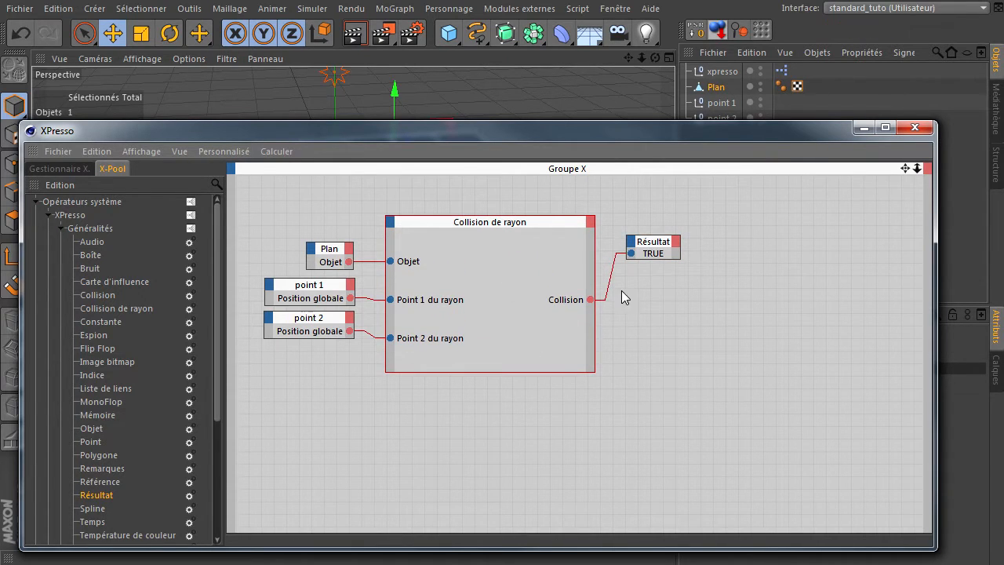
pyautogui.moveTo(653, 257); pyautogui.dragTo(674, 225)
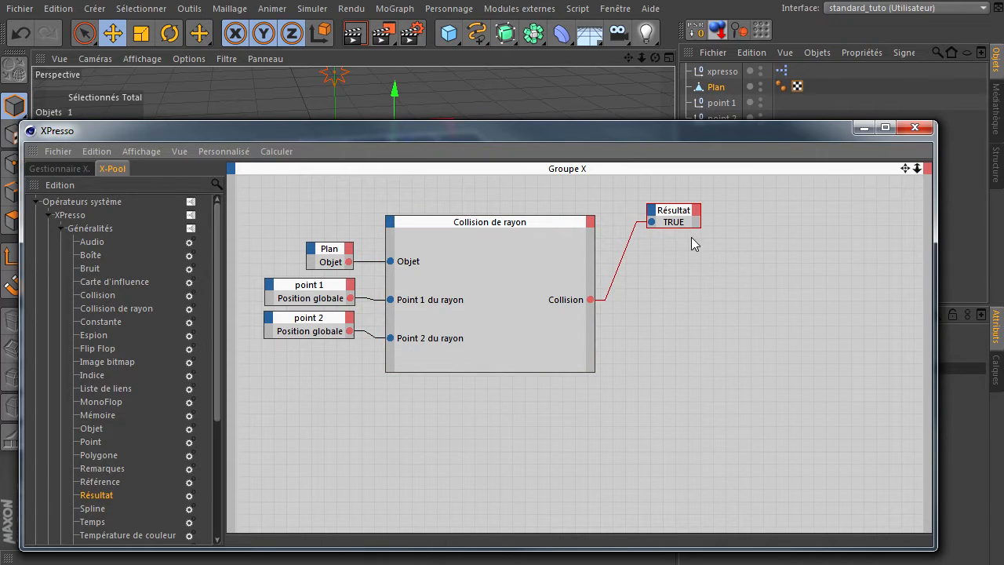
# Step: Check the outputs available on the Collision de rayon node and turn off its Tester option
pyautogui.click(593, 222)
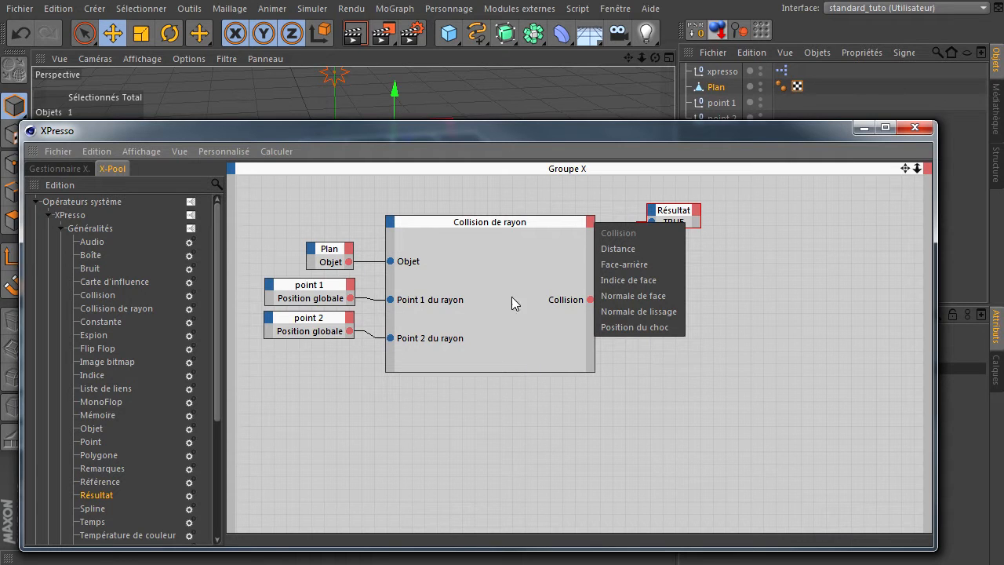
pyautogui.click(721, 413)
pyautogui.moveTo(746, 128); pyautogui.dragTo(749, 107)
pyautogui.click(486, 245)
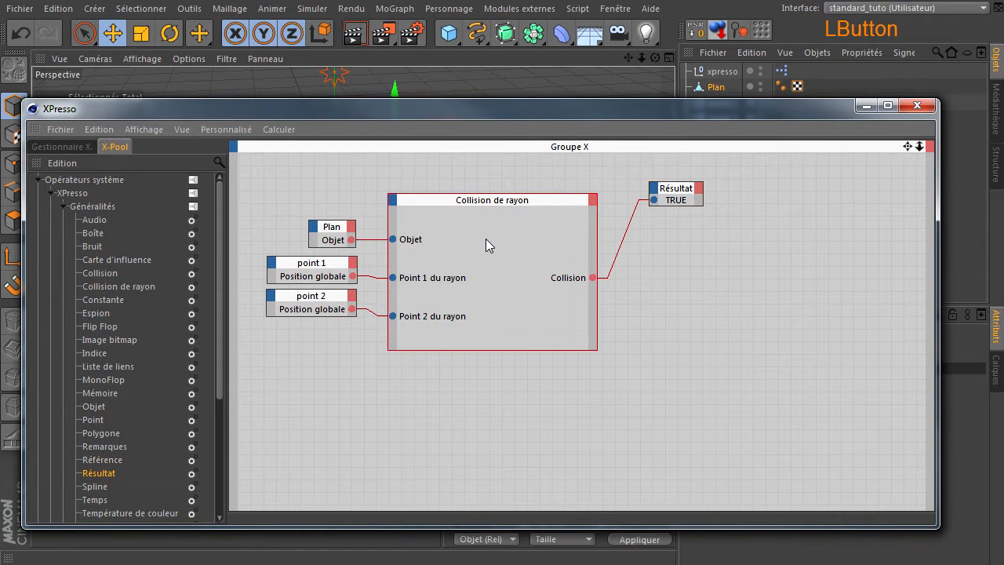
pyautogui.moveTo(667, 122); pyautogui.dragTo(392, 91)
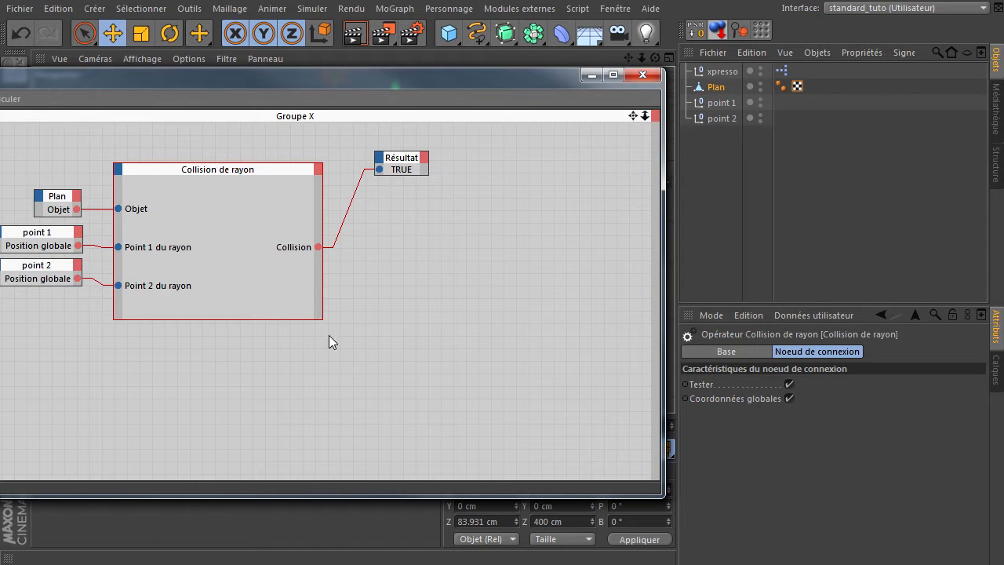
pyautogui.click(790, 384)
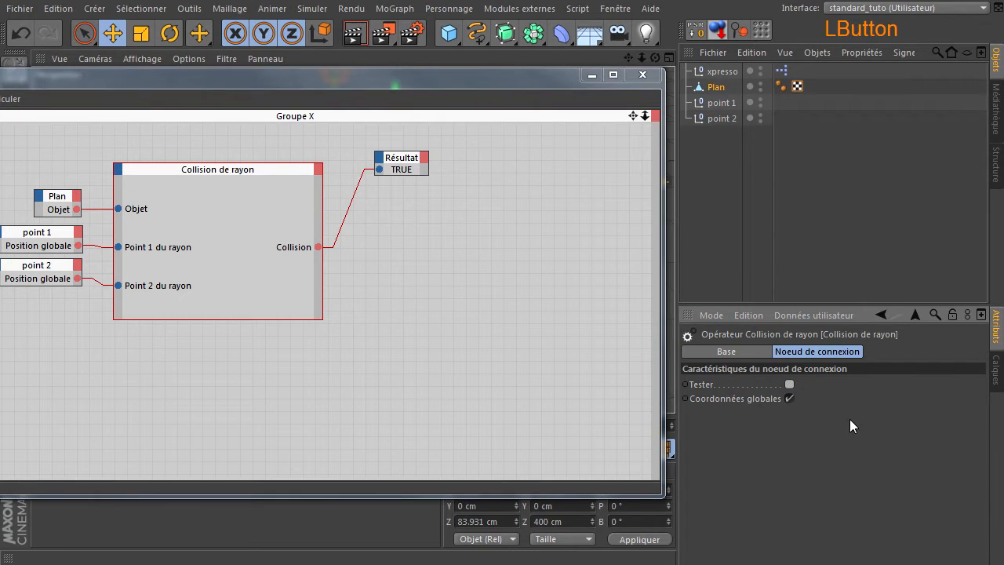
# Step: Add a Distance output to the Collision de rayon node
pyautogui.click(318, 169)
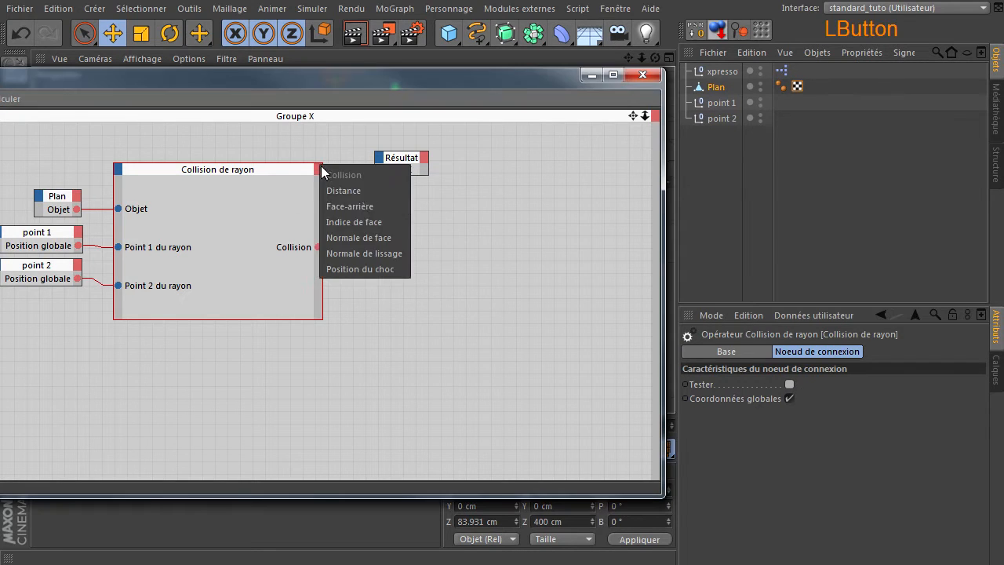
pyautogui.click(388, 354)
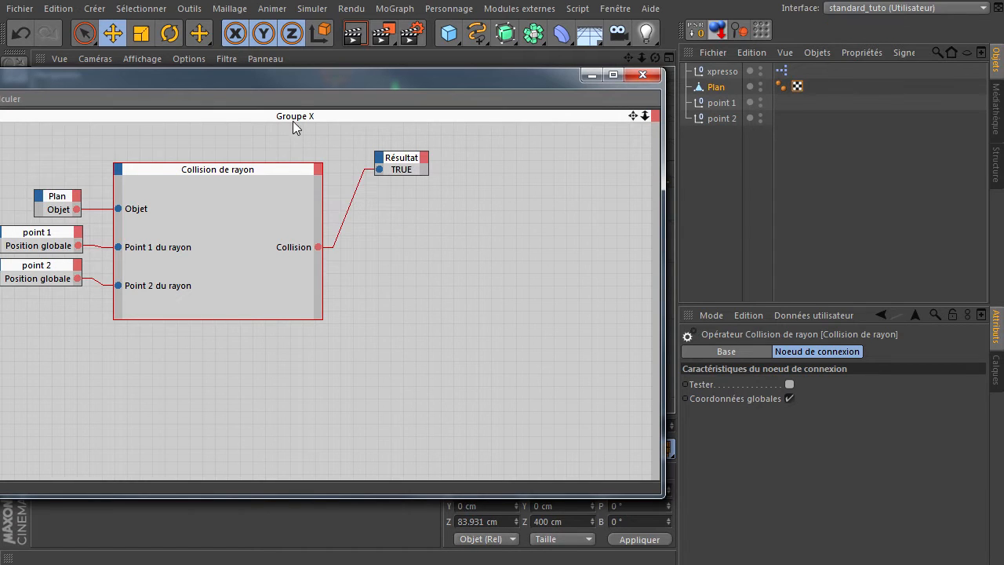
pyautogui.moveTo(304, 82); pyautogui.dragTo(574, 100)
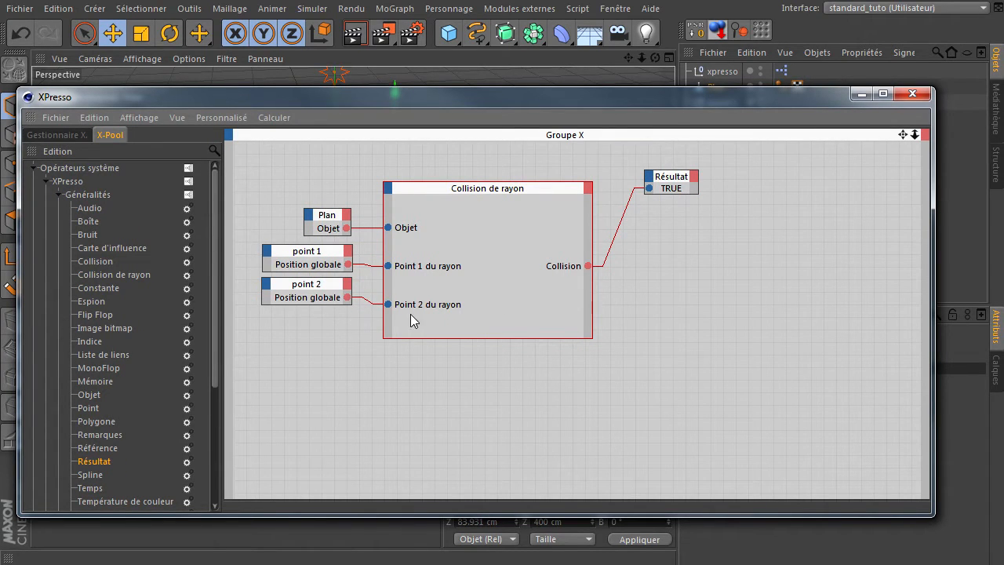
pyautogui.click(589, 189)
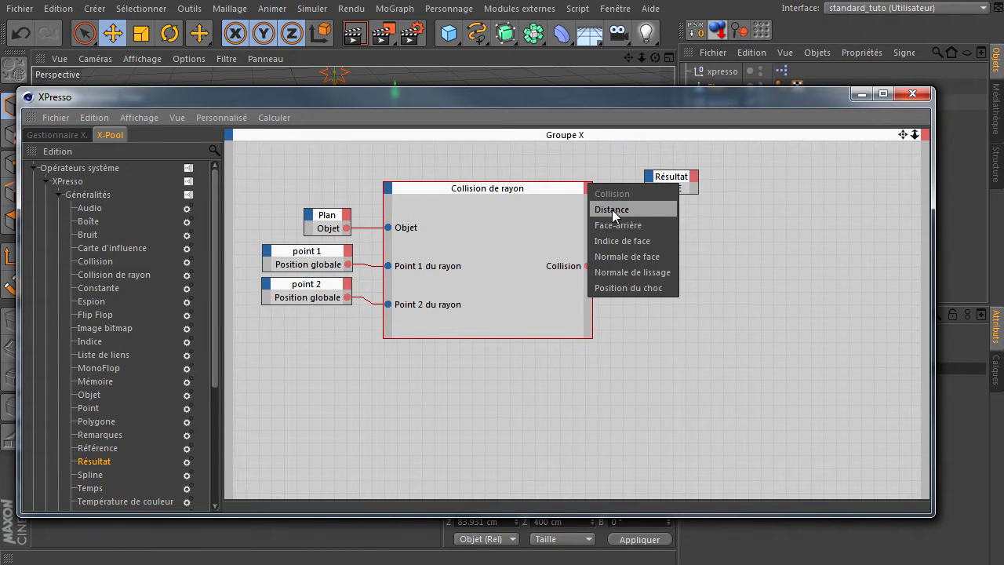
pyautogui.click(612, 209)
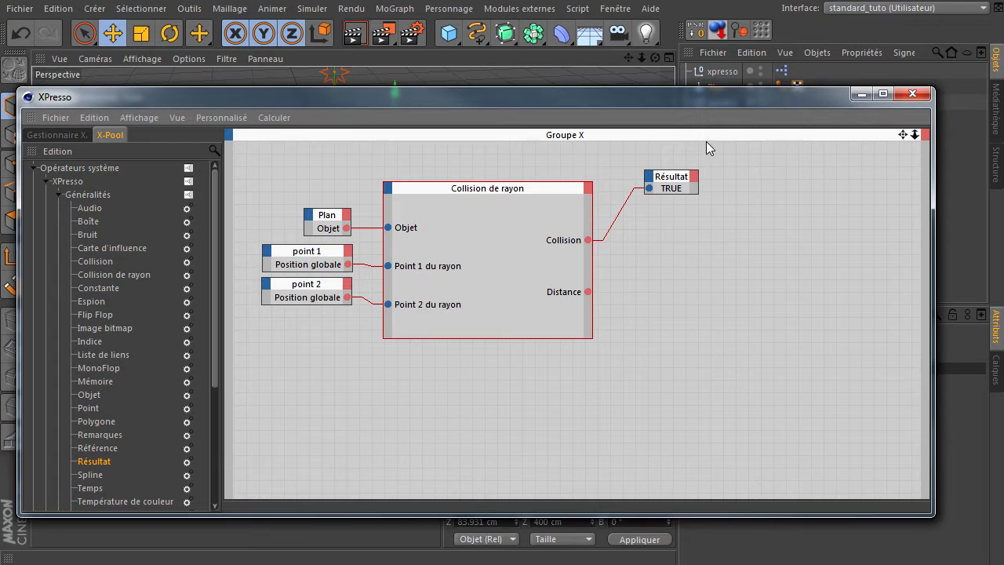
# Step: Add a second Résultat node below the first, connect the Distance output to it, and widen the node
pyautogui.moveTo(713, 102); pyautogui.dragTo(784, 114)
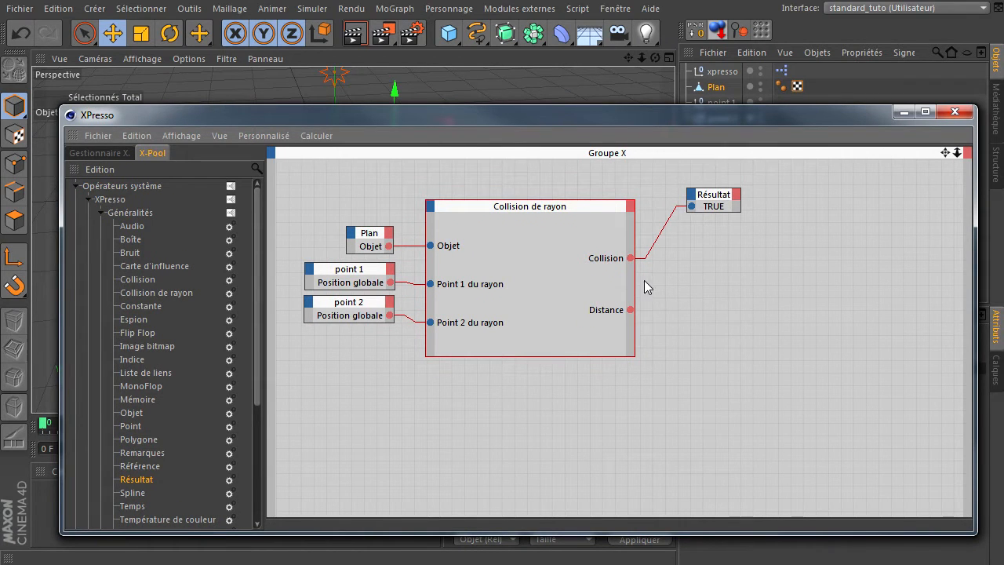
pyautogui.moveTo(645, 115); pyautogui.dragTo(627, 119)
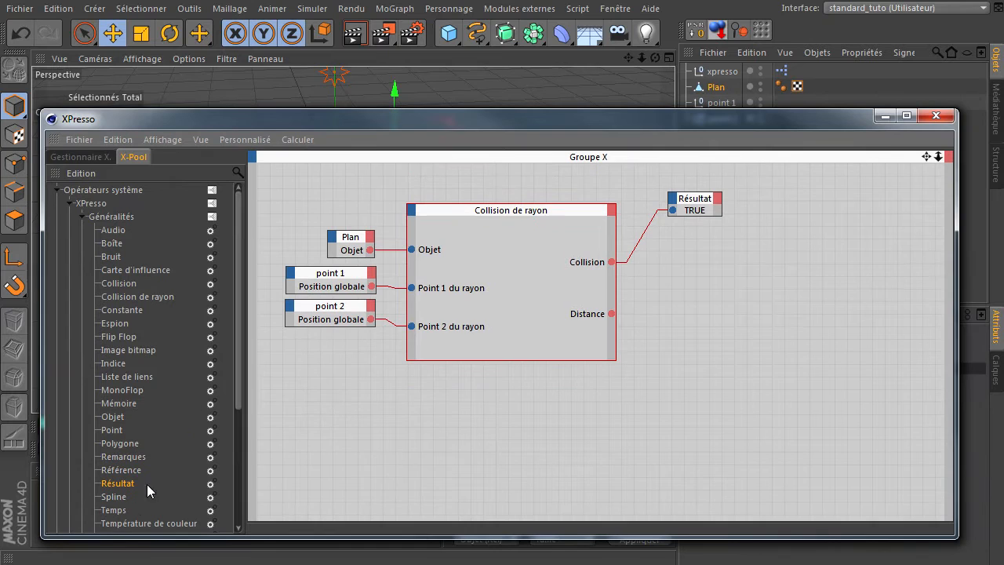
pyautogui.moveTo(118, 485); pyautogui.dragTo(494, 407)
pyautogui.moveTo(738, 272); pyautogui.dragTo(737, 271)
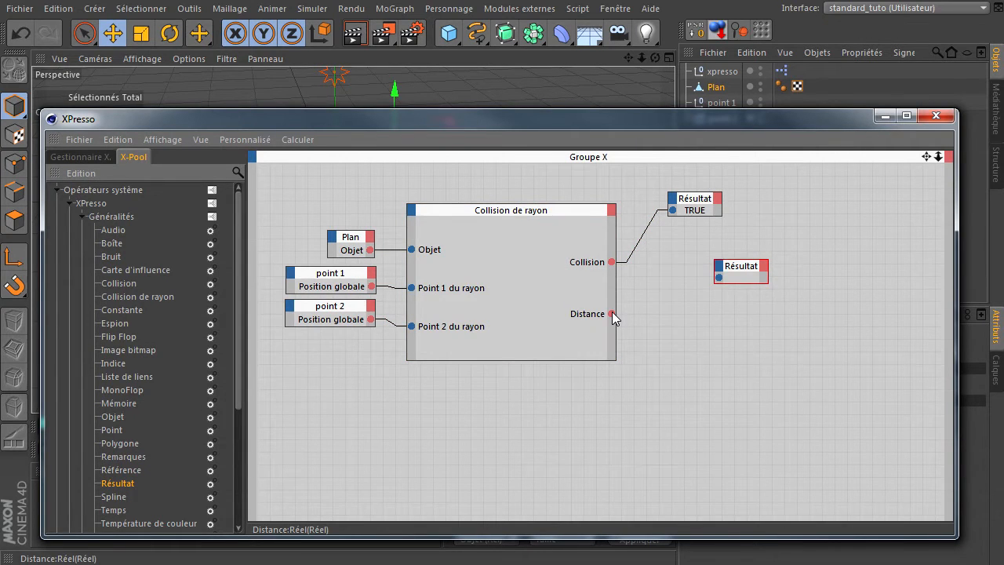
pyautogui.moveTo(611, 313); pyautogui.dragTo(811, 278)
pyautogui.click(768, 280)
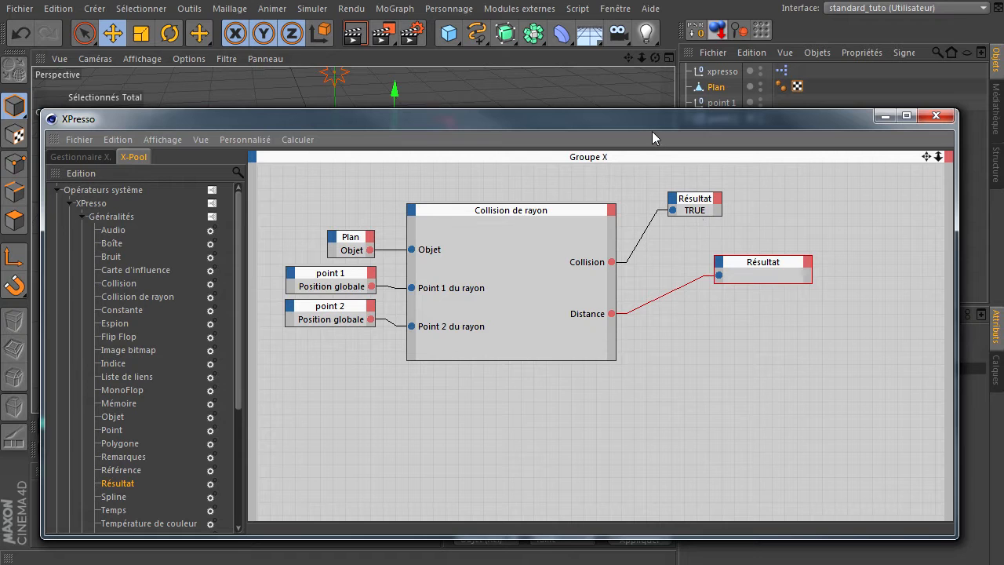
# Step: Move the XPresso window clear of the timeline and play the animation briefly from the start to refresh the Distance result
pyautogui.moveTo(651, 119); pyautogui.dragTo(638, 63)
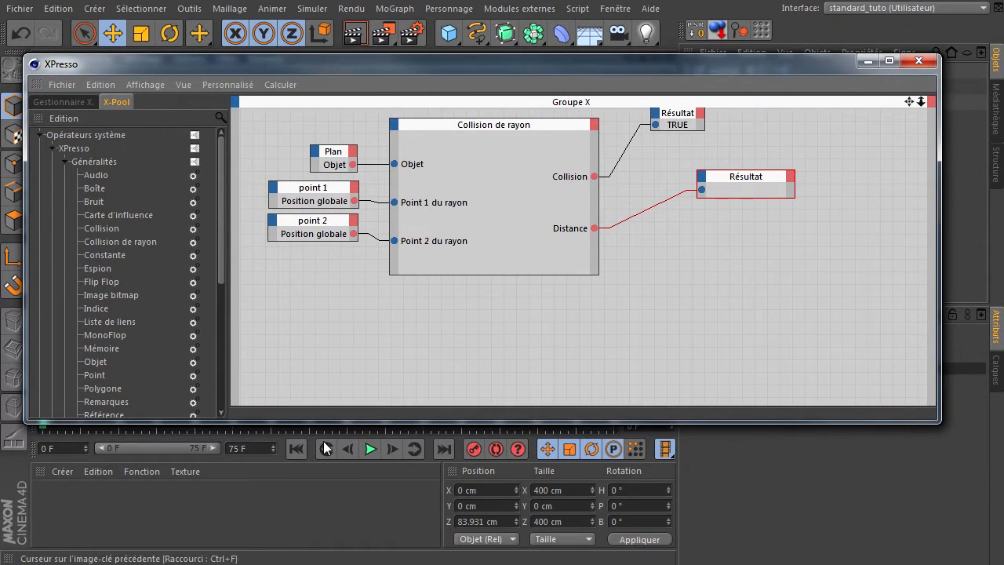
pyautogui.click(300, 446)
pyautogui.click(370, 448)
pyautogui.click(369, 449)
pyautogui.click(298, 450)
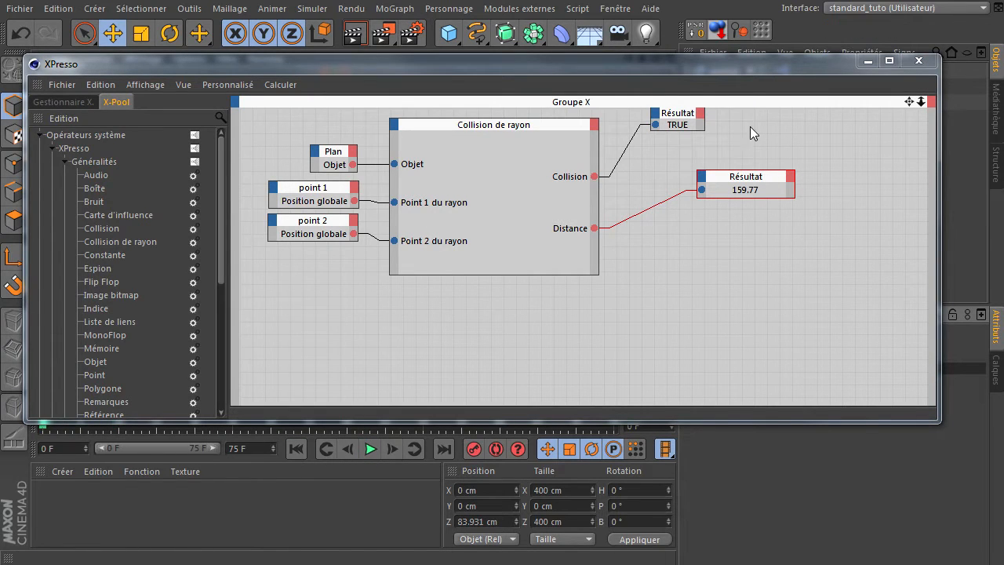
# Step: Lower the XPresso window to uncover the plane and nulls, and move the Distance Résultat node slightly up and outward
pyautogui.moveTo(907, 103); pyautogui.dragTo(910, 120)
pyautogui.moveTo(809, 61); pyautogui.dragTo(814, 161)
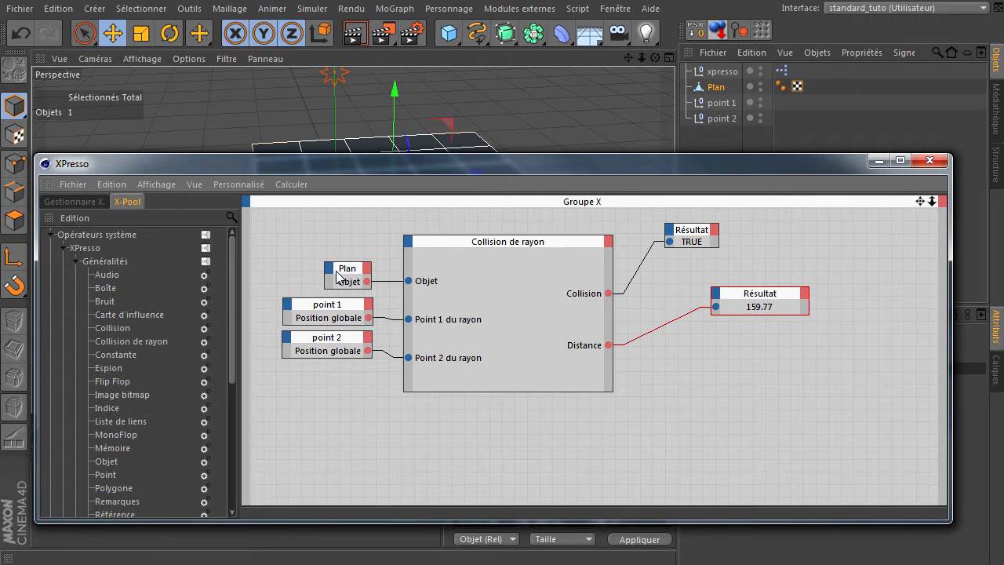
pyautogui.moveTo(374, 162); pyautogui.dragTo(385, 333)
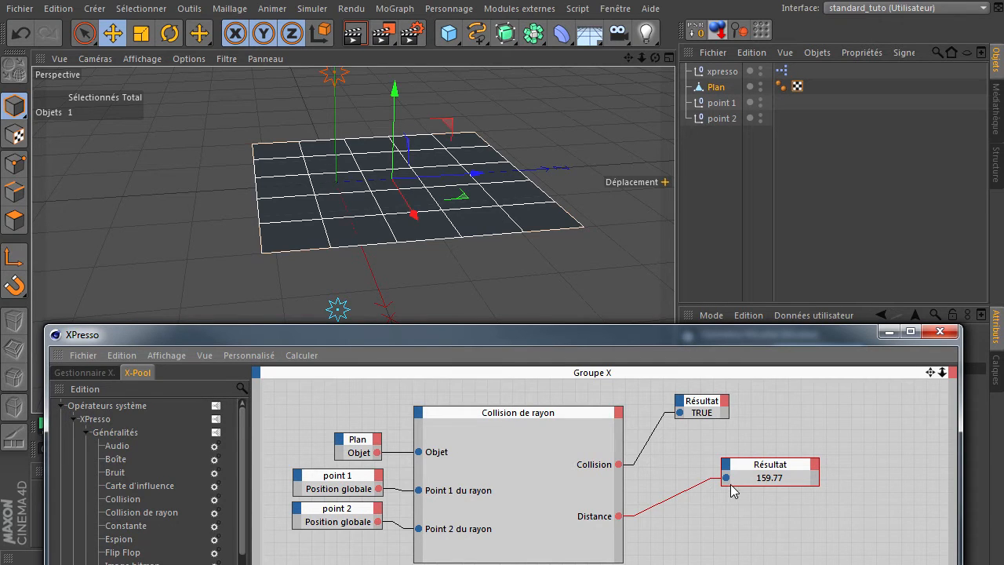
pyautogui.moveTo(759, 477); pyautogui.dragTo(772, 452)
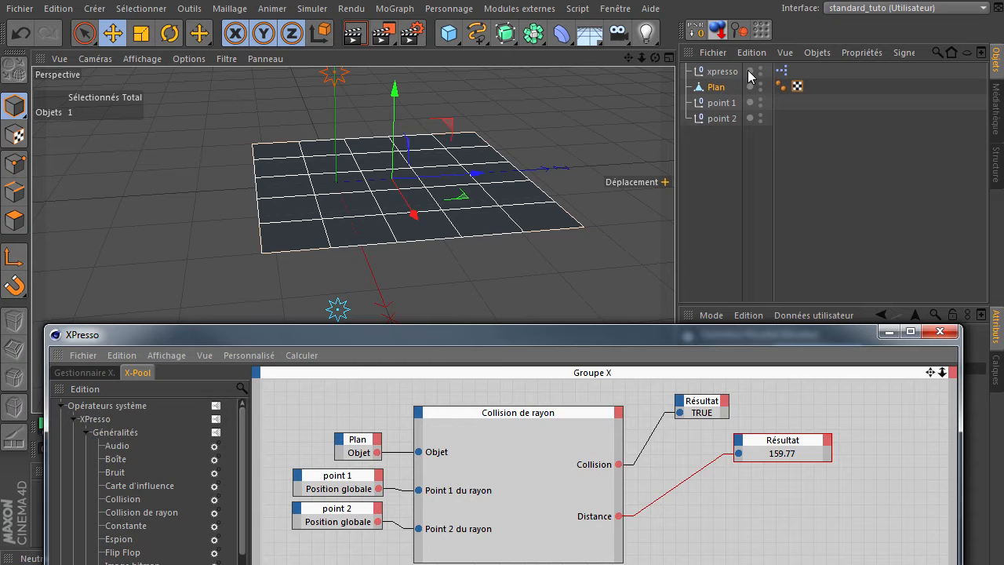
# Step: Move the point 1 null along Z to both sides, past the plane's edge, and back above it at about Z 30 cm
pyautogui.click(708, 103)
pyautogui.moveTo(380, 70); pyautogui.dragTo(586, 95)
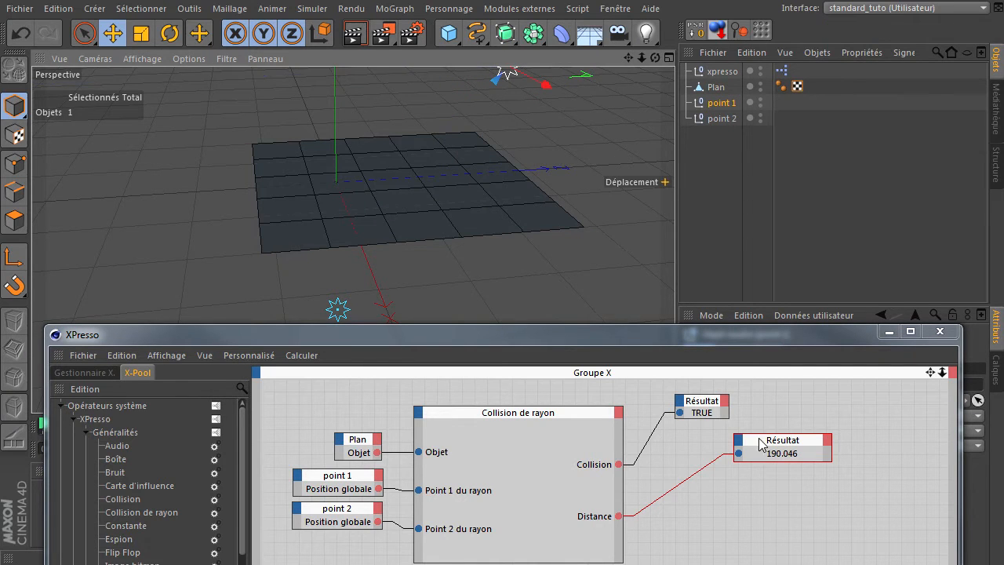
pyautogui.moveTo(628, 57); pyautogui.dragTo(112, 132)
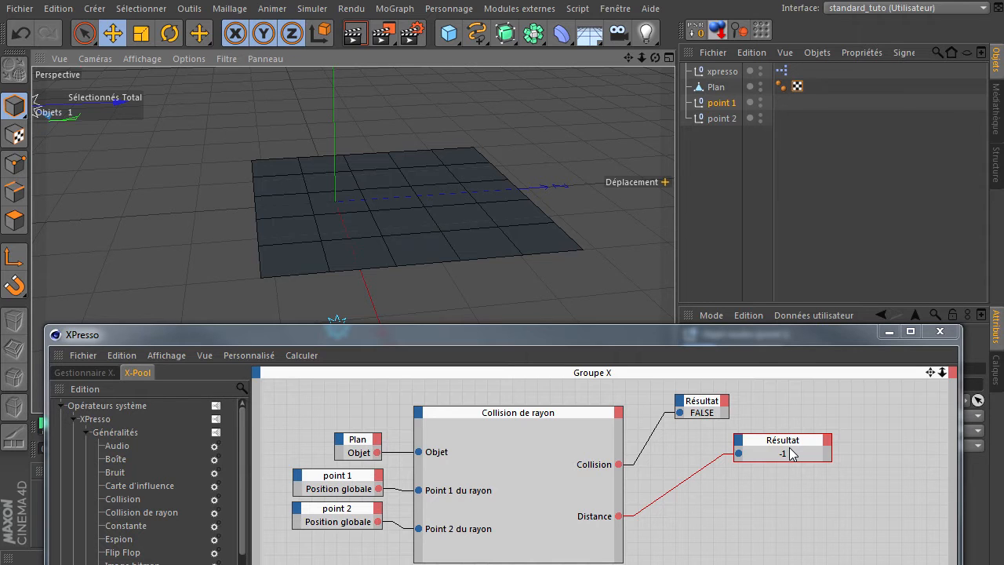
pyautogui.click(684, 112)
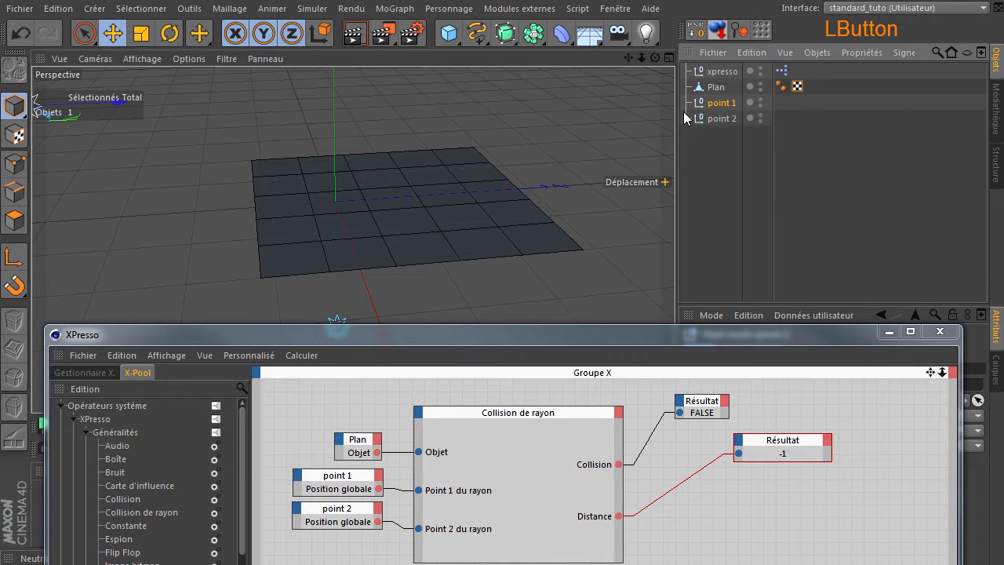
pyautogui.moveTo(114, 102); pyautogui.dragTo(448, 98)
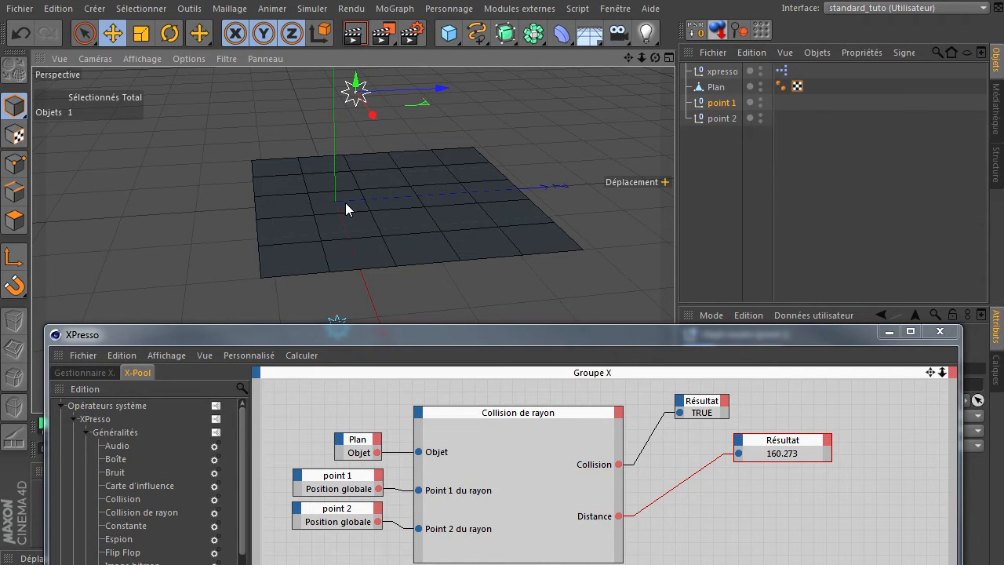
# Step: Nudge the Distance Résultat node closer and add a Position du choc output to the Collision de rayon node
pyautogui.moveTo(802, 339); pyautogui.dragTo(771, 199)
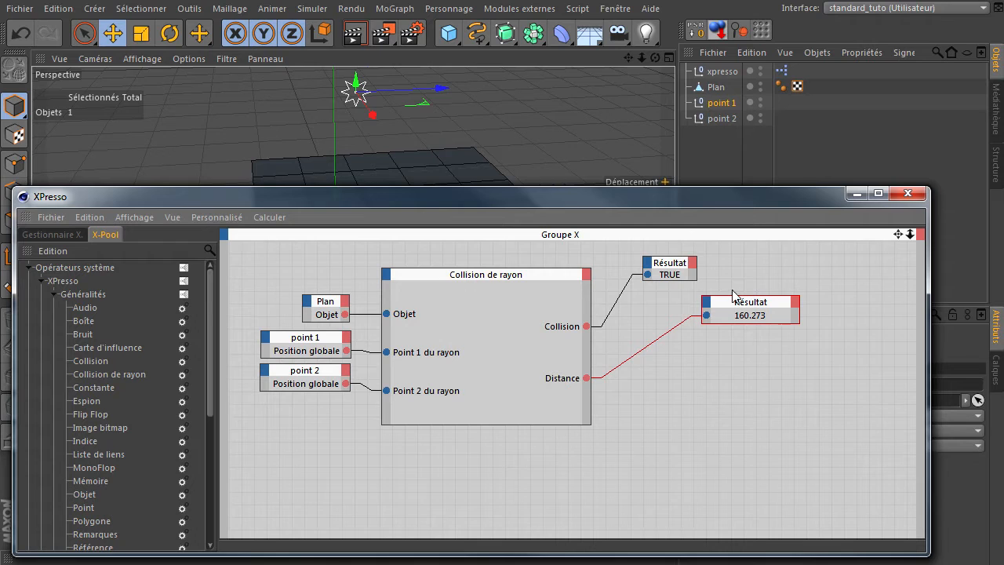
pyautogui.moveTo(738, 309)
pyautogui.mouseDown()
pyautogui.moveTo(754, 305)
pyautogui.moveTo(713, 316)
pyautogui.moveTo(725, 305)
pyautogui.mouseUp()
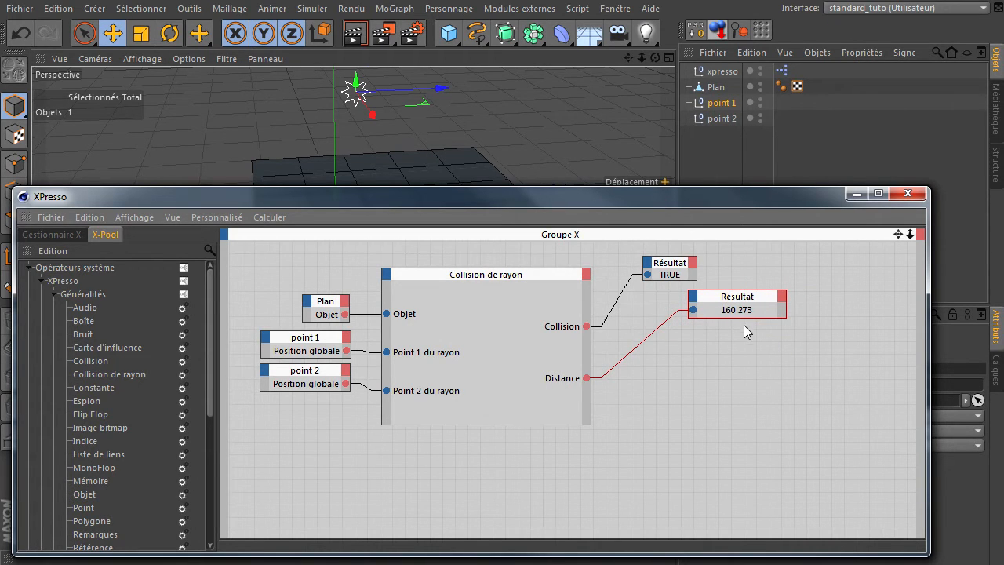
pyautogui.click(586, 276)
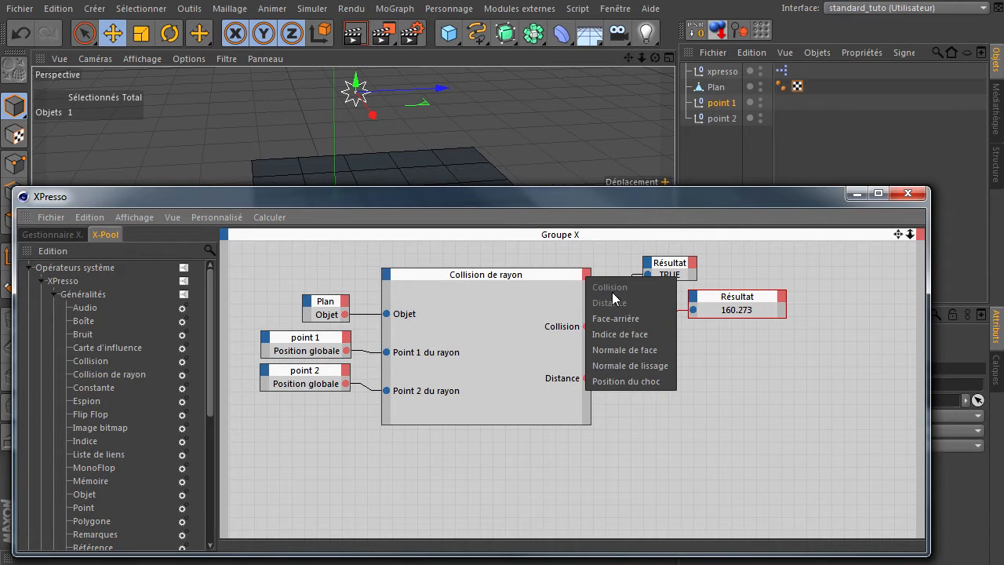
pyautogui.click(631, 383)
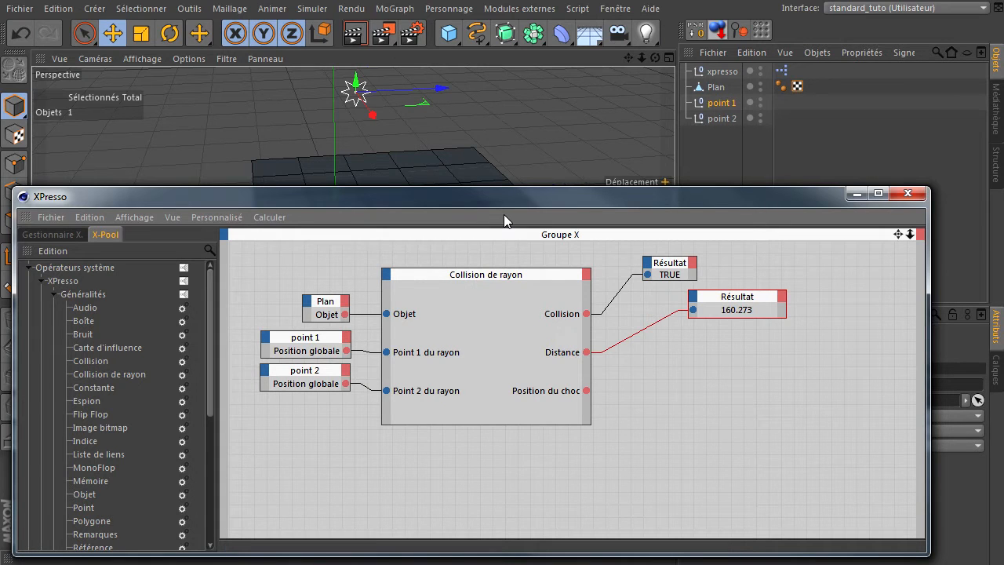
# Step: Check the nulls and plane in the viewport, and add a third Résultat node below the other two
pyautogui.moveTo(535, 195)
pyautogui.mouseDown()
pyautogui.moveTo(535, 278)
pyautogui.moveTo(541, 213)
pyautogui.mouseUp()
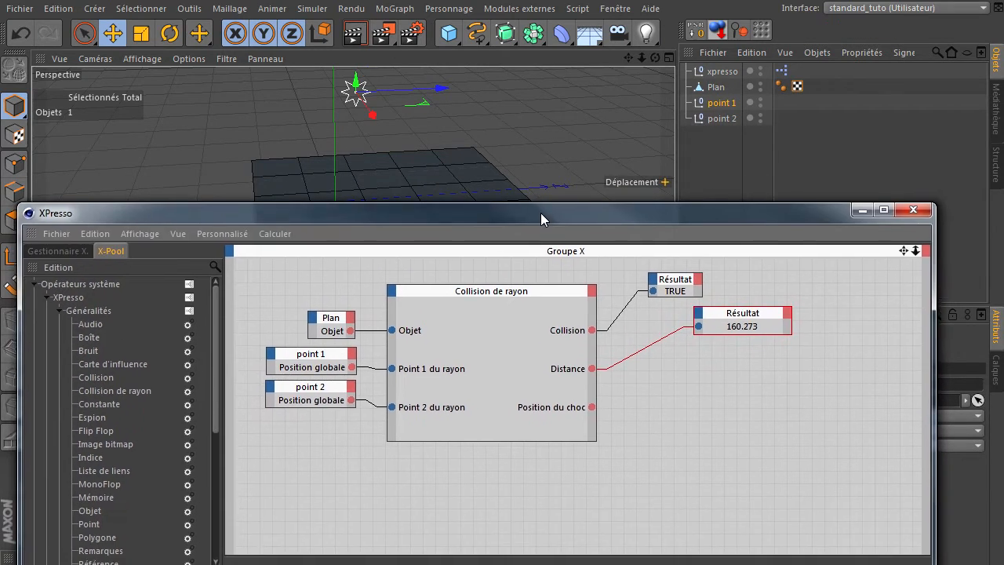
pyautogui.moveTo(639, 298); pyautogui.dragTo(641, 296)
pyautogui.moveTo(363, 215); pyautogui.dragTo(392, 391)
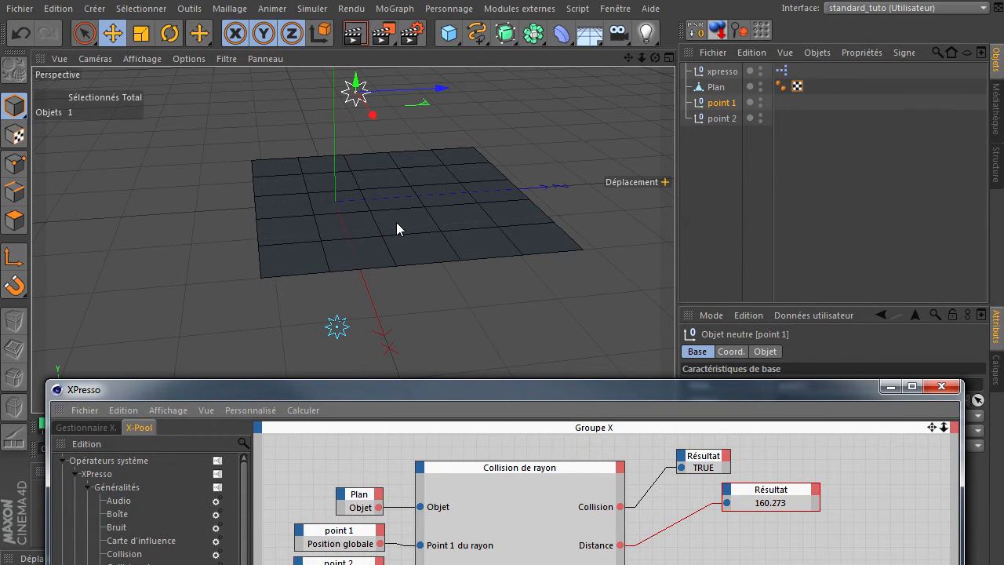
pyautogui.moveTo(471, 389); pyautogui.dragTo(452, 182)
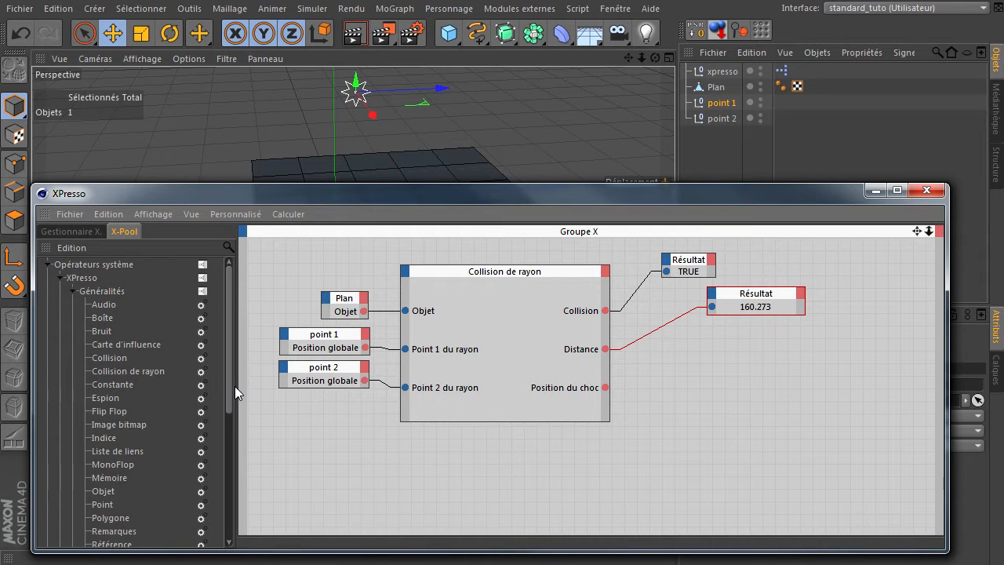
pyautogui.moveTo(230, 389); pyautogui.dragTo(232, 443)
pyautogui.click(109, 451)
pyautogui.moveTo(112, 458); pyautogui.dragTo(763, 376)
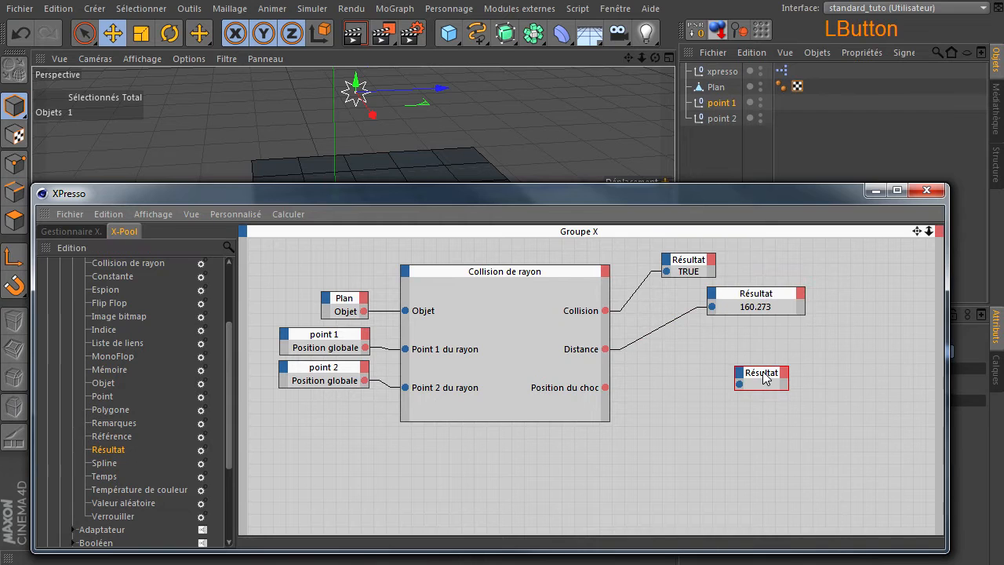
# Step: Set the new Résultat node's data type to Vecteur and connect the Position du choc output to it
pyautogui.moveTo(760, 196); pyautogui.dragTo(505, 161)
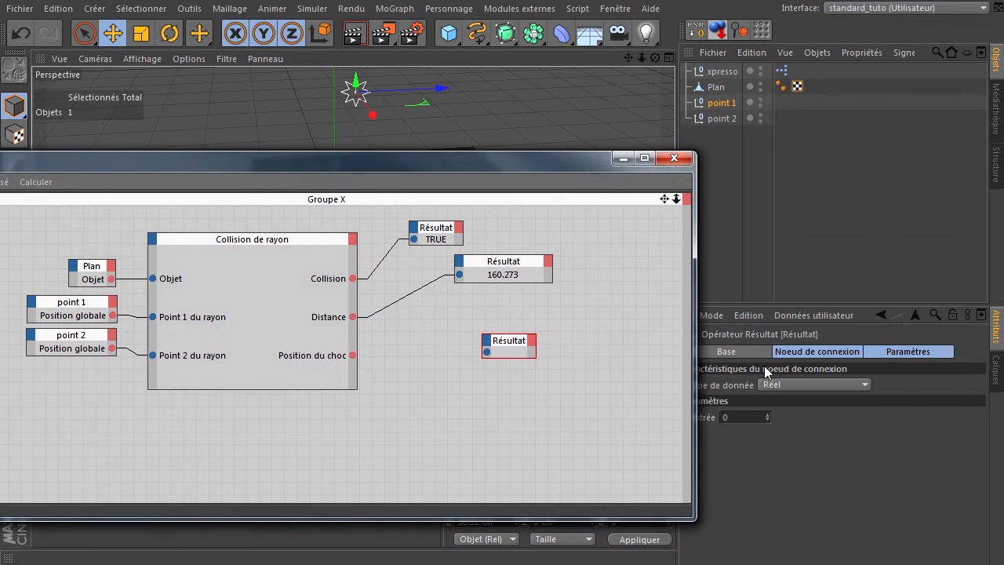
pyautogui.click(779, 384)
pyautogui.click(809, 480)
pyautogui.moveTo(353, 355); pyautogui.dragTo(488, 352)
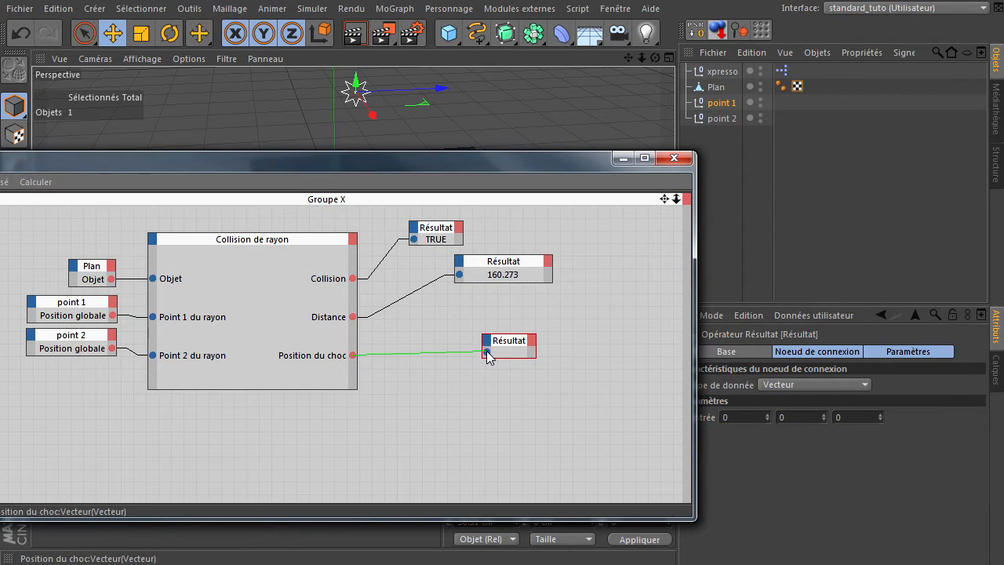
# Step: Enlarge the Position du choc Résultat node and place it just below the Distance Résultat node
pyautogui.keyDown('ctrl'); pyautogui.click(533, 354); pyautogui.keyUp('ctrl')
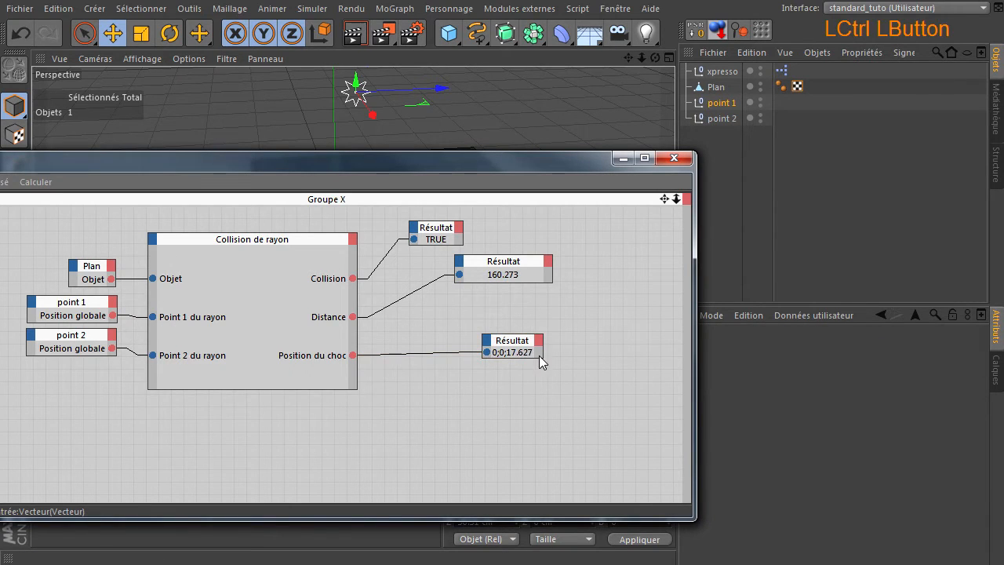
pyautogui.click(542, 356)
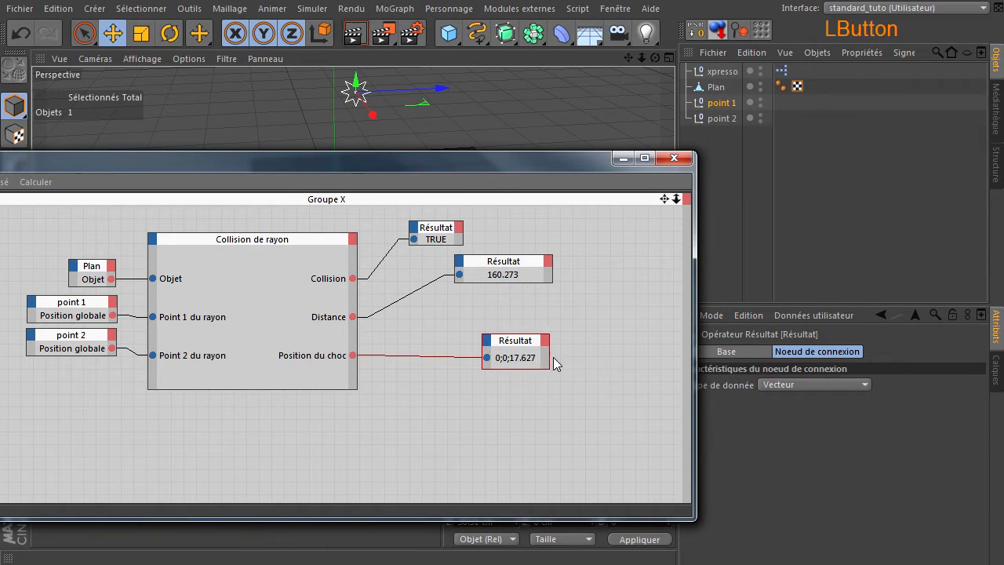
pyautogui.moveTo(553, 352); pyautogui.dragTo(526, 317)
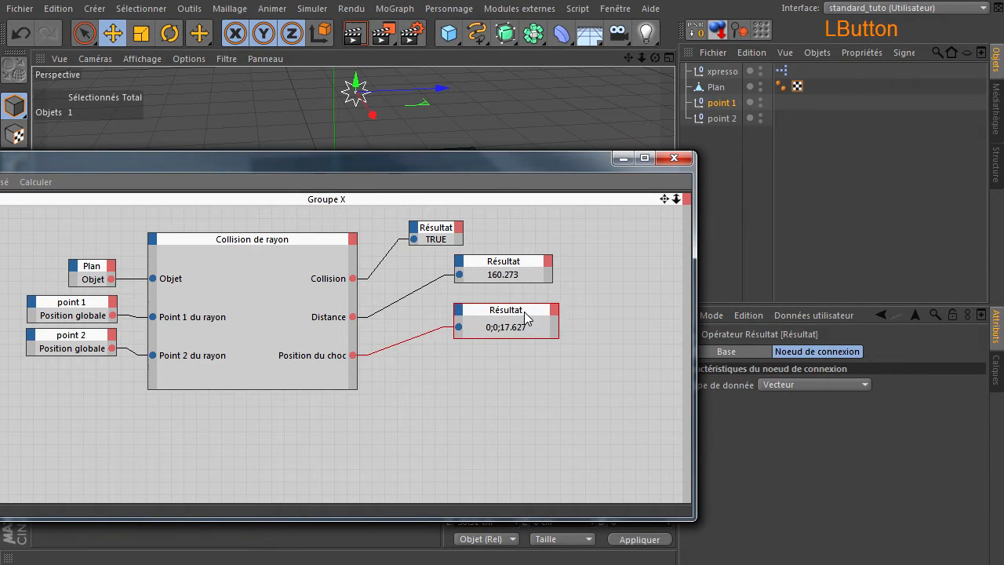
# Step: Add an Indice de face output to the Collision de rayon node after viewing the scene behind the XPresso window
pyautogui.moveTo(498, 166); pyautogui.dragTo(709, 350)
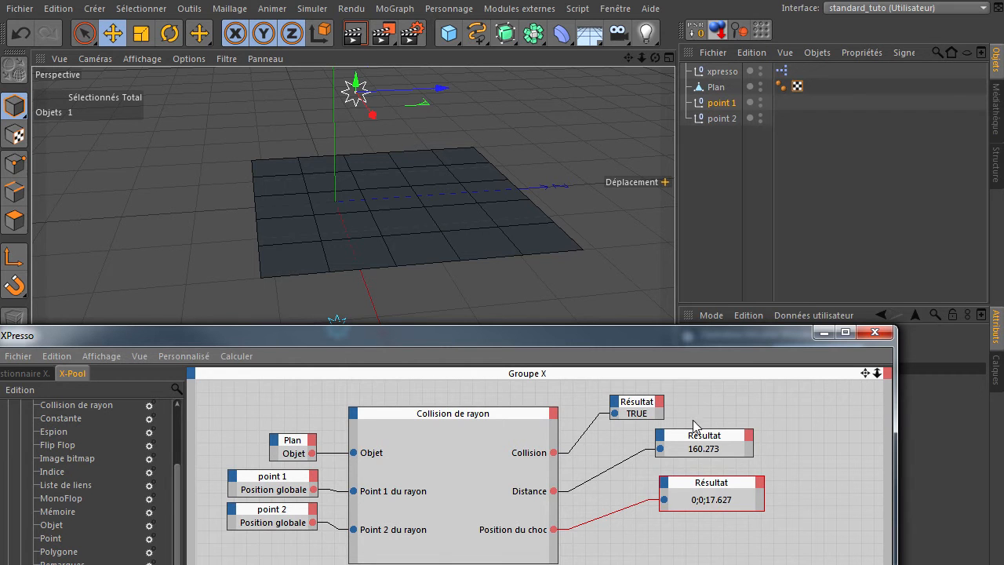
pyautogui.moveTo(665, 336); pyautogui.dragTo(705, 119)
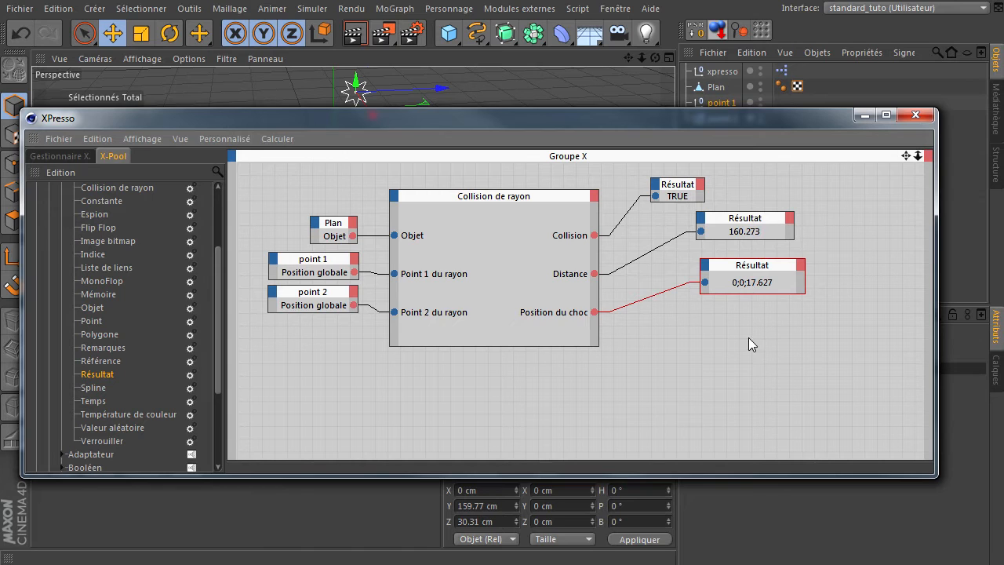
pyautogui.click(594, 198)
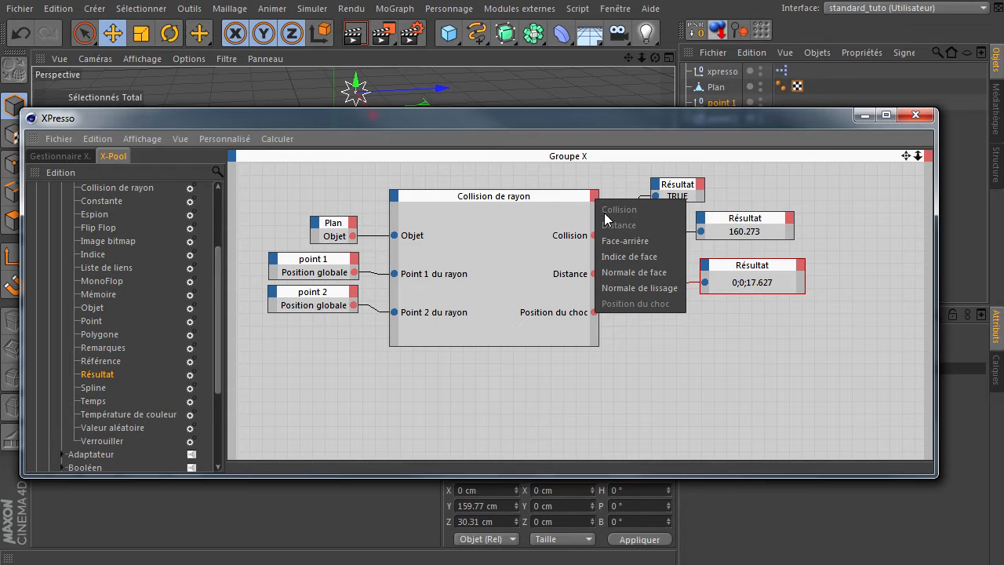
pyautogui.click(649, 256)
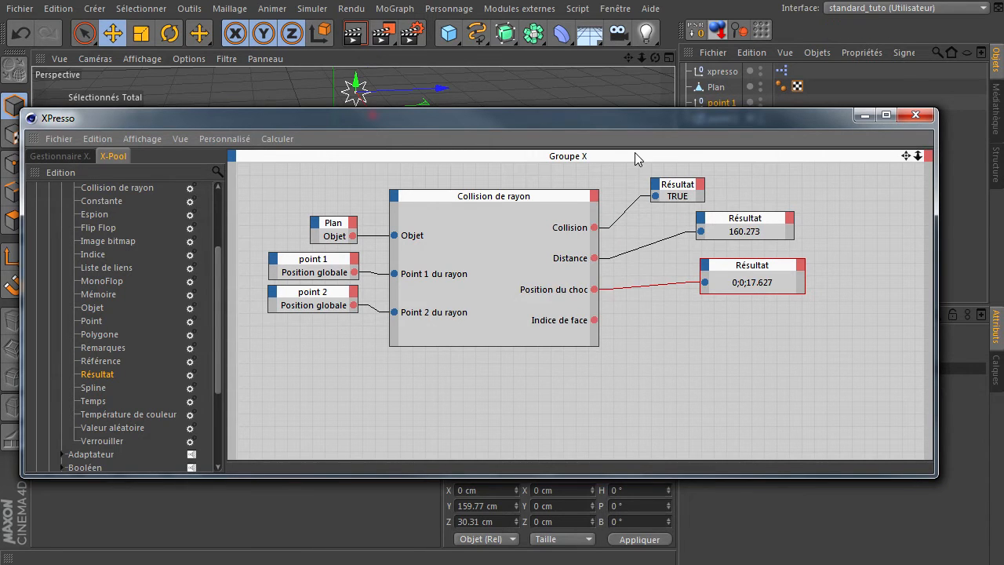
# Step: Lower the XPresso window to free the viewport and select the Plan object
pyautogui.moveTo(642, 121); pyautogui.dragTo(657, 190)
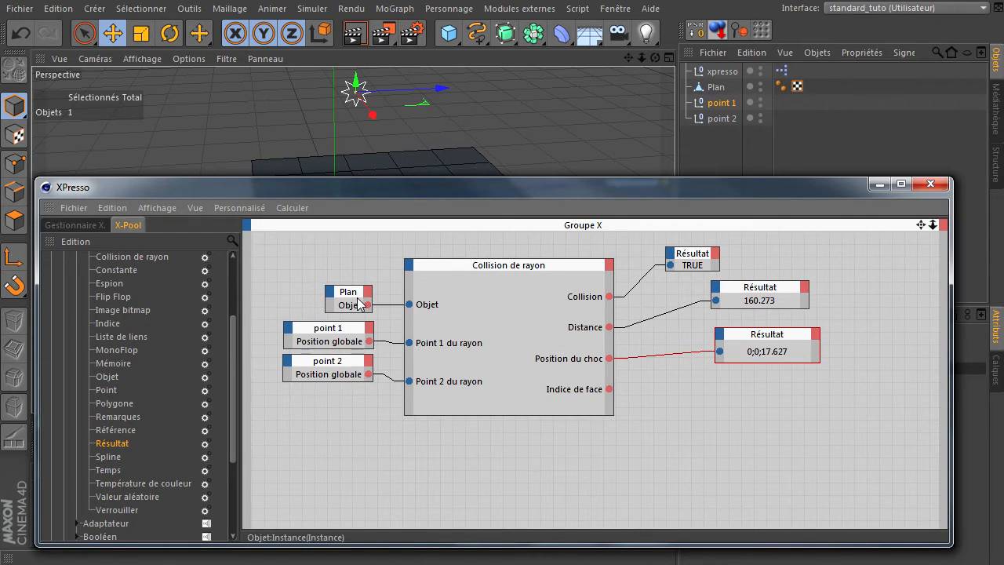
pyautogui.moveTo(424, 191); pyautogui.dragTo(434, 245)
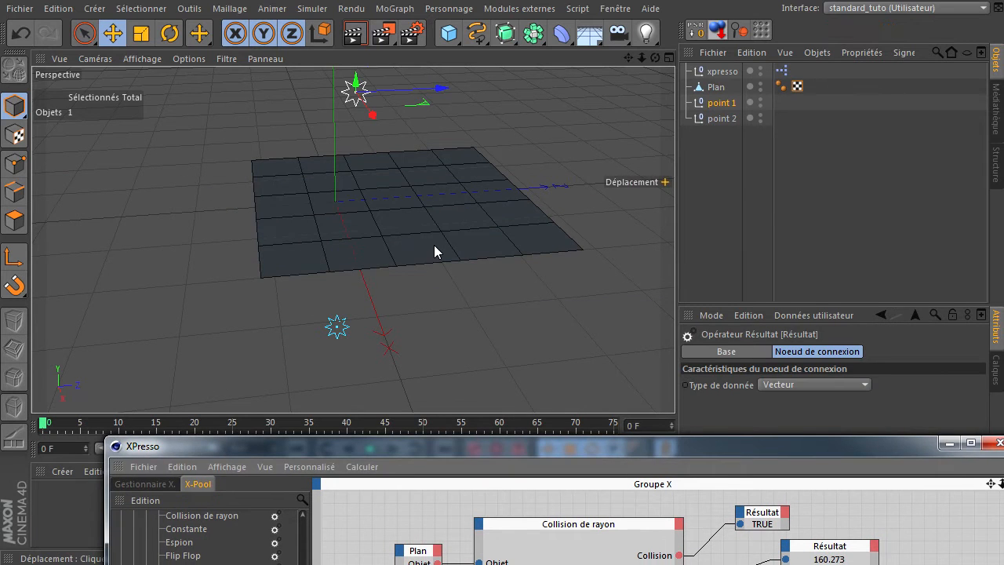
pyautogui.click(435, 245)
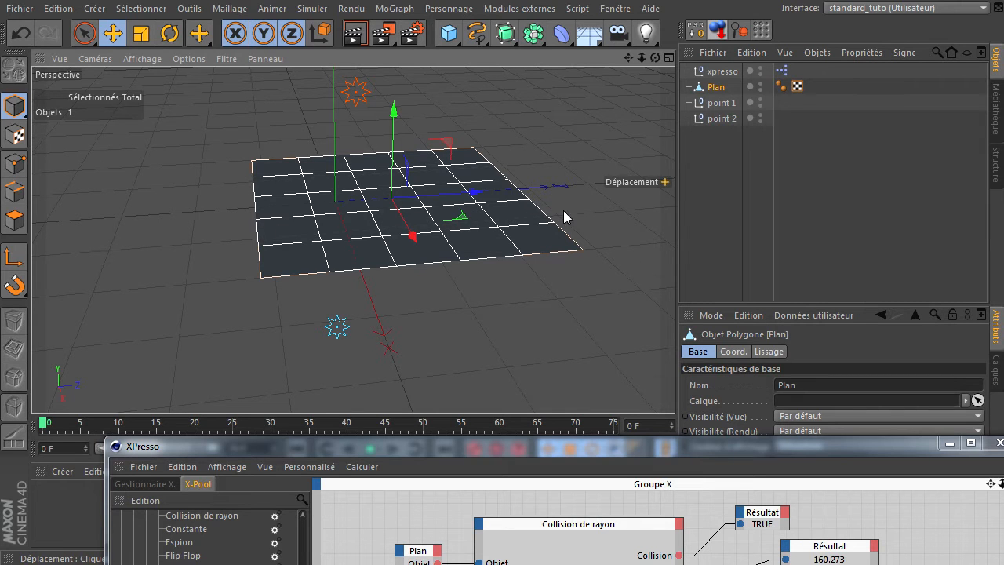
pyautogui.moveTo(717, 445); pyautogui.dragTo(695, 530)
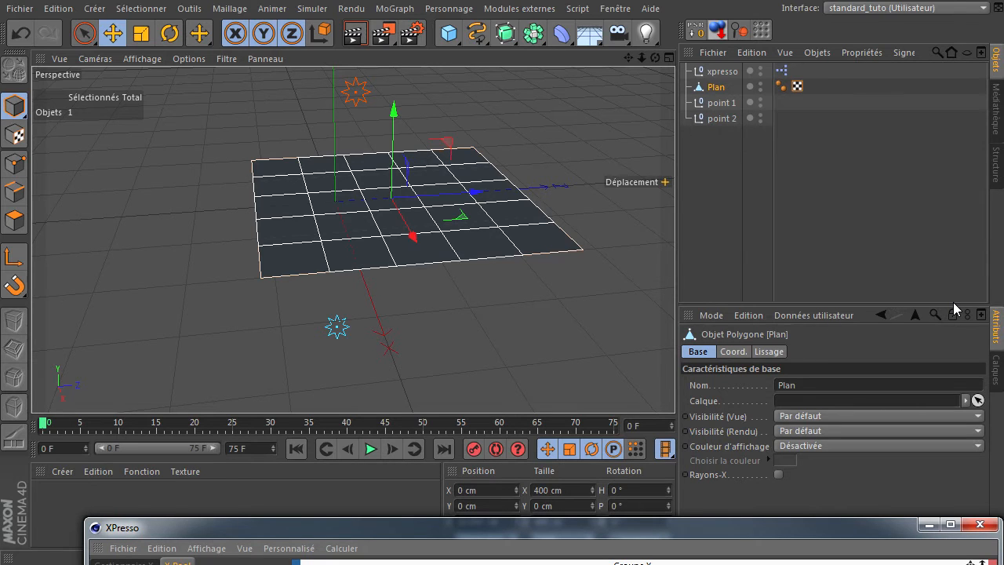
pyautogui.click(612, 8)
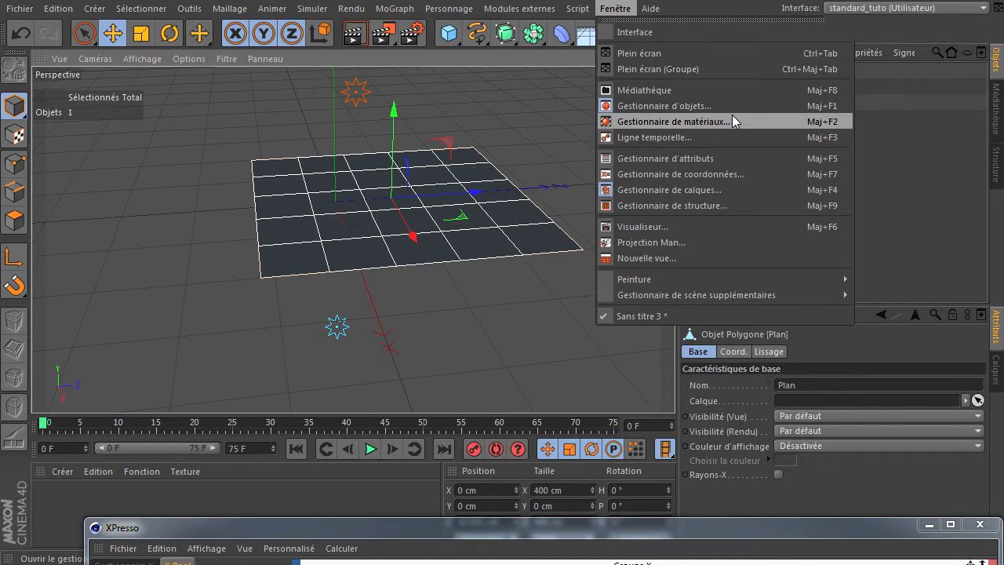
pyautogui.click(724, 157)
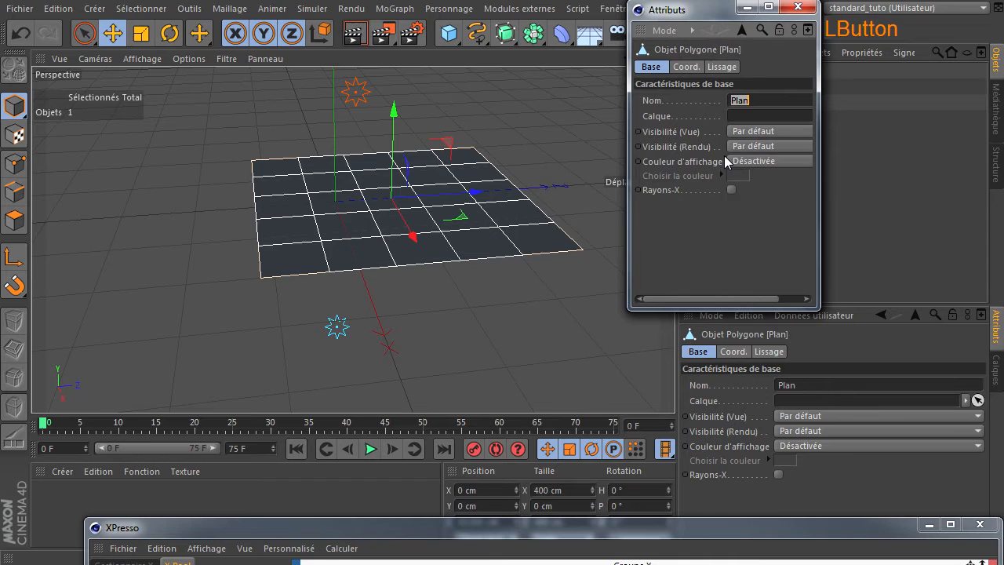
pyautogui.click(797, 7)
# Step: Show the Plan's point list in the structure manager and select the row of point 0
pyautogui.click(615, 8)
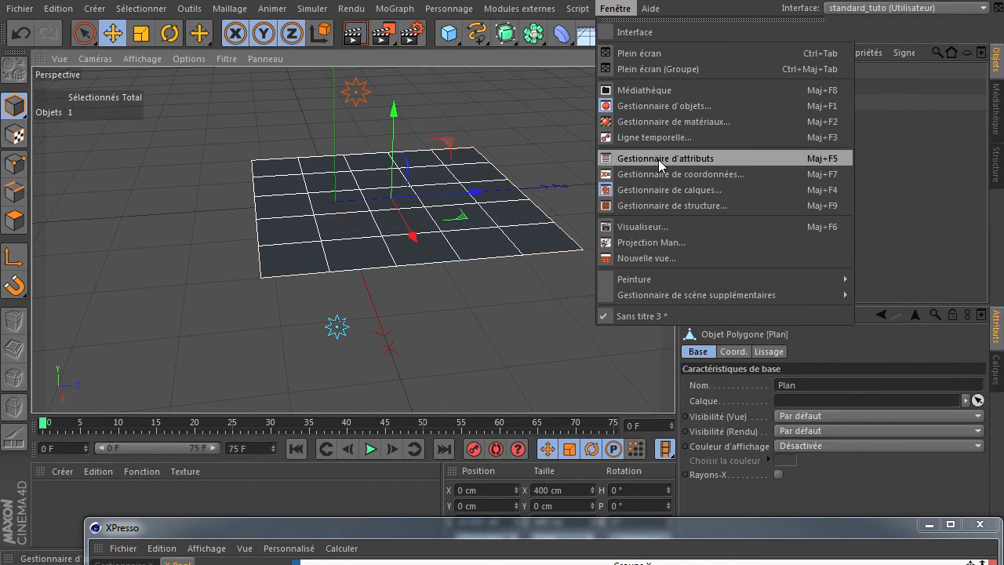
pyautogui.click(676, 205)
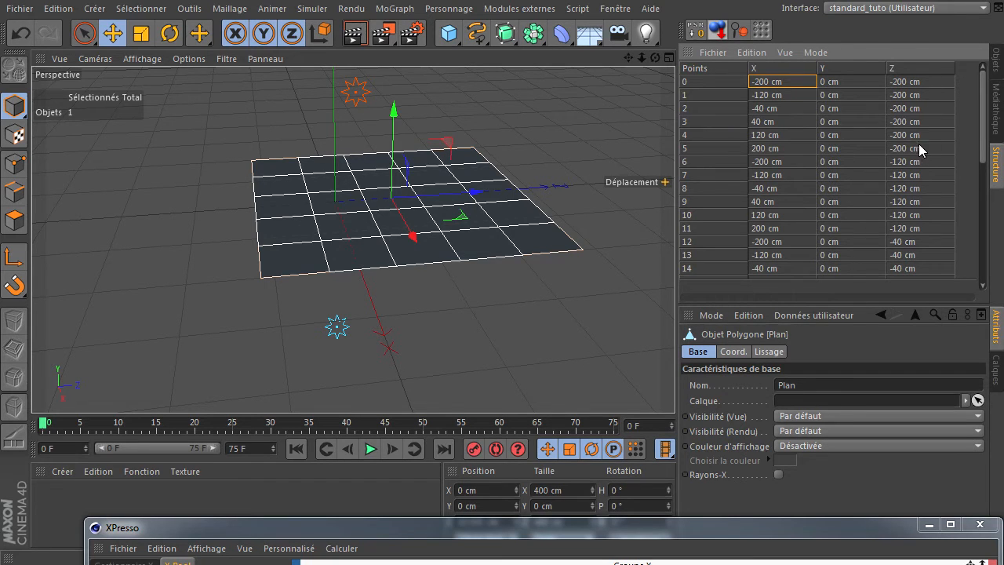
pyautogui.click(706, 89)
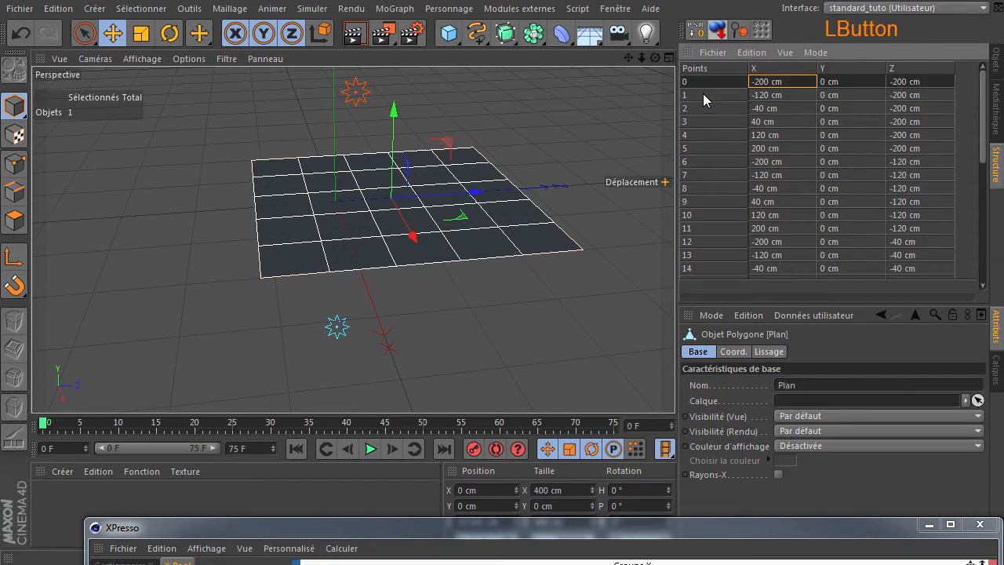
# Step: Go through the rows of points 1, 2, 3, 0 and 14 in the Plan's point list
pyautogui.click(703, 94)
pyautogui.click(697, 107)
pyautogui.click(697, 123)
pyautogui.click(701, 83)
pyautogui.click(716, 270)
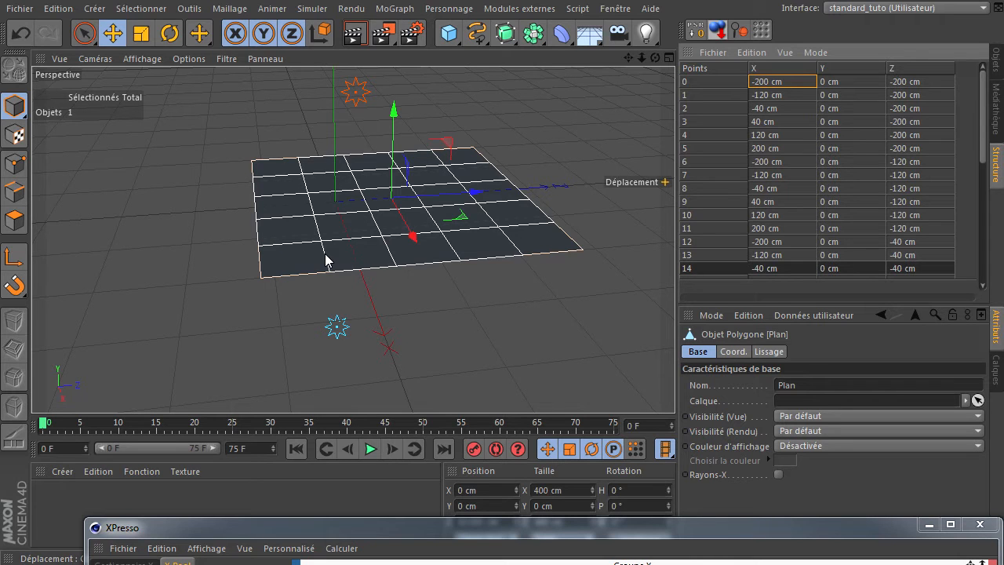
# Step: Raise the XPresso window and add another Résultat node beneath the Position du choc Résultat node
pyautogui.moveTo(635, 528); pyautogui.dragTo(615, 124)
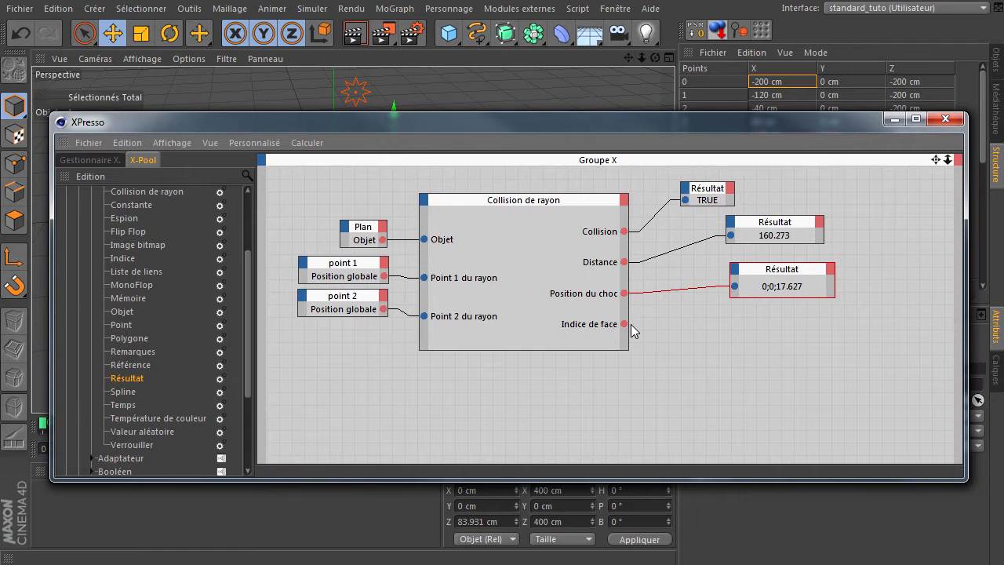
pyautogui.moveTo(129, 382); pyautogui.dragTo(229, 377)
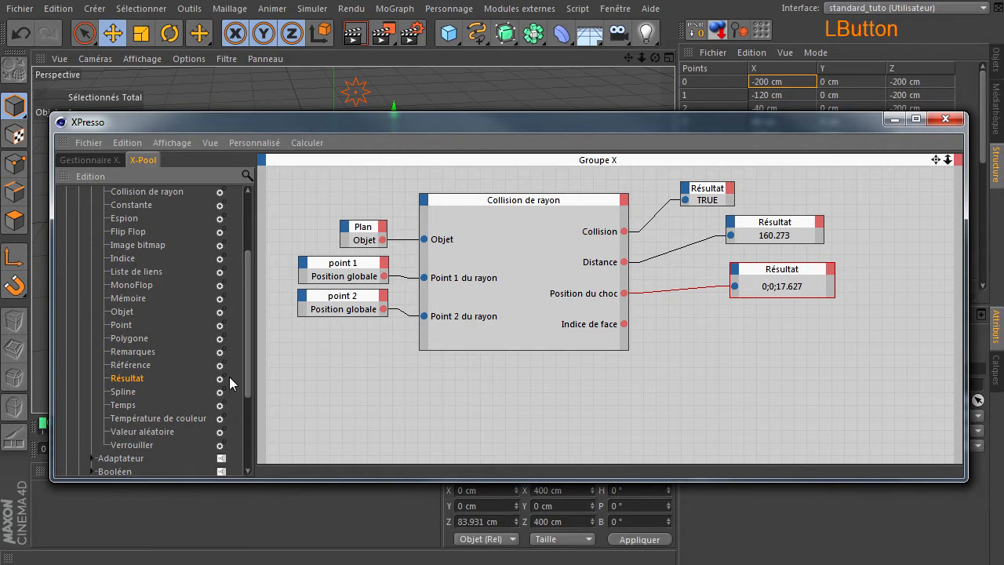
pyautogui.moveTo(736, 349); pyautogui.dragTo(717, 345)
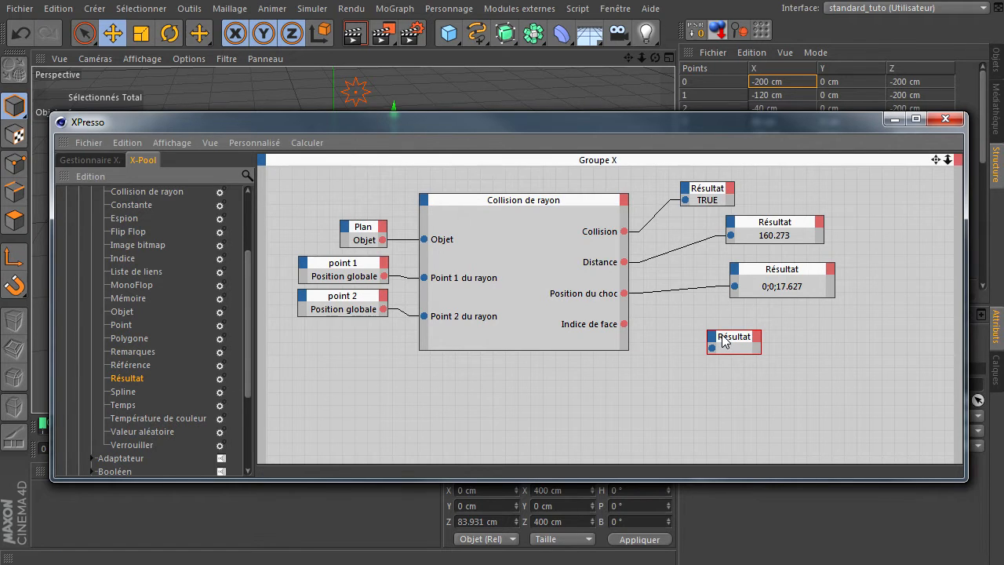
# Step: Set the new Résultat node's data type to Entier and connect the Indice de face output to it
pyautogui.moveTo(718, 122); pyautogui.dragTo(407, 83)
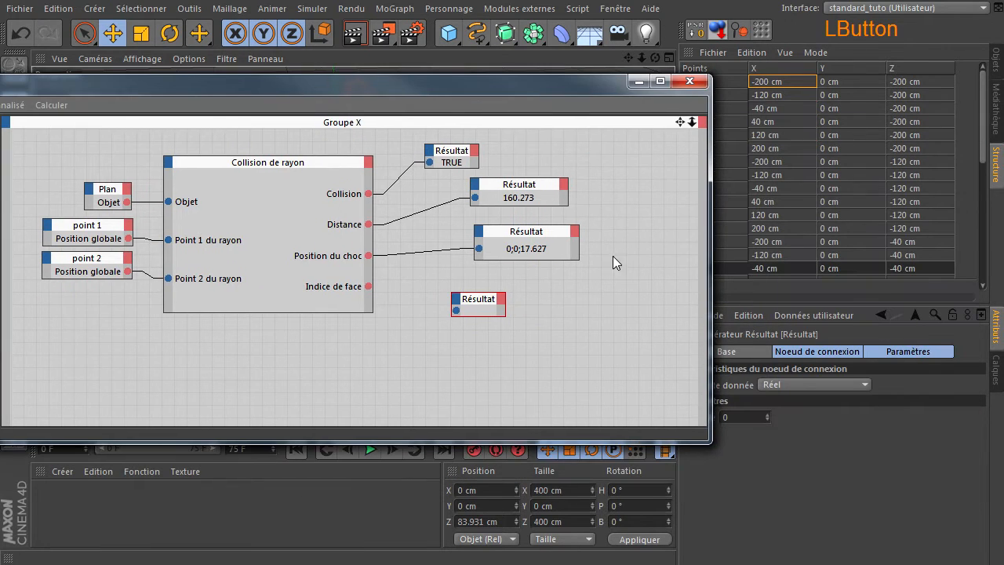
pyautogui.click(793, 384)
pyautogui.click(800, 446)
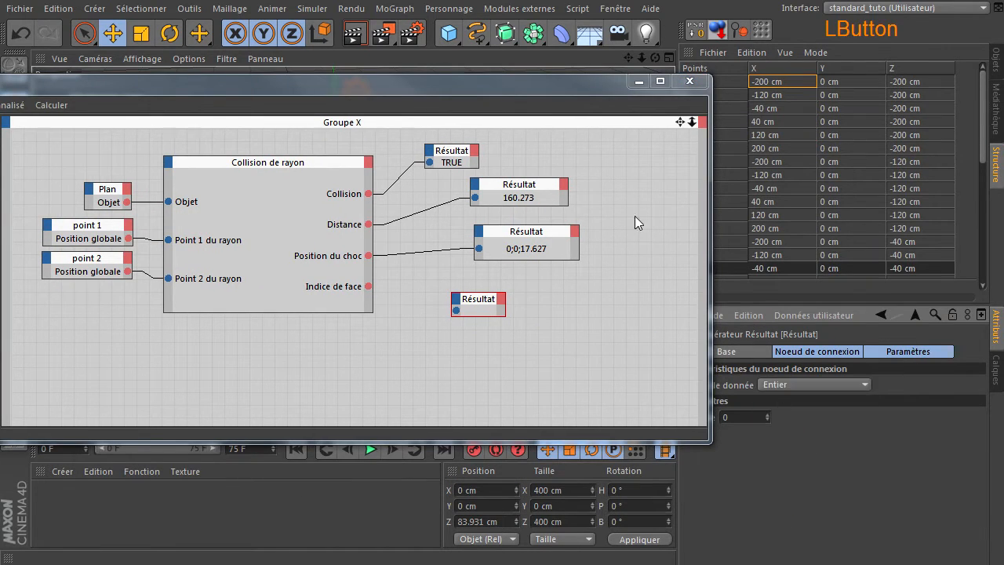
pyautogui.moveTo(521, 88); pyautogui.dragTo(810, 122)
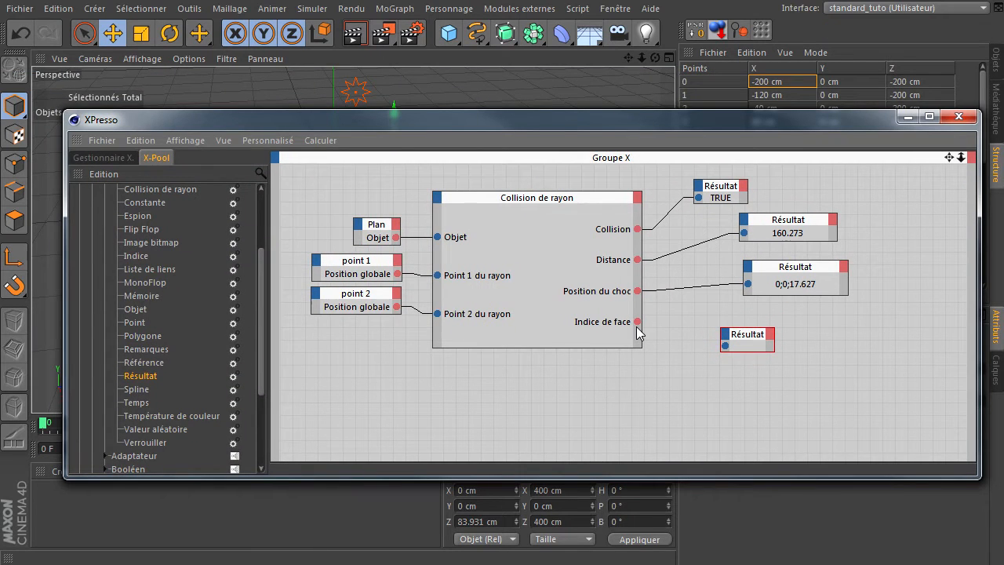
pyautogui.moveTo(636, 322); pyautogui.dragTo(725, 346)
# Step: Lower the XPresso window and try to highlight index 7 from the Plan's point list in polygon mode
pyautogui.moveTo(748, 116); pyautogui.dragTo(749, 297)
pyautogui.click(697, 174)
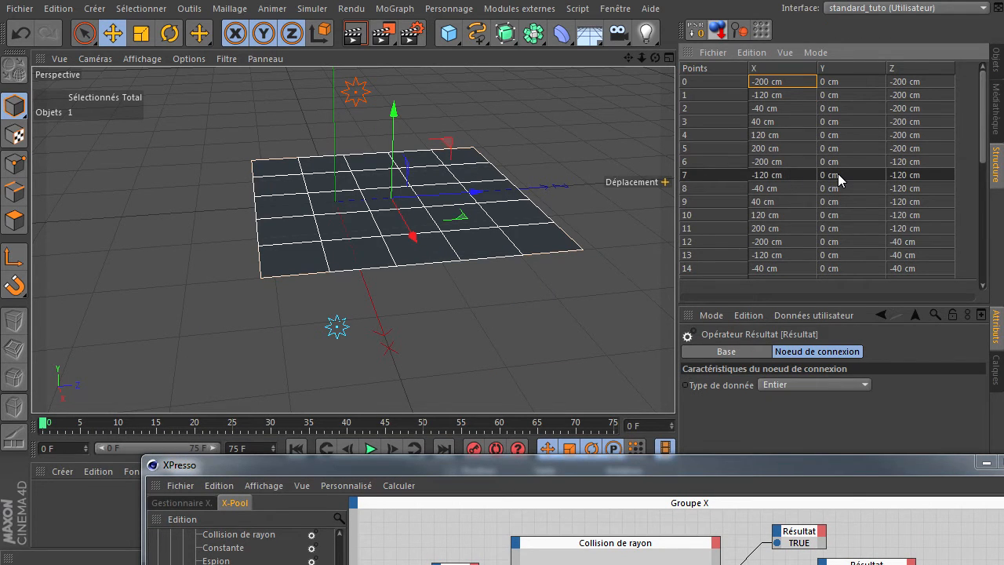
pyautogui.click(14, 221)
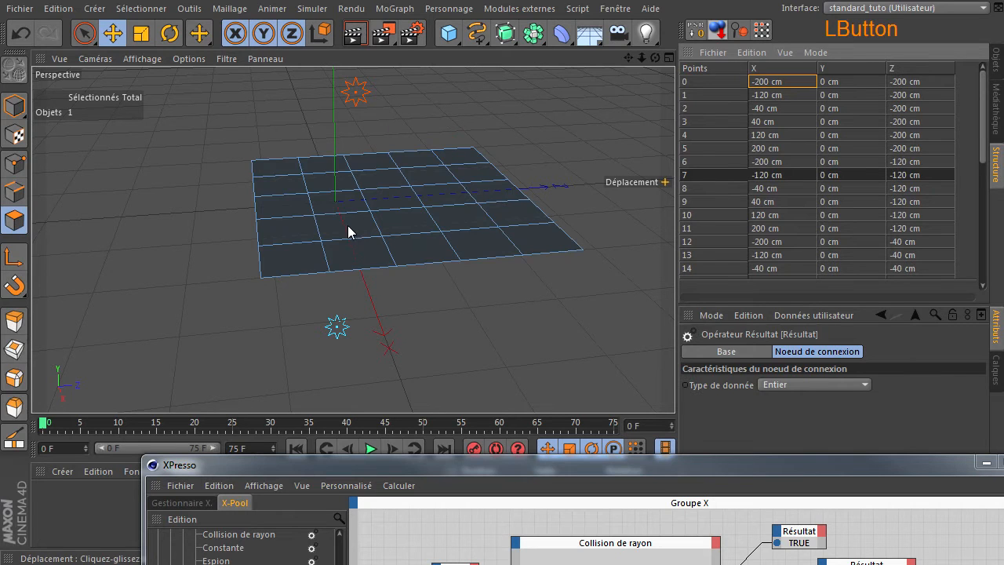
pyautogui.click(721, 174)
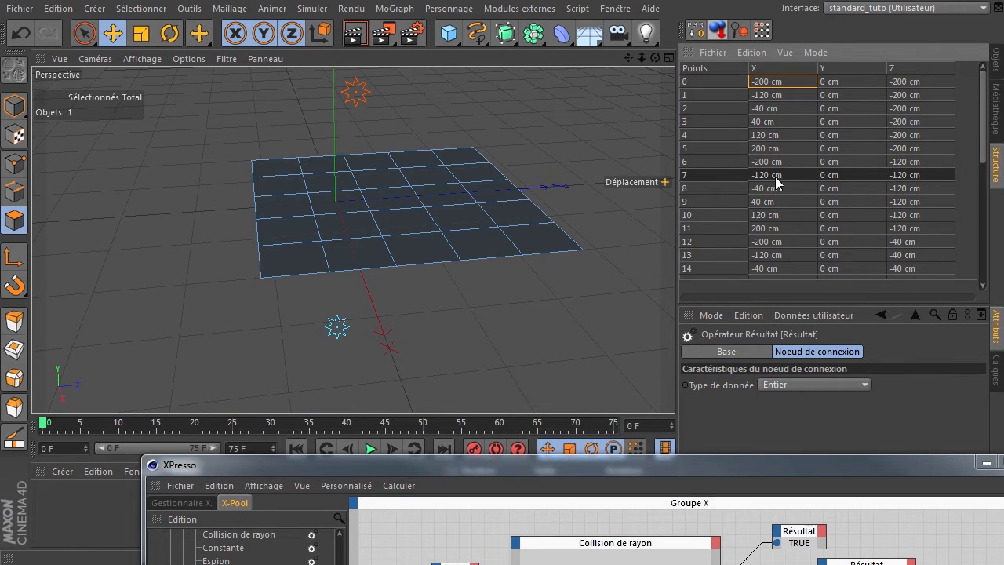
pyautogui.click(727, 174)
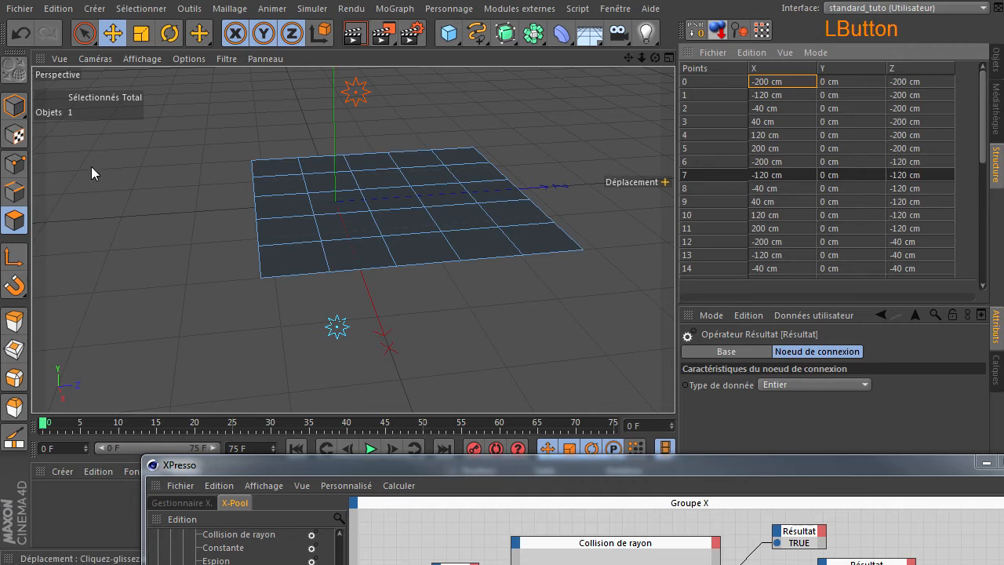
# Step: Switch to point mode and select points 8 and 7 in the point list to locate them on the Plan
pyautogui.click(15, 192)
pyautogui.click(16, 163)
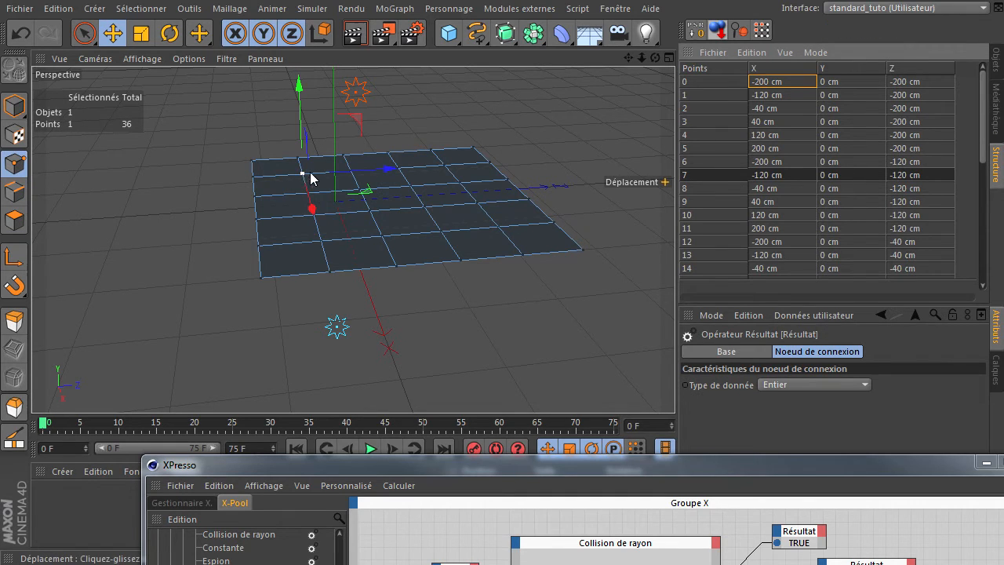
pyautogui.click(697, 186)
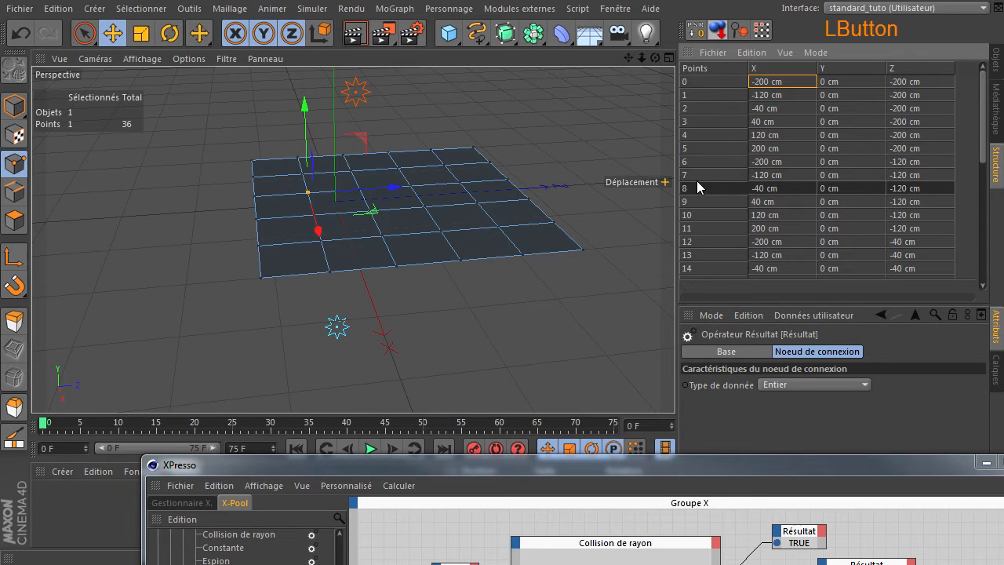
pyautogui.click(697, 174)
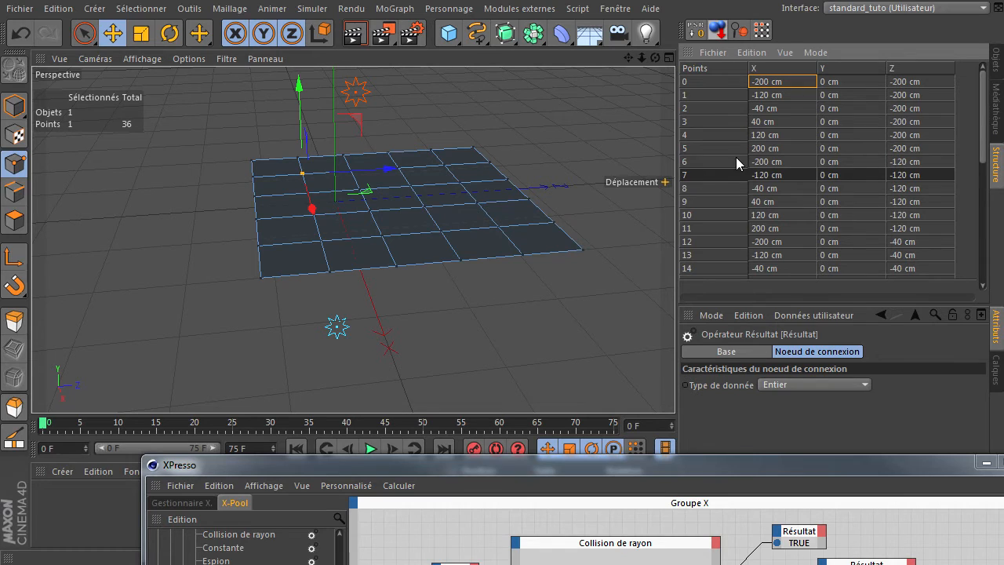
# Step: Switch the structure manager to list the Plan's polygons and select polygon 7 in polygon mode
pyautogui.click(14, 221)
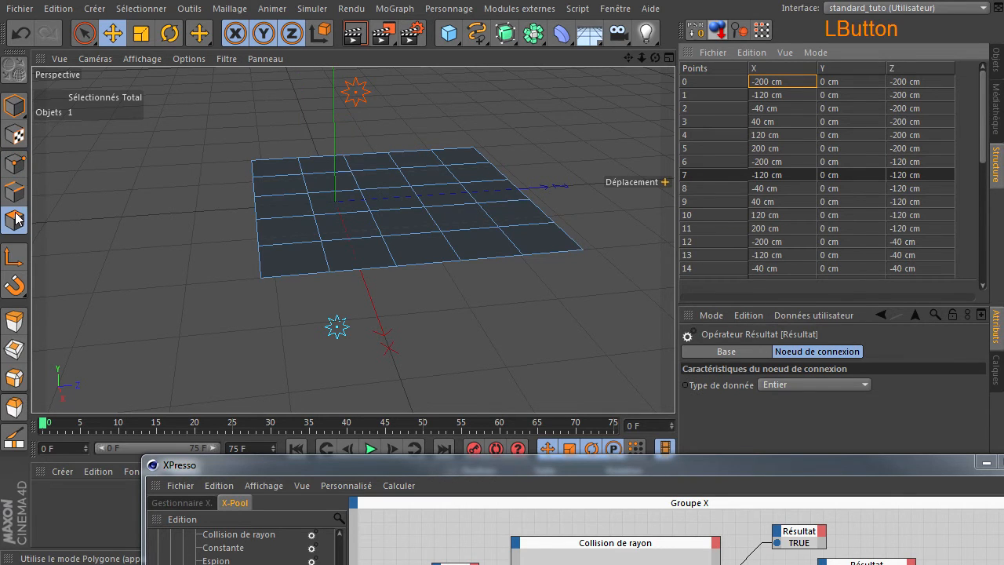
pyautogui.click(23, 100)
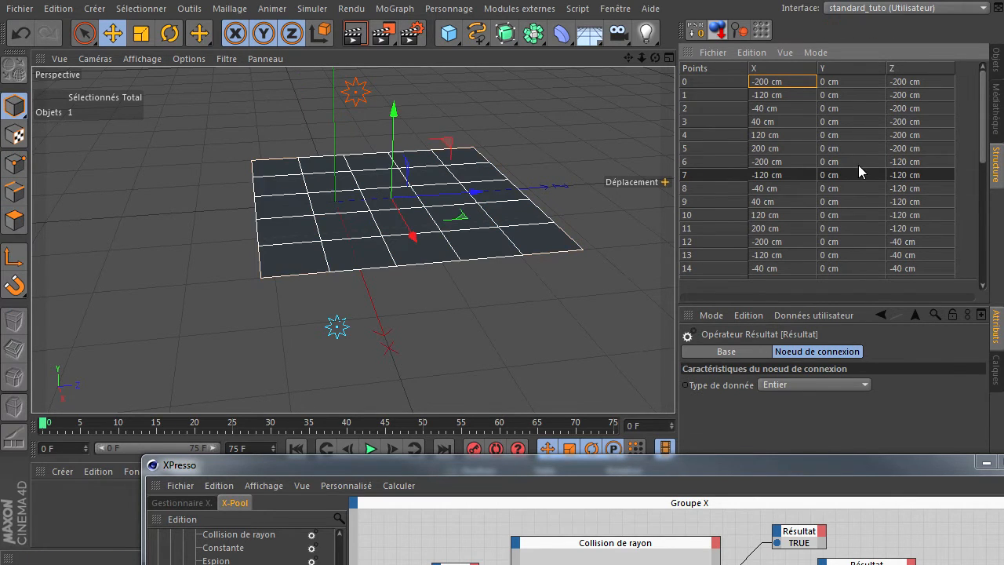
pyautogui.click(713, 52)
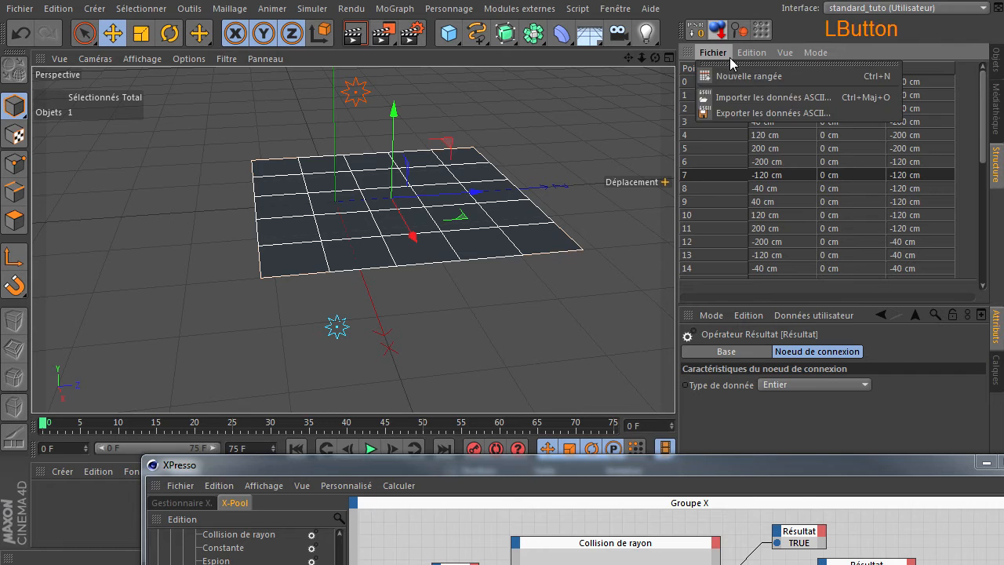
pyautogui.moveTo(794, 58)
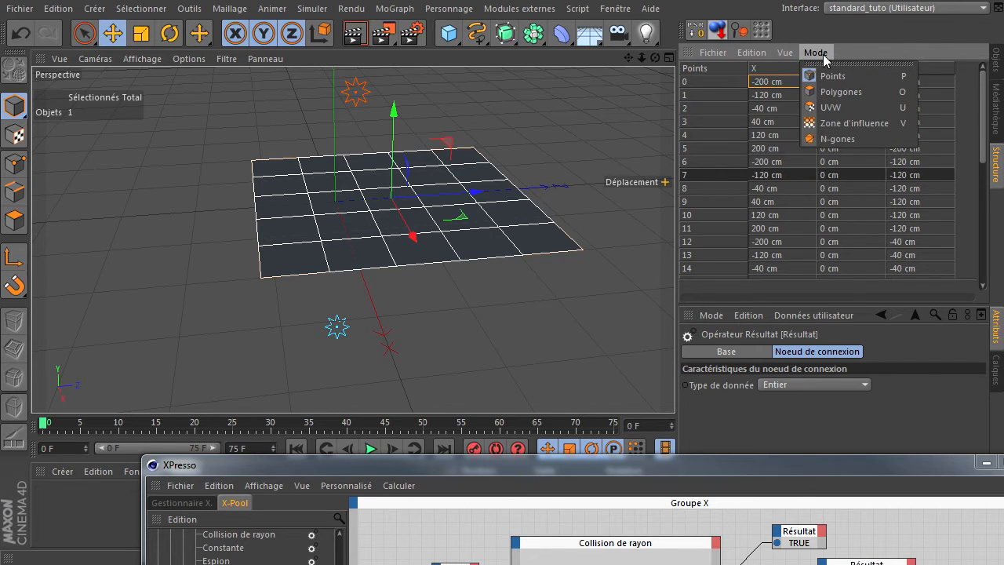
pyautogui.click(833, 94)
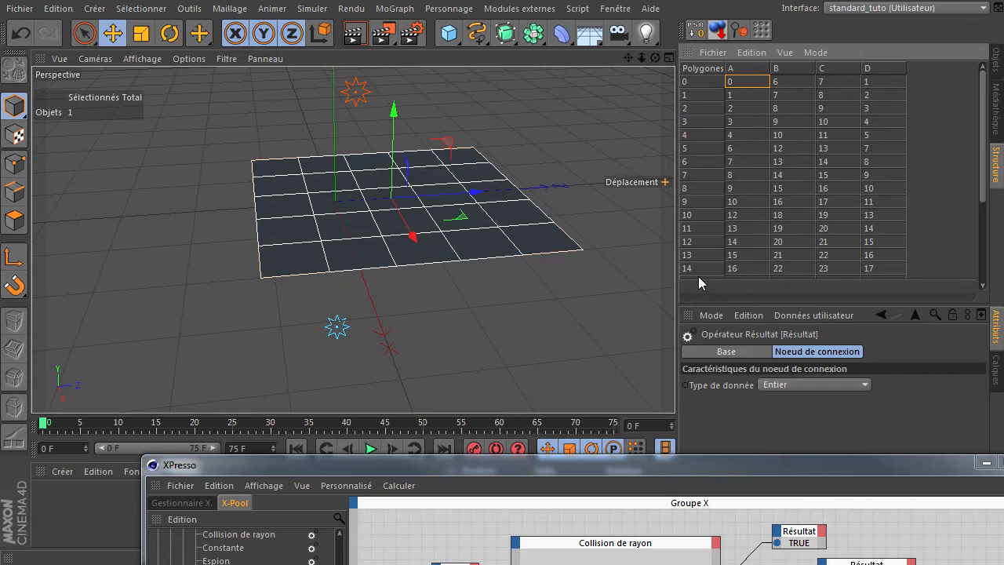
pyautogui.click(694, 174)
pyautogui.click(15, 221)
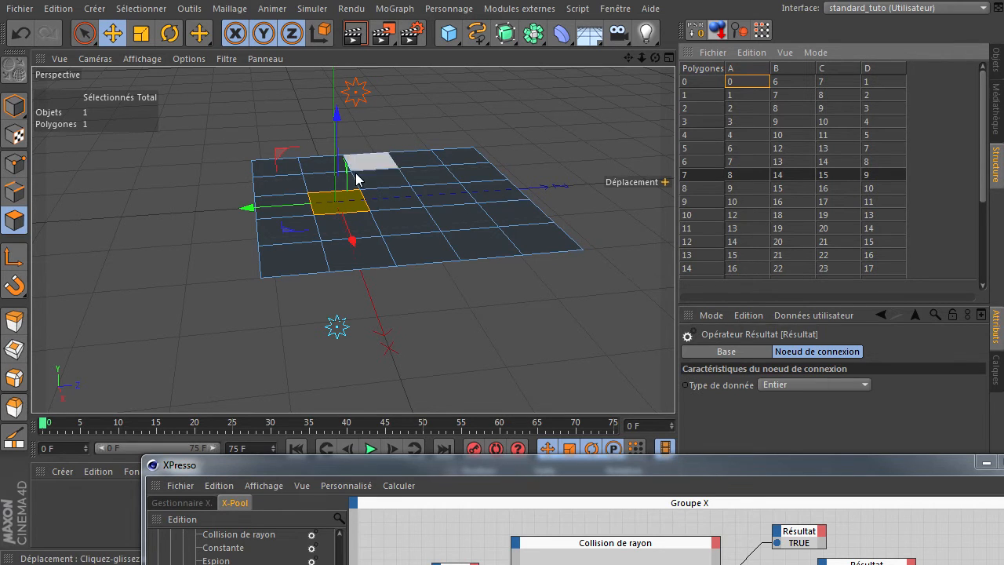
# Step: Deselect the polygon, return to model mode and move point 2 along the Z axis toward the Plan's far end
pyautogui.moveTo(556, 463); pyautogui.dragTo(436, 188)
pyautogui.moveTo(622, 200); pyautogui.dragTo(656, 389)
pyautogui.click(341, 334)
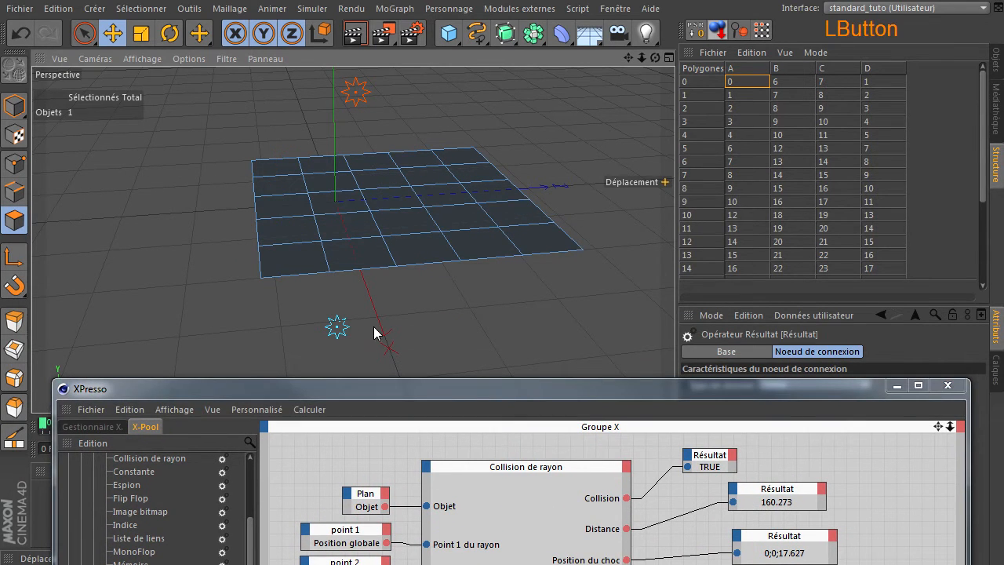
pyautogui.click(12, 110)
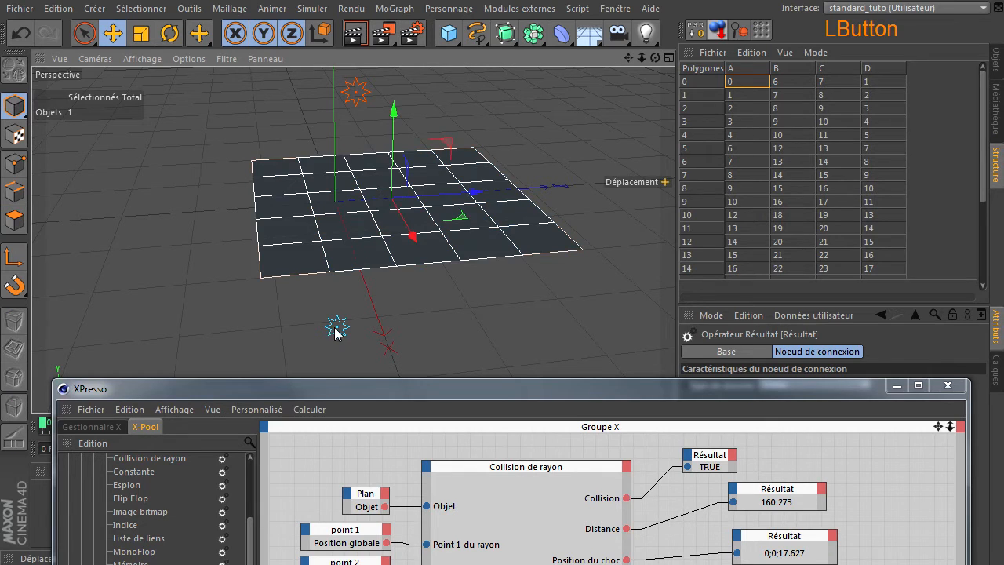
pyautogui.click(337, 327)
pyautogui.moveTo(408, 321); pyautogui.dragTo(585, 306)
# Step: Move point 1 along the Z and X axes so the ray crosses the Plan near its outer corner
pyautogui.click(355, 95)
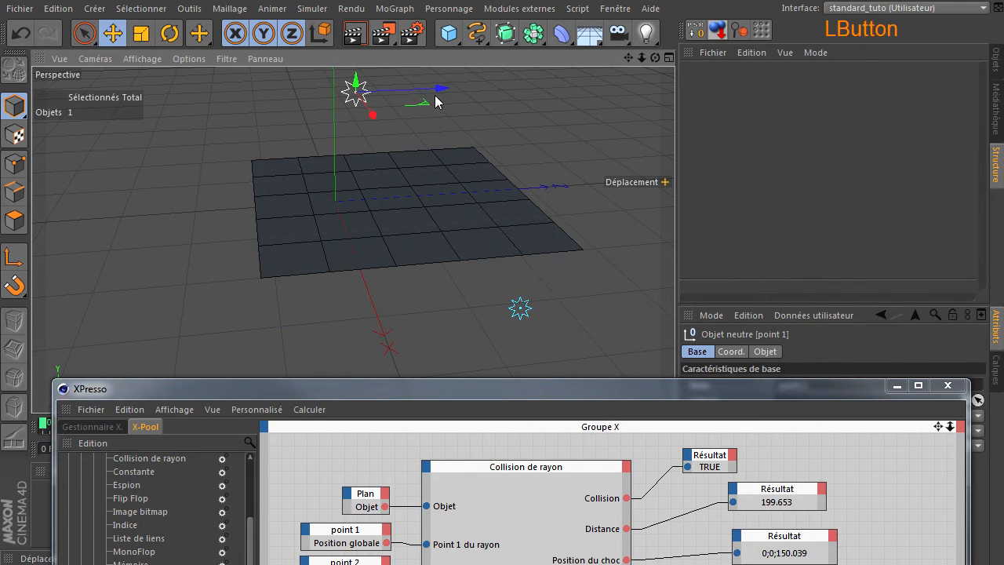
pyautogui.moveTo(442, 90); pyautogui.dragTo(518, 86)
pyautogui.moveTo(462, 109); pyautogui.dragTo(485, 133)
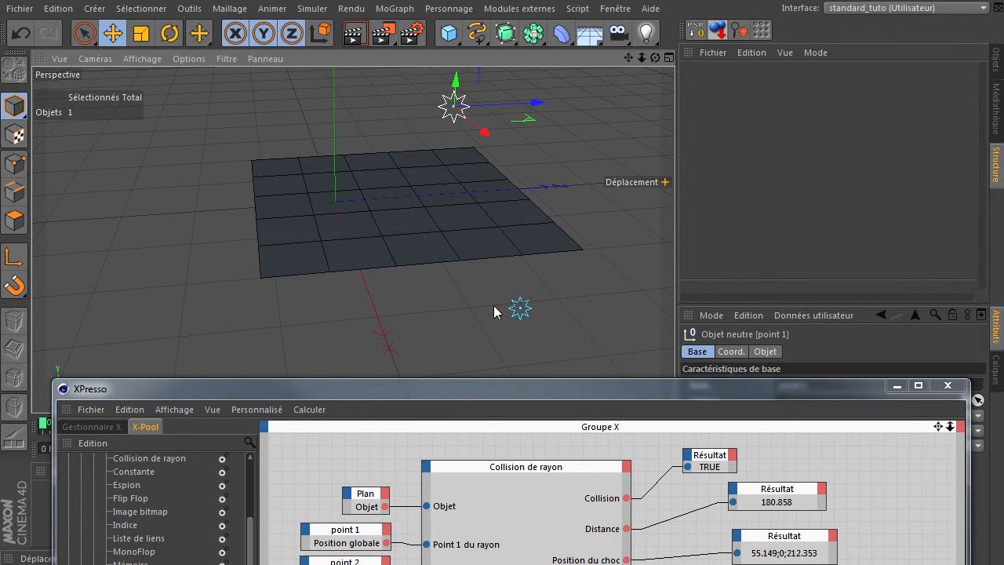
# Step: Check the Indice de face result, then select polygon 23 from the Plan's polygon list in polygon mode to locate it
pyautogui.moveTo(516, 387); pyautogui.dragTo(506, 157)
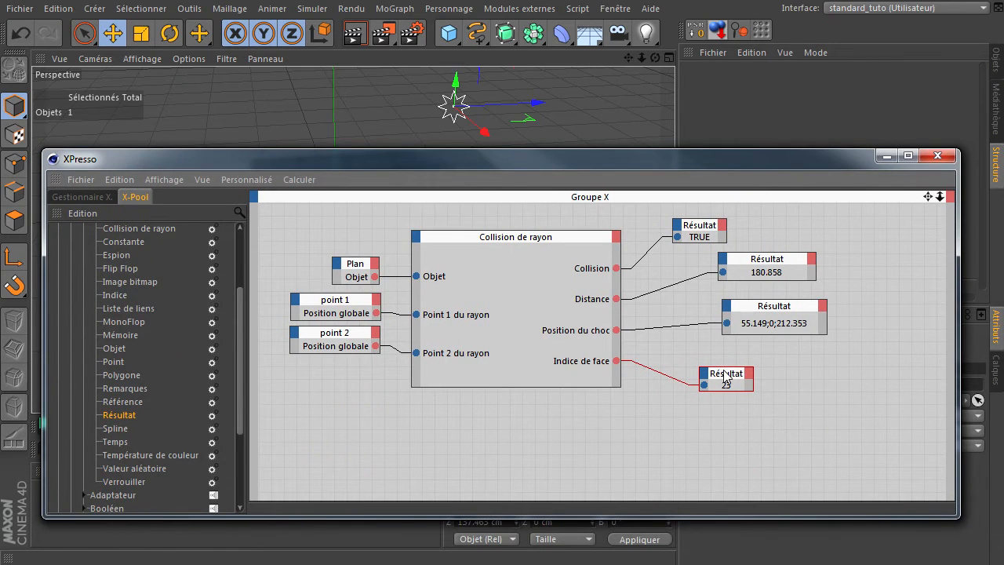
pyautogui.moveTo(737, 165); pyautogui.dragTo(722, 347)
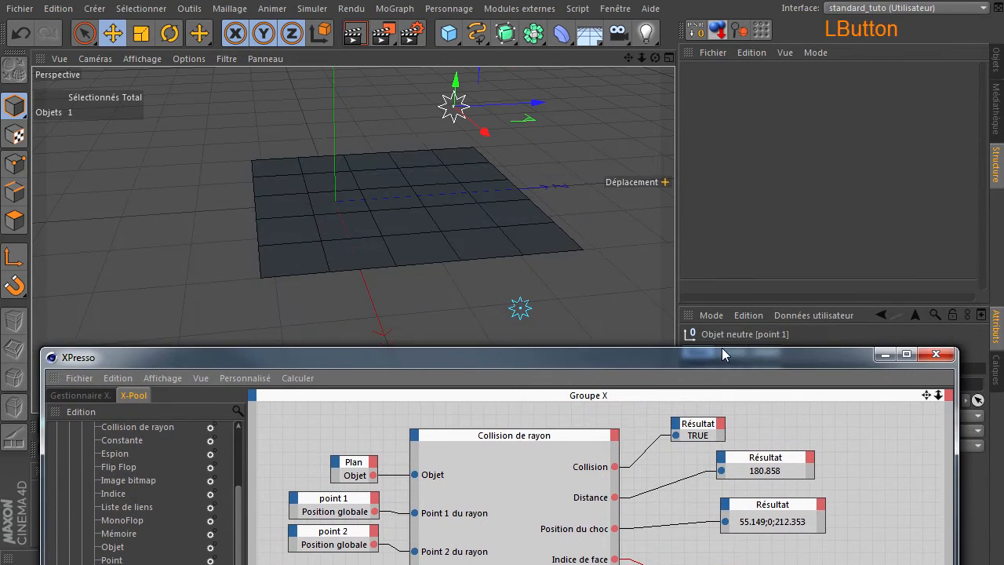
pyautogui.click(357, 230)
pyautogui.click(14, 221)
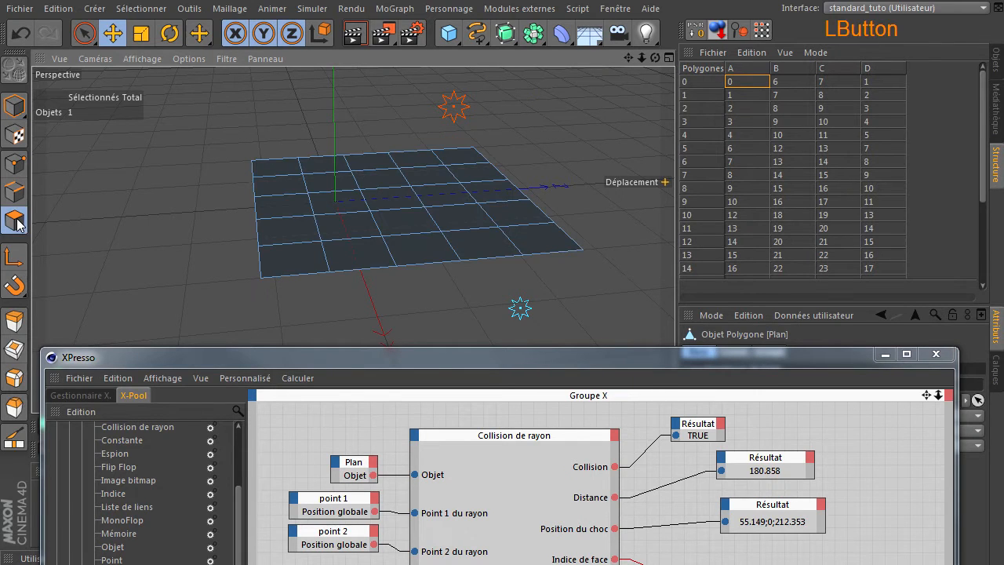
pyautogui.scroll(-3, 706, 245)
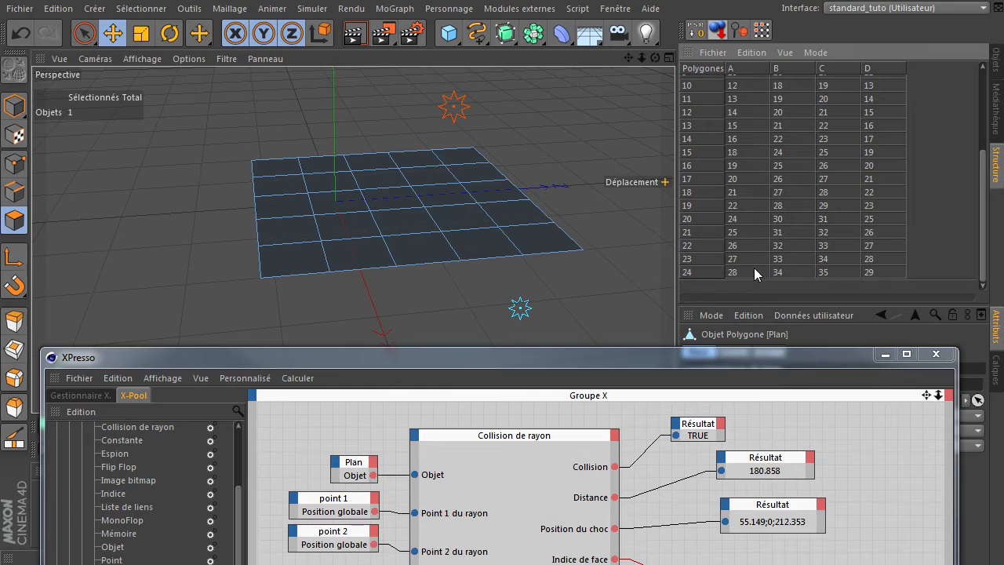
pyautogui.click(694, 258)
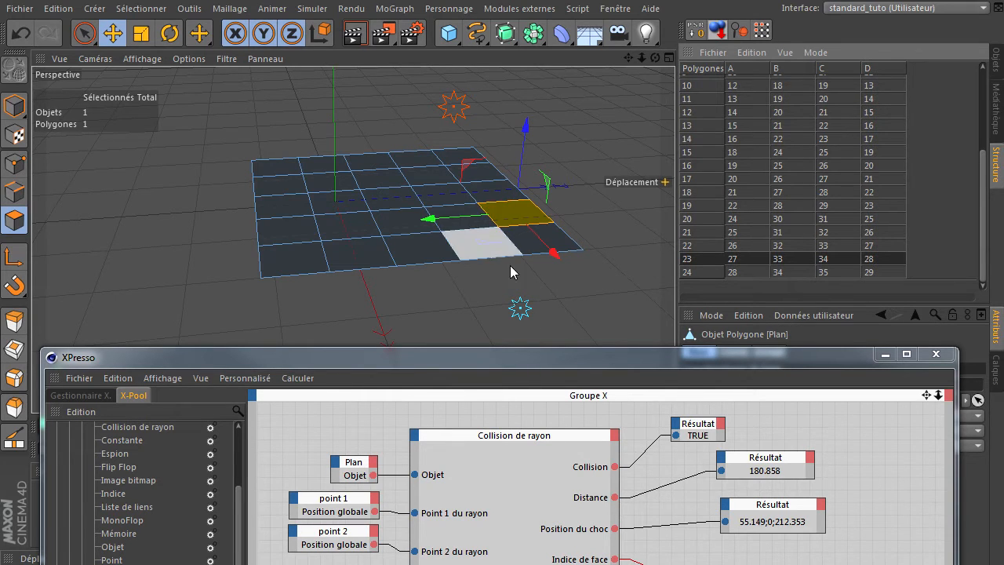
pyautogui.moveTo(657, 61); pyautogui.dragTo(673, 385)
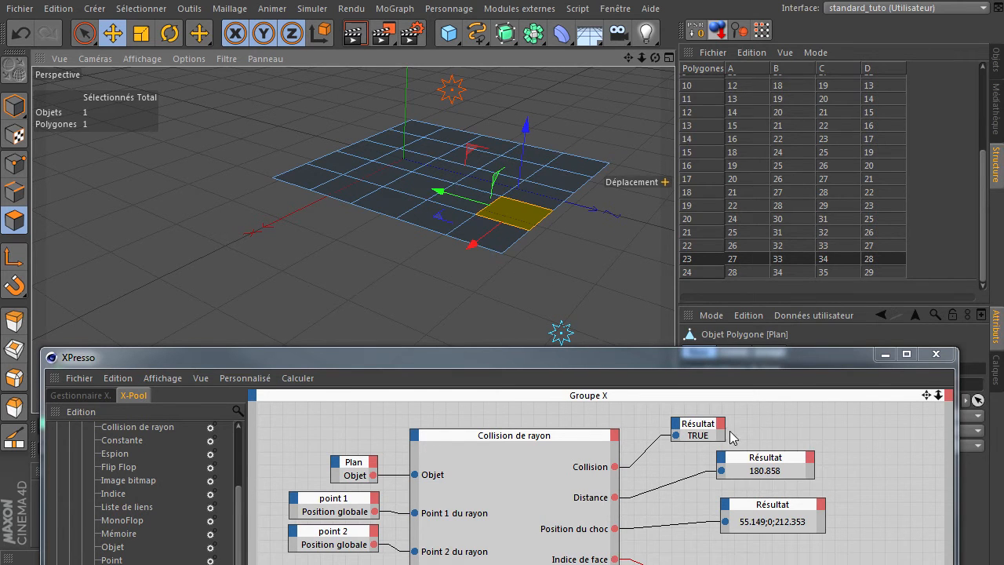
# Step: Set the structure manager back to listing points and show the object manager
pyautogui.moveTo(725, 358); pyautogui.dragTo(742, 336)
pyautogui.click(811, 52)
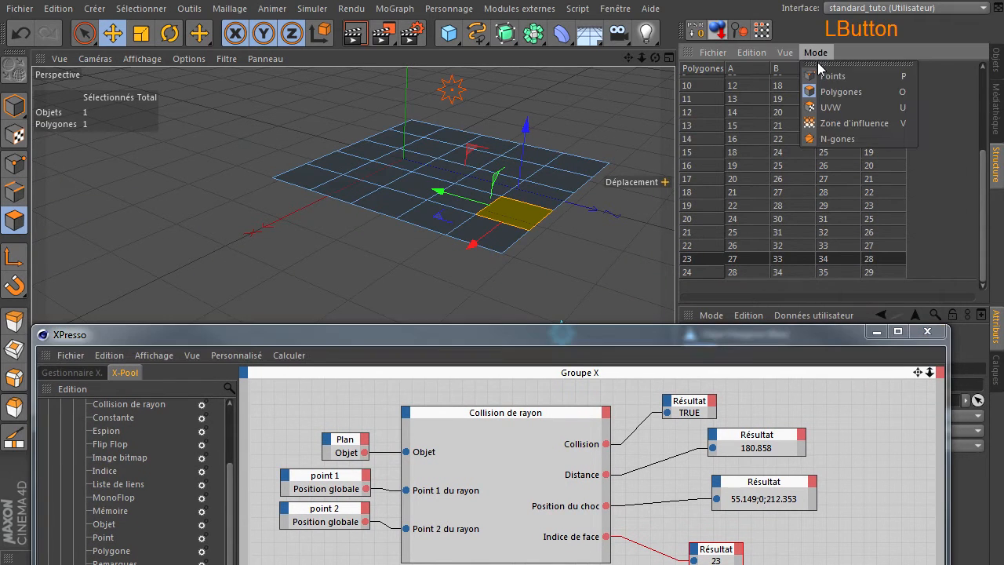
pyautogui.click(826, 73)
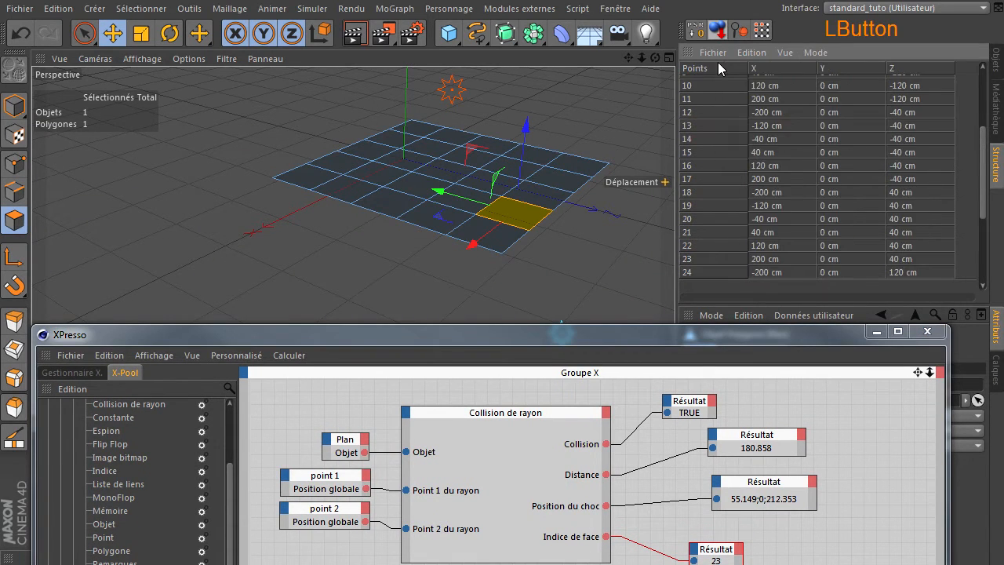
pyautogui.click(996, 62)
# Step: Return to model mode, reframe the Plan and raise the XPresso window to show the whole node setup
pyautogui.moveTo(644, 330); pyautogui.dragTo(648, 254)
pyautogui.click(14, 106)
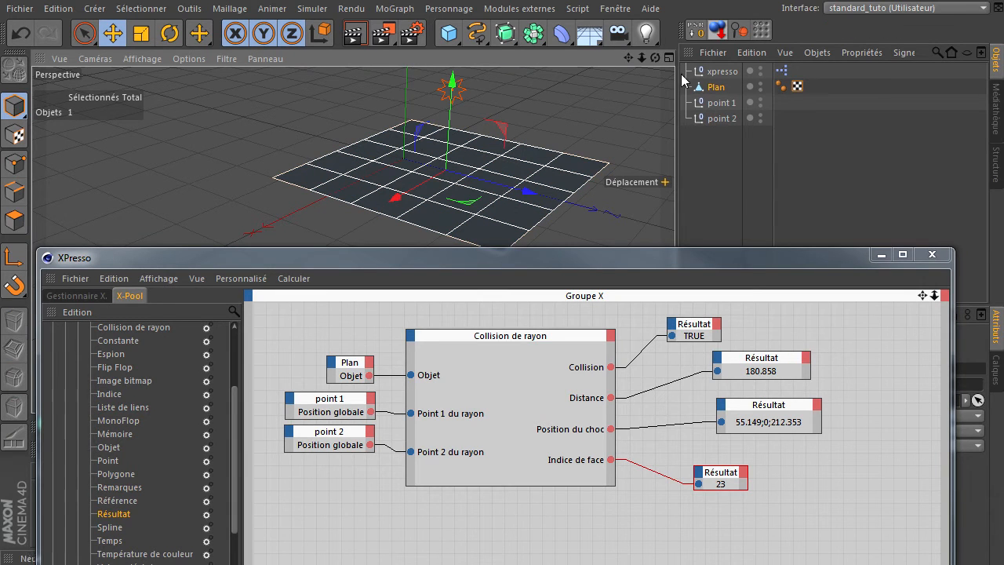
pyautogui.moveTo(656, 58); pyautogui.dragTo(675, 384)
pyautogui.moveTo(624, 57); pyautogui.dragTo(652, 79)
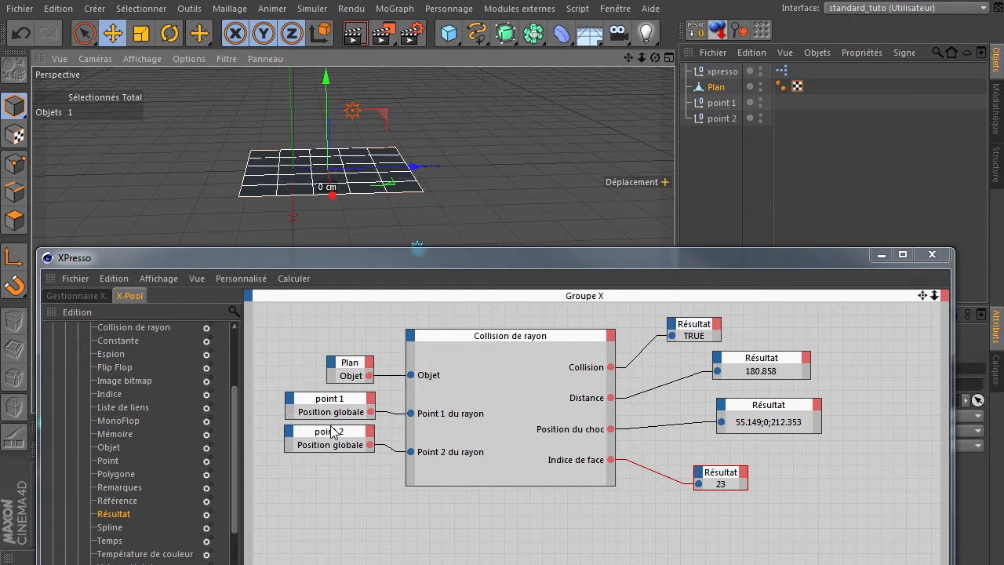
pyautogui.moveTo(583, 265); pyautogui.dragTo(558, 191)
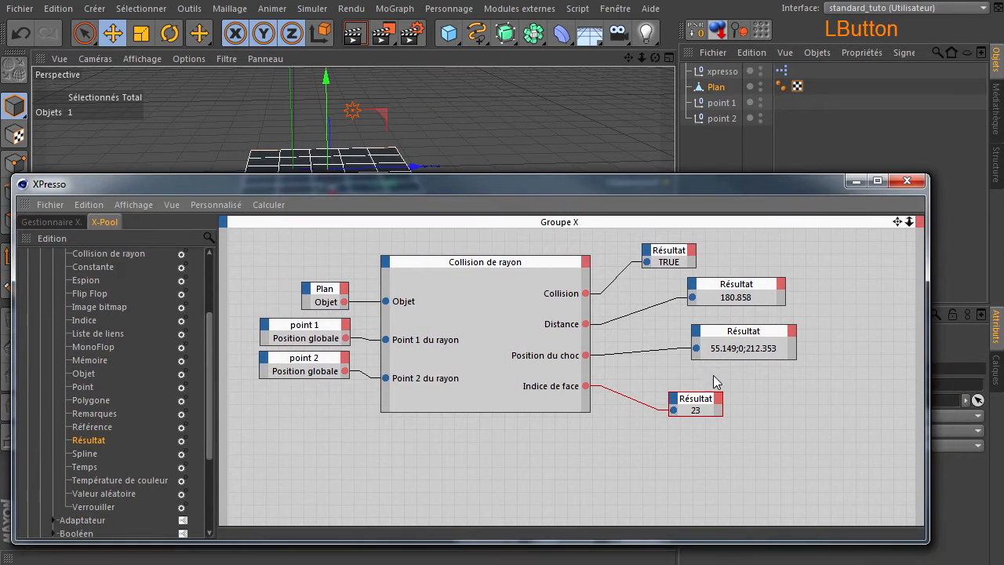
# Step: Add a Polygone node below Collision de rayon to inspect its available outputs, and delete the node
pyautogui.moveTo(699, 403); pyautogui.dragTo(720, 384)
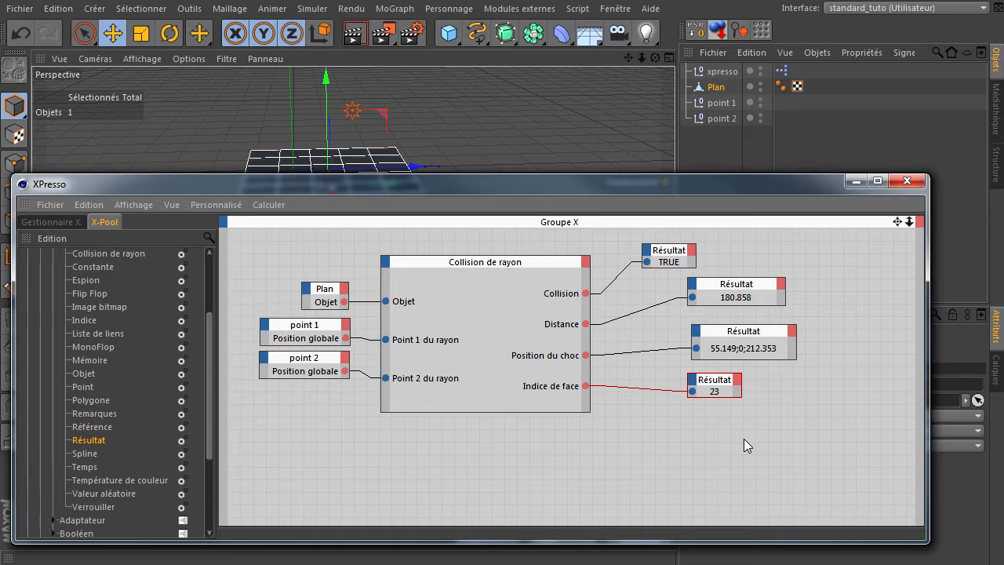
pyautogui.click(100, 402)
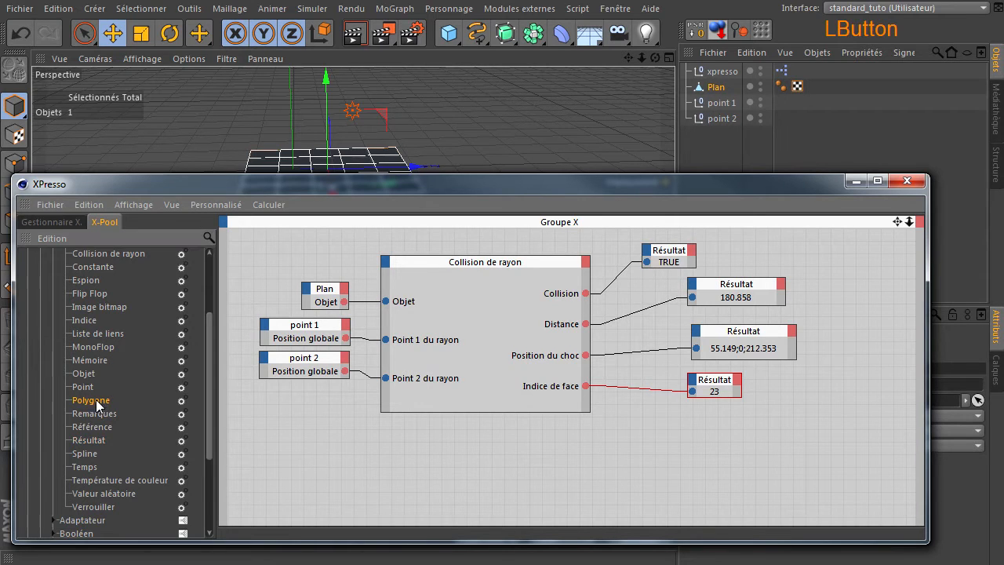
pyautogui.moveTo(329, 456); pyautogui.dragTo(513, 444)
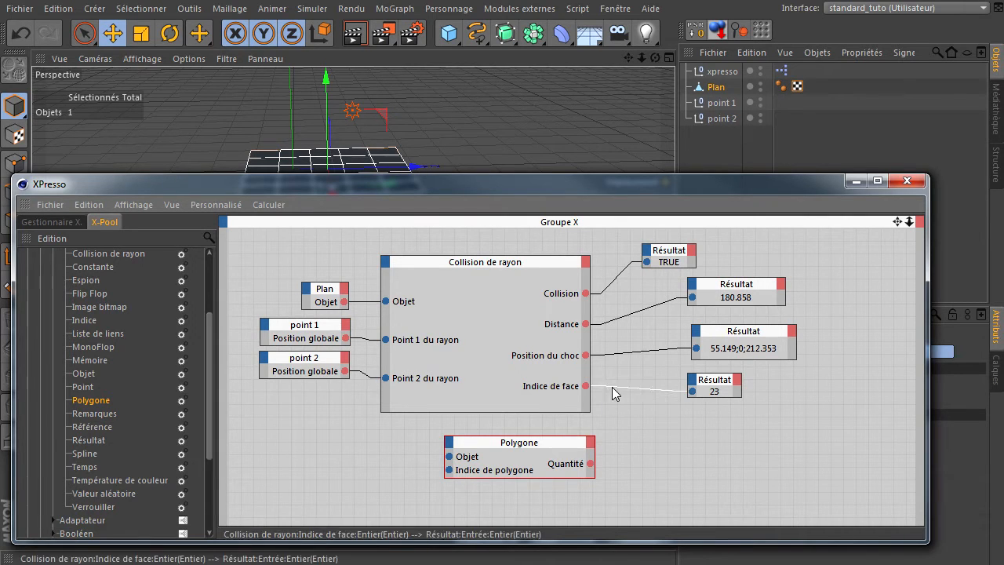
pyautogui.click(591, 446)
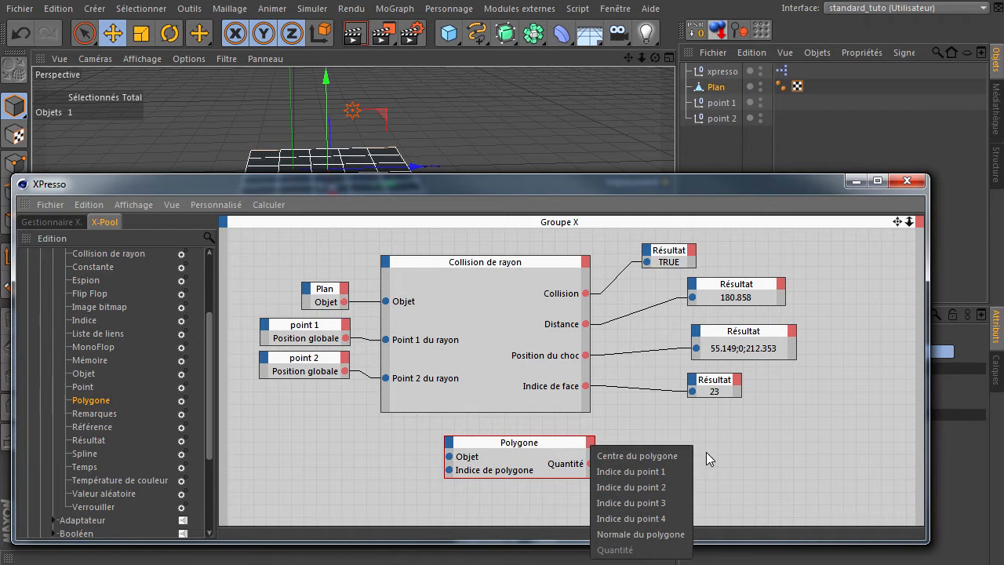
pyautogui.click(775, 469)
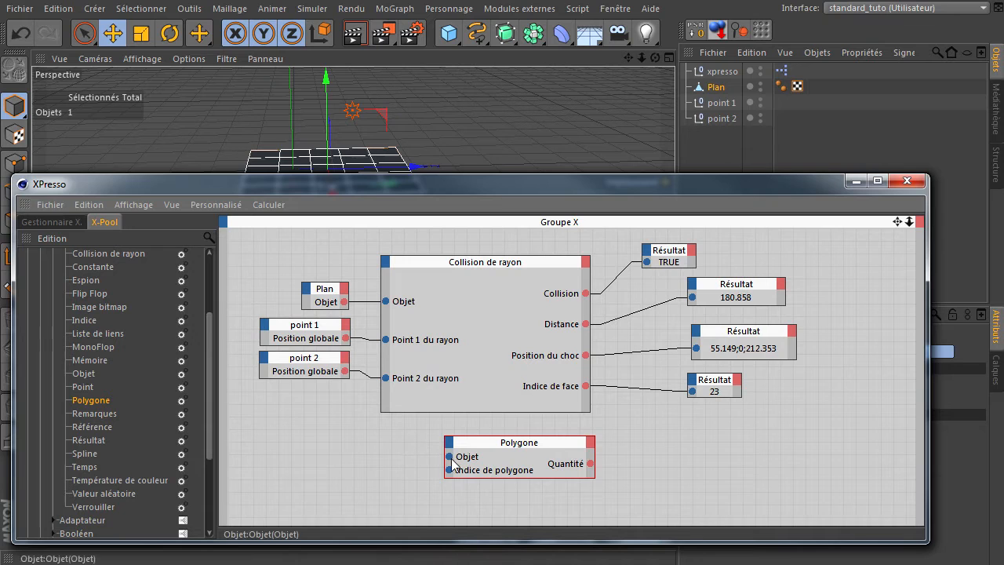
pyautogui.press('Delete')
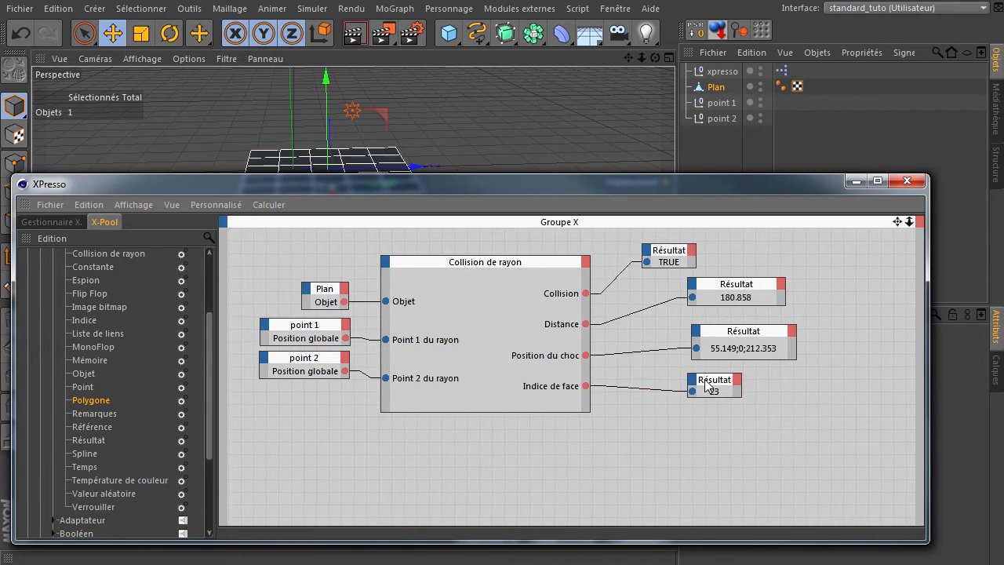
# Step: Move the Indice de face Résultat node farther from Collision de rayon and add the Face-arrière output to that node
pyautogui.moveTo(707, 383); pyautogui.dragTo(773, 384)
pyautogui.moveTo(751, 186); pyautogui.dragTo(754, 163)
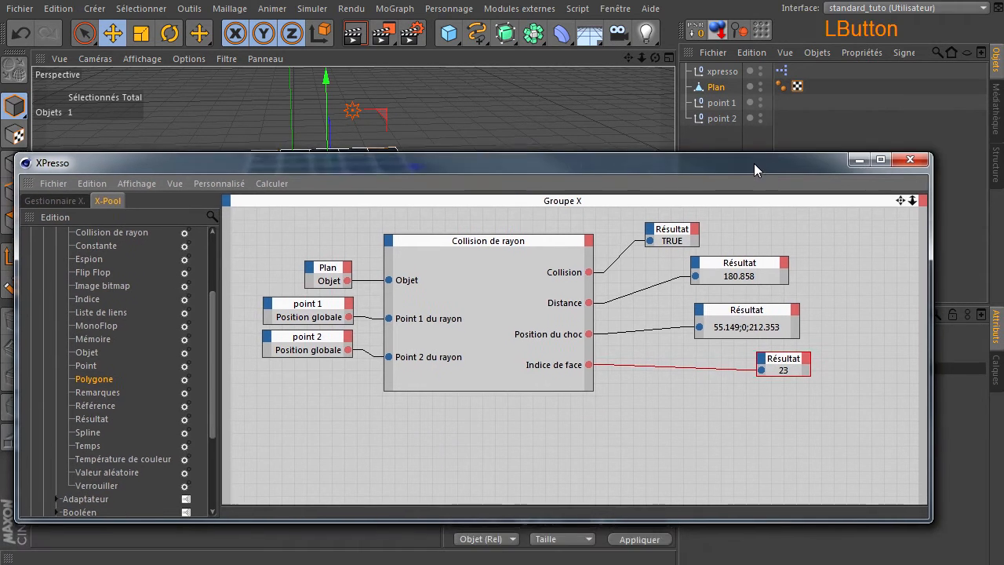
pyautogui.click(590, 238)
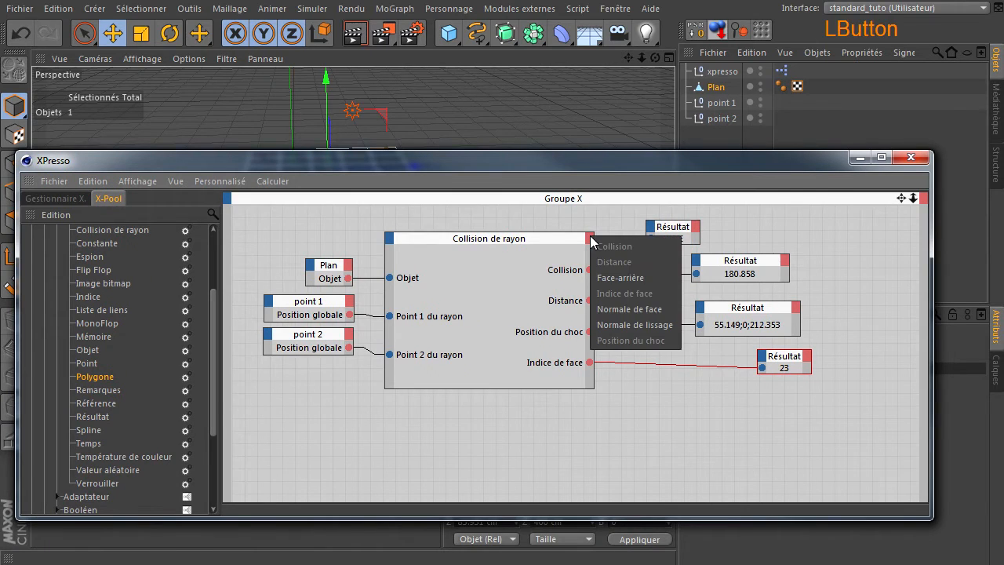
pyautogui.click(623, 277)
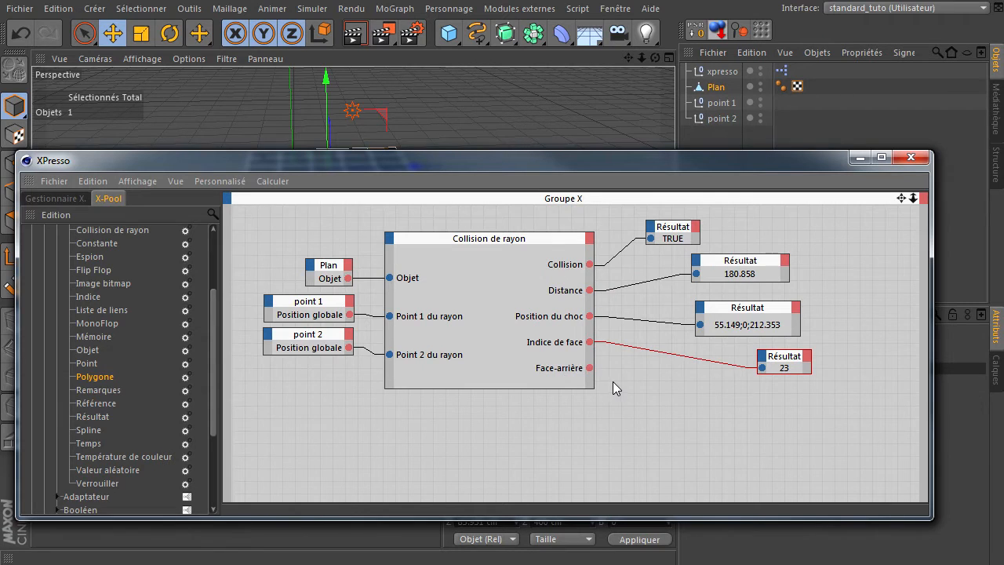
# Step: Select all of the Plan's polygons in polygon mode and compare the highlight colours of its front and back faces
pyautogui.moveTo(622, 155); pyautogui.dragTo(668, 366)
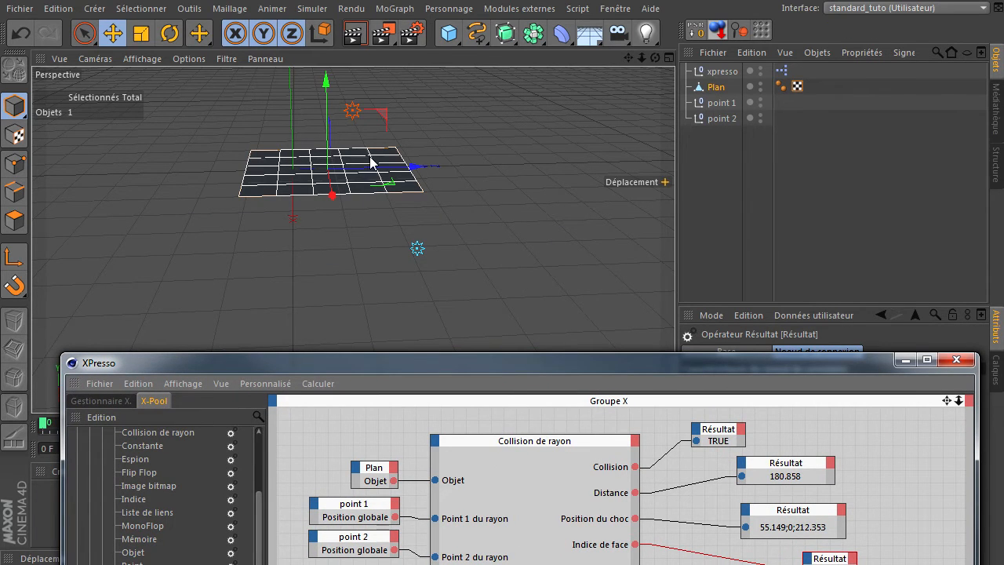
pyautogui.scroll(3, 375, 184)
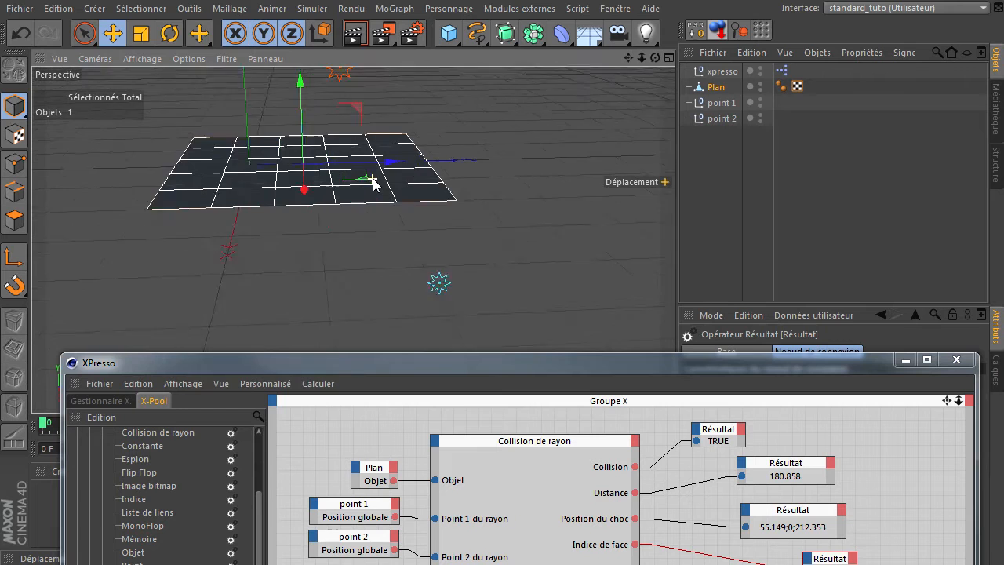
pyautogui.moveTo(628, 59); pyautogui.dragTo(656, 100)
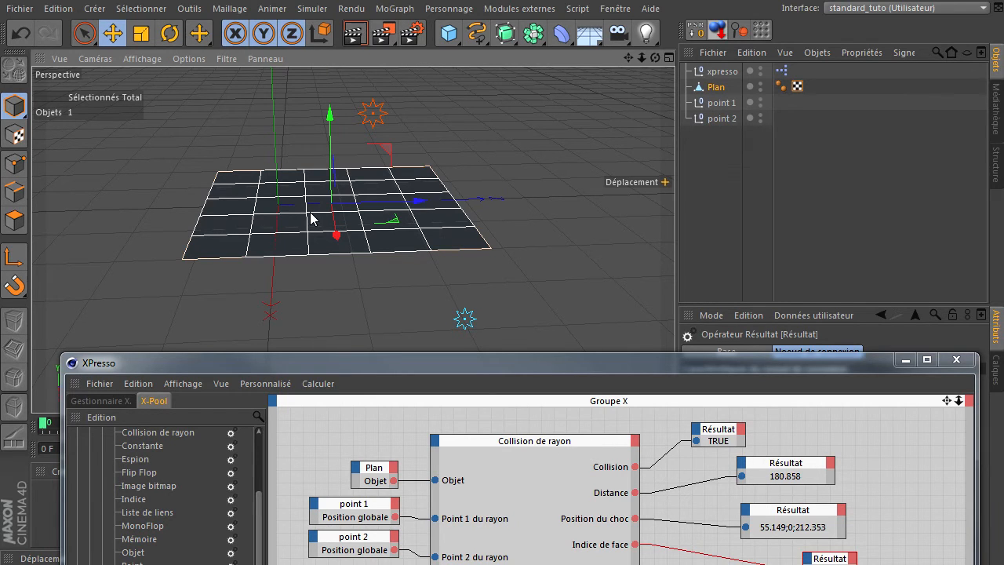
pyautogui.click(14, 220)
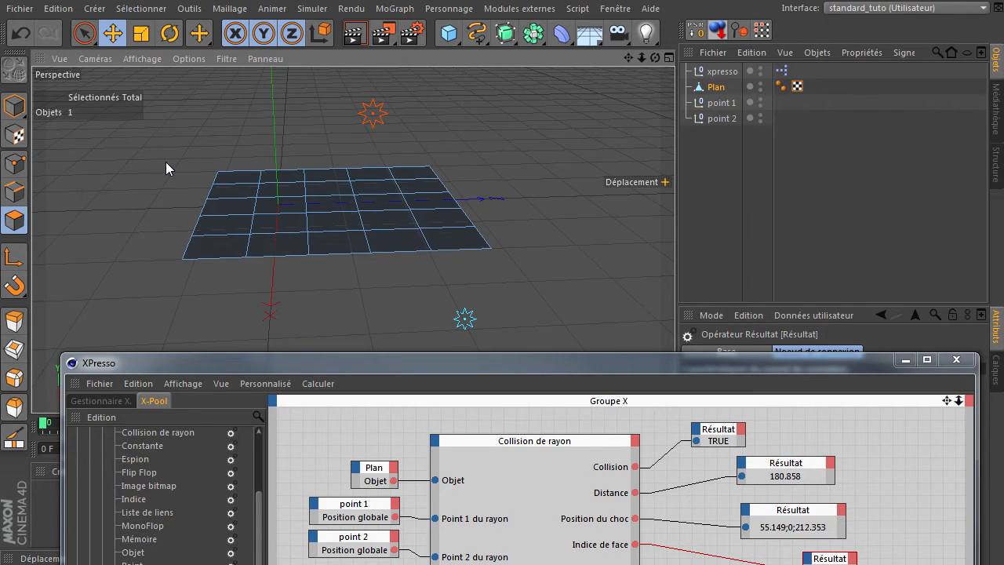
pyautogui.click(84, 33)
pyautogui.moveTo(222, 183)
pyautogui.mouseDown()
pyautogui.moveTo(379, 202)
pyautogui.moveTo(405, 220)
pyautogui.moveTo(175, 238)
pyautogui.moveTo(421, 248)
pyautogui.mouseUp()
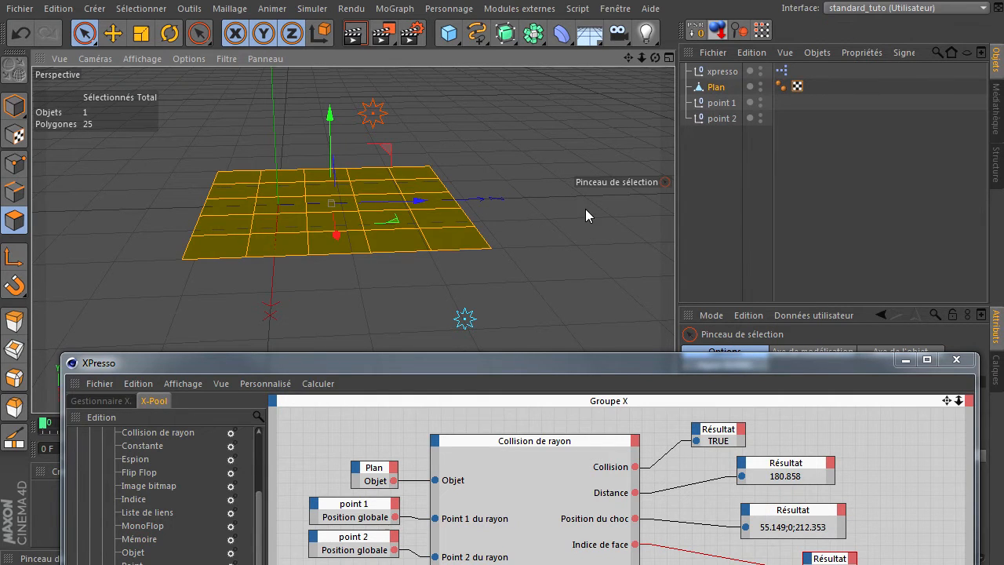
pyautogui.moveTo(657, 56); pyautogui.dragTo(437, 133)
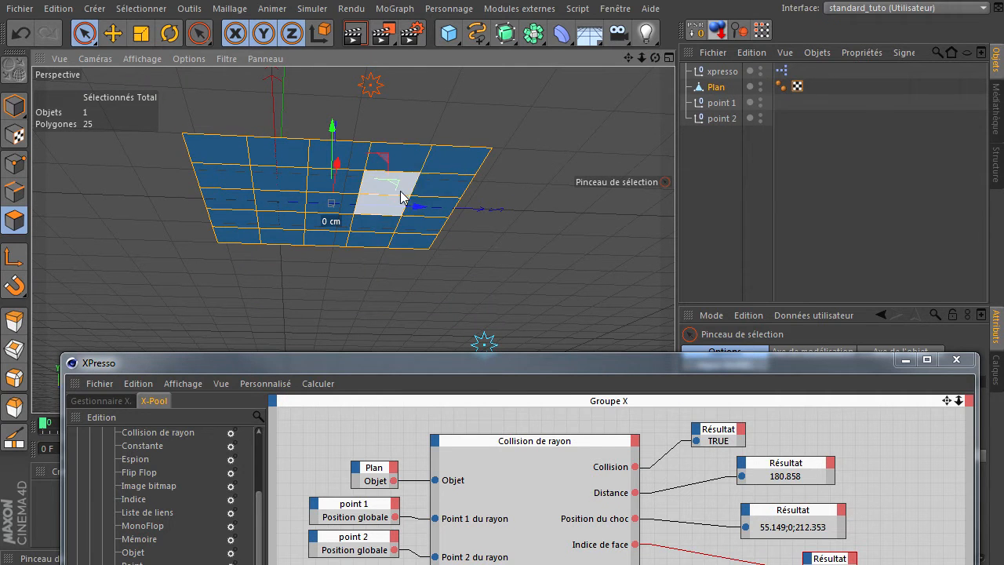
pyautogui.moveTo(654, 58); pyautogui.dragTo(676, 391)
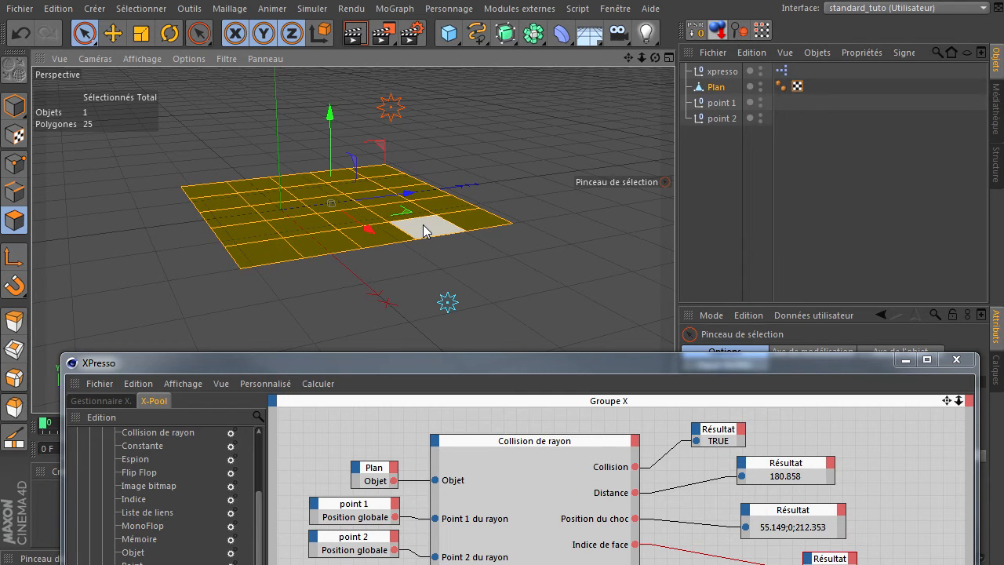
# Step: Add a Résultat node with the data type Booléen and connect the Face-arrière output to it
pyautogui.moveTo(625, 361); pyautogui.dragTo(593, 205)
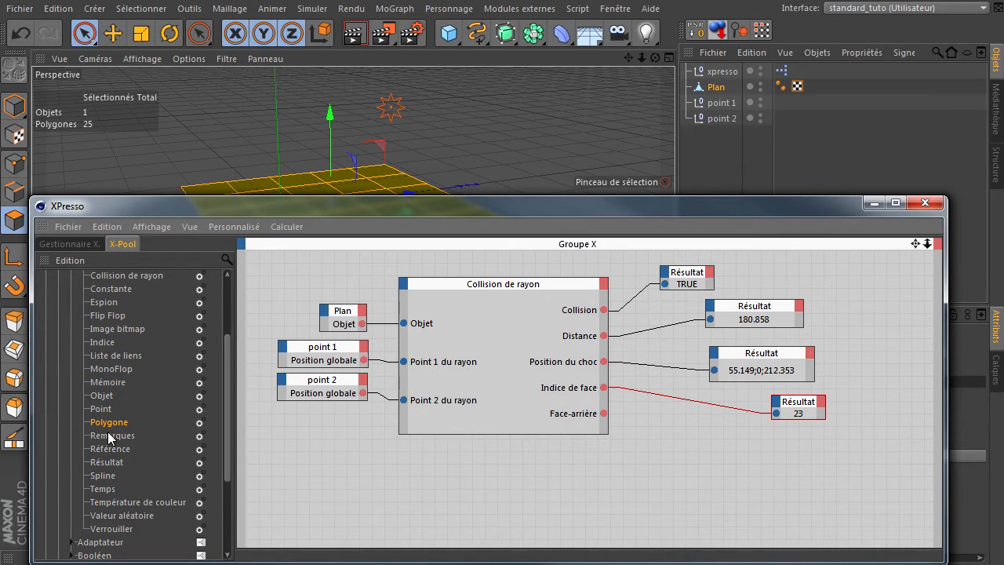
pyautogui.click(111, 463)
pyautogui.moveTo(660, 473); pyautogui.dragTo(660, 472)
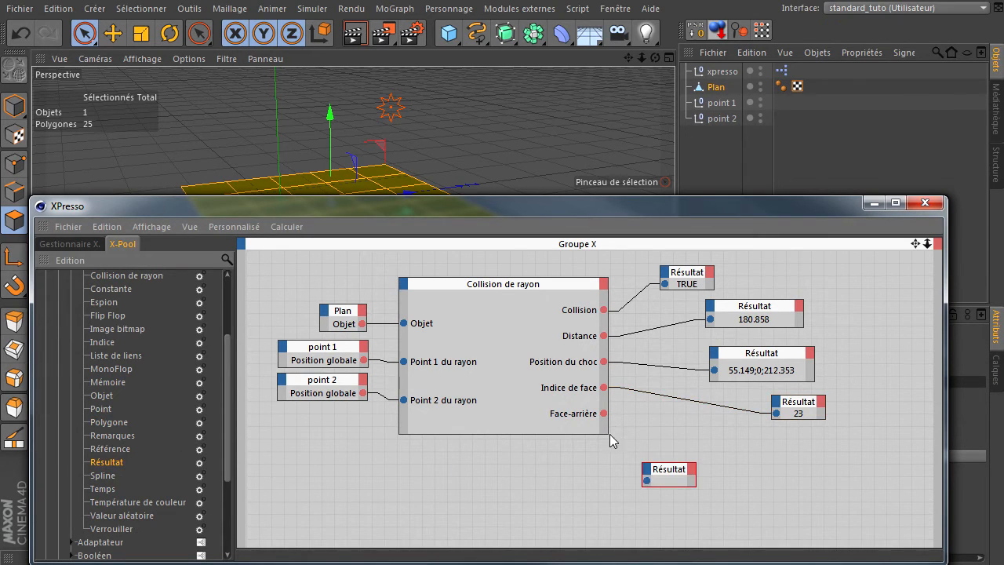
pyautogui.moveTo(640, 203); pyautogui.dragTo(365, 132)
pyautogui.click(407, 402)
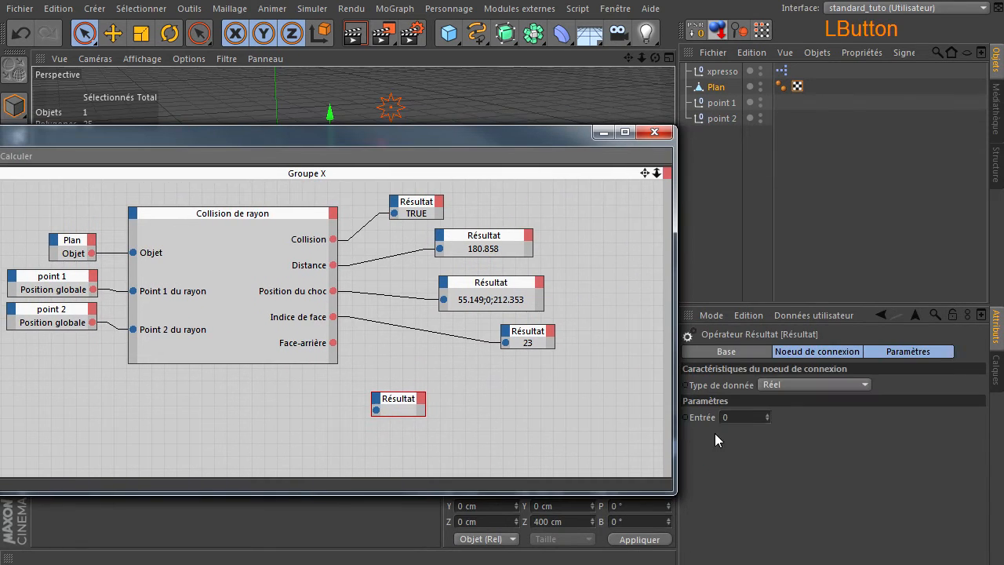
pyautogui.click(847, 384)
pyautogui.click(845, 430)
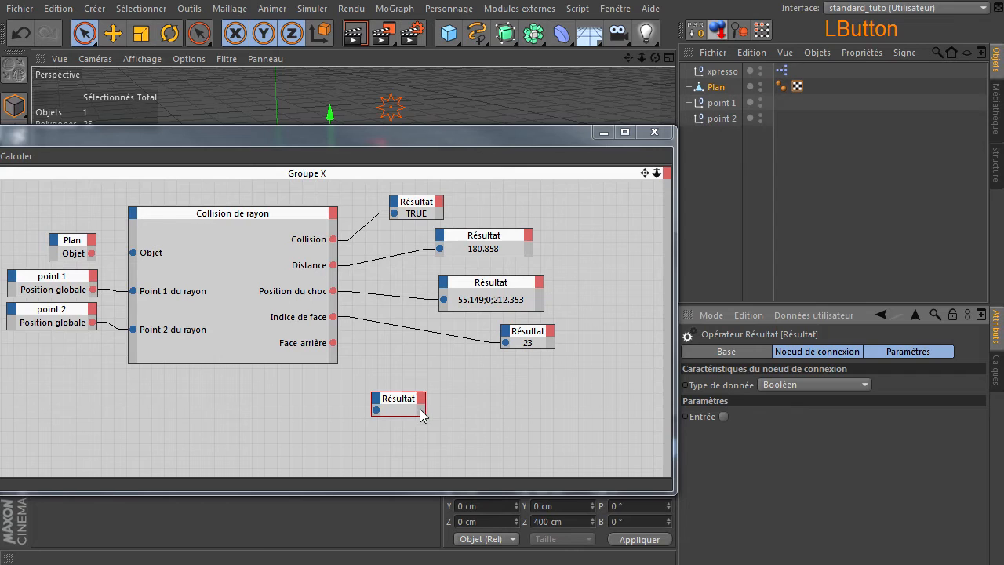
pyautogui.moveTo(407, 402); pyautogui.dragTo(468, 392)
pyautogui.moveTo(333, 343); pyautogui.dragTo(436, 401)
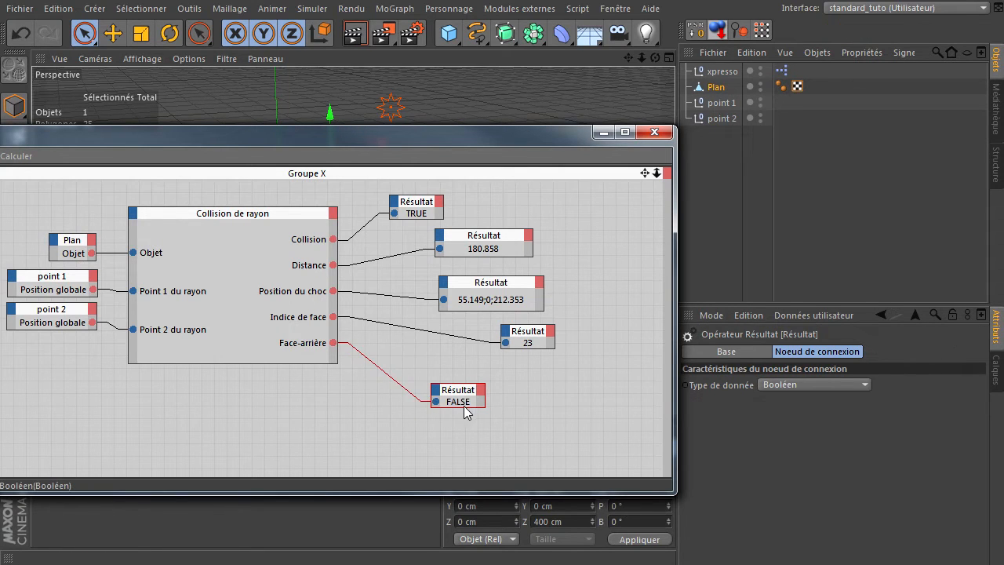
# Step: Move point 1 below the Plan and point 2 above it along the Y axis, and check the Face-arrière result
pyautogui.moveTo(465, 135)
pyautogui.mouseDown()
pyautogui.moveTo(553, 391)
pyautogui.moveTo(532, 309)
pyautogui.mouseUp()
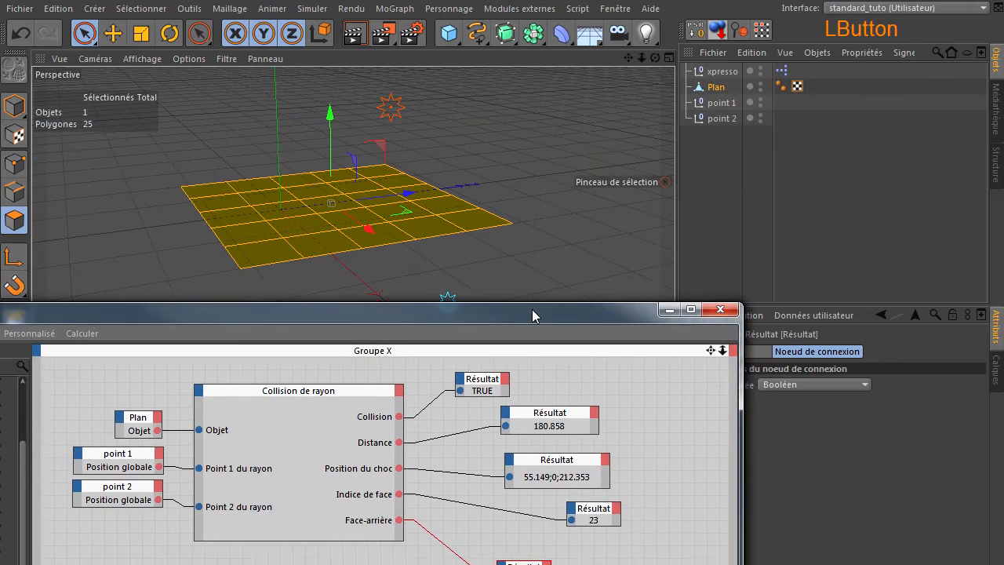
pyautogui.moveTo(357, 186); pyautogui.dragTo(379, 195)
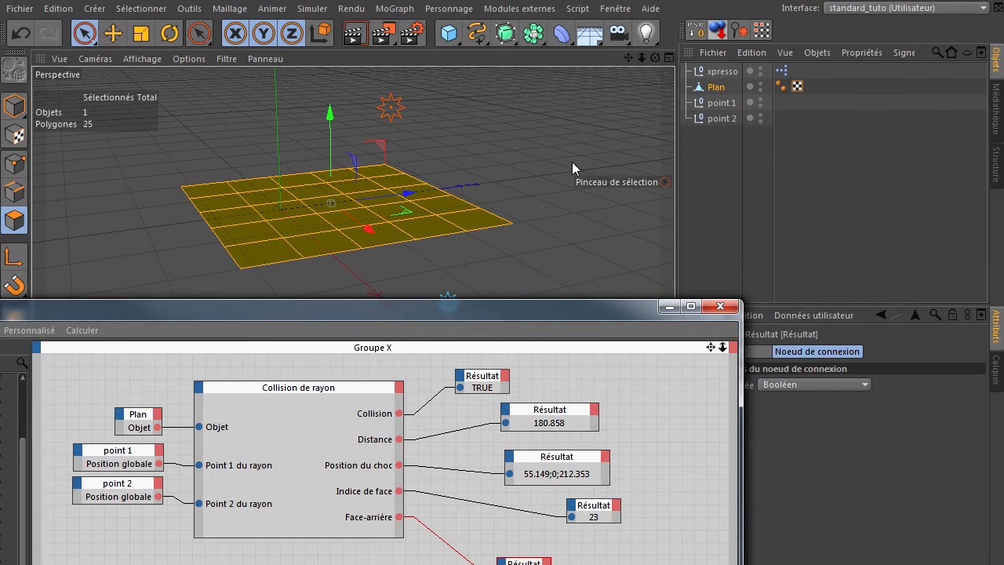
pyautogui.click(721, 100)
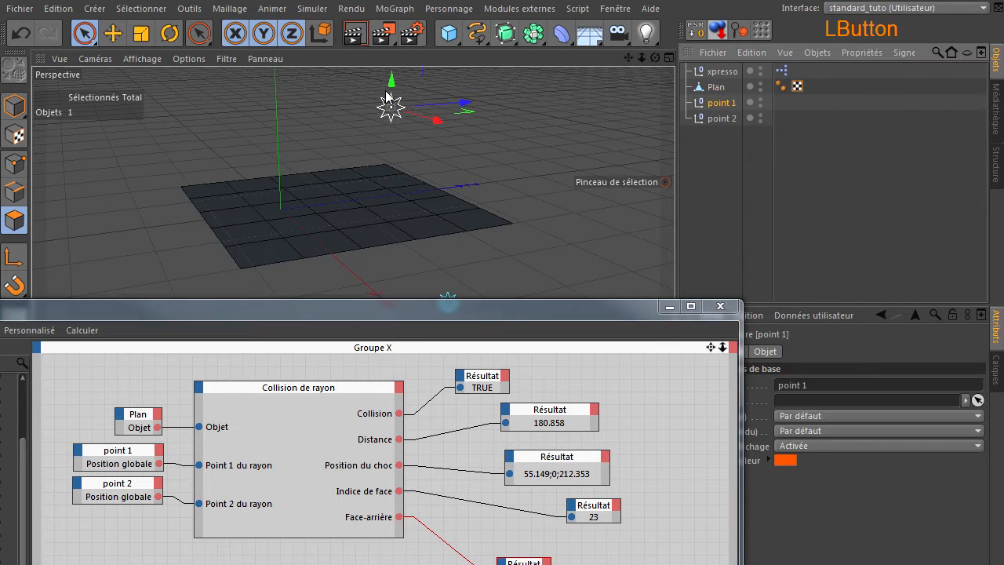
pyautogui.moveTo(392, 101); pyautogui.dragTo(397, 275)
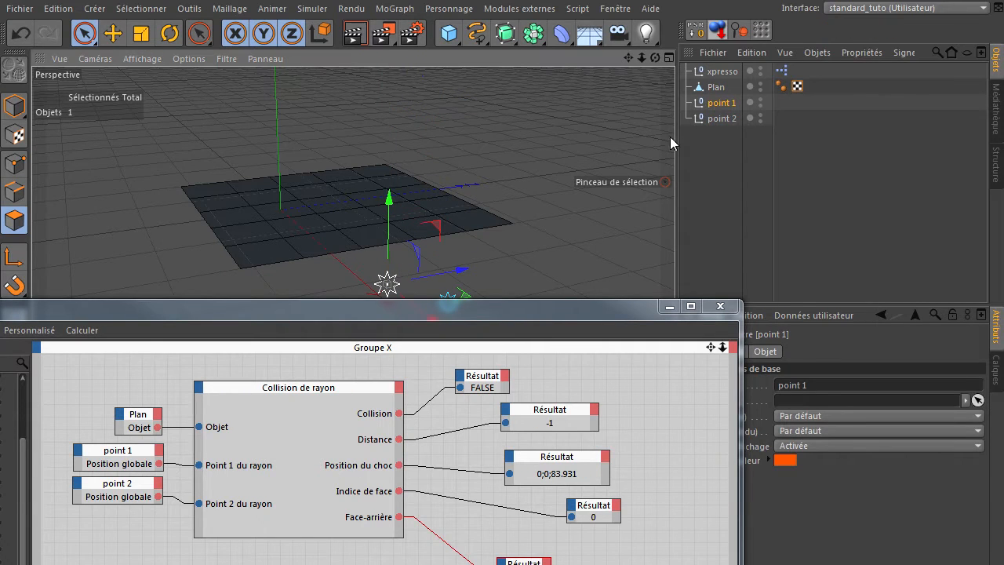
pyautogui.click(709, 117)
pyautogui.moveTo(451, 232)
pyautogui.mouseDown()
pyautogui.moveTo(453, 223)
pyautogui.moveTo(456, 233)
pyautogui.mouseUp()
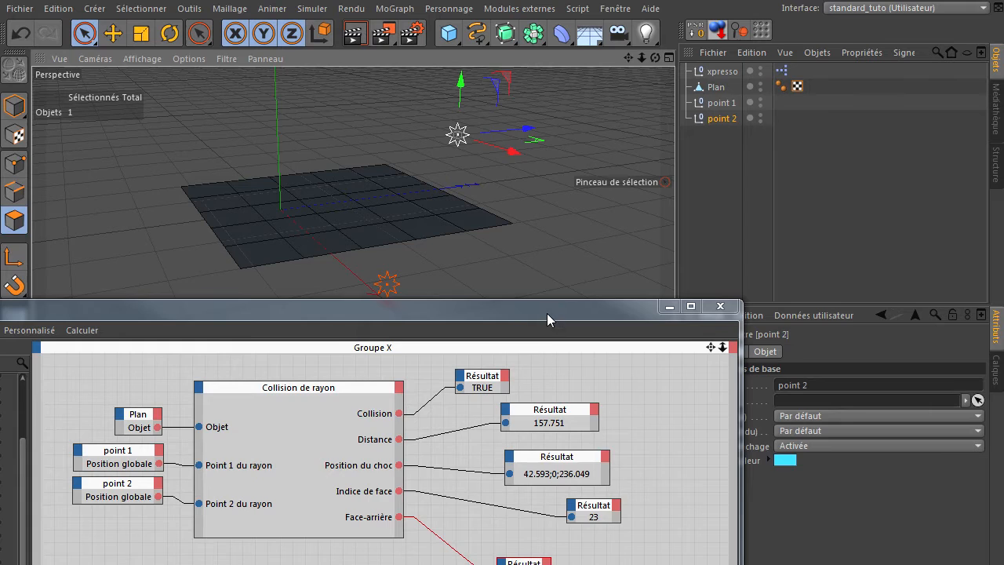
pyautogui.moveTo(546, 313); pyautogui.dragTo(609, 175)
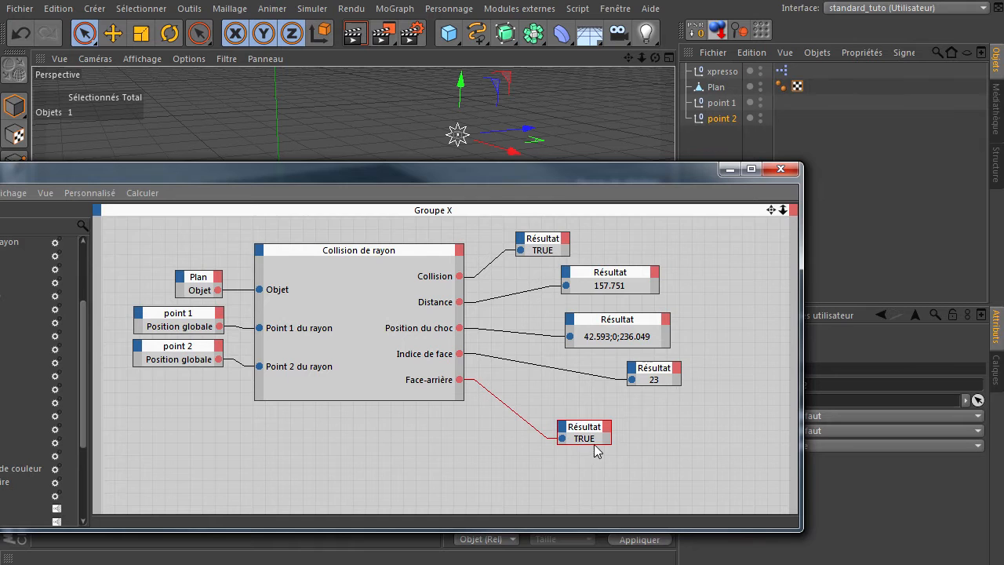
# Step: View the Plan from underneath with its polygons highlighted to examine the back faces
pyautogui.moveTo(514, 173); pyautogui.dragTo(562, 382)
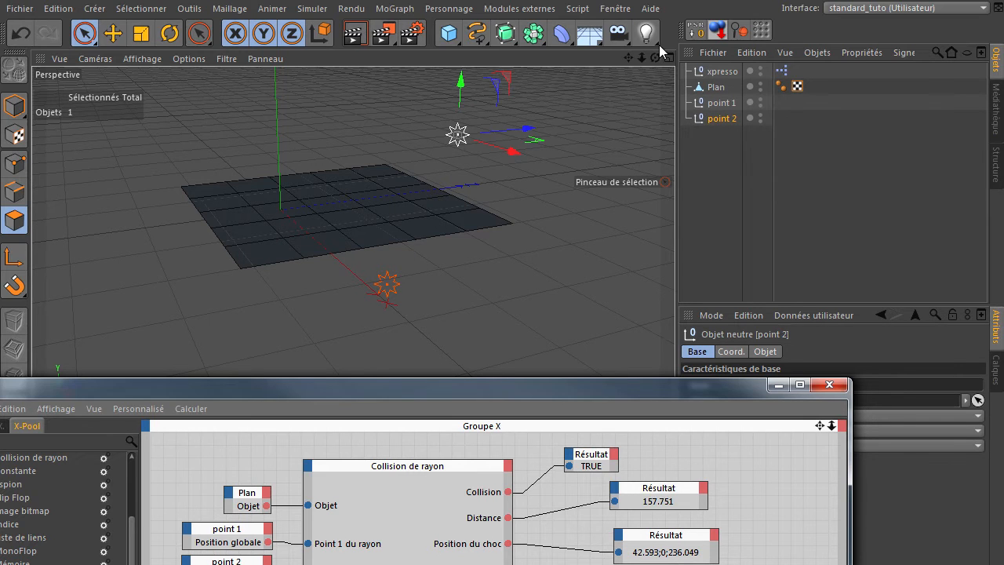
pyautogui.moveTo(657, 58); pyautogui.dragTo(674, 384)
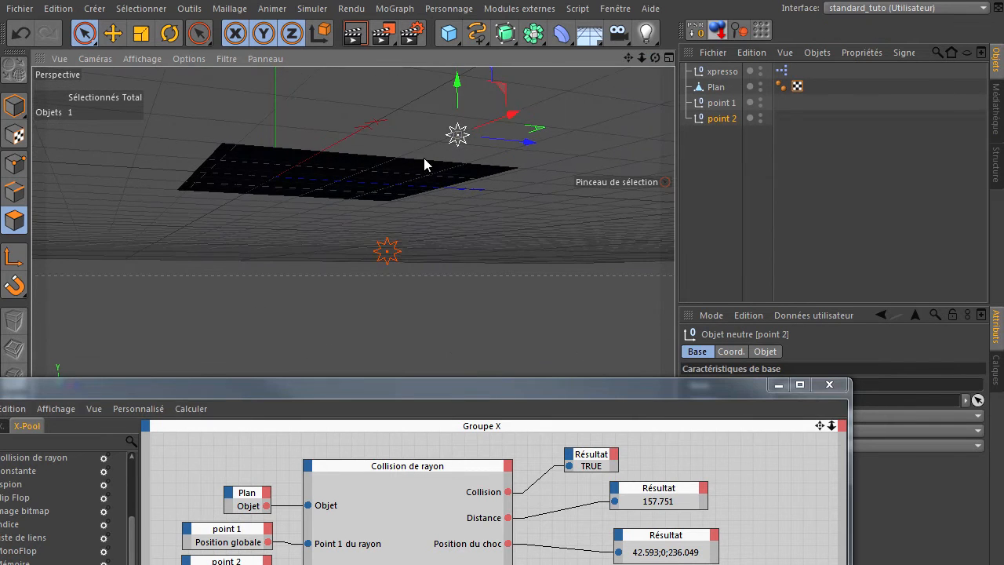
pyautogui.click(715, 87)
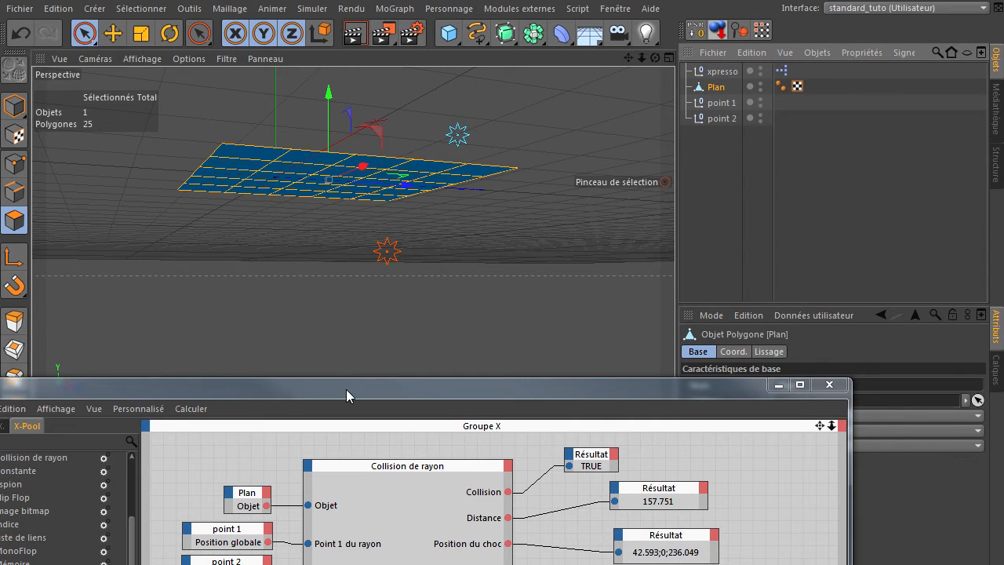
# Step: Return point 1 above the Plan and point 2 below it along the Y axis, and check the Face-arrière result again
pyautogui.click(722, 103)
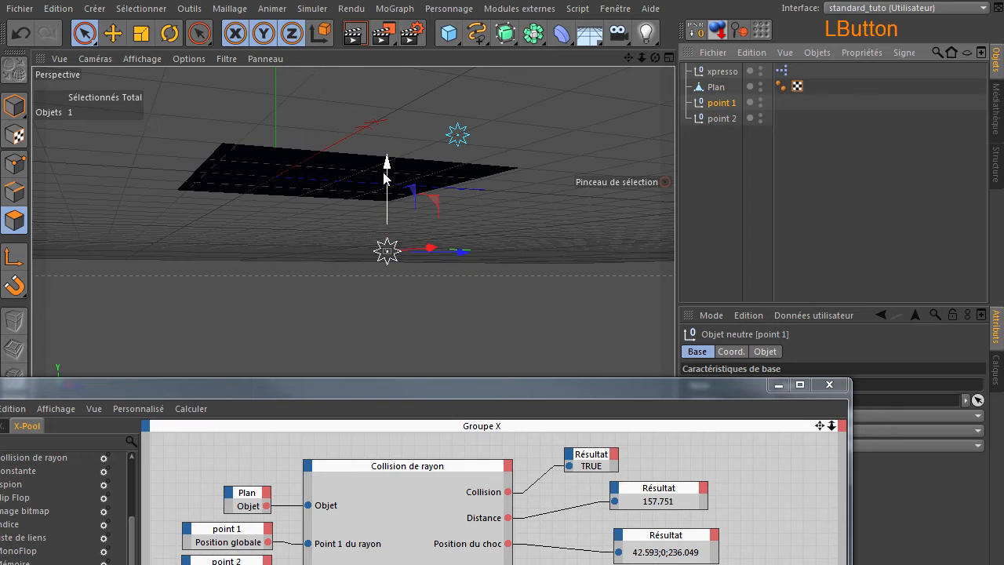
pyautogui.moveTo(386, 174); pyautogui.dragTo(747, 366)
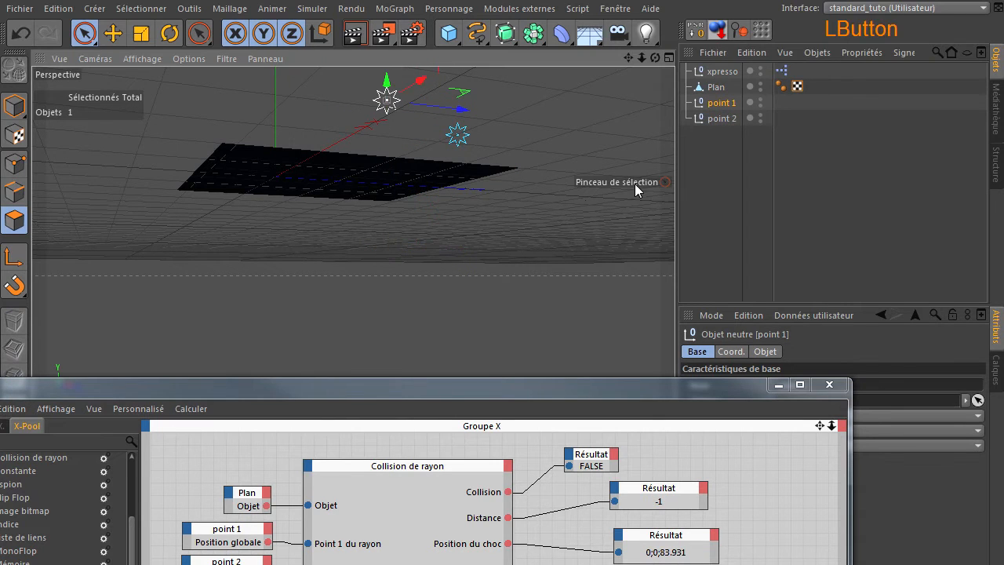
pyautogui.click(717, 118)
pyautogui.moveTo(456, 81); pyautogui.dragTo(451, 223)
pyautogui.moveTo(483, 383); pyautogui.dragTo(579, 117)
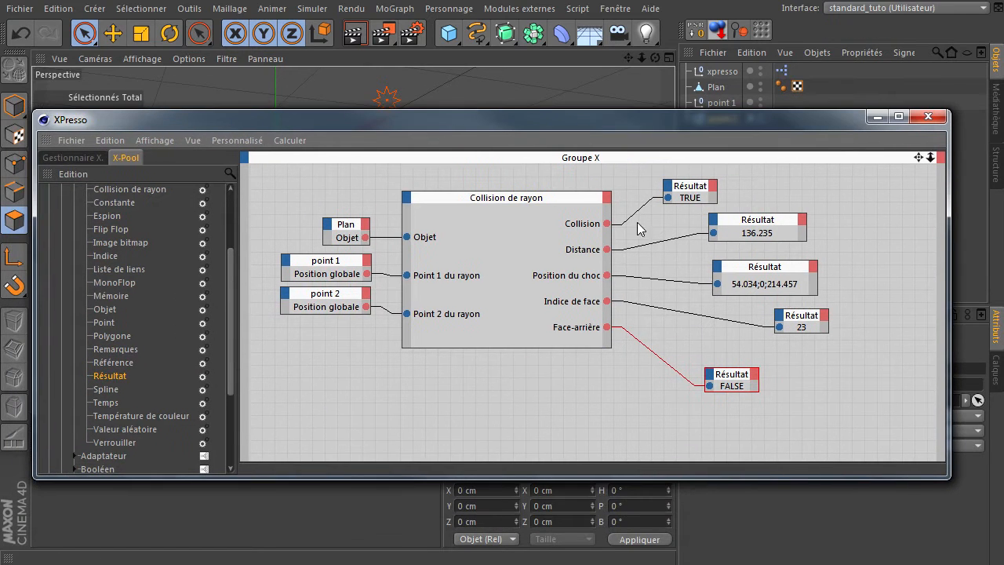
# Step: Place the Résultat node of the Face-arrière output just below the Indice de face result
pyautogui.click(737, 382)
pyautogui.moveTo(737, 382); pyautogui.dragTo(819, 359)
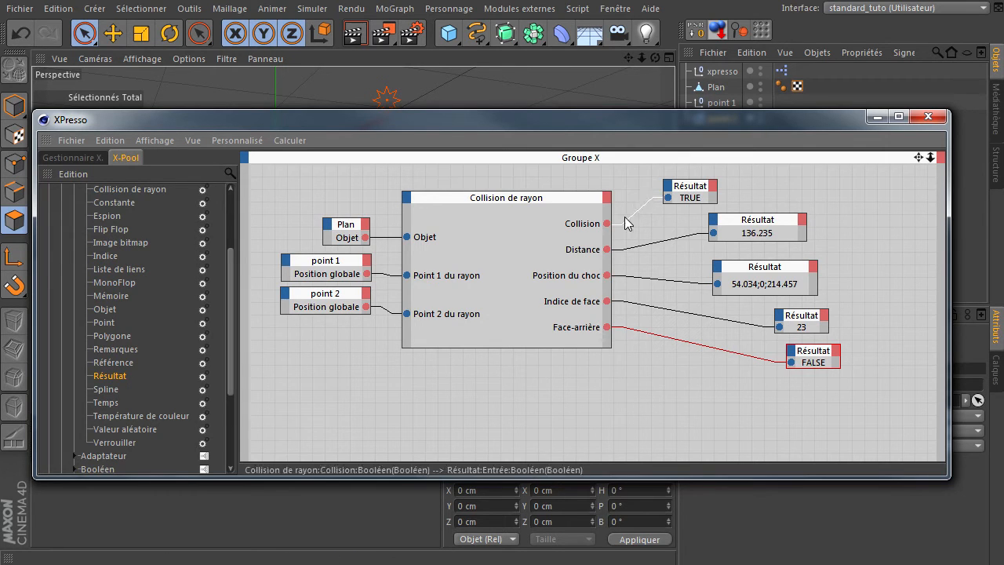
# Step: Add the Normale de face and Normale de lissage outputs to the Collision de rayon node and make the node taller
pyautogui.click(606, 197)
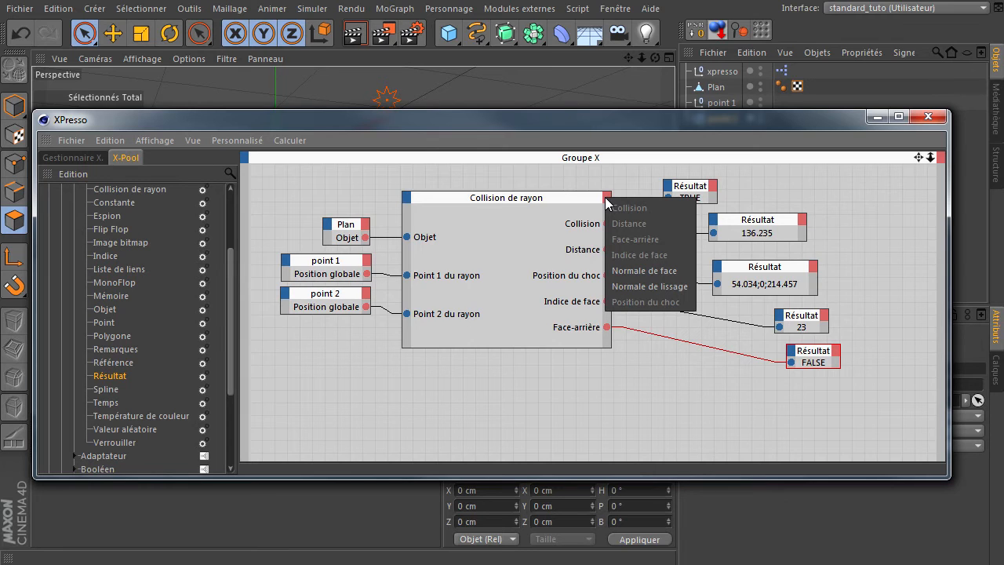
pyautogui.click(643, 271)
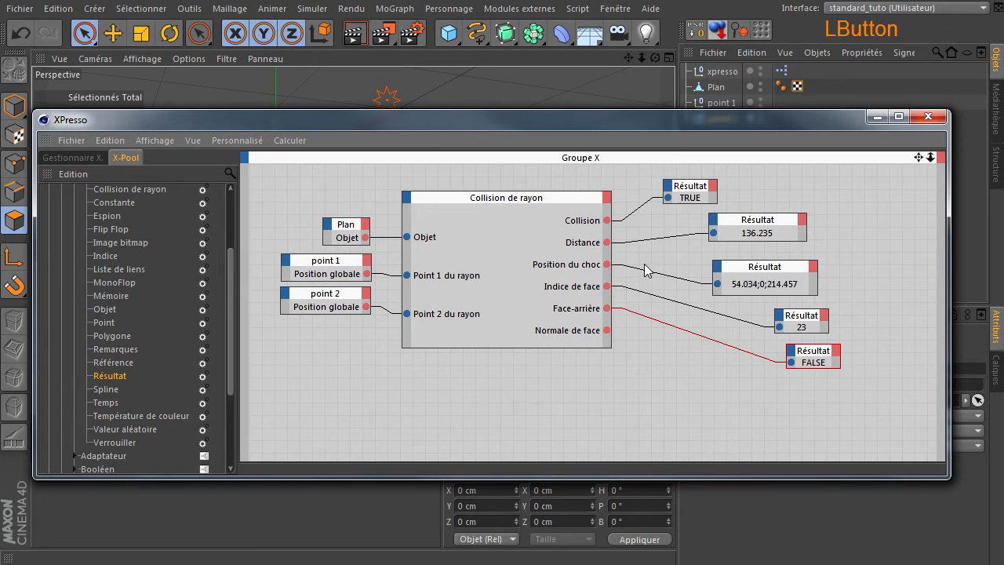
pyautogui.click(608, 198)
pyautogui.click(651, 286)
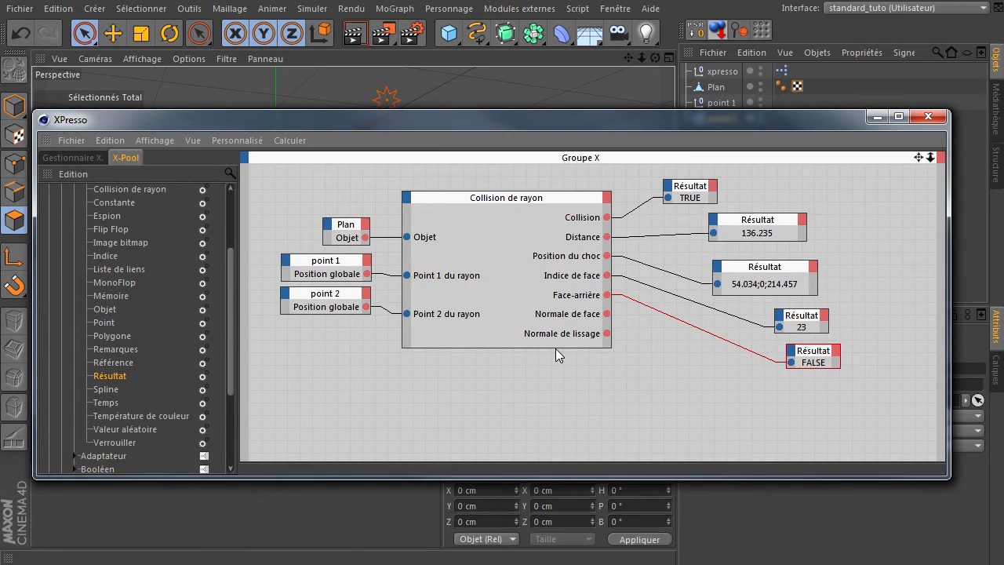
pyautogui.moveTo(559, 346); pyautogui.dragTo(562, 386)
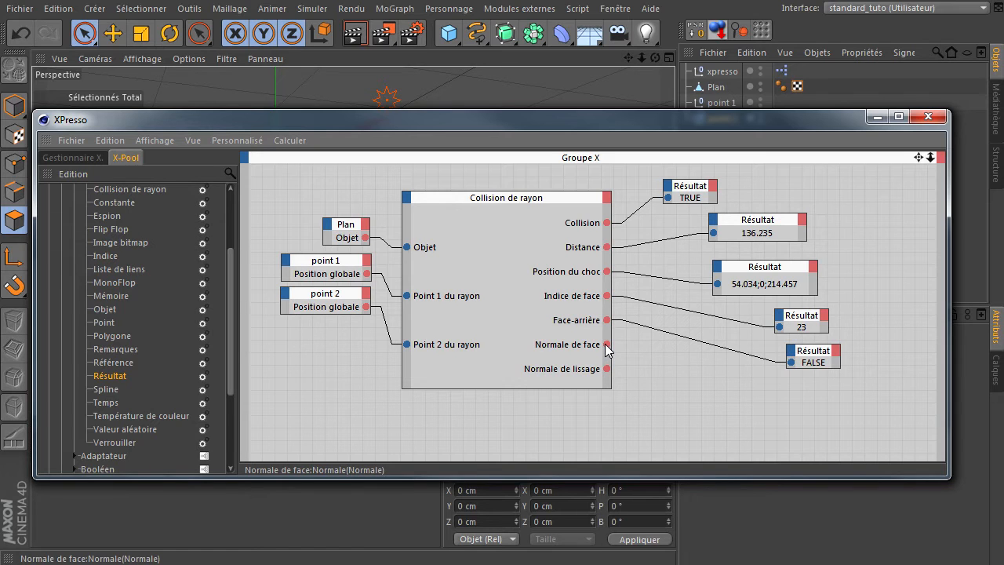
# Step: Move the XPresso window down to uncover the perspective view and look for the option that displays polygon normals
pyautogui.moveTo(701, 119); pyautogui.dragTo(754, 401)
pyautogui.moveTo(661, 58); pyautogui.dragTo(472, 355)
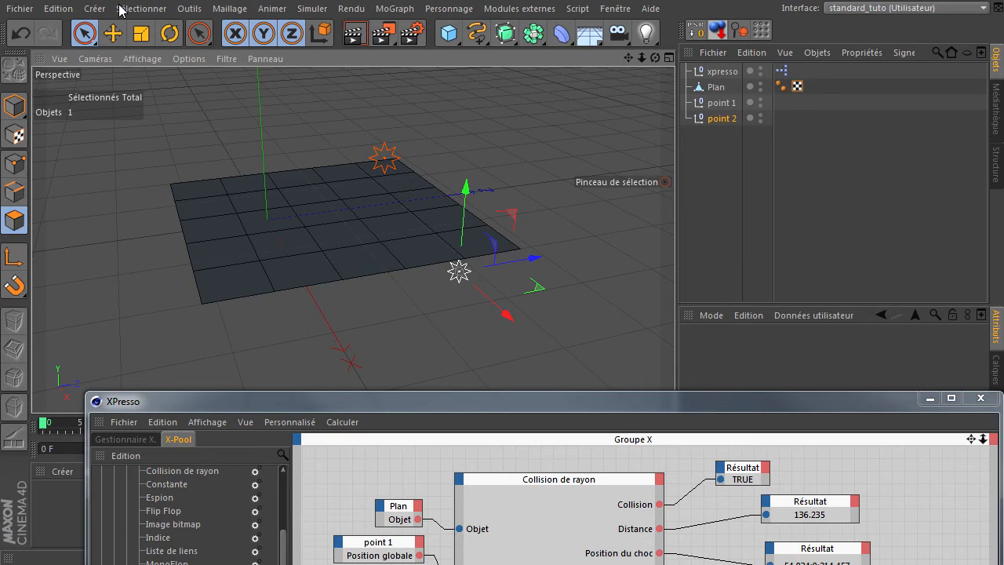
pyautogui.click(169, 13)
pyautogui.moveTo(191, 16)
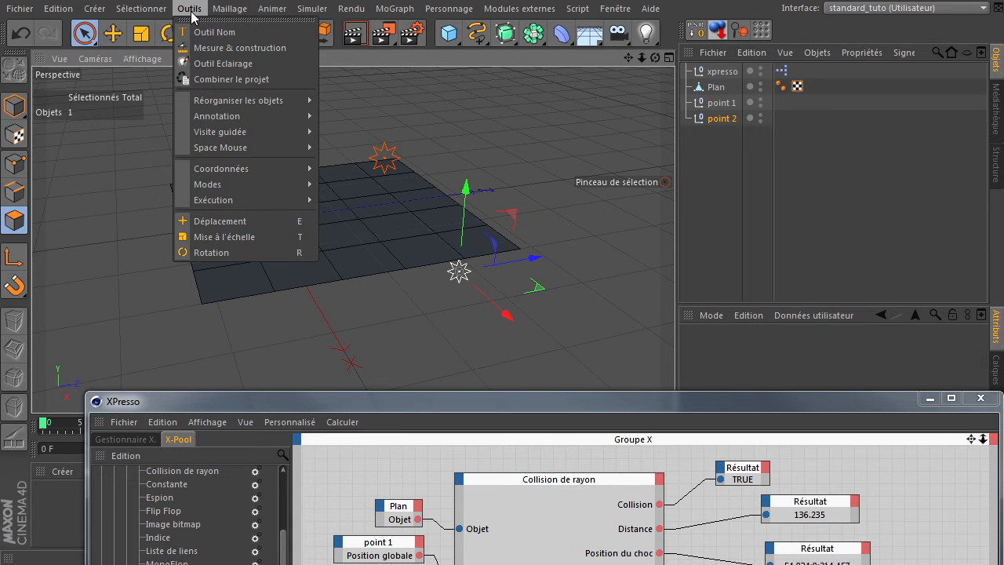
pyautogui.moveTo(223, 15)
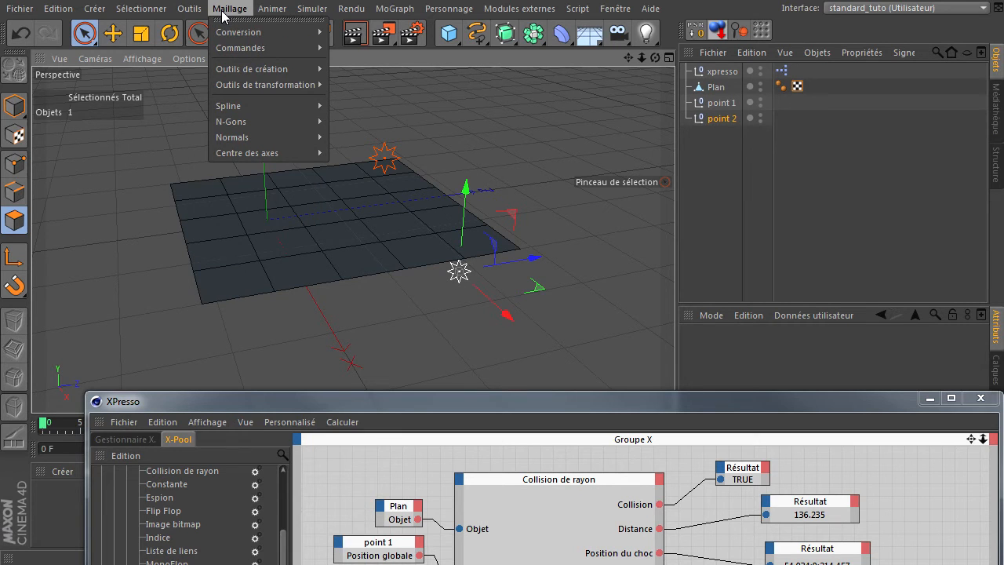
pyautogui.moveTo(63, 9)
pyautogui.moveTo(263, 12)
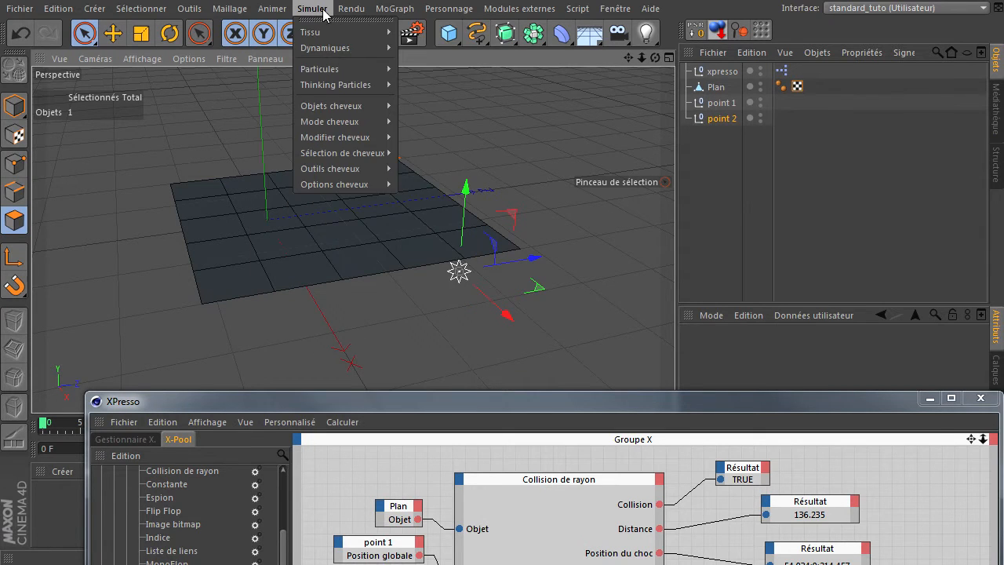
pyautogui.moveTo(357, 15)
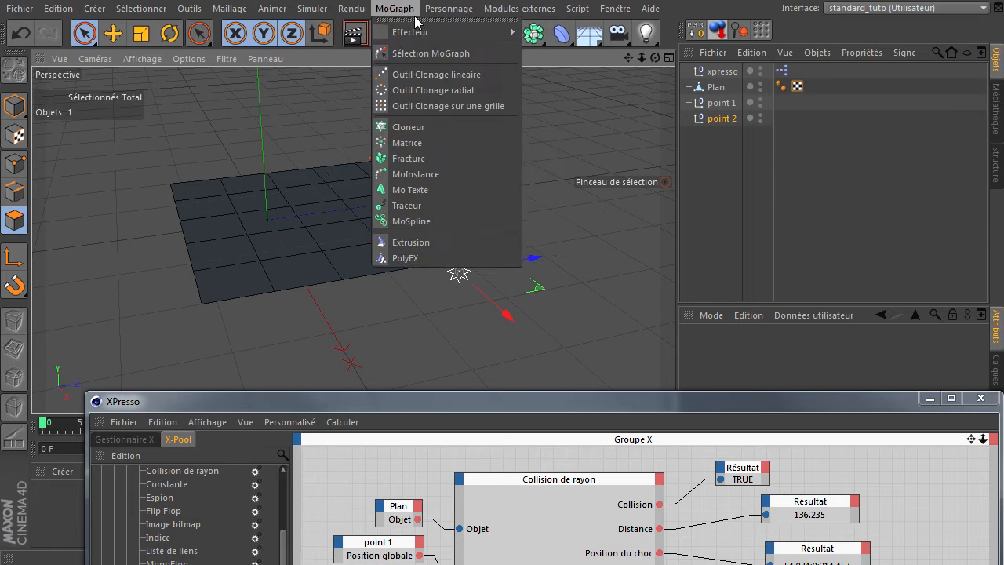
pyautogui.moveTo(593, 16)
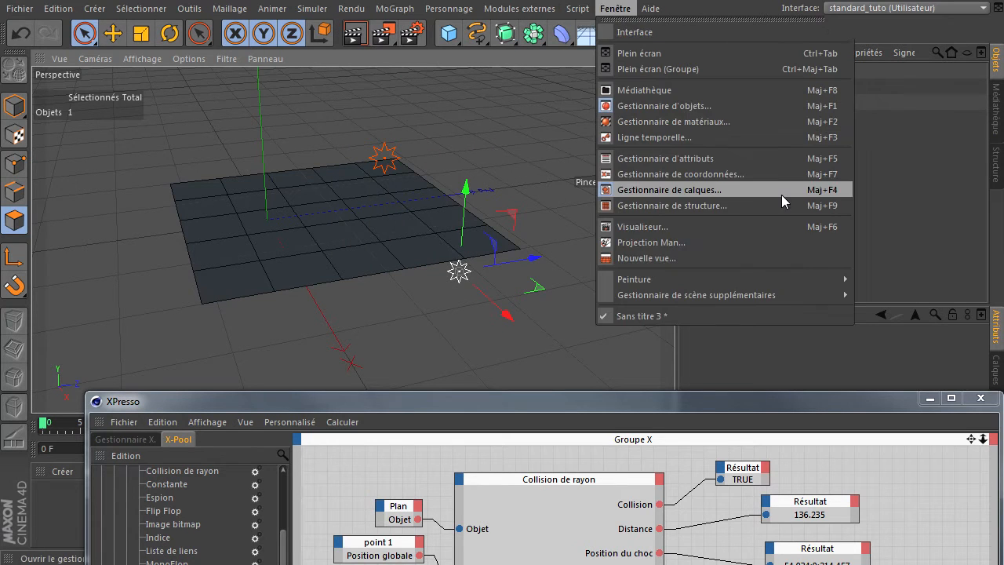
pyautogui.click(924, 179)
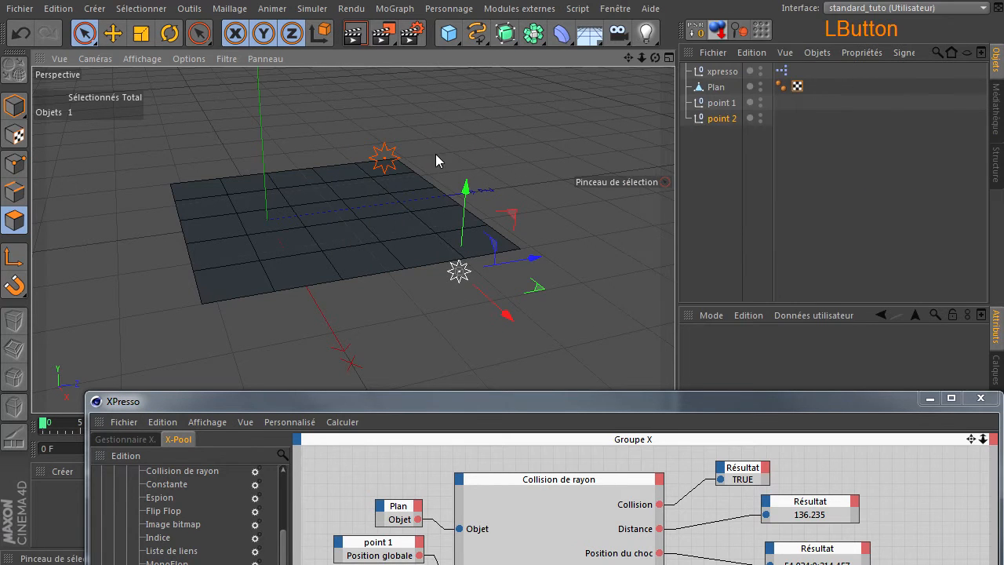
# Step: Enable Normales for the active object in the perspective view's display settings and select the Plan to examine its polygon normals
pyautogui.click(196, 58)
pyautogui.click(246, 352)
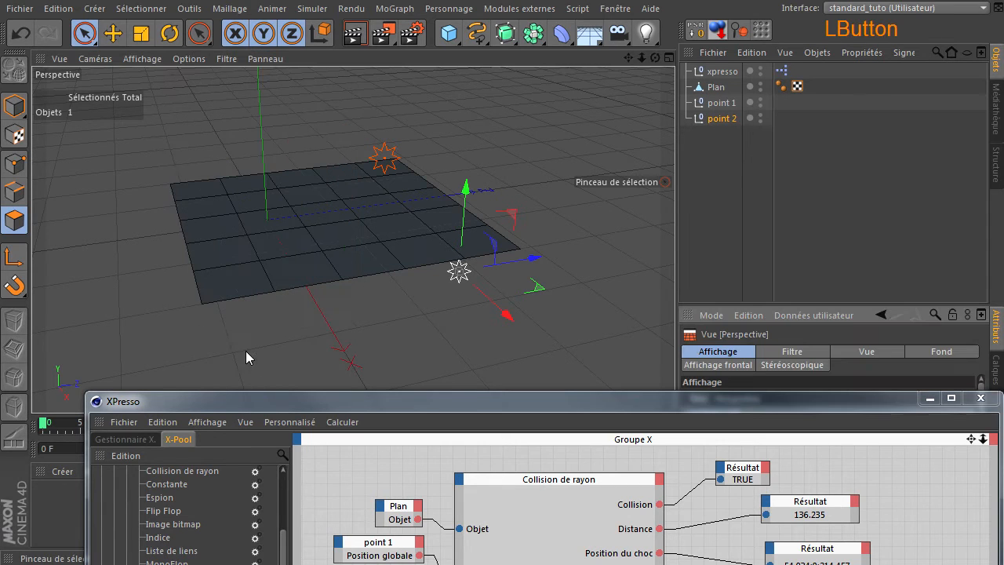
pyautogui.moveTo(475, 406); pyautogui.dragTo(506, 564)
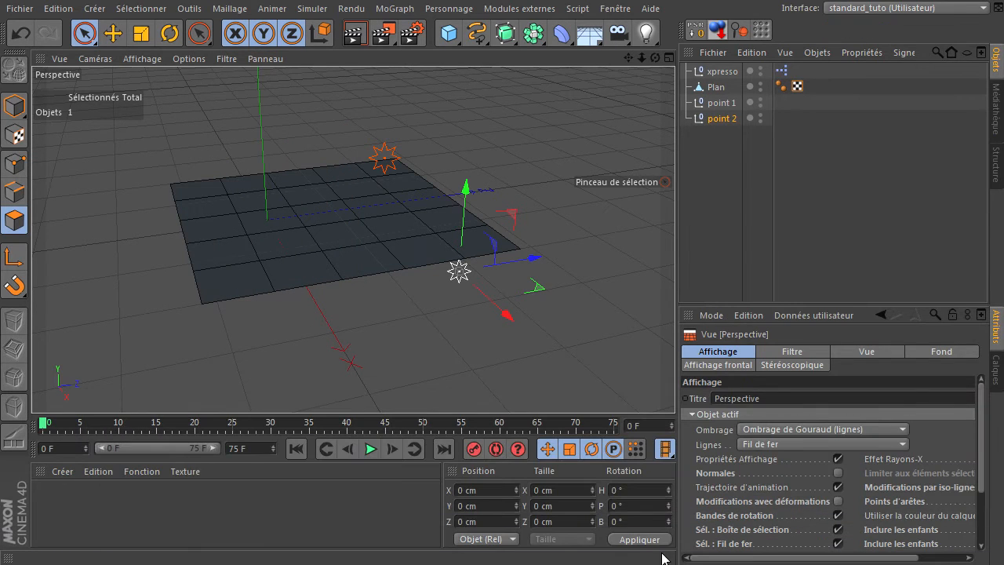
pyautogui.click(839, 474)
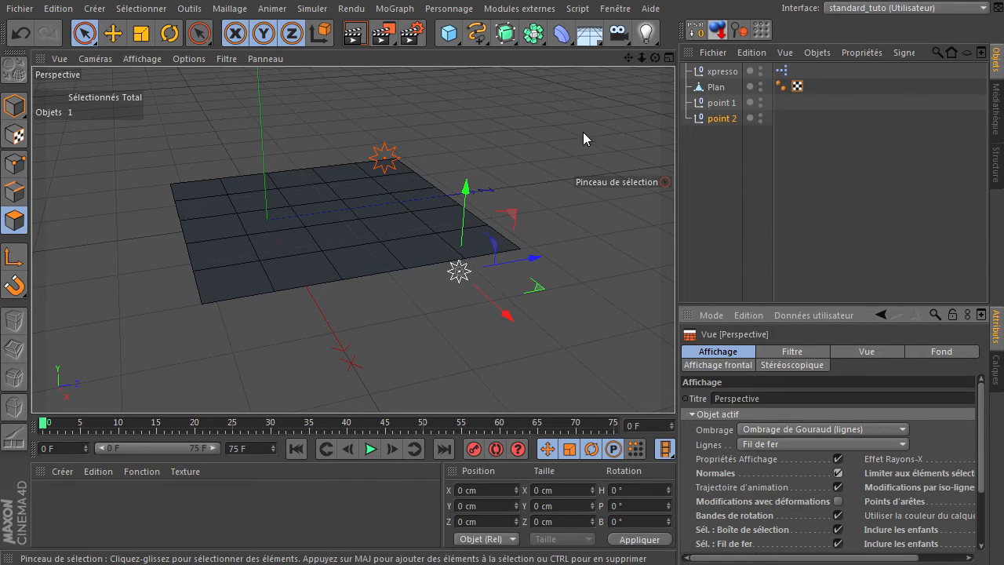
pyautogui.click(715, 87)
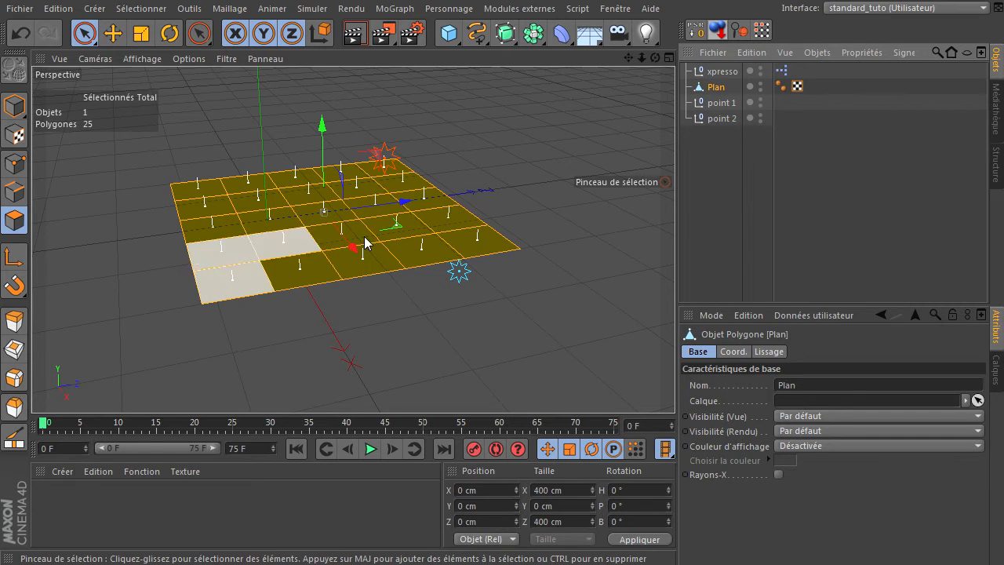
pyautogui.moveTo(656, 57); pyautogui.dragTo(674, 369)
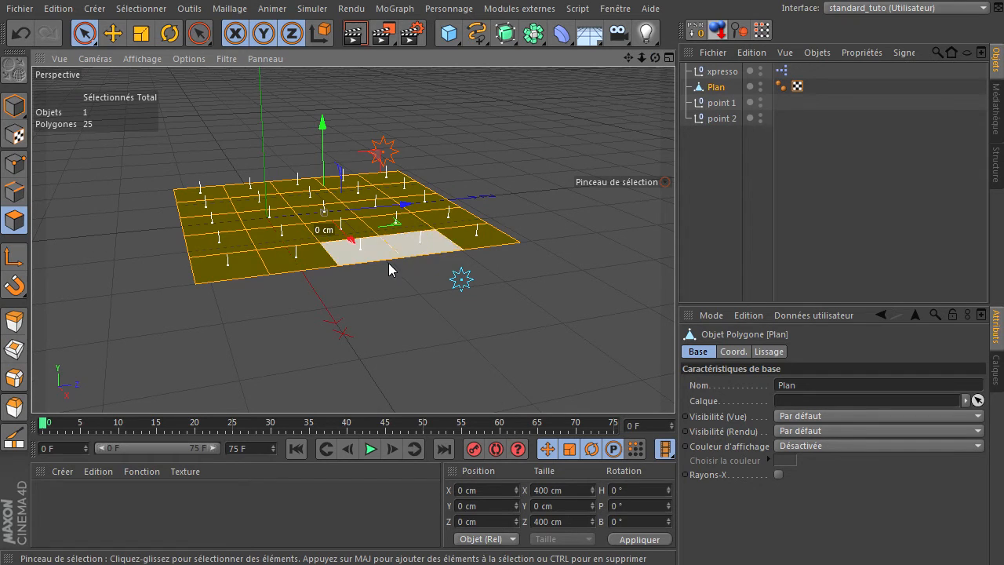
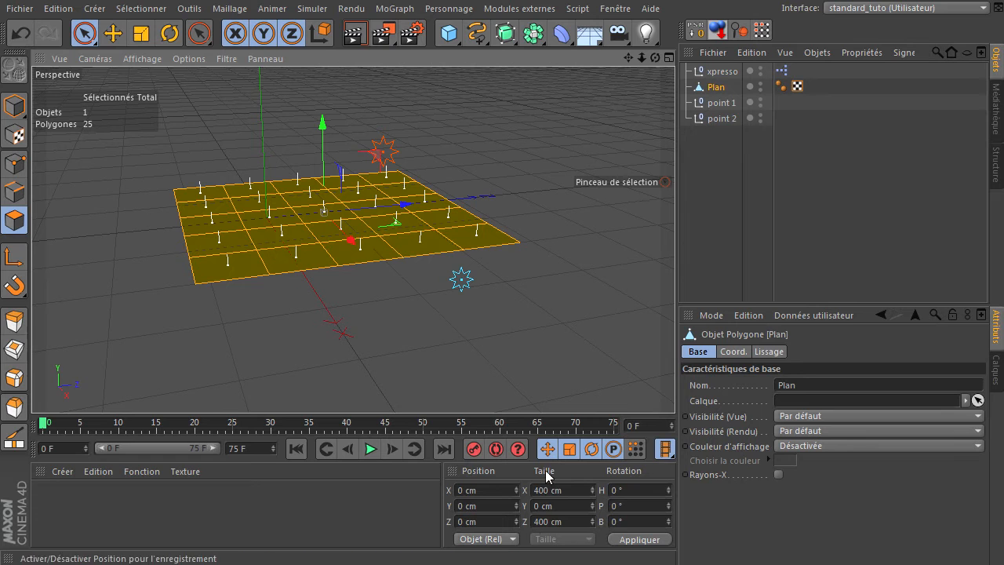
# Step: Turn off Normales for the active object in the perspective view's display settings
pyautogui.moveTo(491, 564); pyautogui.dragTo(473, 146)
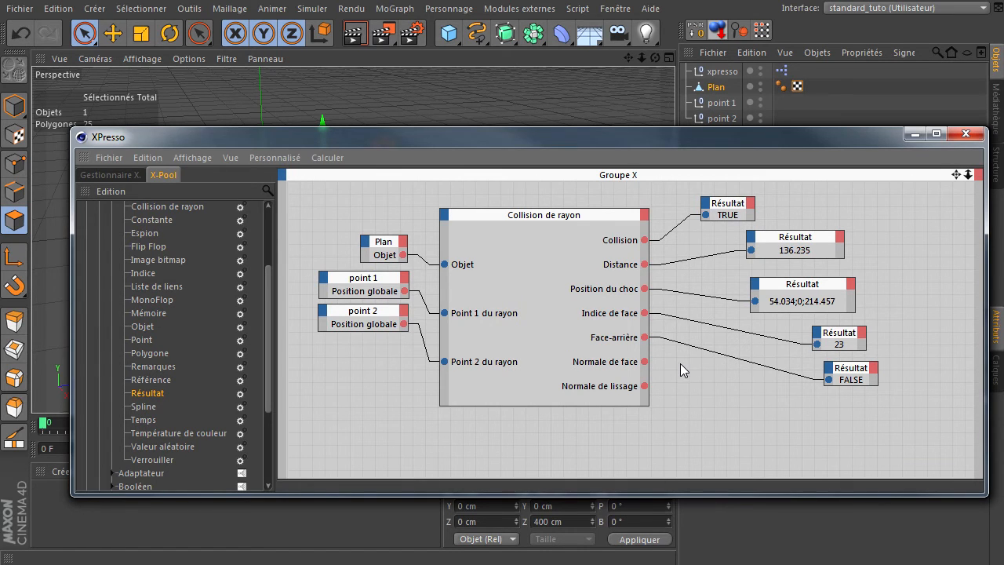
pyautogui.moveTo(750, 141); pyautogui.dragTo(741, 335)
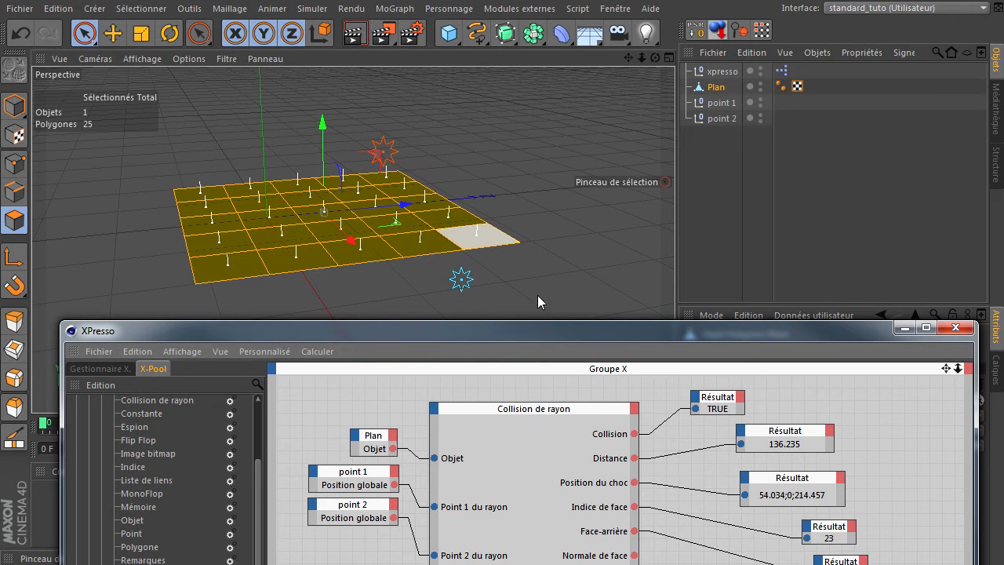
pyautogui.moveTo(542, 329); pyautogui.dragTo(543, 509)
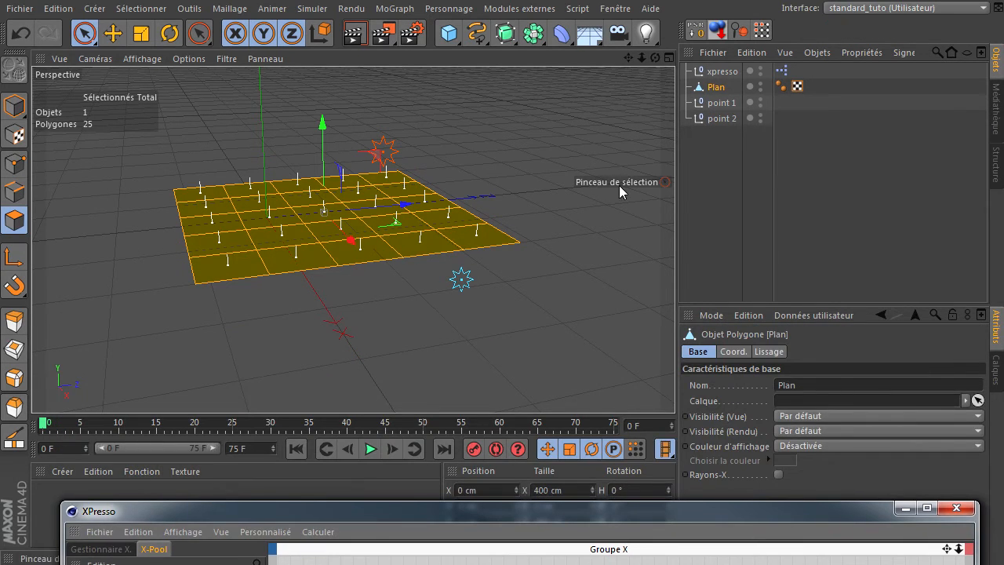
pyautogui.click(189, 59)
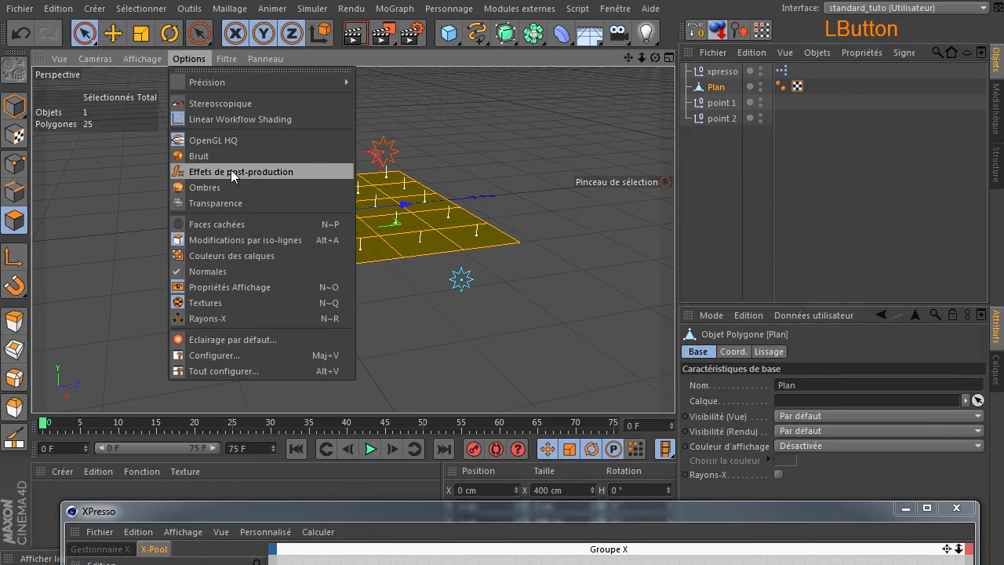
pyautogui.click(233, 352)
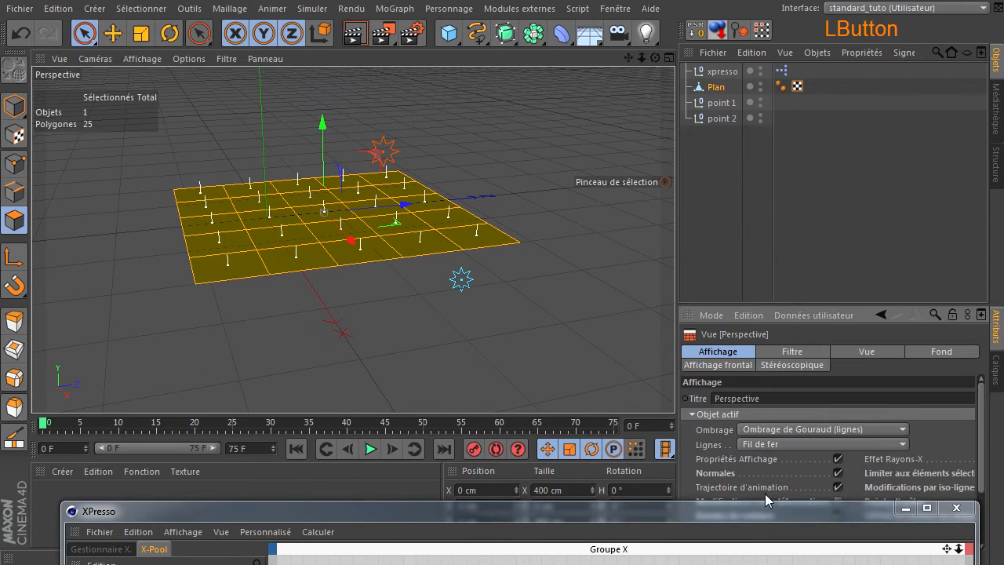
pyautogui.click(838, 473)
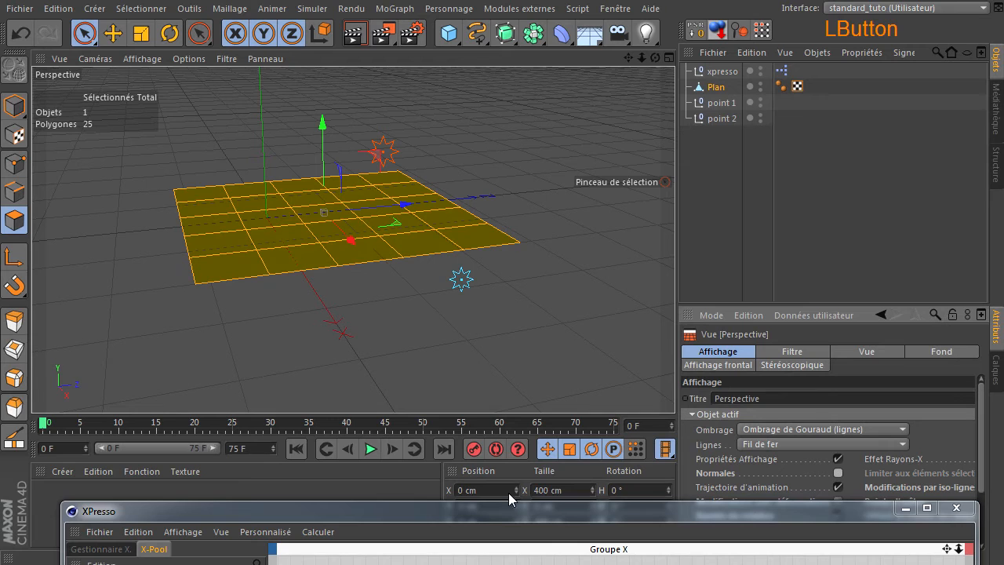
# Step: Examine the Normale de face and Normale de lissage outputs of the Collision de rayon node alongside the plane in the perspective view
pyautogui.moveTo(483, 511); pyautogui.dragTo(461, 160)
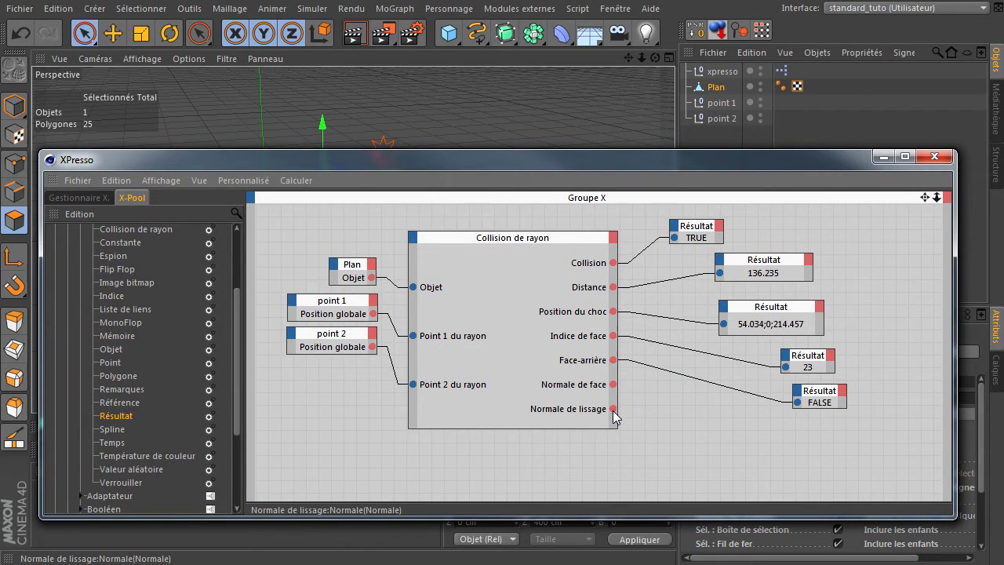
pyautogui.moveTo(673, 196); pyautogui.dragTo(667, 388)
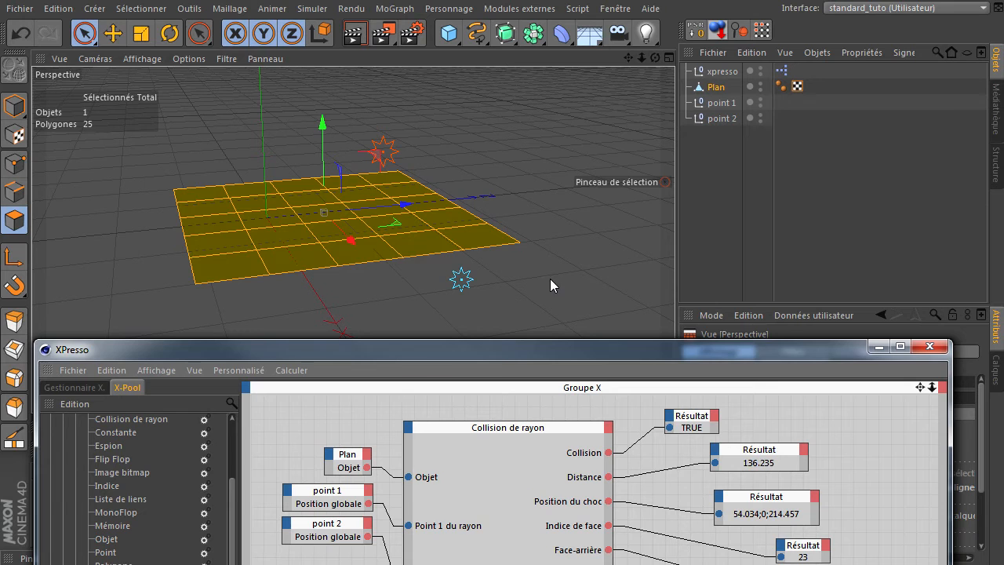
pyautogui.moveTo(487, 349); pyautogui.dragTo(484, 174)
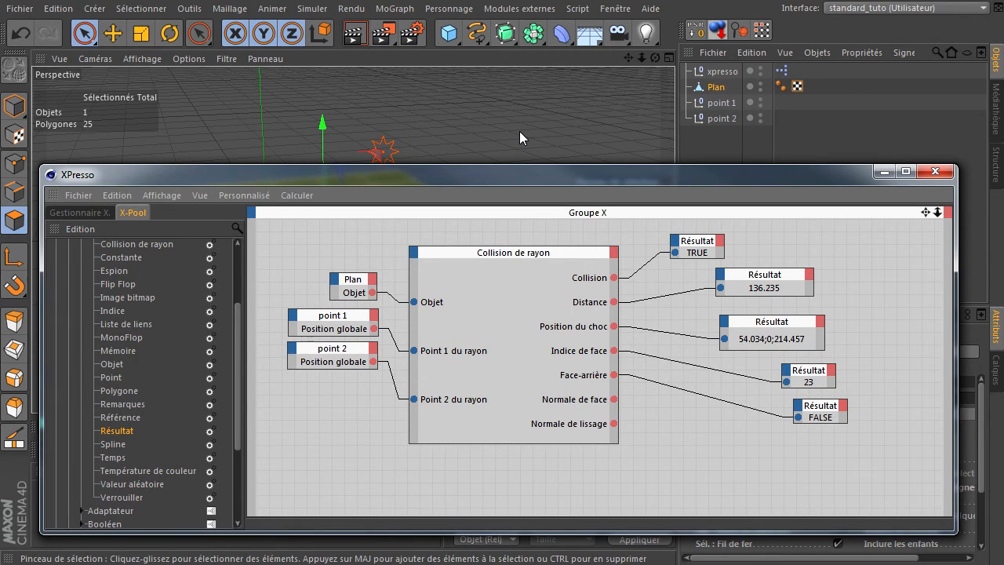
# Step: Close the XPresso window and close the Sans titre 3 project without saving its changes
pyautogui.click(935, 171)
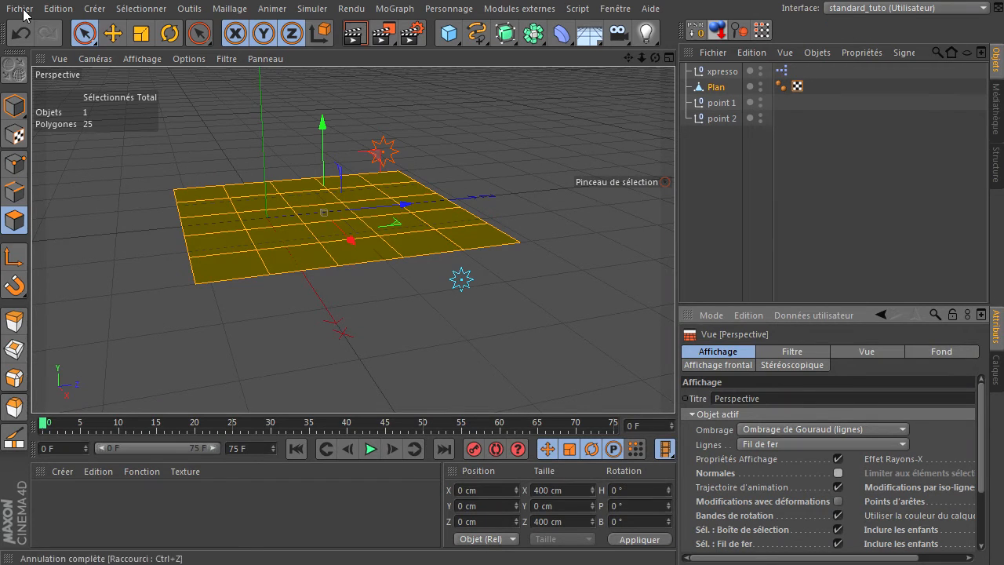
pyautogui.click(22, 10)
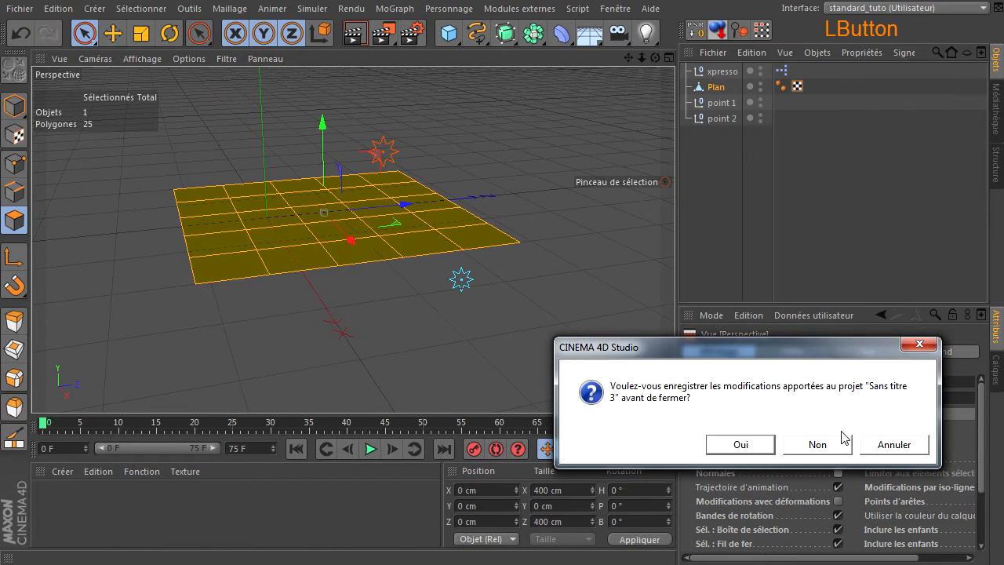
pyautogui.click(816, 445)
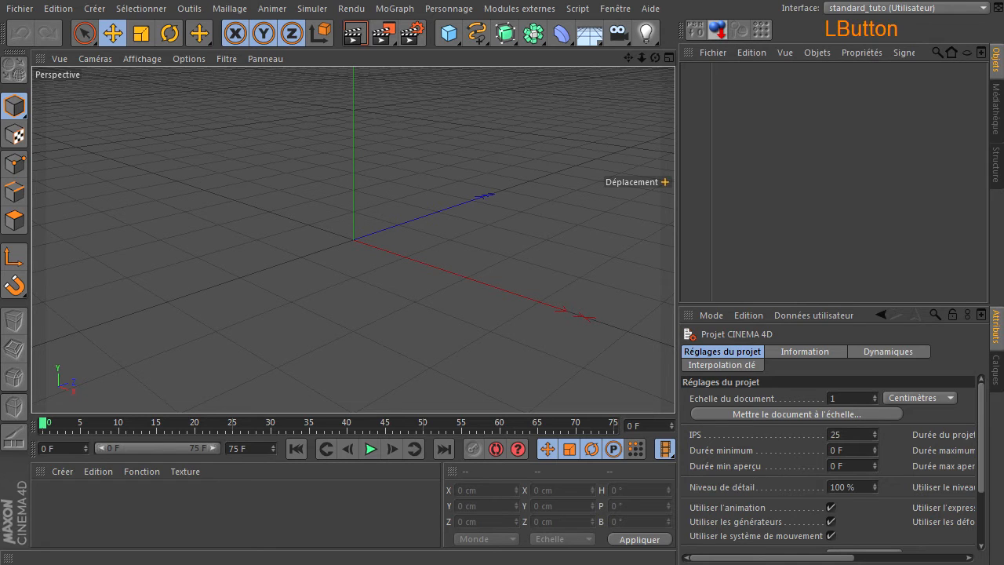
pyautogui.click(889, 185)
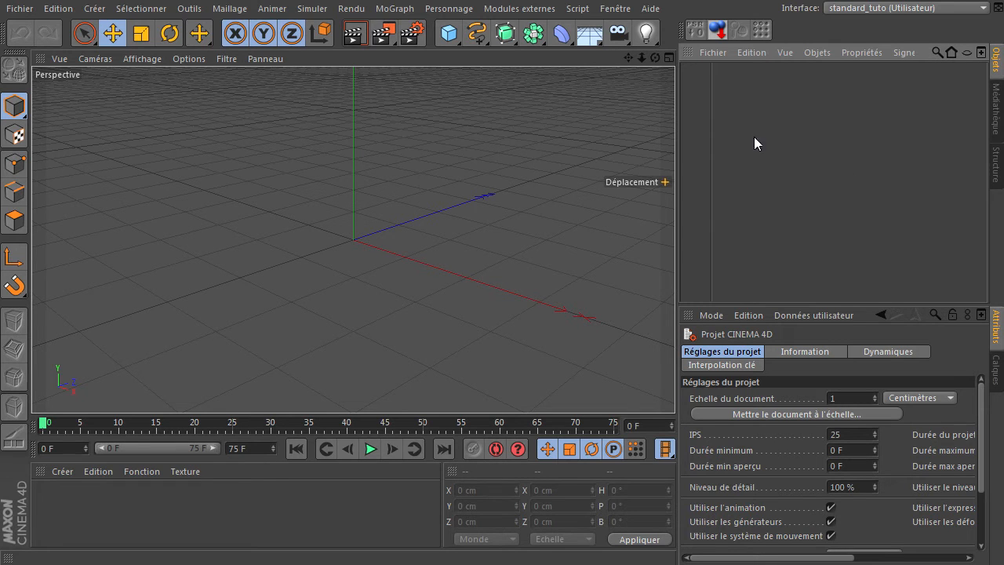
# Step: Add a Sphère object to the empty scene and set its type to Hexaèdre
pyautogui.moveTo(641, 57)
pyautogui.mouseDown()
pyautogui.moveTo(632, 66)
pyautogui.moveTo(643, 70)
pyautogui.mouseUp()
pyautogui.moveTo(449, 38); pyautogui.dragTo(872, 76)
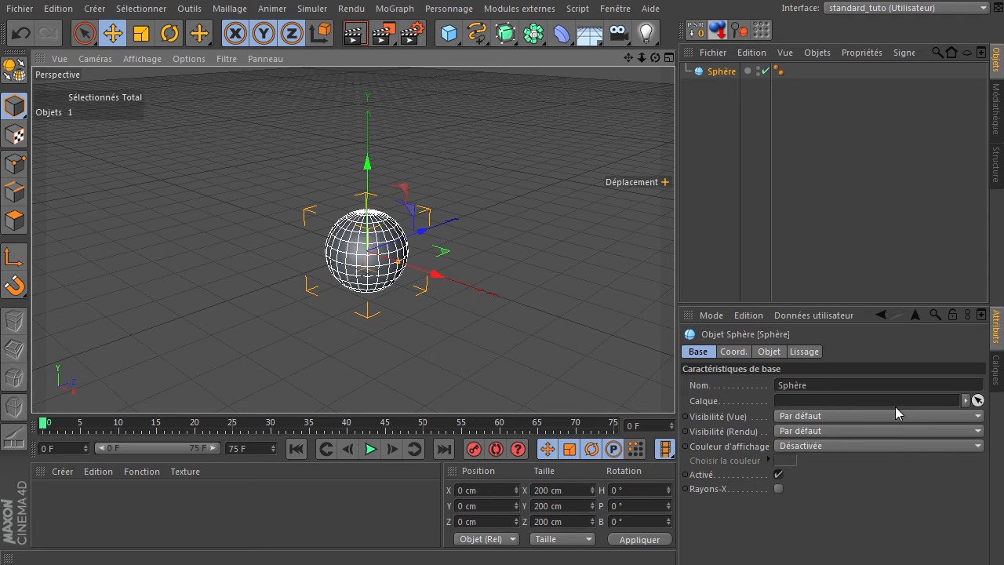
pyautogui.click(767, 351)
pyautogui.click(792, 417)
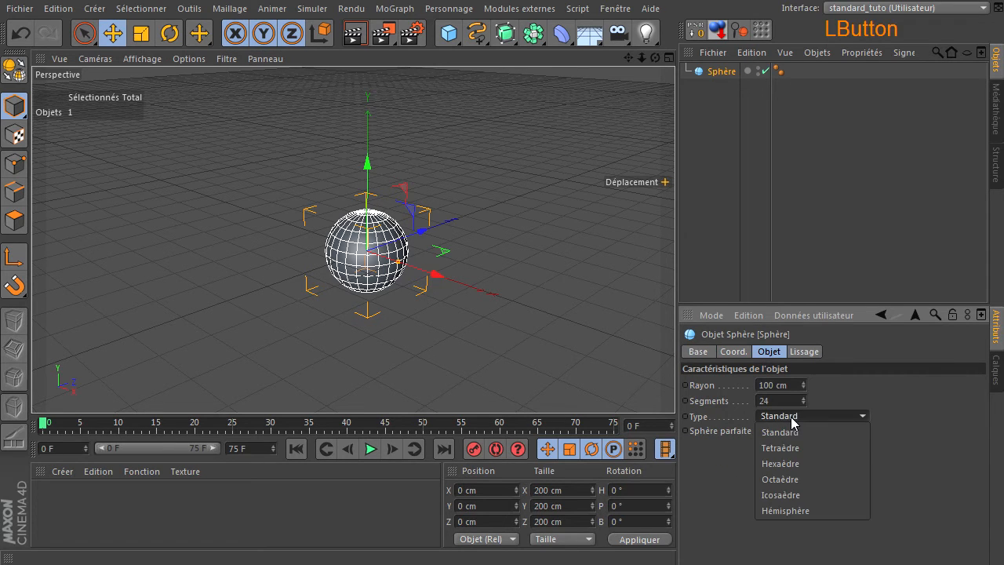
pyautogui.click(804, 463)
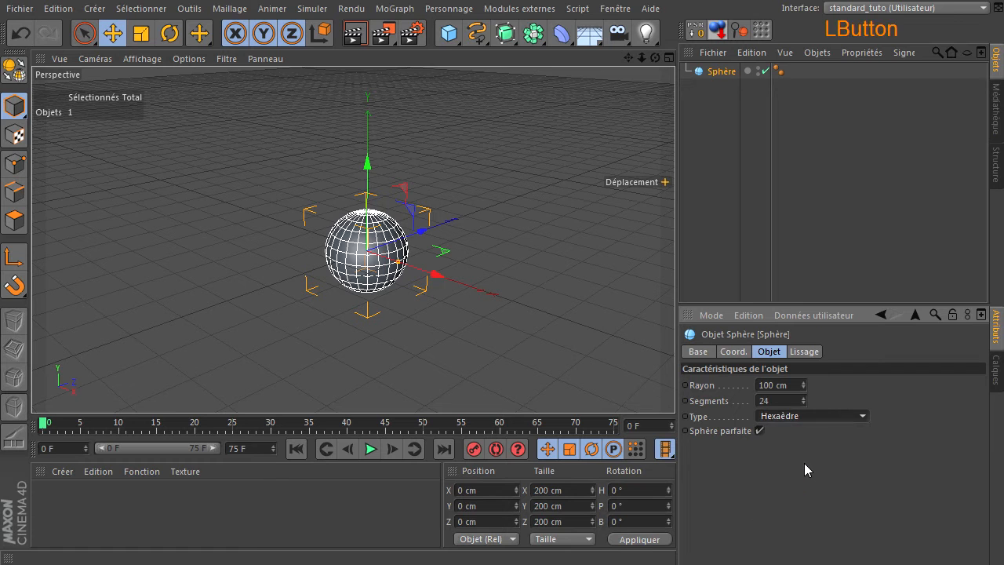
# Step: Try the Icosaèdre type on the sphere to compare its mesh with the Hexaèdre one
pyautogui.scroll(2, 387, 302)
pyautogui.scroll(2, 388, 300)
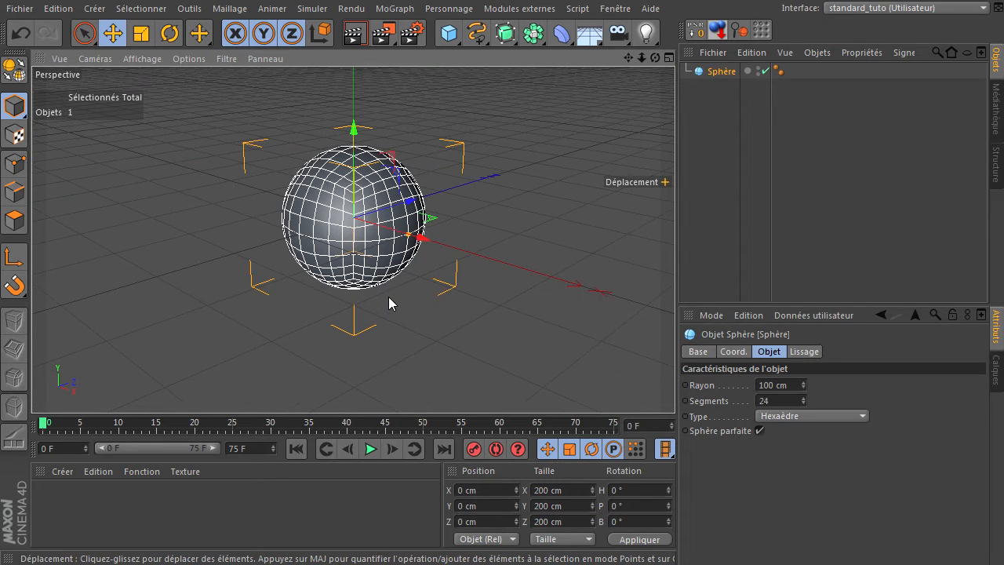
pyautogui.moveTo(629, 58); pyautogui.dragTo(619, 94)
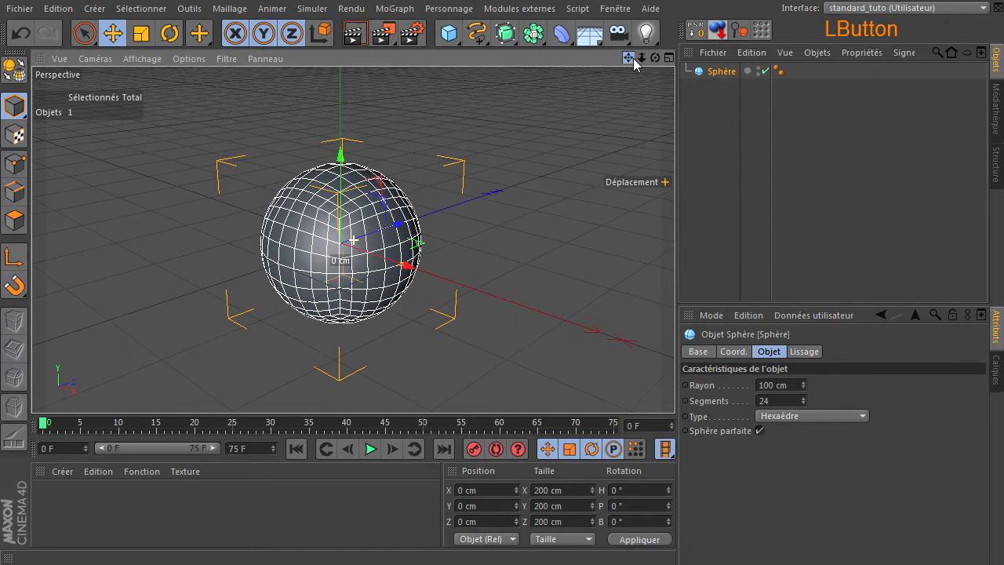
pyautogui.click(800, 416)
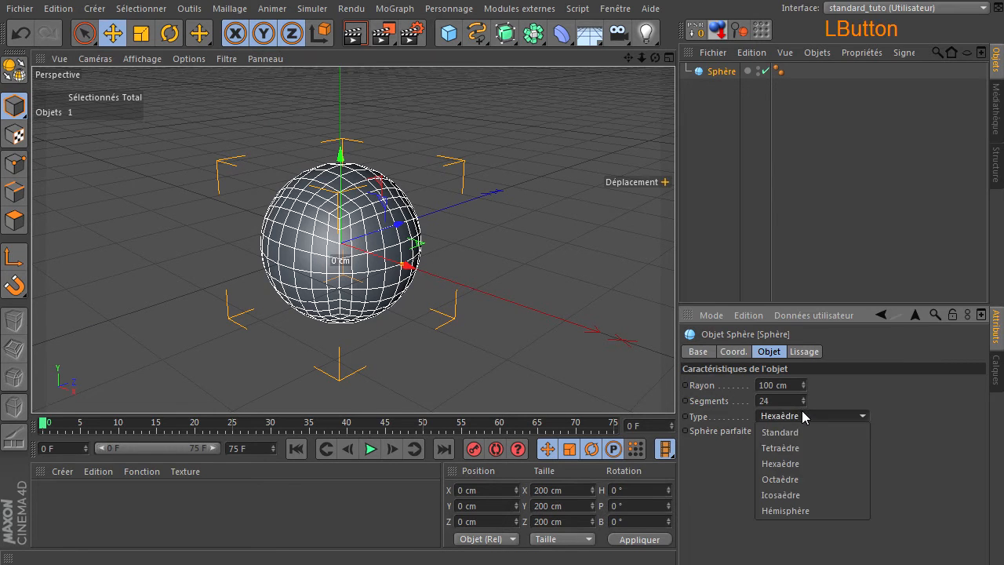
pyautogui.click(800, 494)
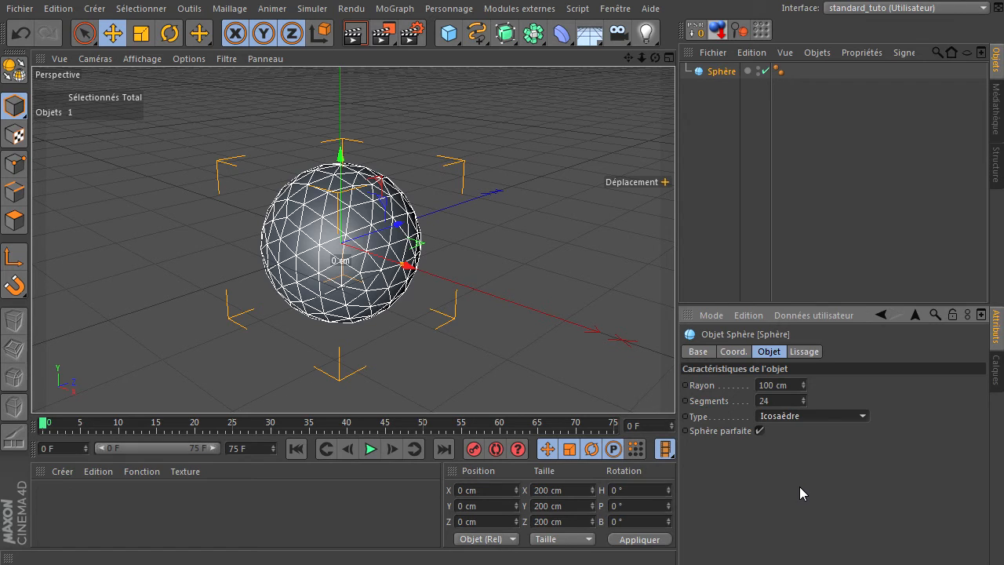
# Step: Set the sphere's type back to Hexaèdre and convert it into a polygon object
pyautogui.click(808, 413)
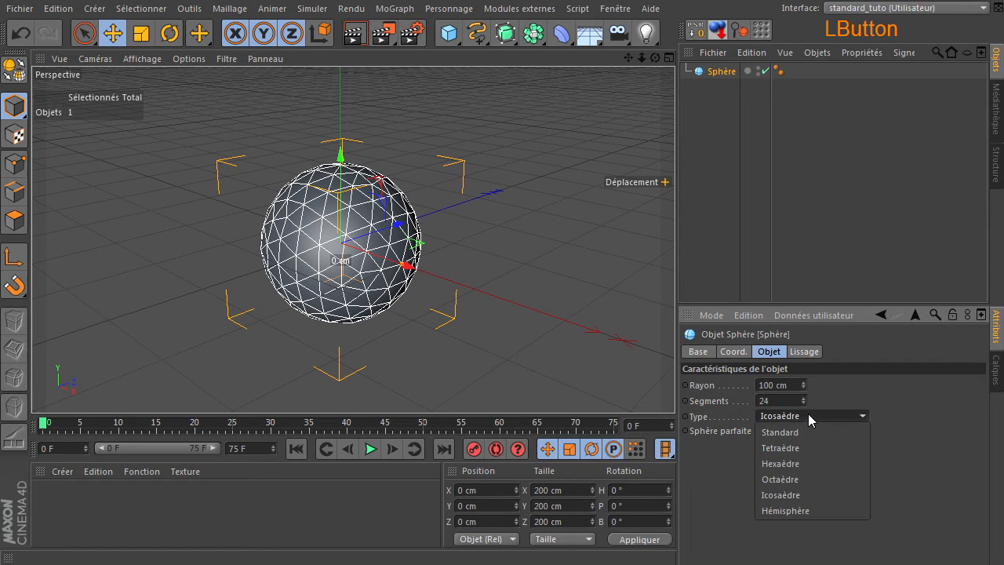
pyautogui.click(804, 463)
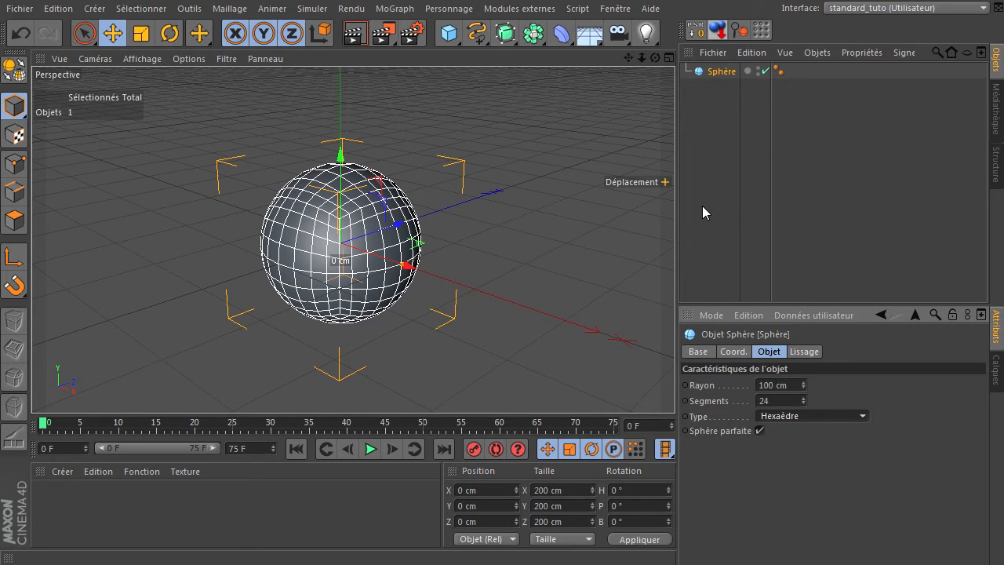
pyautogui.click(15, 70)
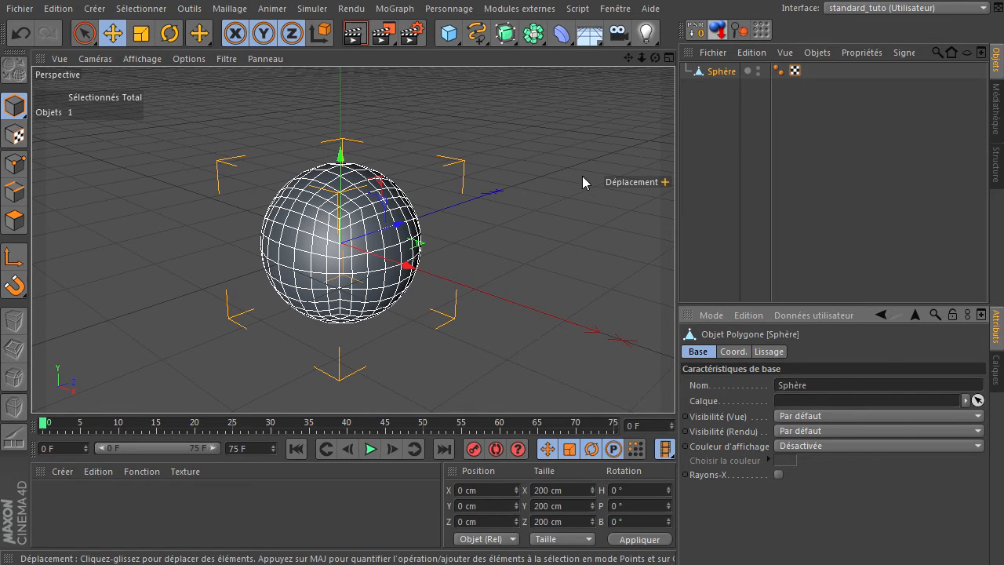
# Step: Add a Neutre object to the scene and rename it A
pyautogui.click(448, 33)
pyautogui.click(533, 52)
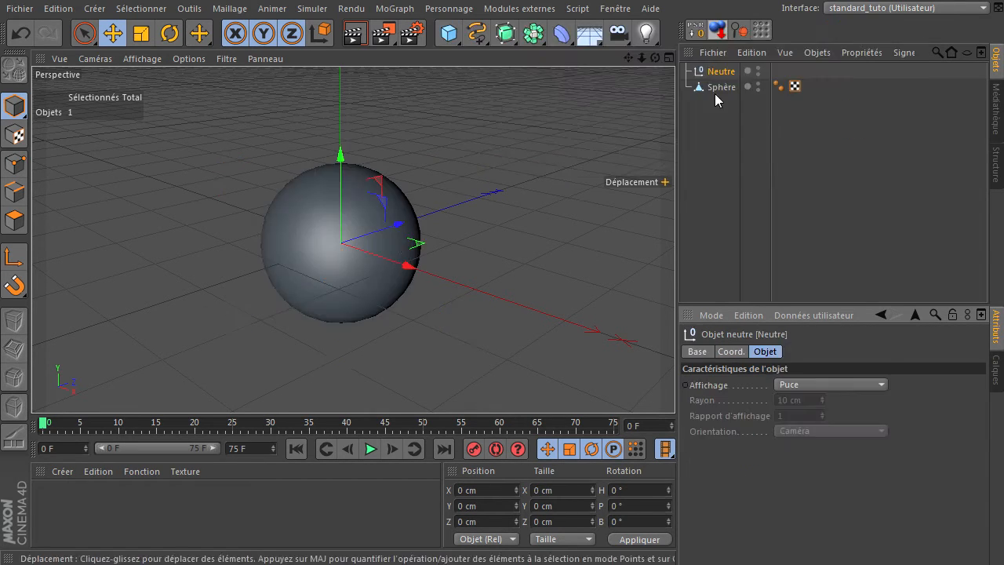
pyautogui.doubleClick(731, 73)
pyautogui.write('A')
pyautogui.click(731, 141)
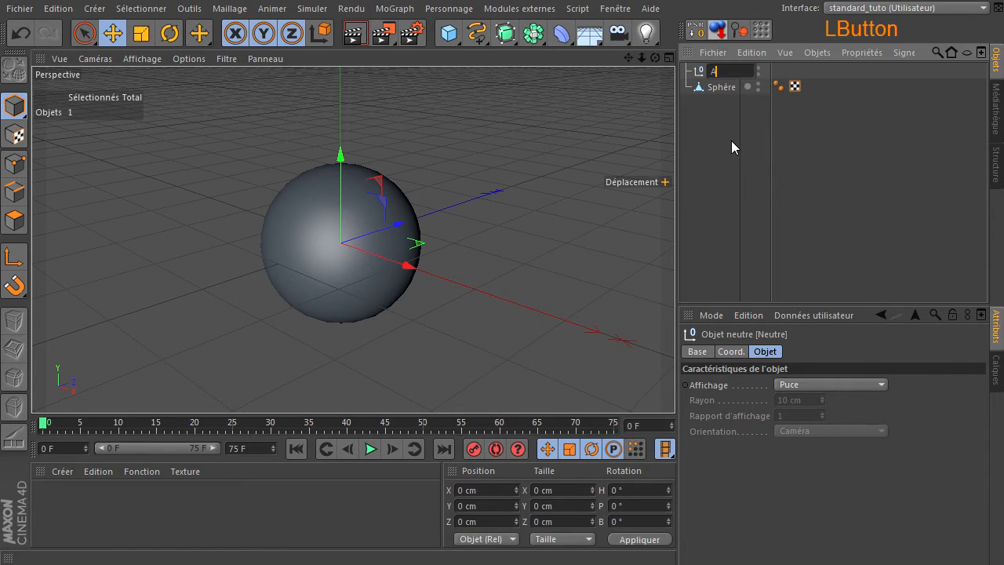
# Step: Add a second Neutre object to the scene and rename it B
pyautogui.click(448, 33)
pyautogui.click(520, 51)
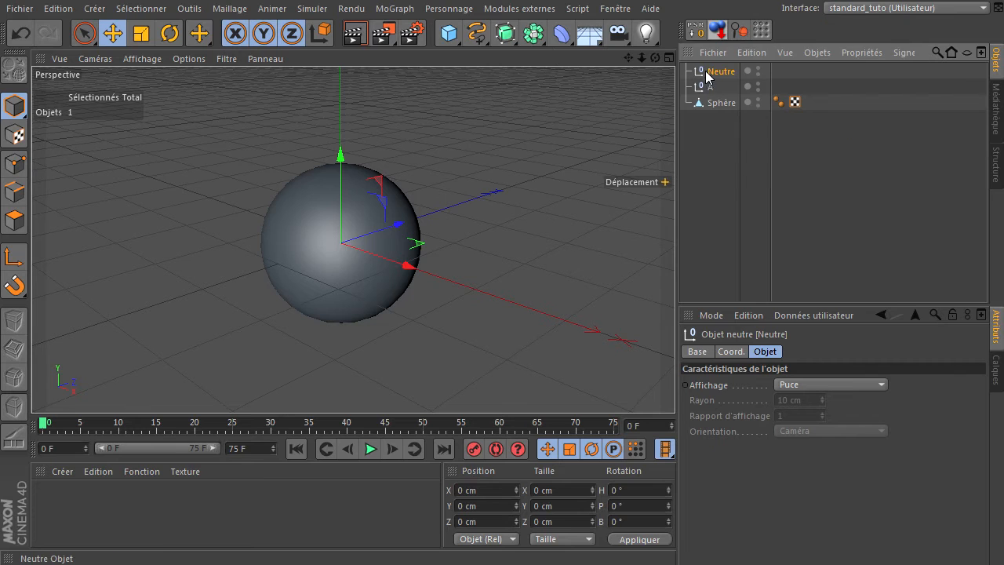
pyautogui.doubleClick(712, 72)
pyautogui.write('B')
pyautogui.click(702, 165)
# Step: Order the objects as Sphère, A, B and move A along its Z axis to about 449 cm
pyautogui.moveTo(707, 85); pyautogui.dragTo(710, 138)
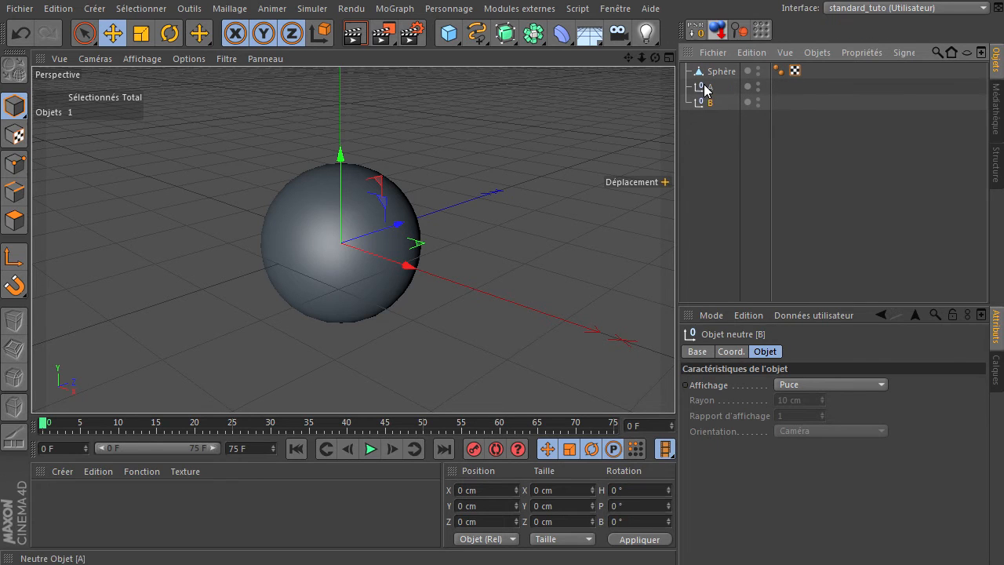
pyautogui.click(704, 88)
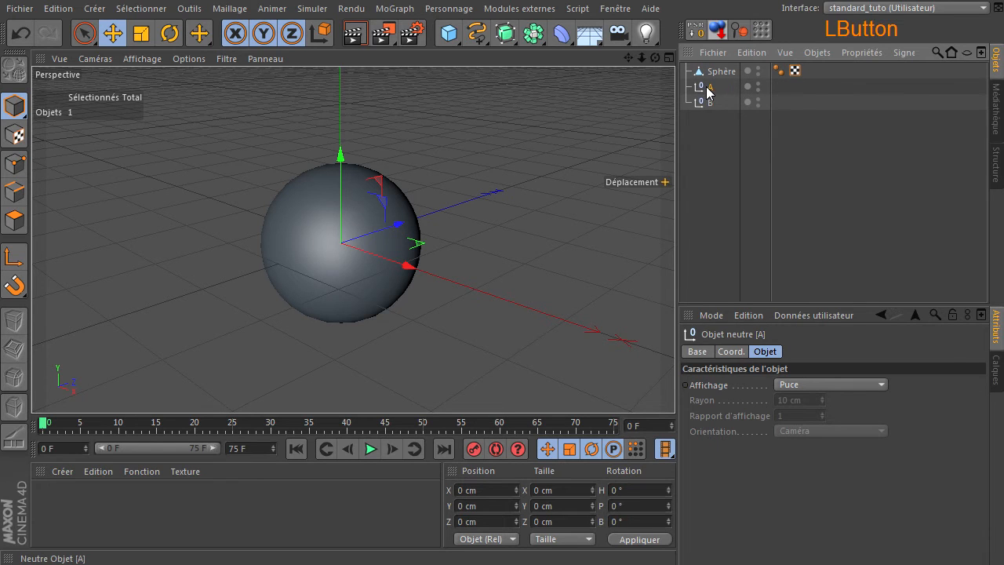
pyautogui.moveTo(396, 227); pyautogui.dragTo(578, 173)
# Step: Build the object hierarchy by making B a child of Sphère and A a child of B
pyautogui.click(707, 103)
pyautogui.moveTo(703, 101); pyautogui.dragTo(722, 68)
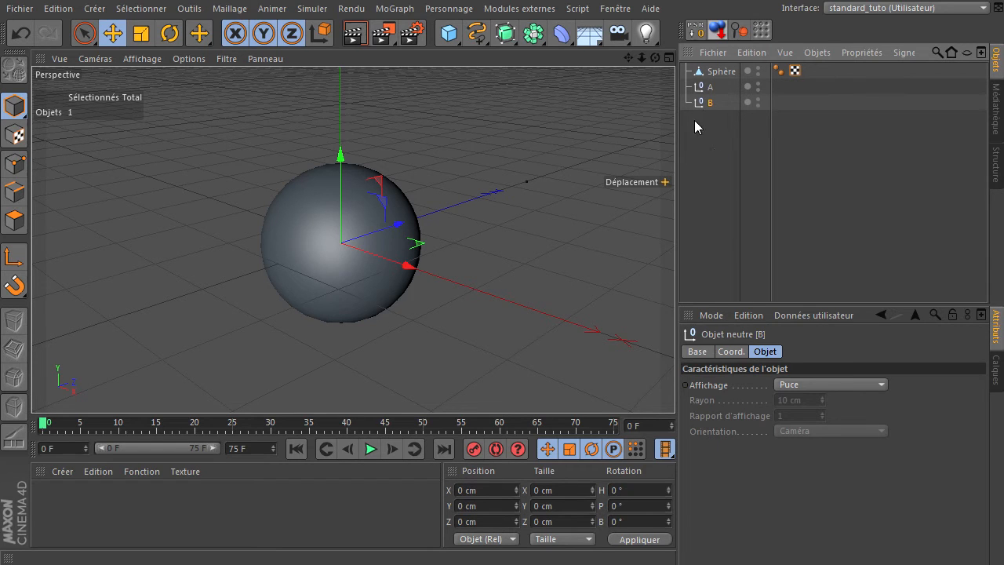
pyautogui.moveTo(703, 101); pyautogui.dragTo(710, 72)
pyautogui.click(701, 103)
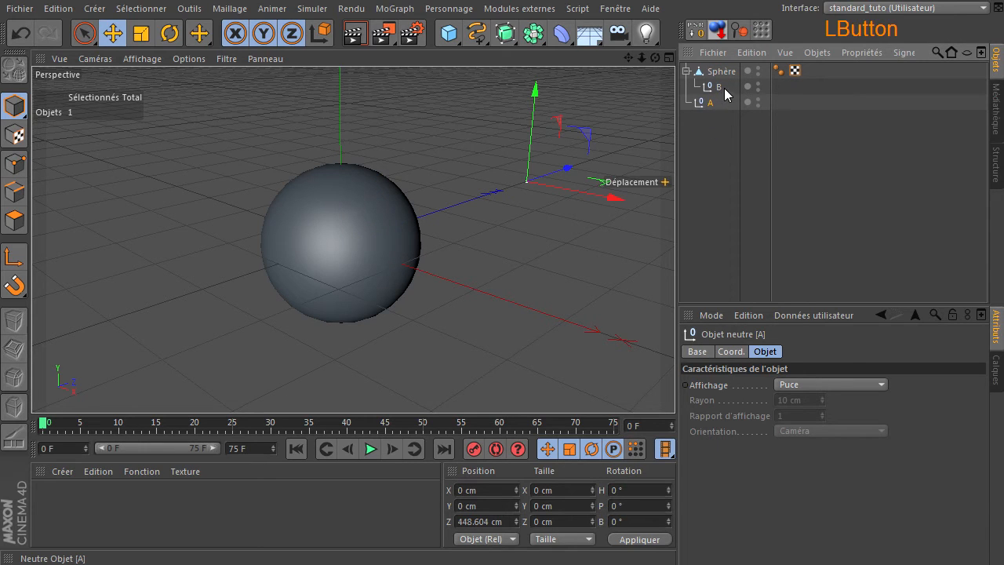
pyautogui.moveTo(713, 86); pyautogui.dragTo(714, 88)
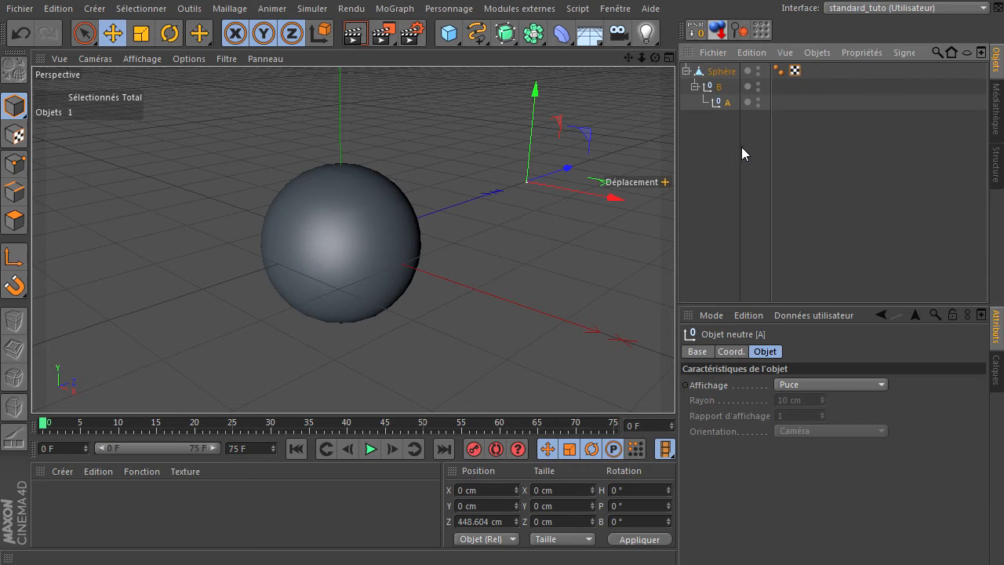
# Step: Set the display of neutral object A to Cube with its orientation set to XY
pyautogui.click(714, 88)
pyautogui.click(716, 103)
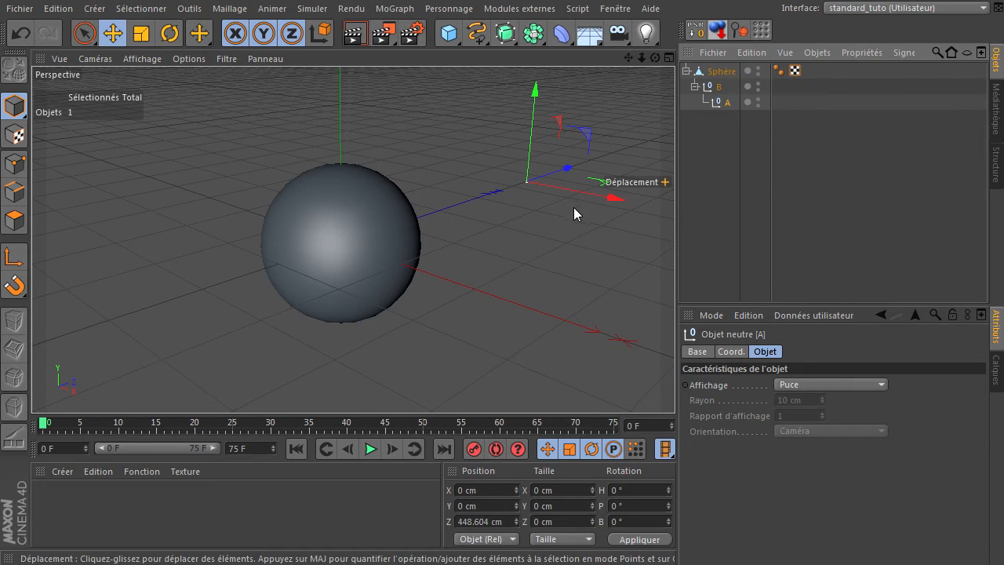
pyautogui.click(793, 384)
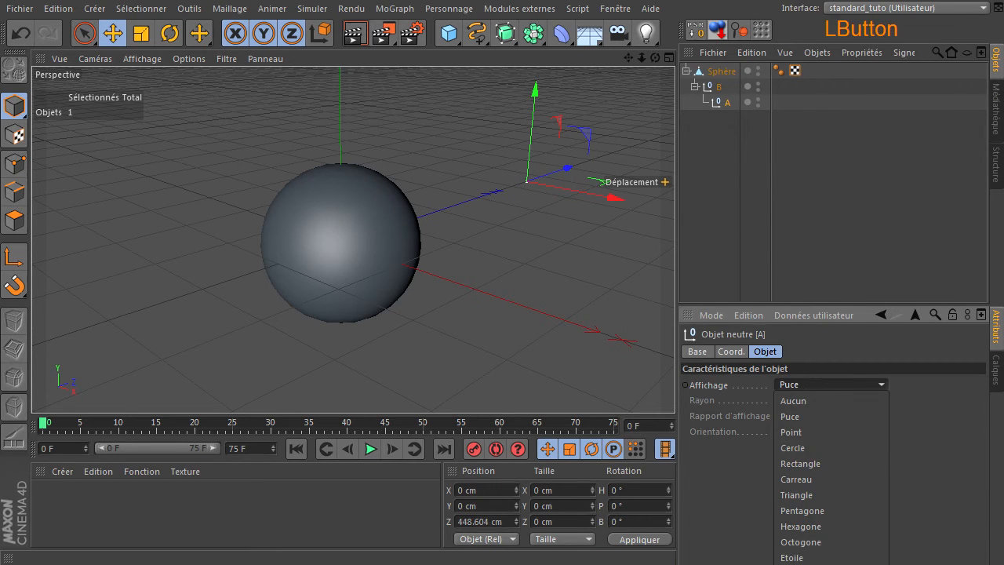
pyautogui.click(800, 475)
pyautogui.click(819, 430)
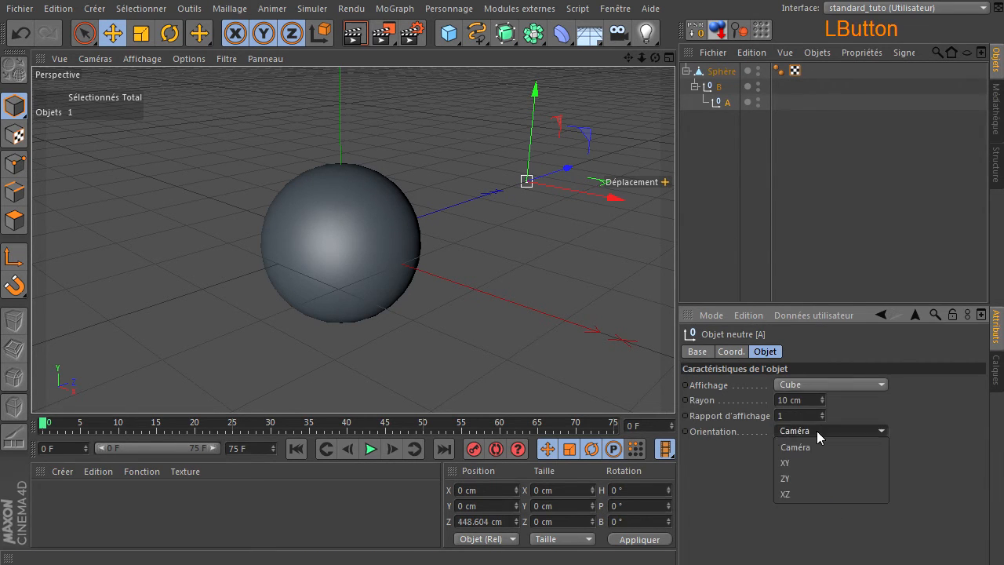
pyautogui.click(805, 463)
# Step: Enable the display colour of neutral object A and set it to bright green, RGB 62, 255, 107
pyautogui.click(696, 352)
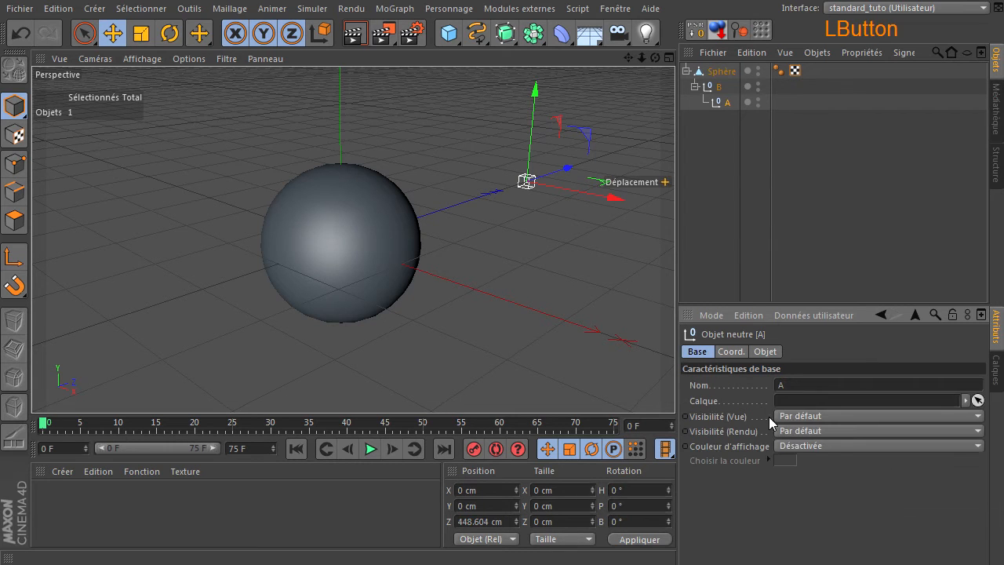
pyautogui.click(801, 446)
pyautogui.click(800, 488)
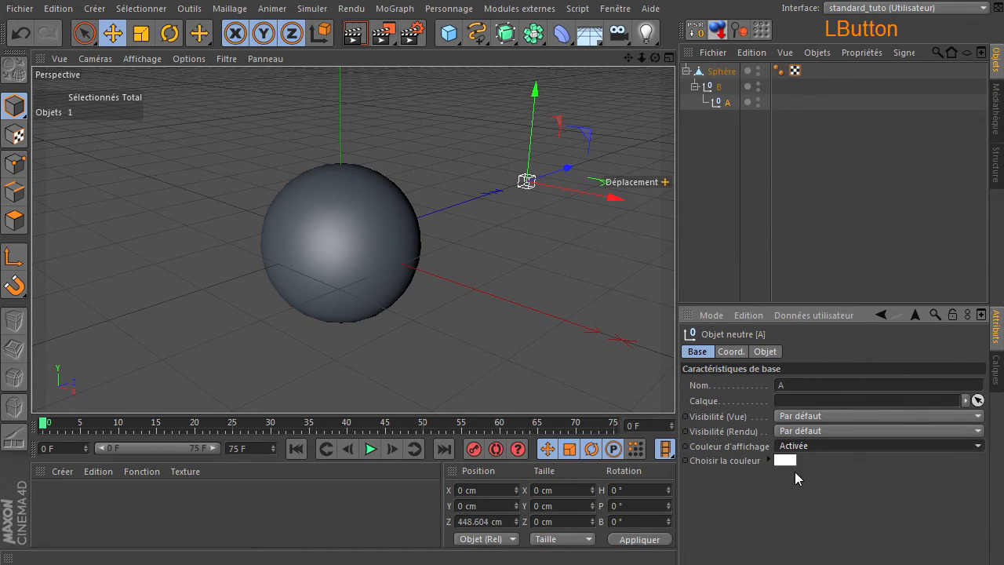
pyautogui.click(785, 460)
pyautogui.moveTo(813, 398); pyautogui.dragTo(778, 414)
pyautogui.click(761, 418)
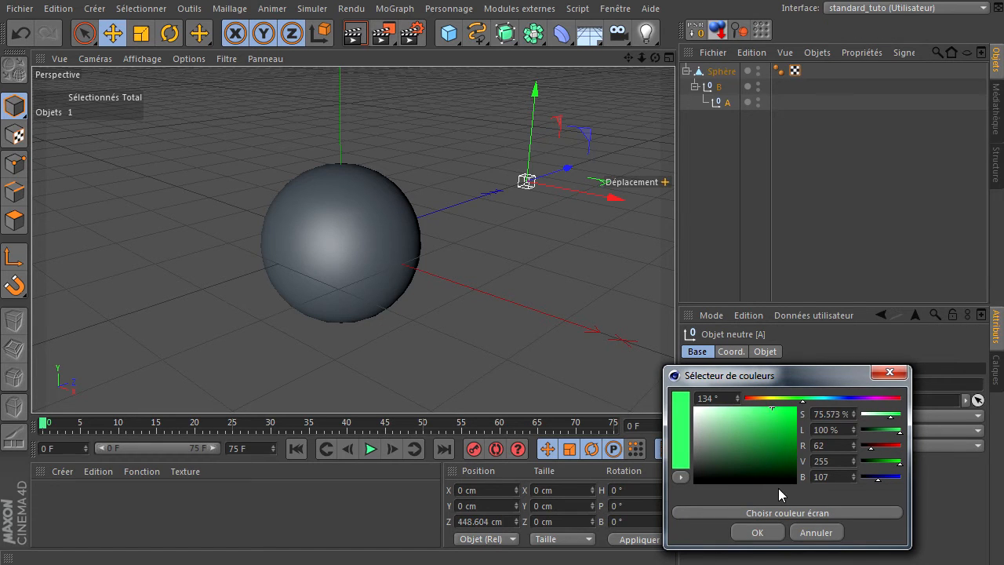
pyautogui.click(757, 531)
pyautogui.click(720, 252)
# Step: Try rotating neutral object B so that A swings around the sphere, and undo the rotation
pyautogui.moveTo(655, 58)
pyautogui.mouseDown()
pyautogui.moveTo(674, 384)
pyautogui.moveTo(656, 57)
pyautogui.moveTo(675, 385)
pyautogui.moveTo(641, 58)
pyautogui.mouseUp()
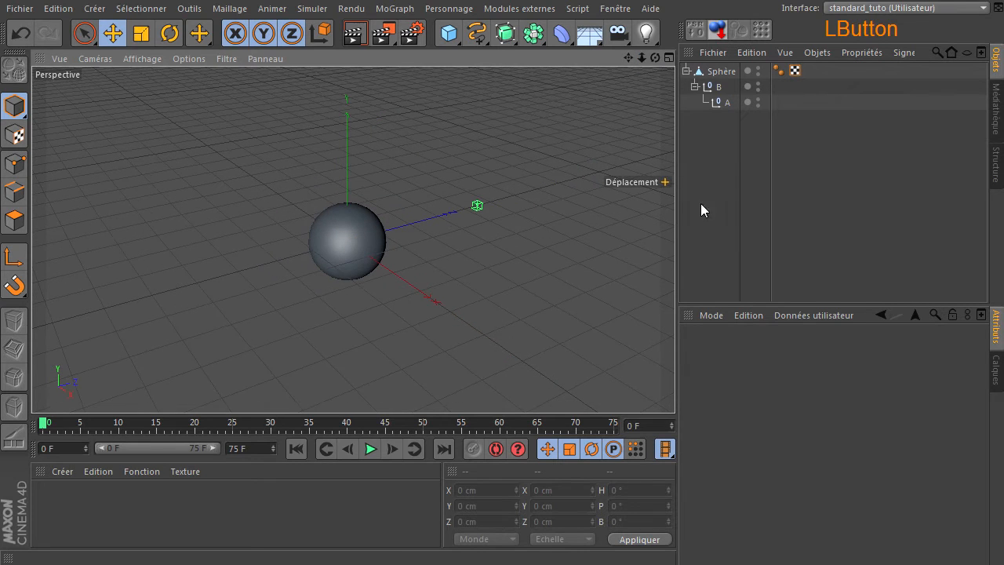
pyautogui.click(715, 87)
pyautogui.click(169, 33)
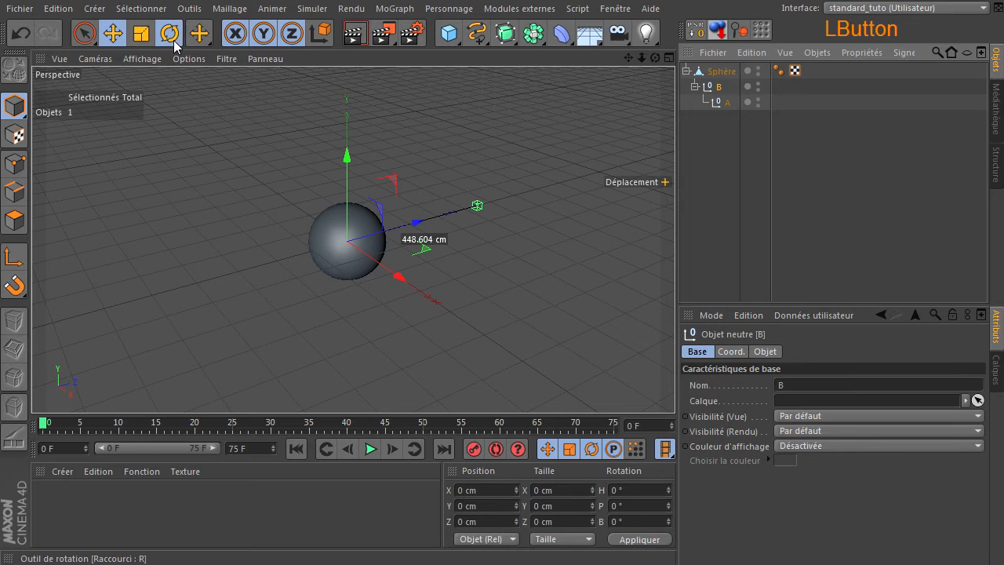
pyautogui.moveTo(358, 274); pyautogui.dragTo(346, 205)
pyautogui.click(20, 33)
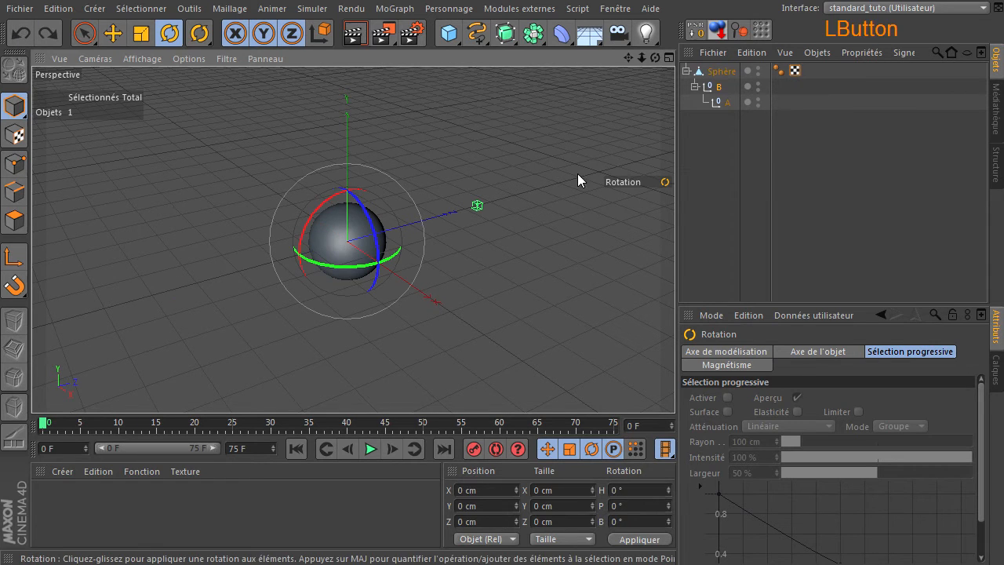
# Step: Deselect all objects and switch the perspective view to shaded display with visible wireframe lines
pyautogui.click(706, 167)
pyautogui.click(85, 33)
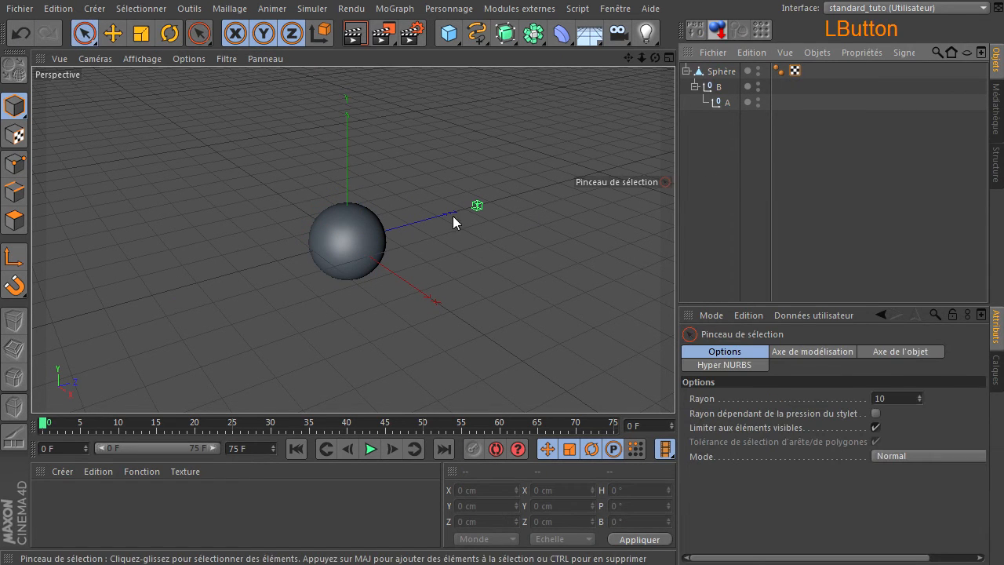
pyautogui.click(142, 60)
pyautogui.click(142, 59)
pyautogui.click(142, 60)
pyautogui.click(149, 98)
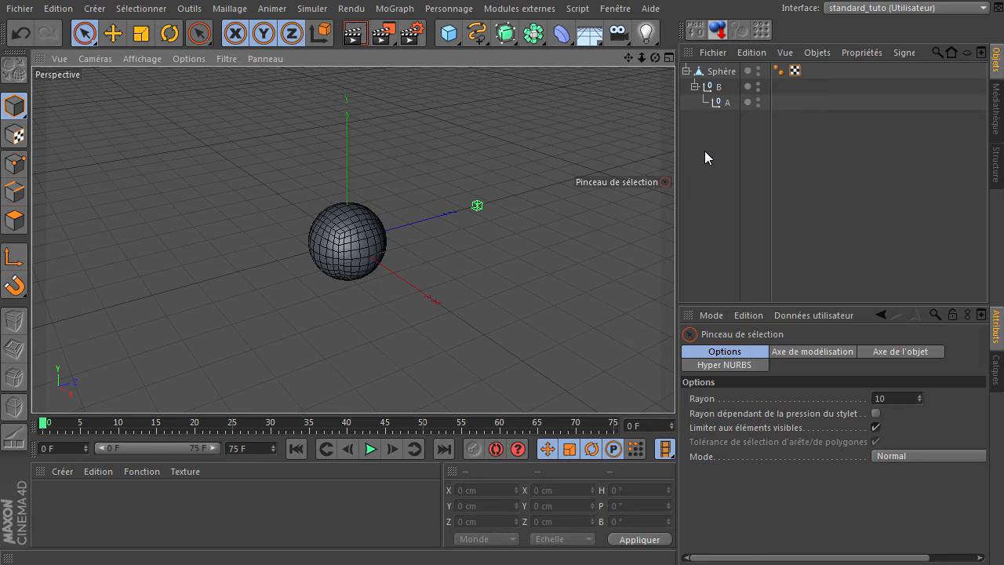
# Step: Add a new Neutre object to the scene and rename it xpresso
pyautogui.moveTo(449, 33); pyautogui.dragTo(519, 54)
pyautogui.doubleClick(702, 69)
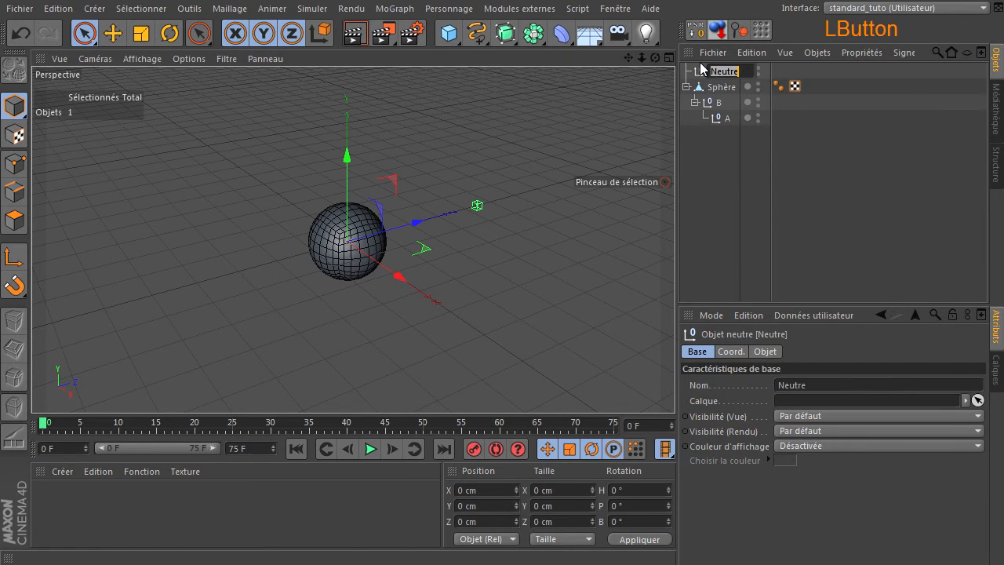
pyautogui.write('xpresso')
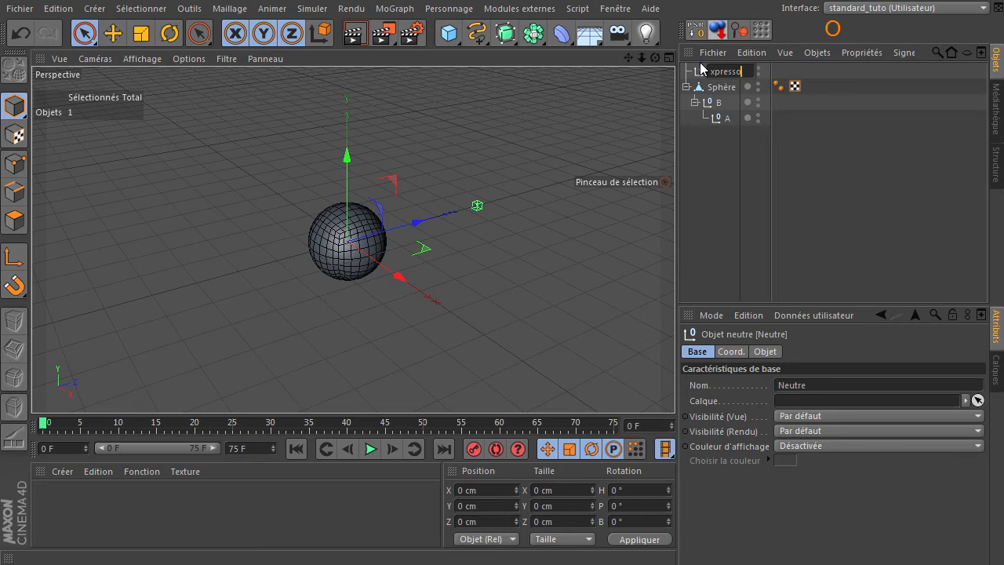
pyautogui.press('Return')
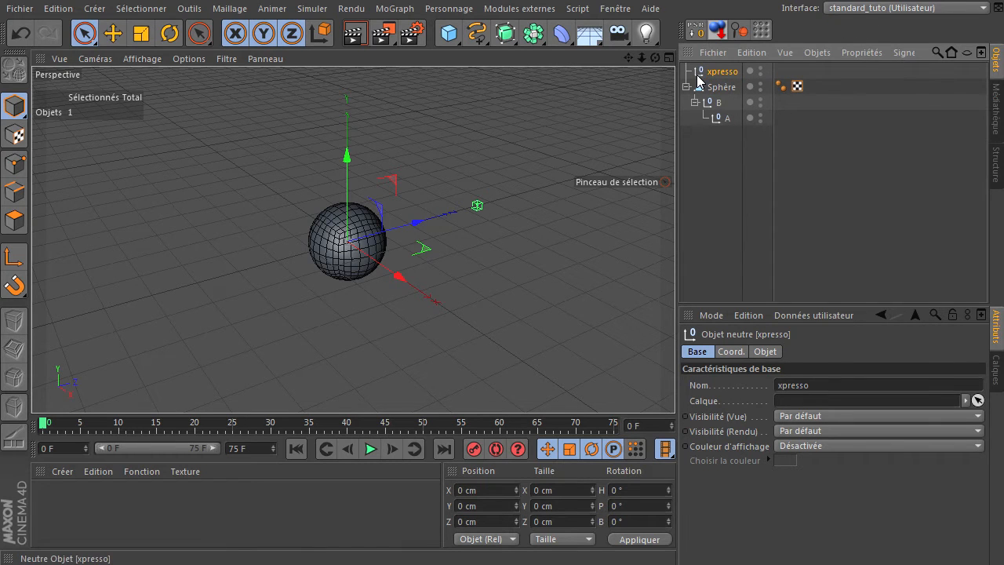
# Step: Attach an XPresso tag to the neutral object xpresso and position its editor window
pyautogui.rightClick(702, 75)
pyautogui.moveTo(710, 85)
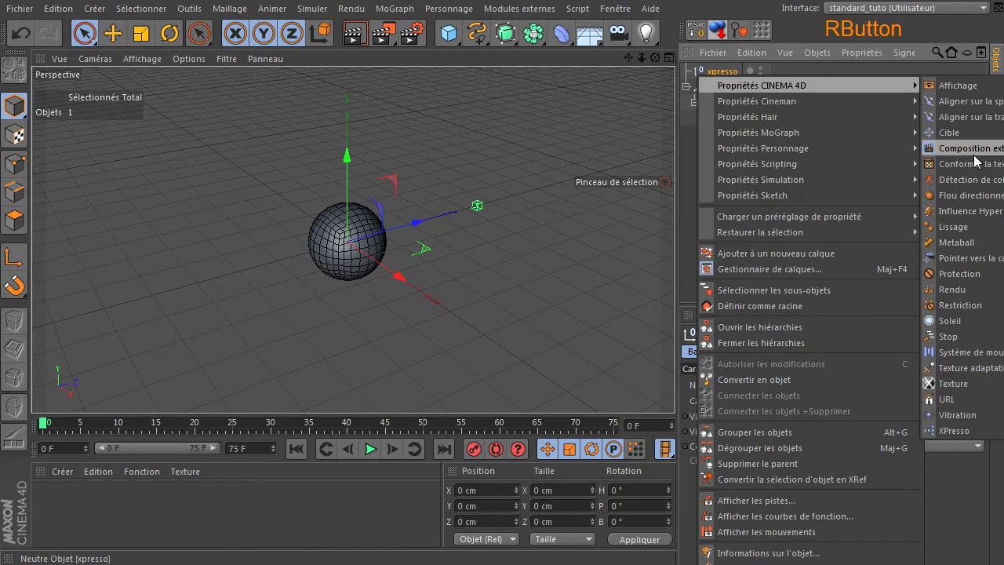
pyautogui.click(954, 429)
pyautogui.moveTo(593, 174); pyautogui.dragTo(570, 181)
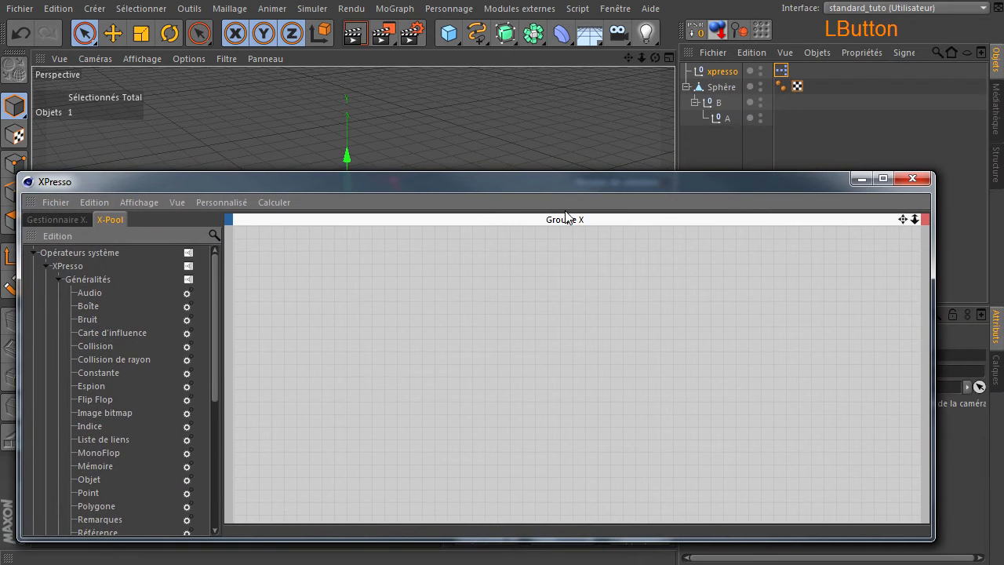
# Step: Add a Collision de rayon node from the Généralités operators to the XPresso graph
pyautogui.scroll(-3, 168, 389)
pyautogui.click(102, 265)
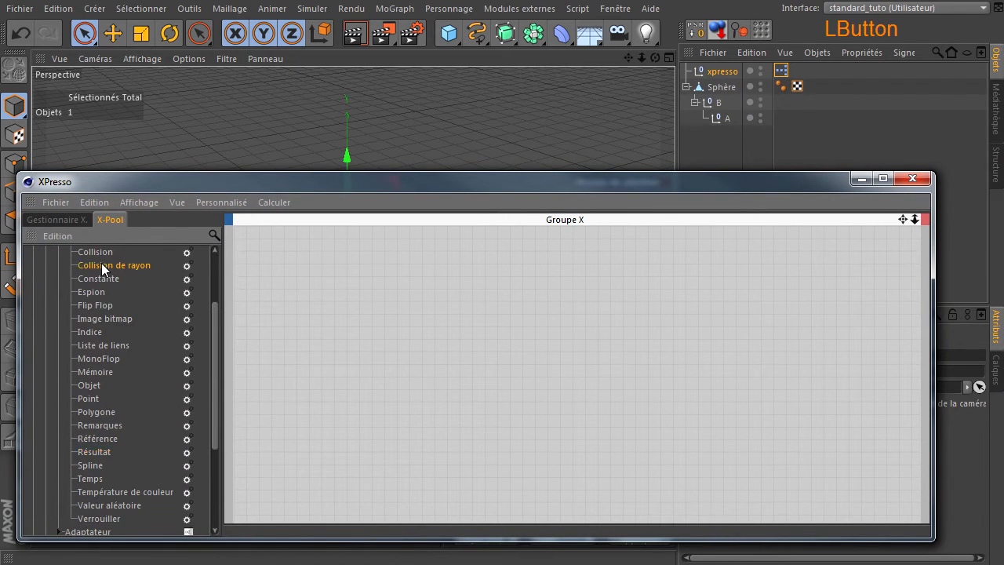
pyautogui.moveTo(529, 335); pyautogui.dragTo(533, 307)
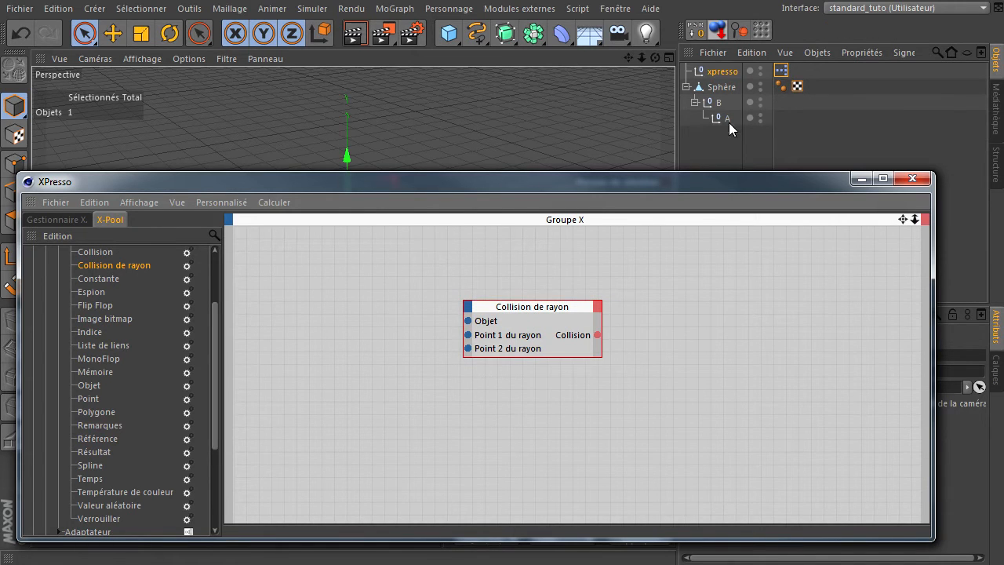
# Step: Add a Sphère node to the graph and connect its Objet output to the Objet input of Collision de rayon
pyautogui.click(721, 86)
pyautogui.moveTo(336, 287); pyautogui.dragTo(338, 287)
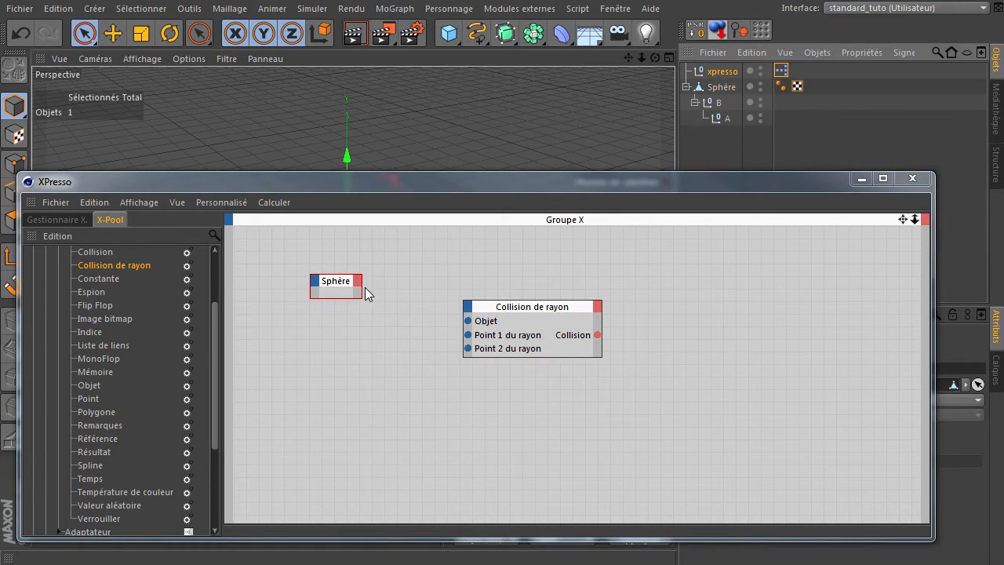
pyautogui.moveTo(468, 321); pyautogui.dragTo(396, 399)
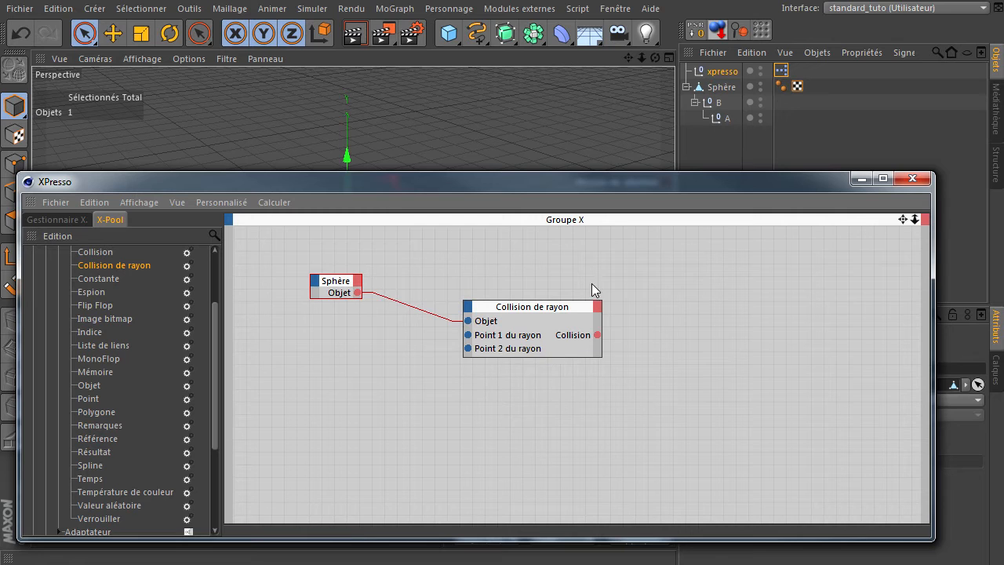
# Step: Add nodes for neutral objects A and B to the XPresso graph beneath the Sphère node
pyautogui.click(717, 122)
pyautogui.moveTo(342, 333); pyautogui.dragTo(339, 331)
pyautogui.moveTo(708, 106); pyautogui.dragTo(350, 377)
# Step: Connect the Position globale of A to Point 1 du rayon and that of B to Point 2 du rayon
pyautogui.moveTo(468, 338); pyautogui.dragTo(359, 324)
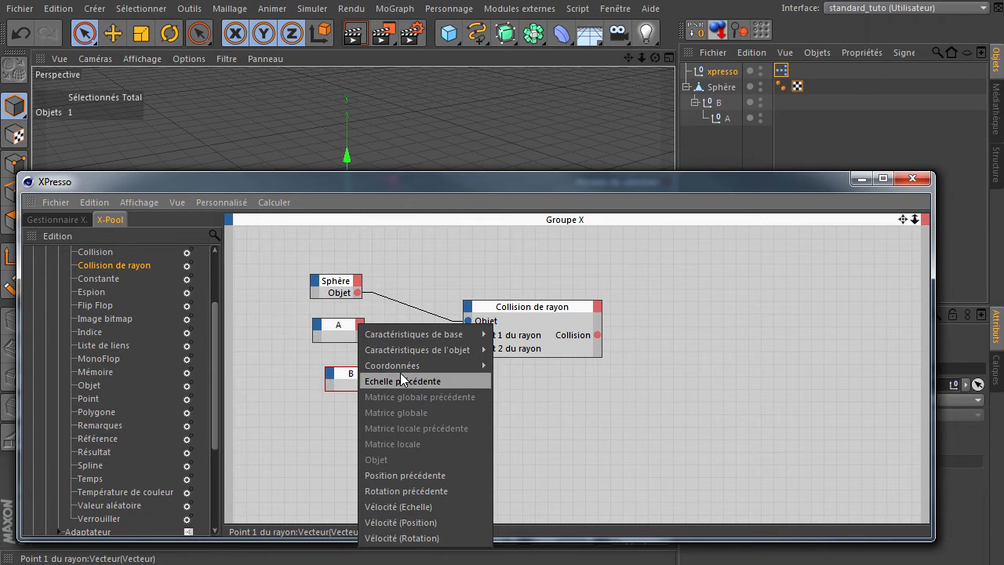
pyautogui.moveTo(427, 367)
pyautogui.moveTo(555, 427)
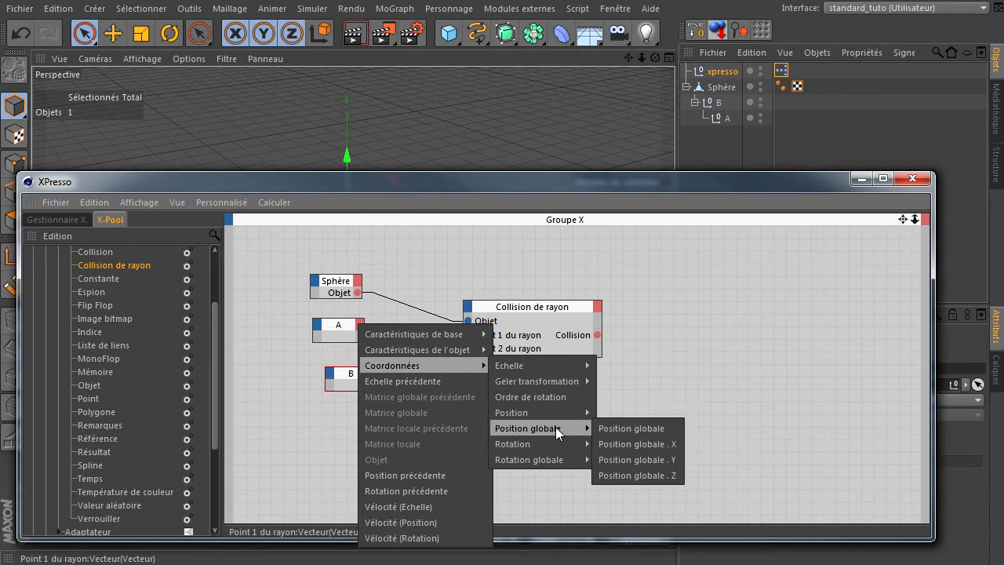
pyautogui.click(610, 428)
pyautogui.moveTo(468, 348); pyautogui.dragTo(373, 380)
pyautogui.moveTo(403, 412)
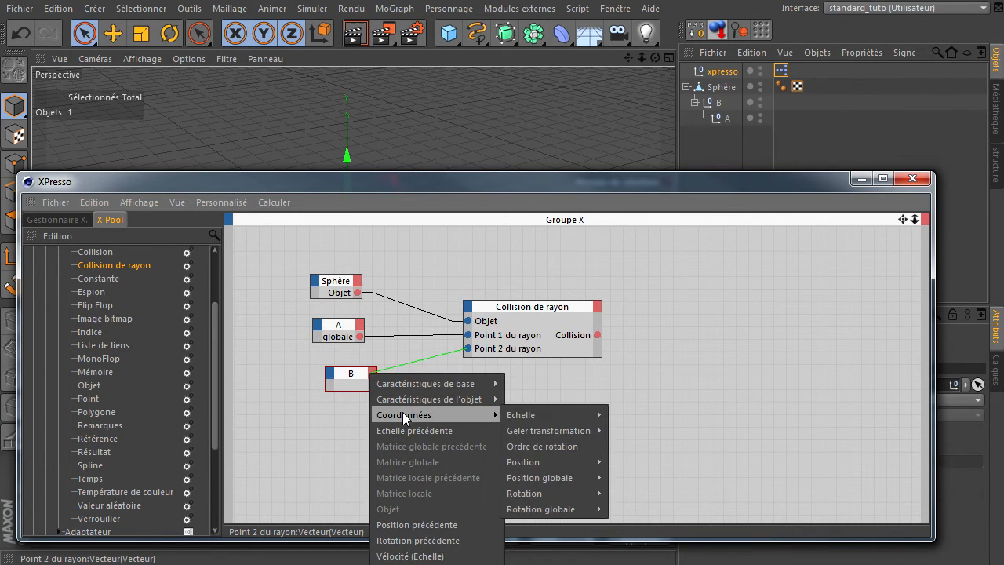
pyautogui.moveTo(554, 464)
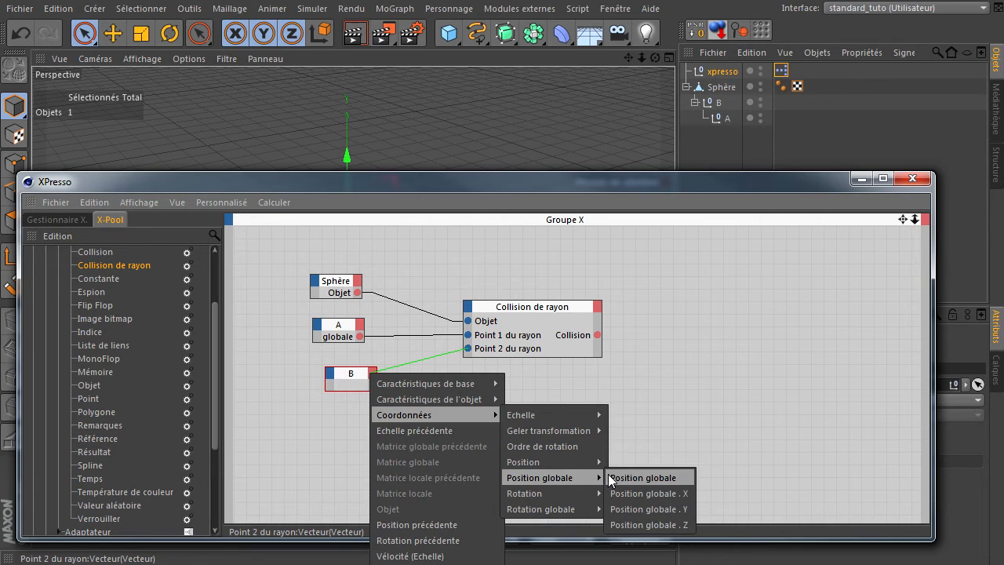
pyautogui.click(611, 475)
# Step: Arrange the Sphère, A and B nodes in a compact column with Collision de rayon close beside them
pyautogui.keyDown('ctrl'); pyautogui.click(336, 322); pyautogui.keyUp('ctrl')
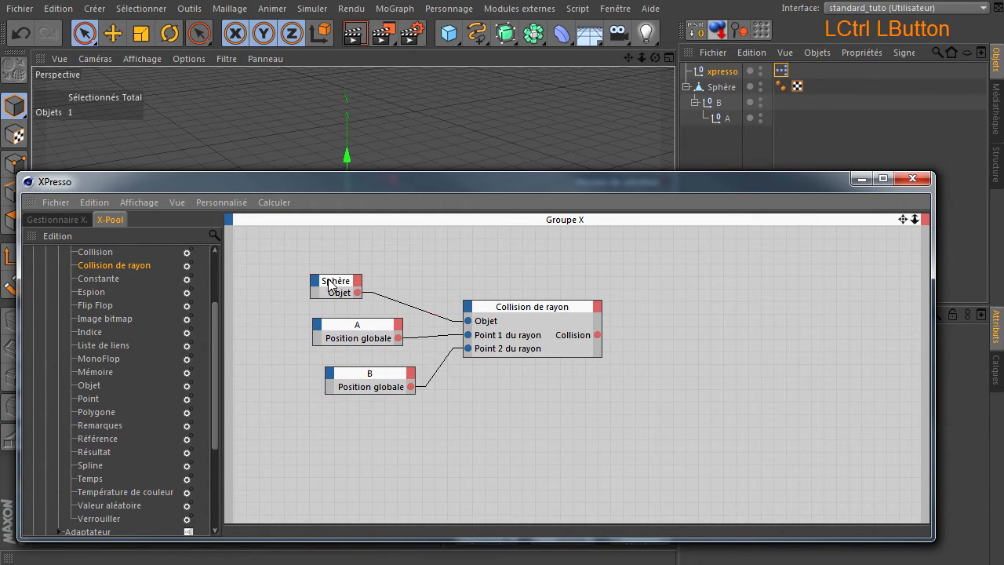
pyautogui.moveTo(329, 281); pyautogui.dragTo(342, 287)
pyautogui.moveTo(350, 327); pyautogui.dragTo(323, 322)
pyautogui.moveTo(333, 380); pyautogui.dragTo(293, 361)
pyautogui.moveTo(539, 310); pyautogui.dragTo(478, 302)
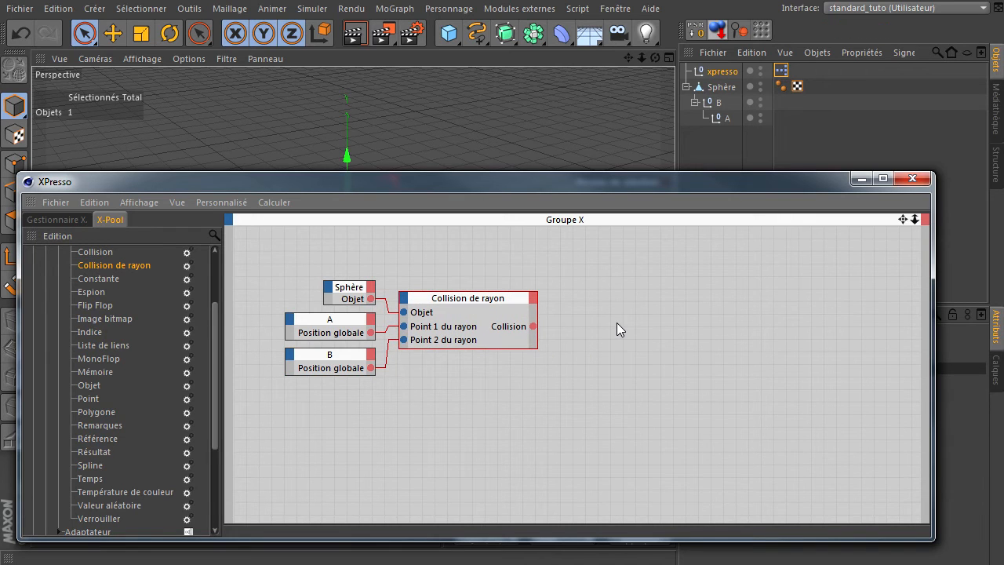
# Step: Turn off the Tester option of the Collision de rayon node
pyautogui.click(485, 301)
pyautogui.moveTo(587, 184); pyautogui.dragTo(269, 140)
pyautogui.click(789, 384)
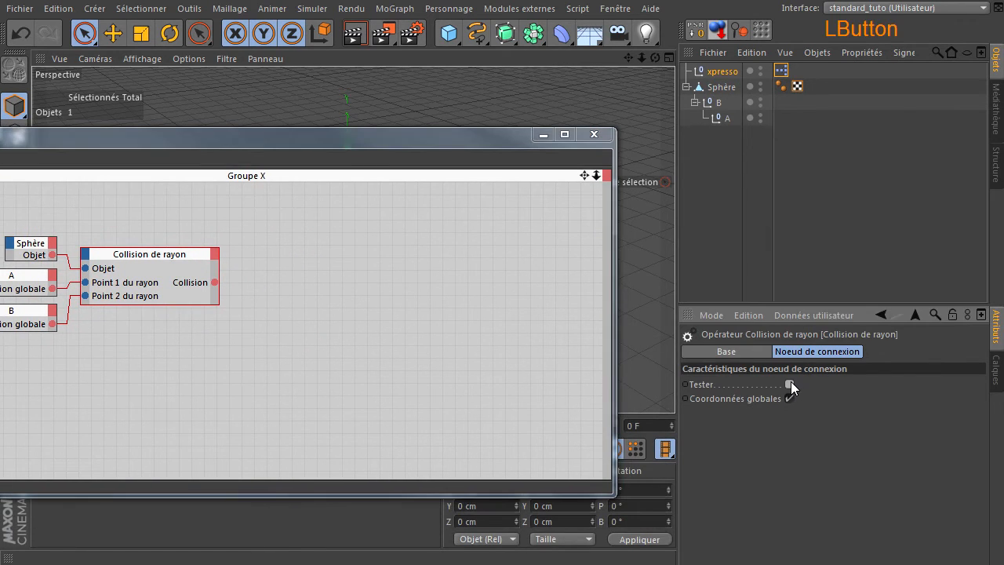
pyautogui.moveTo(312, 145); pyautogui.dragTo(658, 136)
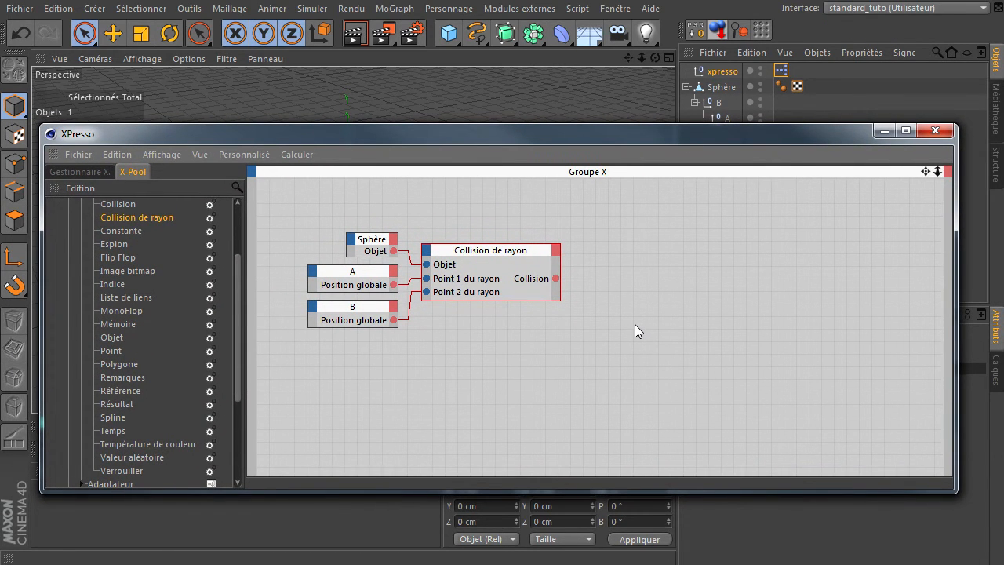
# Step: Add a Position du choc output to the Collision de rayon node and widen the node to fit its labels
pyautogui.click(557, 248)
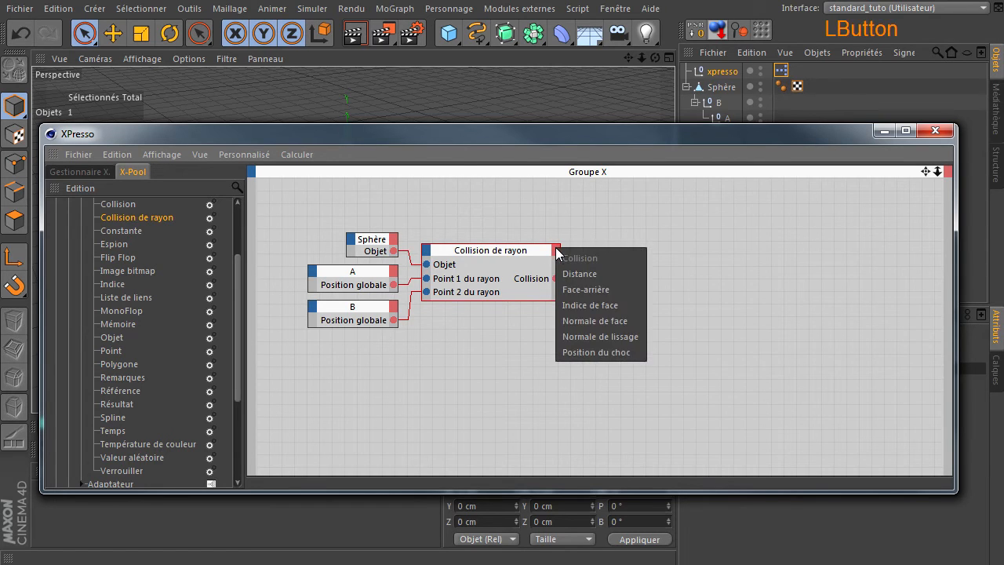
pyautogui.click(602, 351)
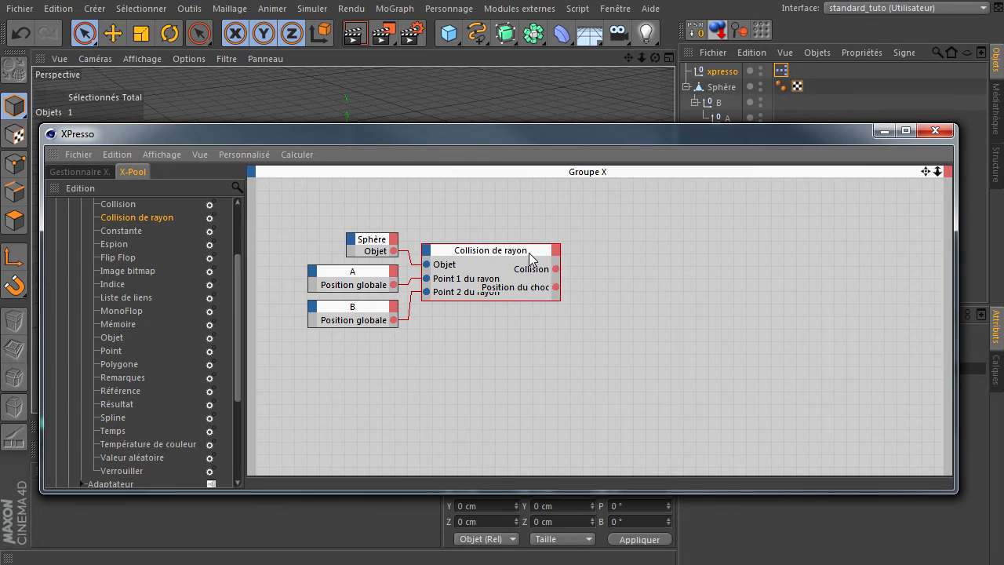
pyautogui.moveTo(559, 262); pyautogui.dragTo(593, 262)
pyautogui.click(671, 327)
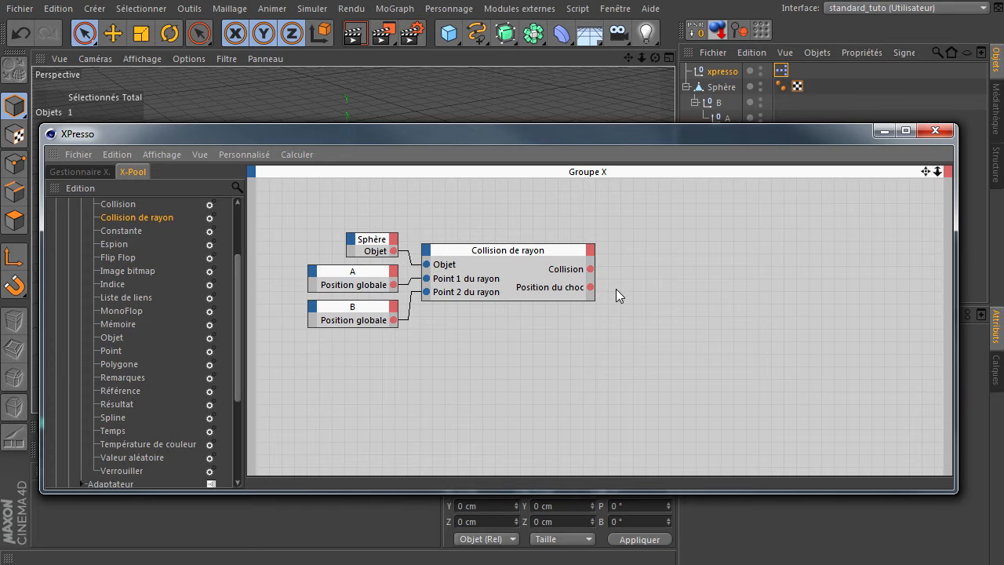
# Step: Move the XPresso editor out of the way and attach a Vibration tag to neutral object B
pyautogui.moveTo(644, 134); pyautogui.dragTo(659, 474)
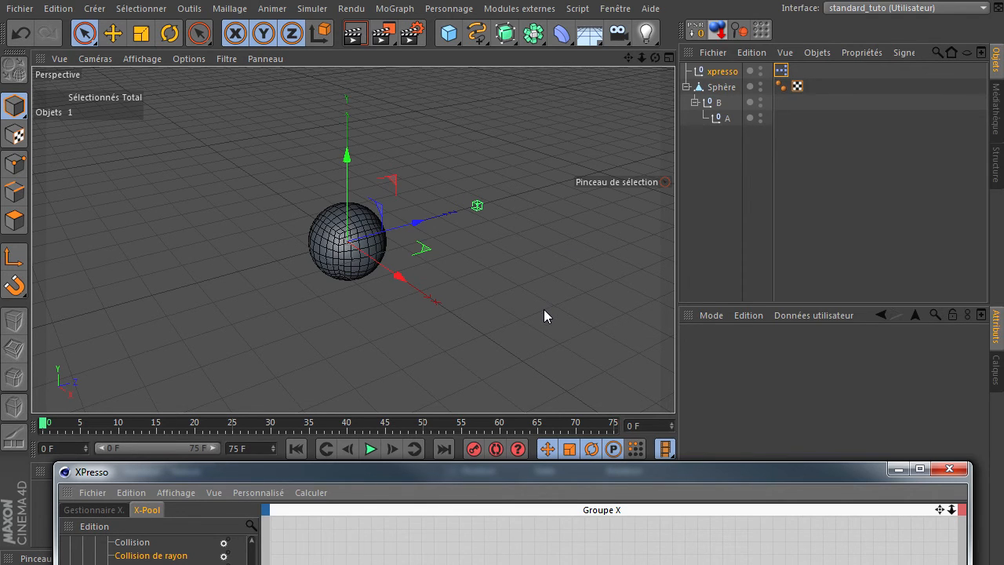
pyautogui.click(717, 102)
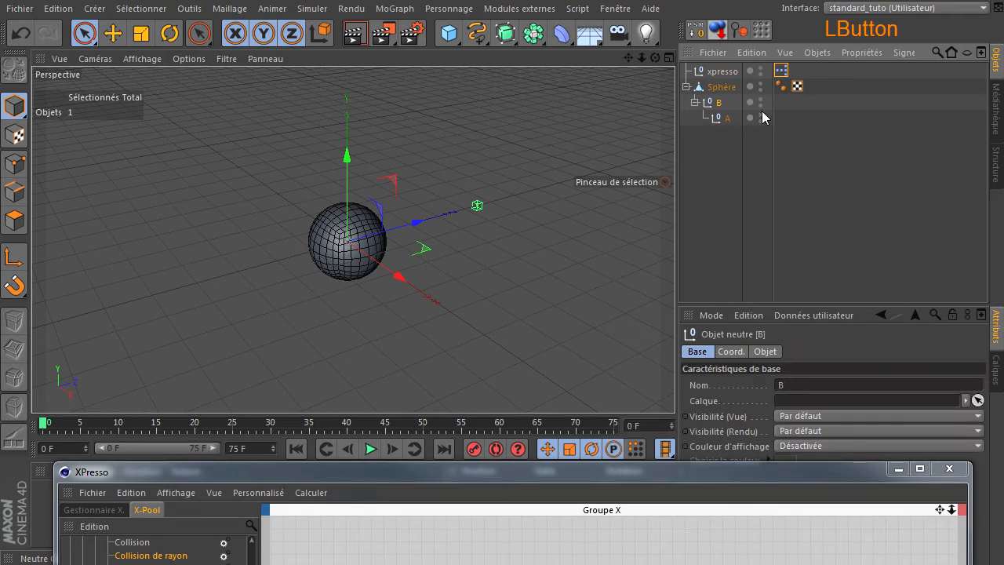
pyautogui.click(711, 107)
pyautogui.rightClick(710, 104)
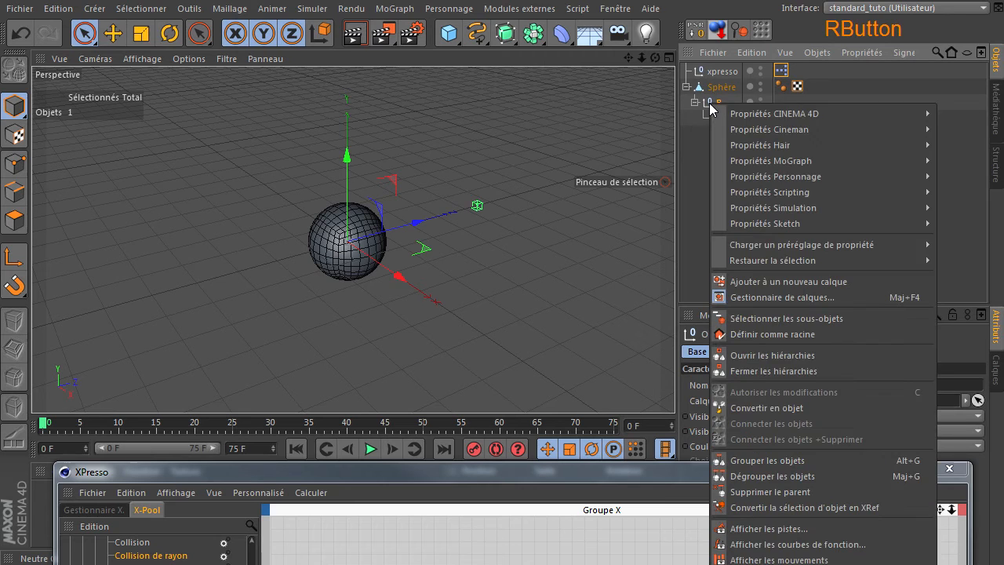
pyautogui.moveTo(770, 115)
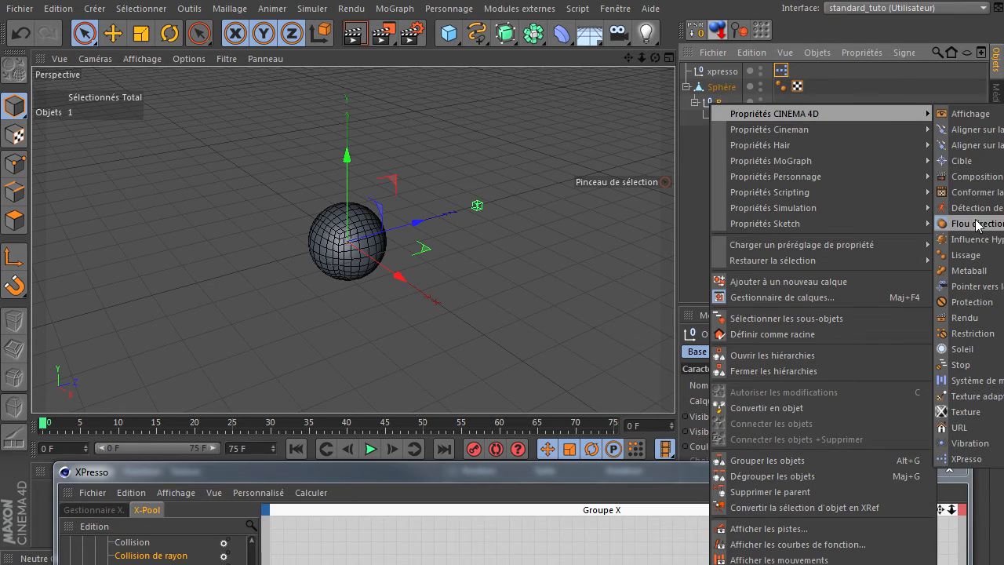
pyautogui.click(957, 444)
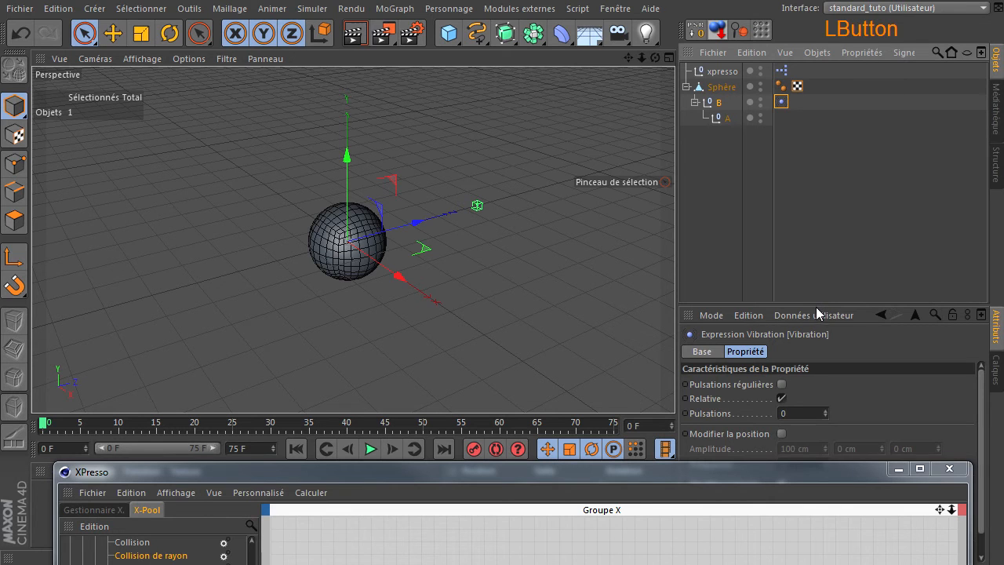
# Step: Enlarge the attributes area, close the XPresso editor and show the properties of B's Vibration tag
pyautogui.moveTo(818, 305); pyautogui.dragTo(826, 198)
pyautogui.click(949, 470)
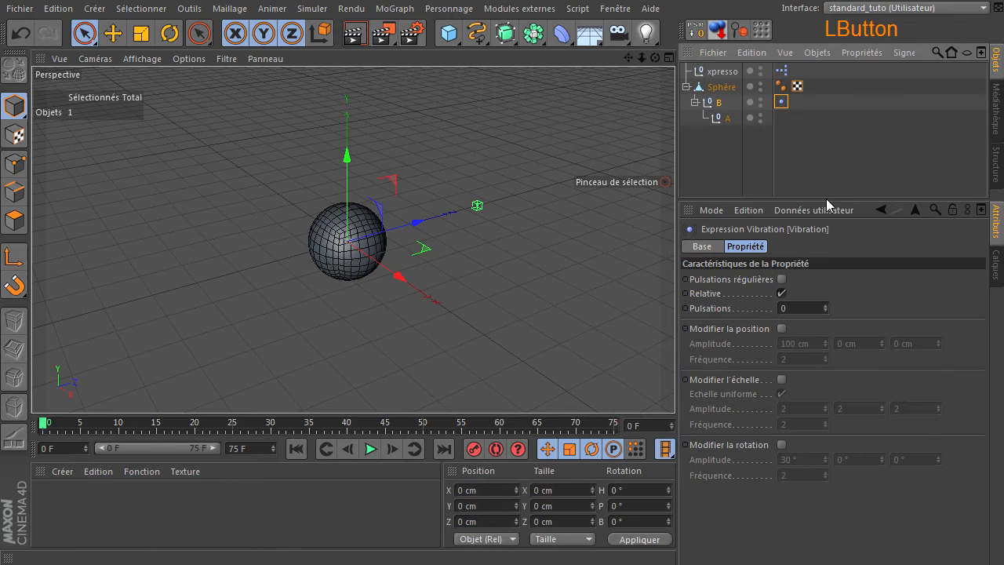
pyautogui.click(780, 103)
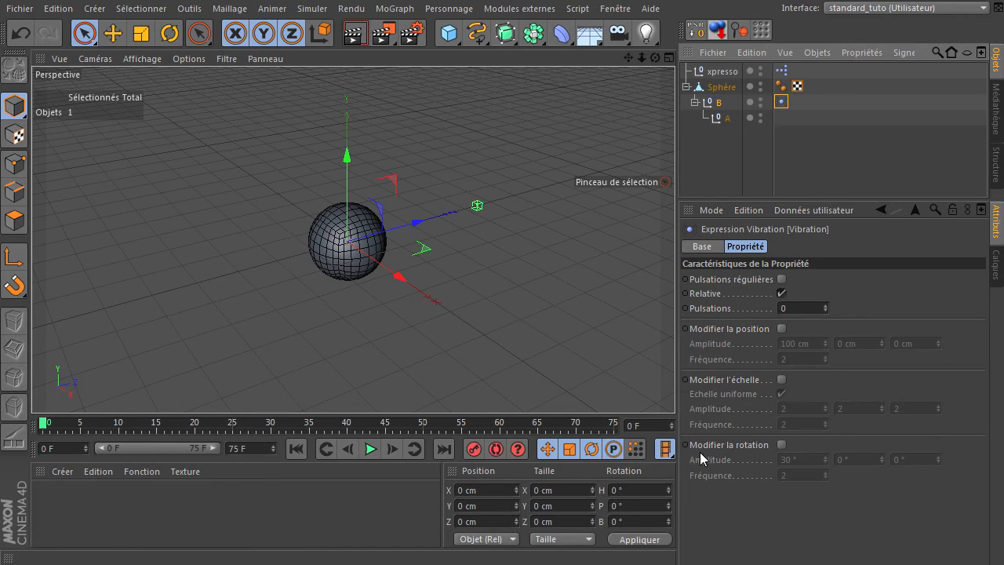
# Step: Enable rotation modification on B's Vibration tag and set its amplitude to 360° on all three axes
pyautogui.click(782, 445)
pyautogui.click(814, 459)
pyautogui.write('30')
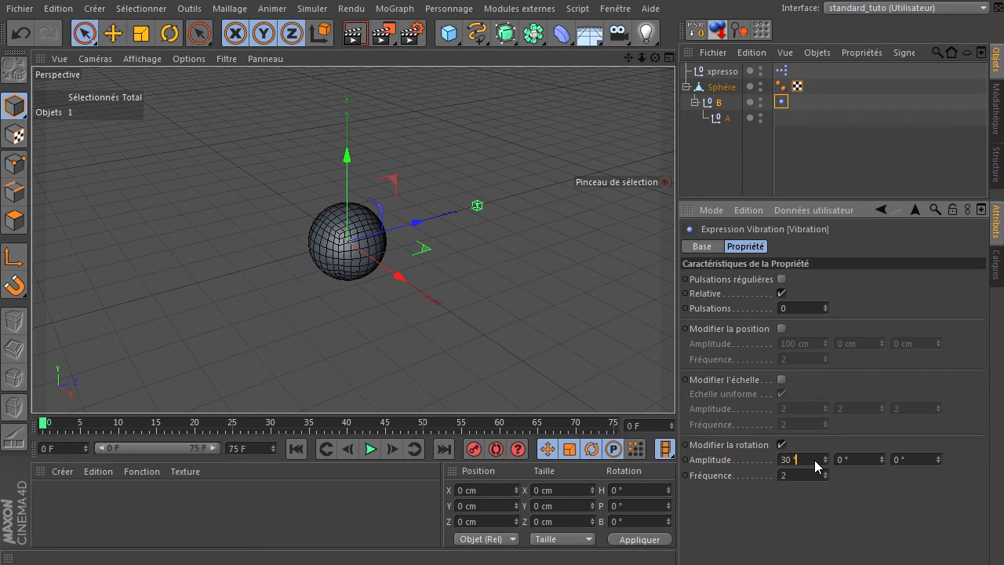
pyautogui.press('BackSpace')
pyautogui.write('60')
pyautogui.click(877, 459)
pyautogui.write('360')
pyautogui.click(922, 461)
pyautogui.write('360')
# Step: Set the rotation frequency of B's Vibration tag to 0.5
pyautogui.click(816, 475)
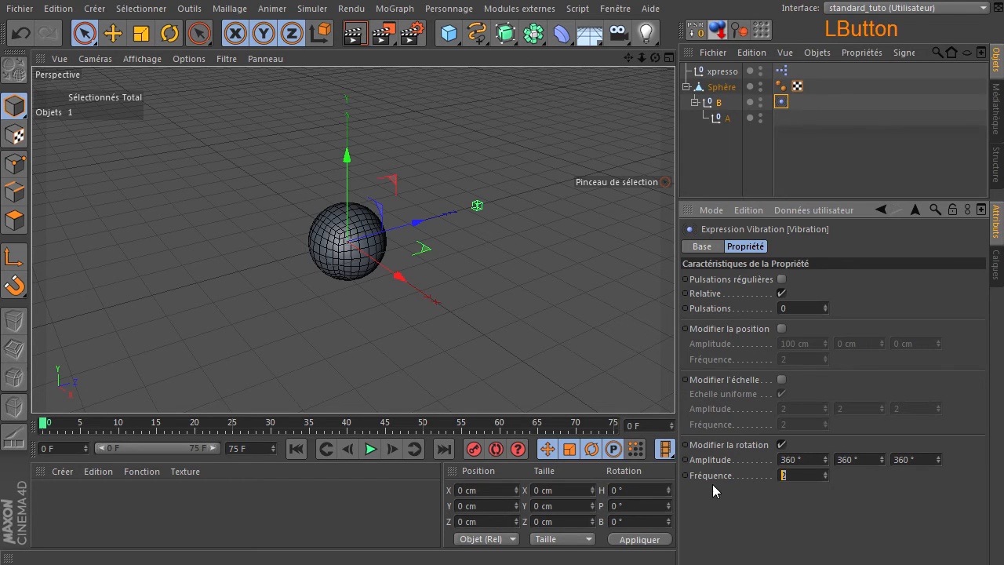
pyautogui.write('0')
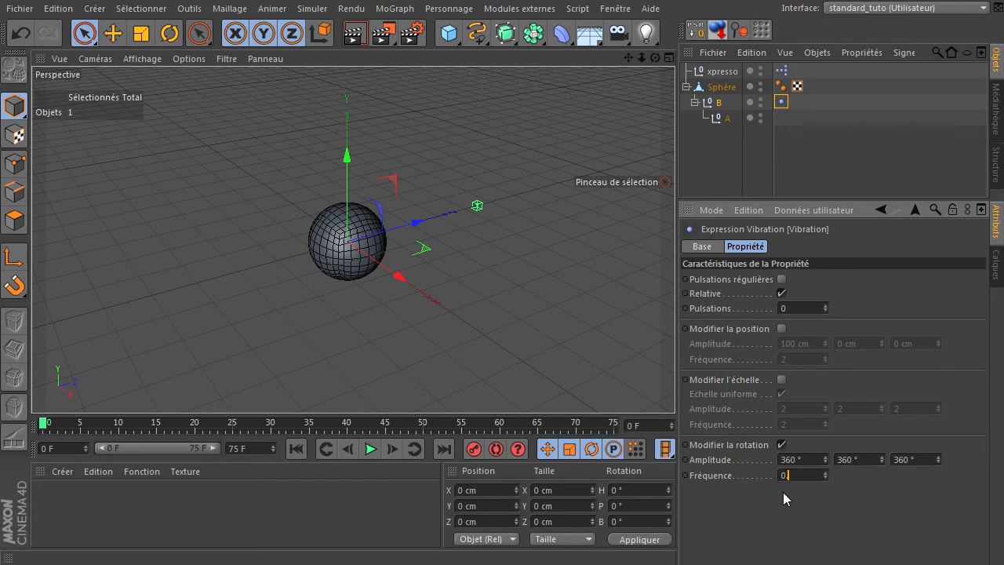
pyautogui.write('.5')
pyautogui.click(807, 509)
# Step: Extend the animation to 750 frames, show the whole range in the timeline and start playback
pyautogui.click(258, 452)
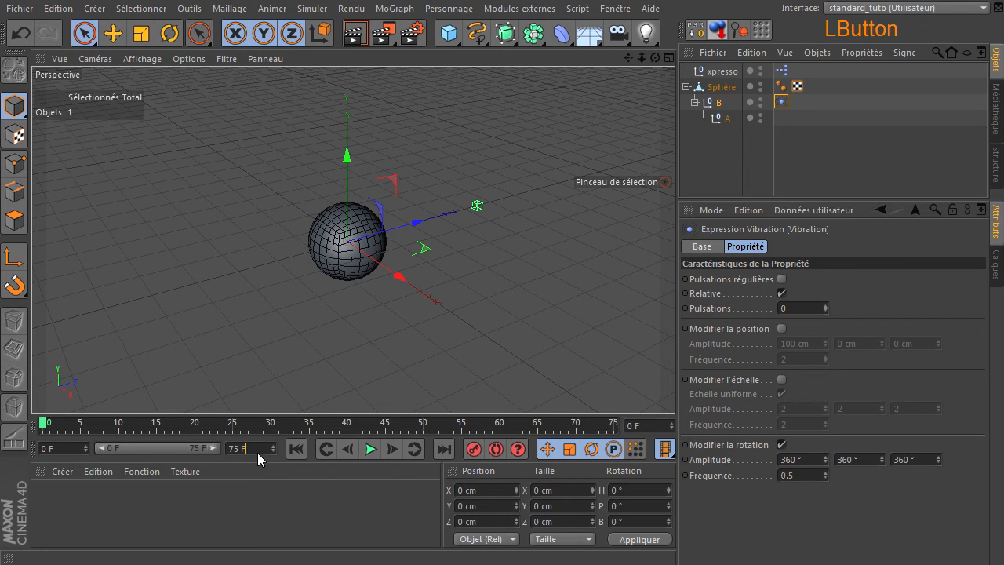
pyautogui.write('75')
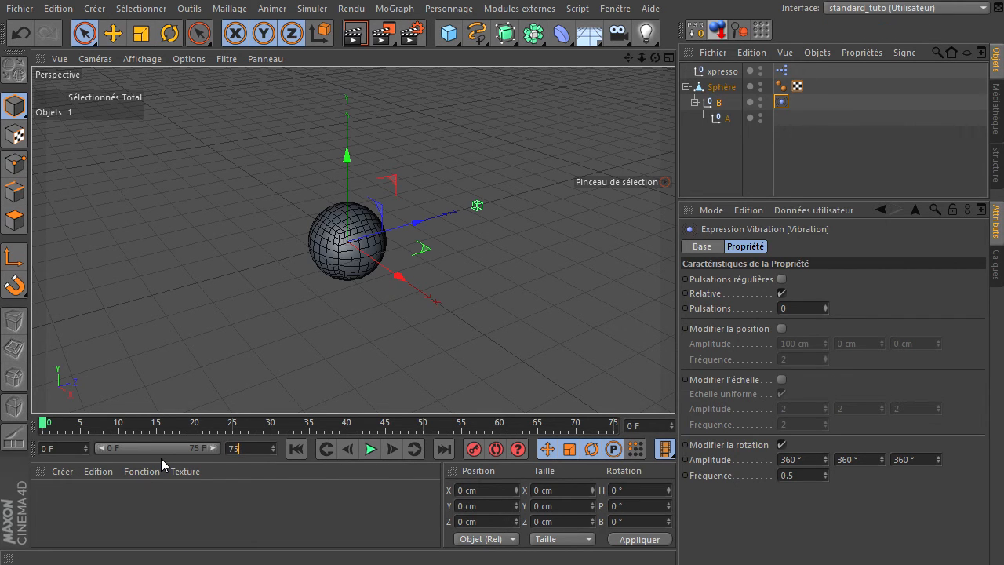
pyautogui.write('0')
pyautogui.press('Return')
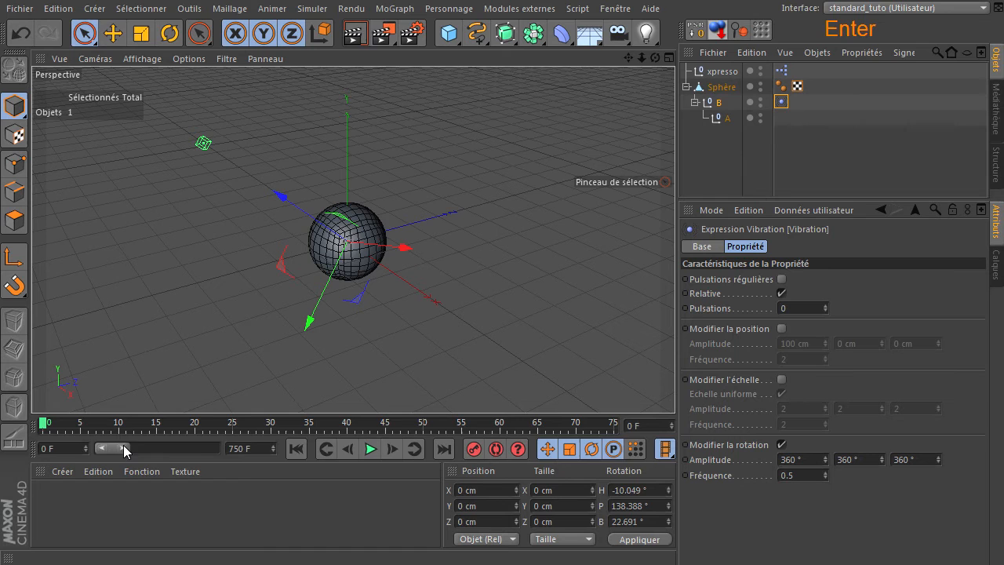
pyautogui.moveTo(126, 449); pyautogui.dragTo(266, 452)
pyautogui.click(372, 447)
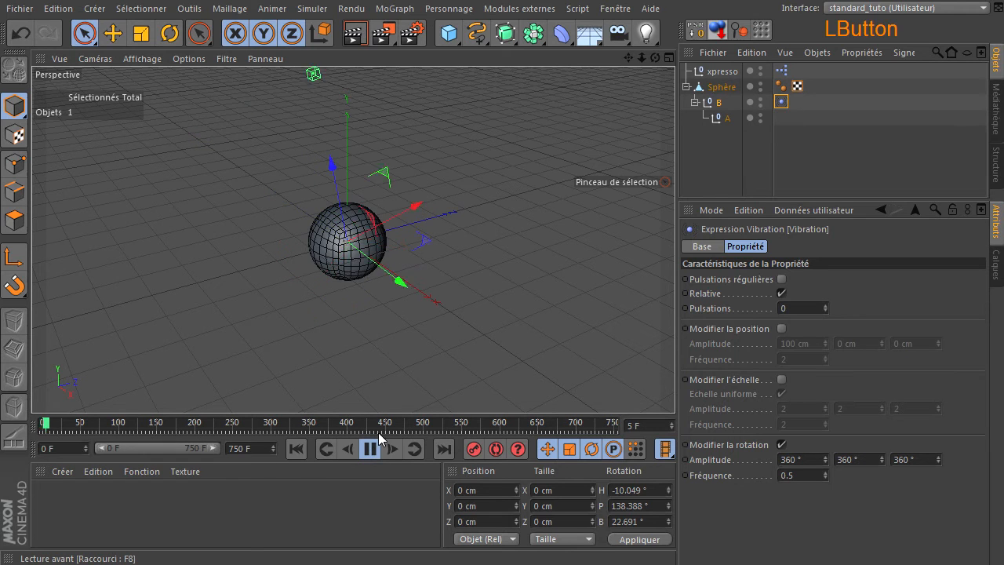
# Step: Lower the Vibration tag's rotation frequency to 0.2 and finally to 0.1 while the animation plays
pyautogui.click(803, 475)
pyautogui.press('BackSpace')
pyautogui.press('BackSpace')
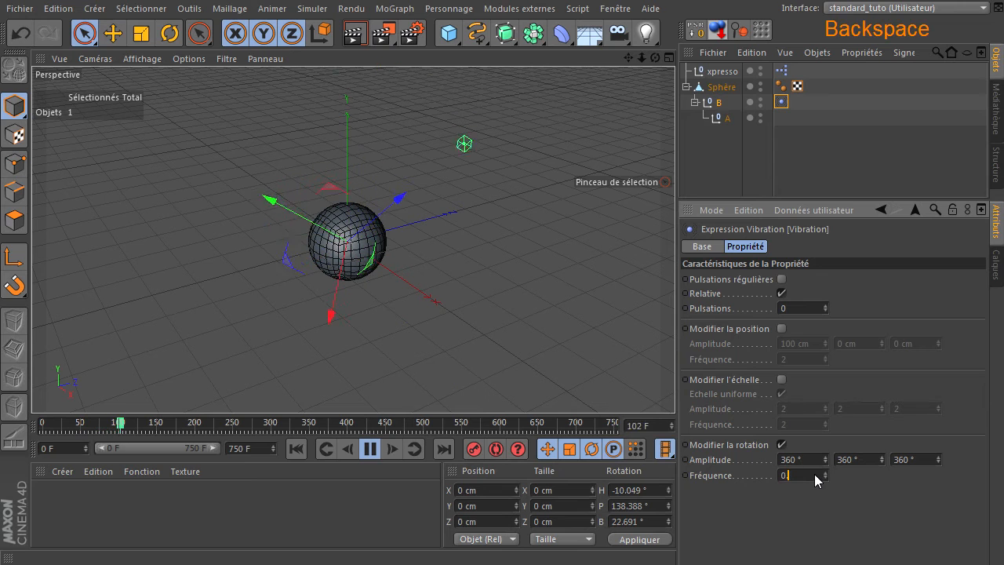
pyautogui.write('.2')
pyautogui.press('Return')
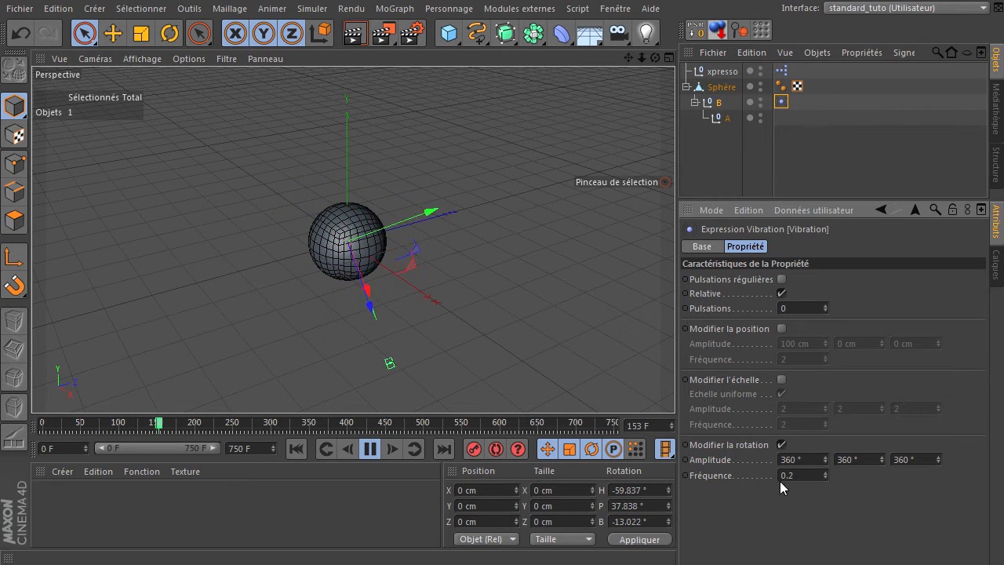
pyautogui.moveTo(789, 473); pyautogui.dragTo(847, 486)
pyautogui.write('1')
pyautogui.press('Return')
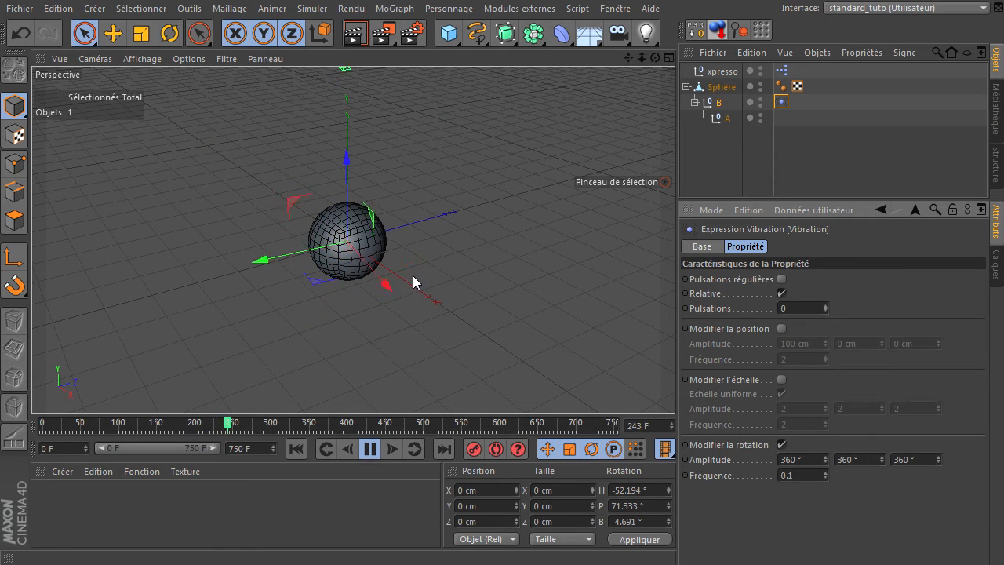
# Step: Watch B's rotation play from the start, stop playback and return to frame 0
pyautogui.moveTo(629, 58)
pyautogui.mouseDown()
pyautogui.moveTo(674, 385)
pyautogui.moveTo(625, 60)
pyautogui.mouseUp()
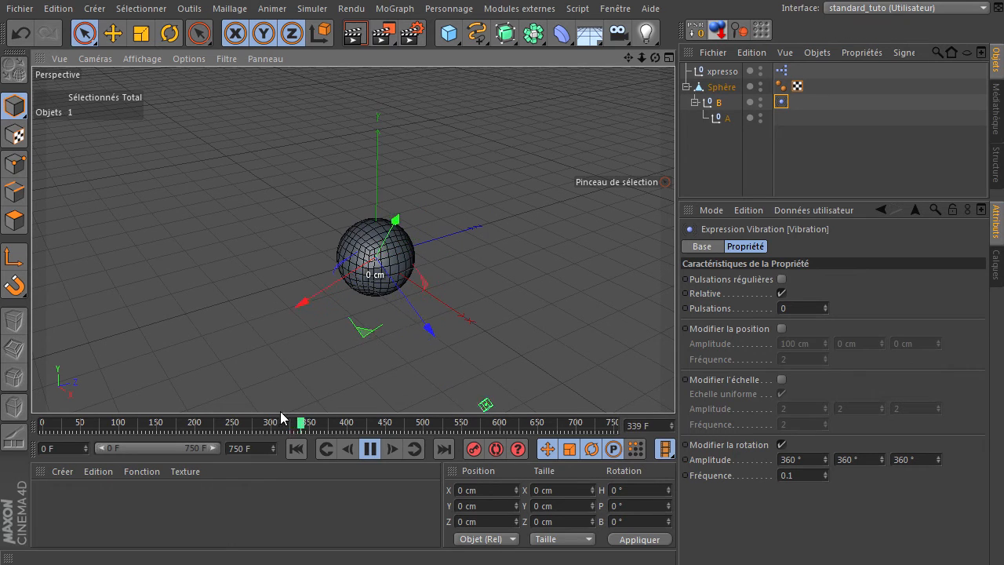
pyautogui.click(297, 448)
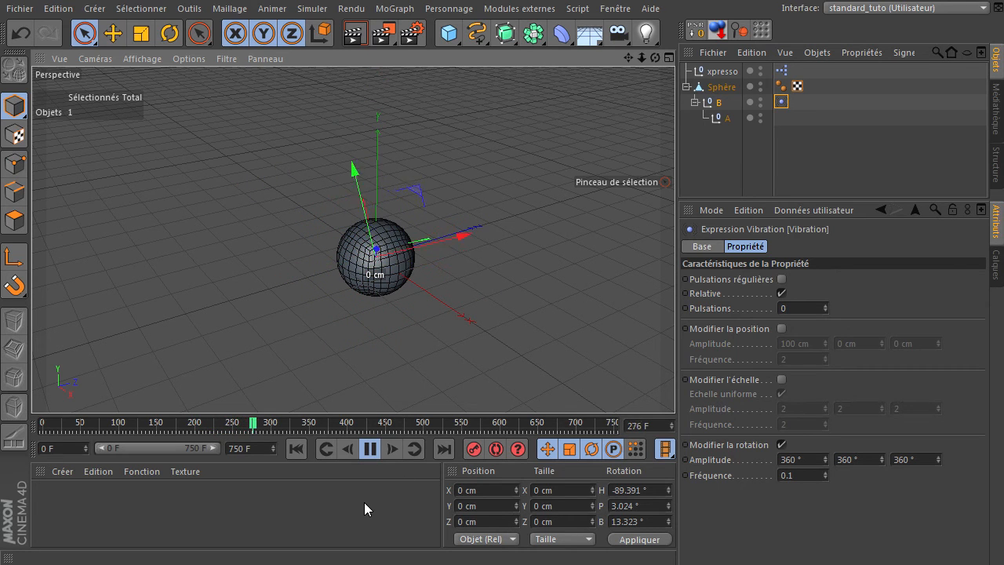
pyautogui.click(370, 452)
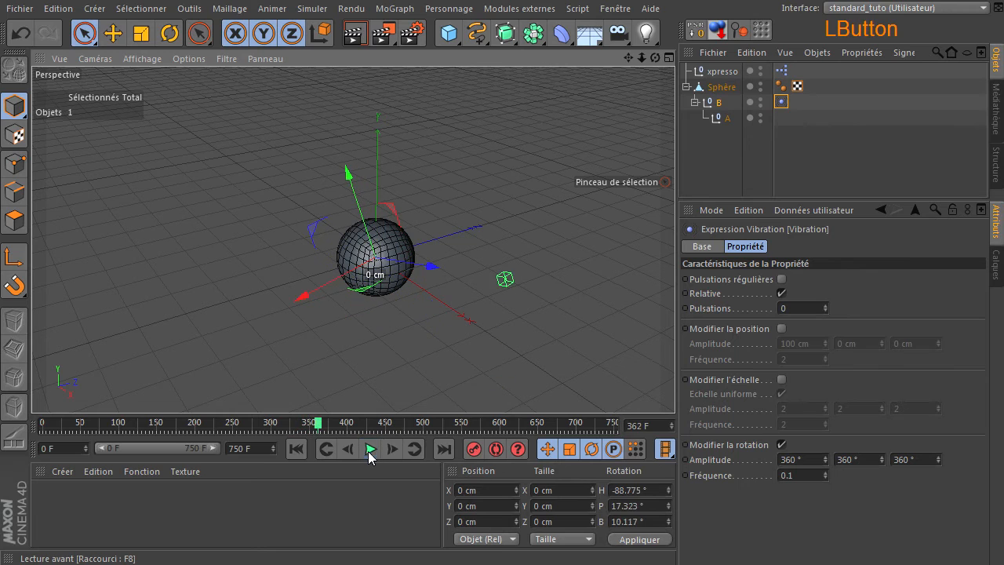
pyautogui.click(297, 448)
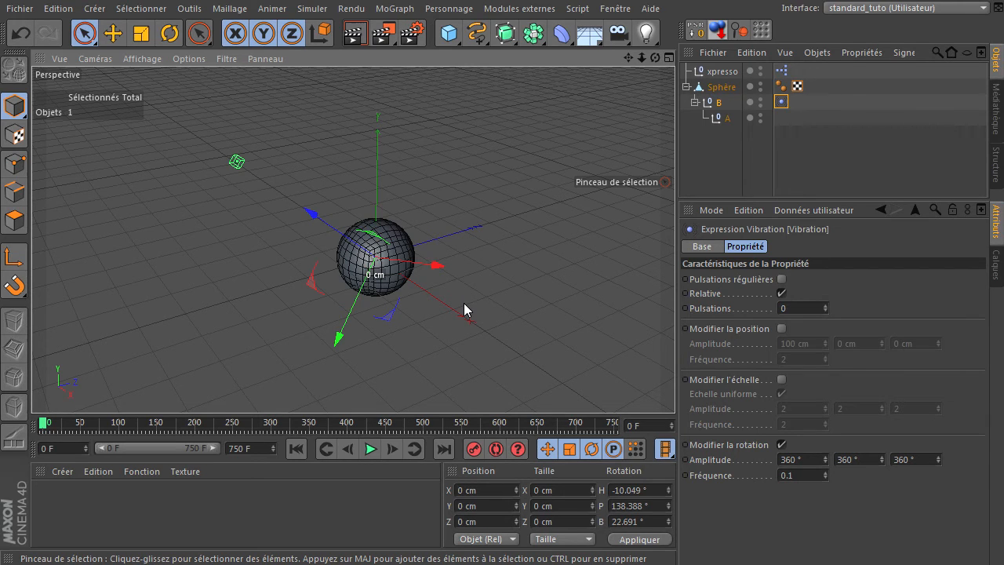
# Step: Add a sphere primitive with a radius of 20 cm and move it about 315 cm along the Z axis
pyautogui.moveTo(449, 33); pyautogui.dragTo(857, 88)
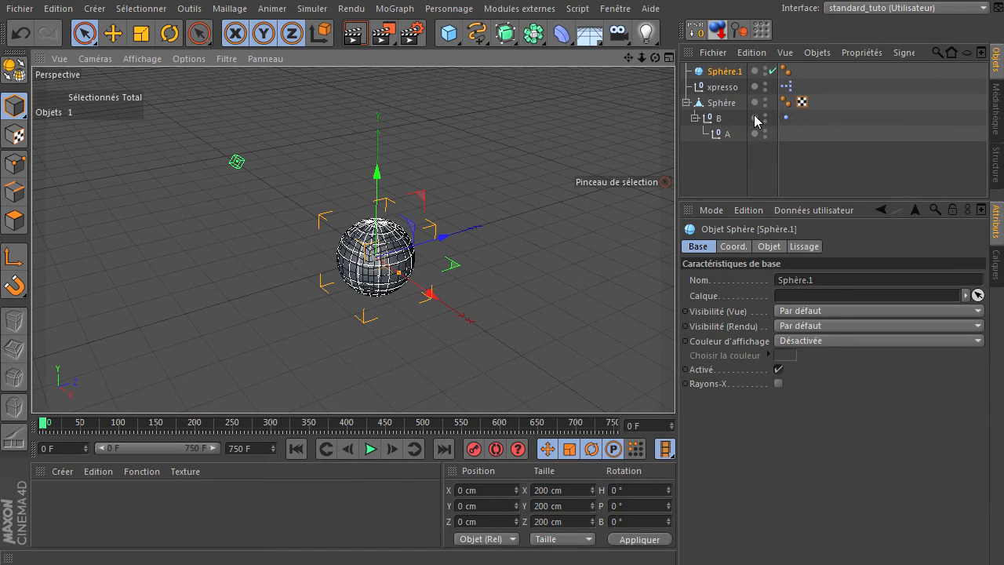
pyautogui.click(769, 247)
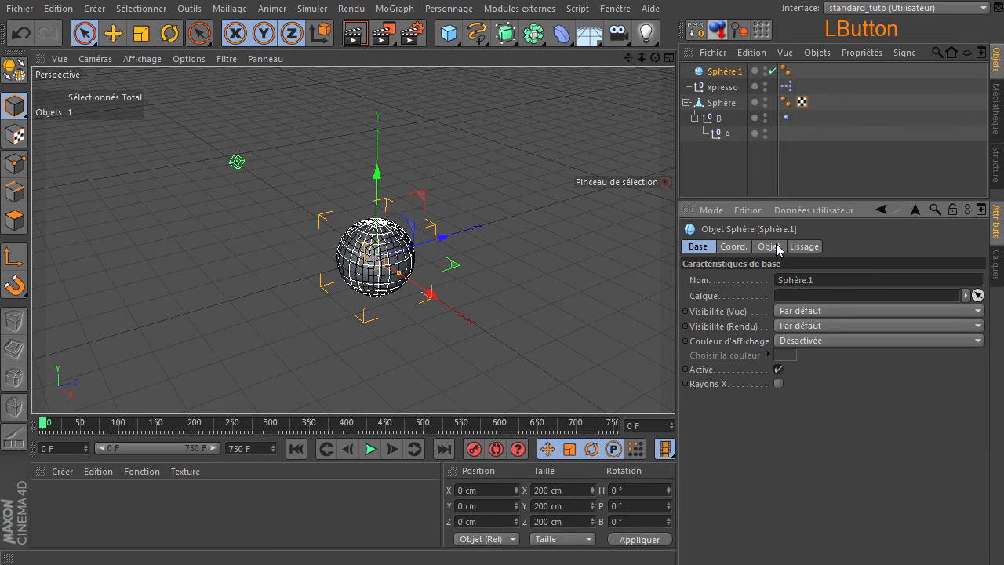
pyautogui.doubleClick(778, 280)
pyautogui.write('20')
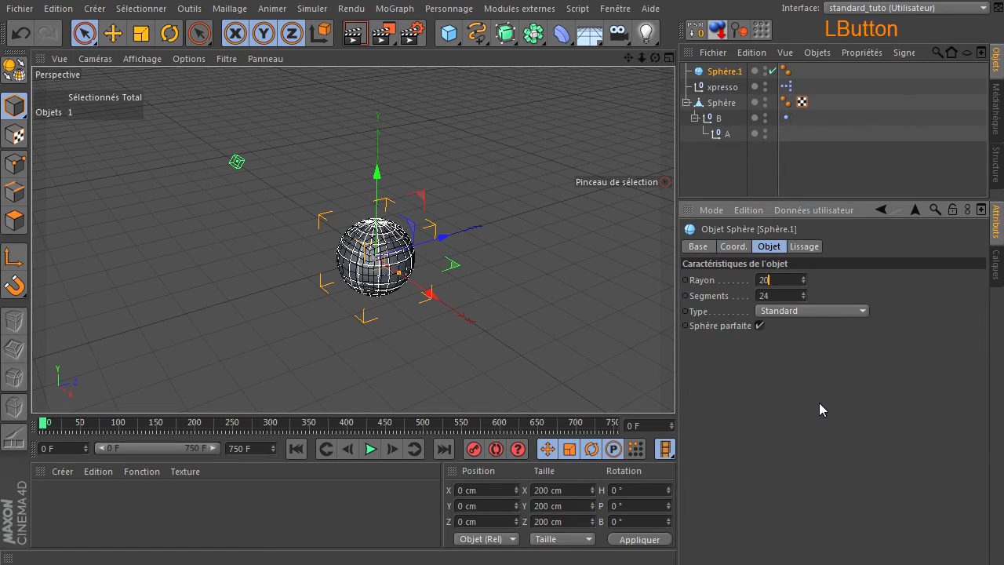
pyautogui.press('Return')
pyautogui.moveTo(444, 235); pyautogui.dragTo(531, 213)
# Step: Try a radius of 10 cm on the new sphere, then set it to 16 cm
pyautogui.doubleClick(786, 281)
pyautogui.write('10')
pyautogui.press('Return')
pyautogui.doubleClick(785, 280)
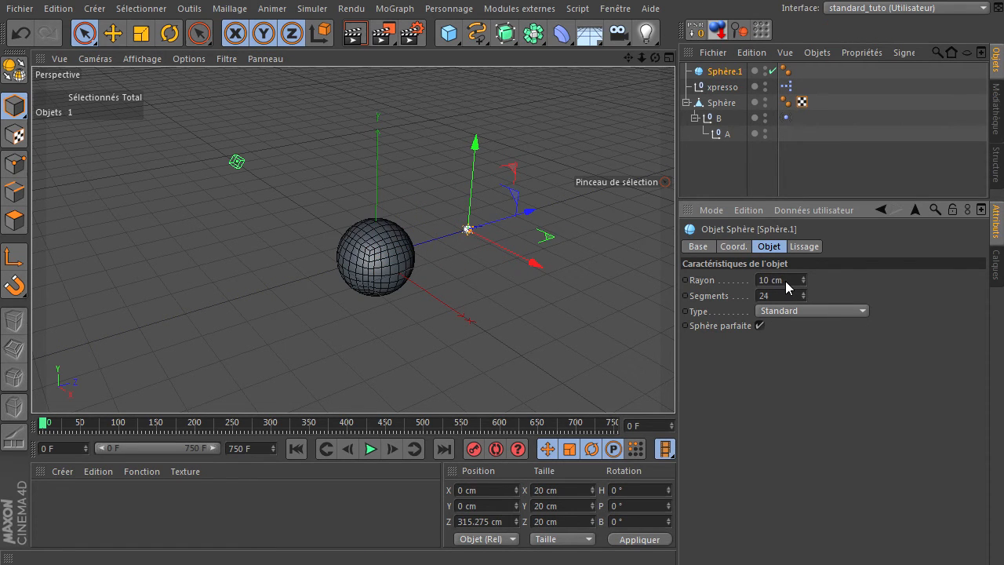
pyautogui.write('16')
pyautogui.click(802, 400)
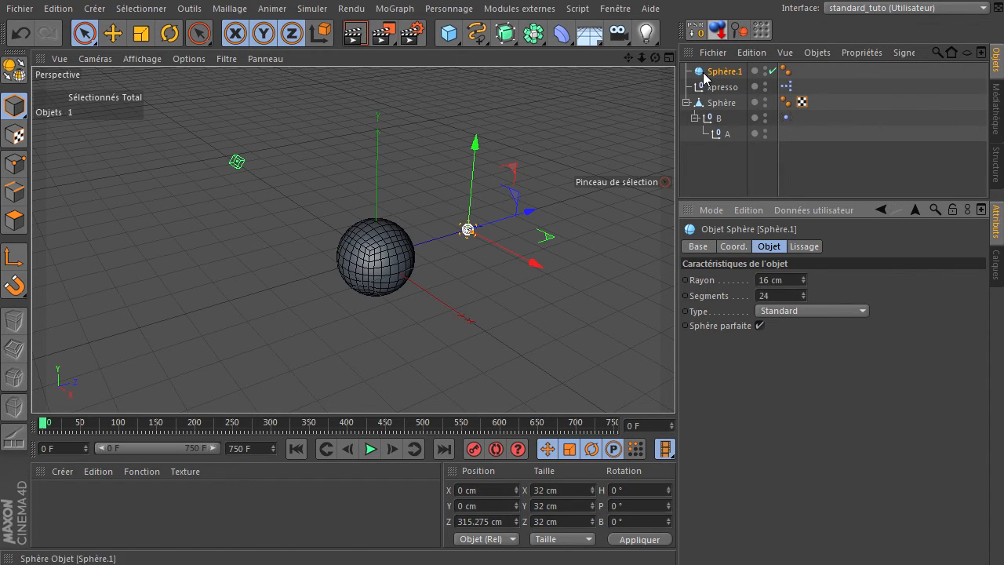
# Step: Add a MoGraph Cloneur, nest Sphère.1 inside it and select the Cloneur
pyautogui.click(395, 9)
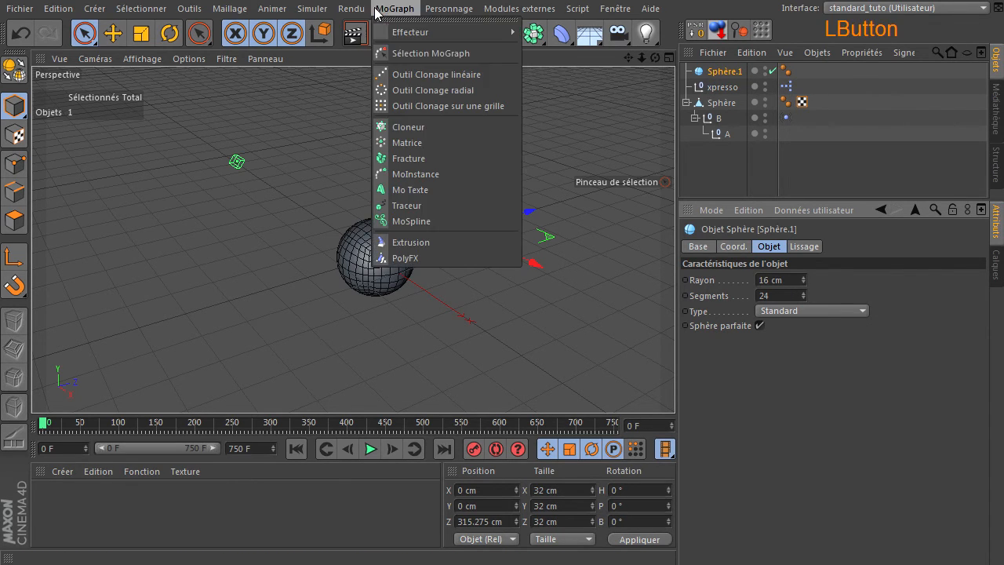
pyautogui.click(414, 126)
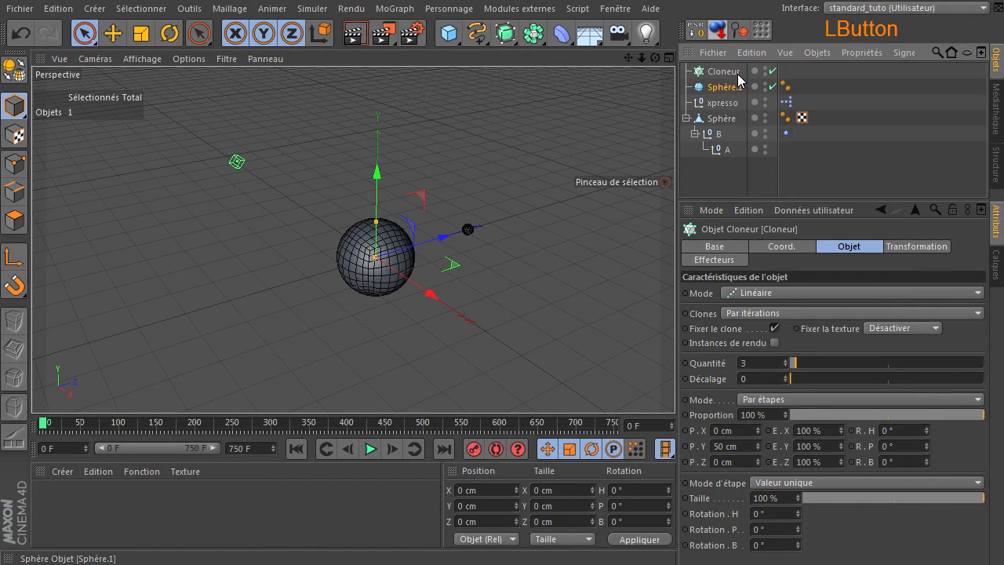
pyautogui.moveTo(737, 74); pyautogui.dragTo(739, 71)
pyautogui.click(719, 72)
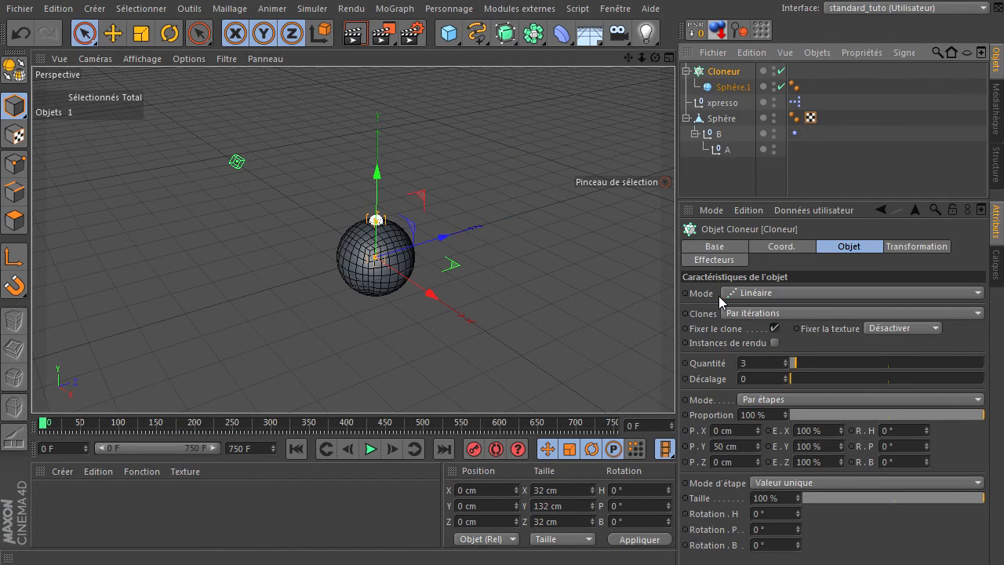
# Step: Set the Cloneur to Objet mode using Sphère as its object, and hide Sphère in the editor and render
pyautogui.moveTo(756, 292); pyautogui.dragTo(748, 311)
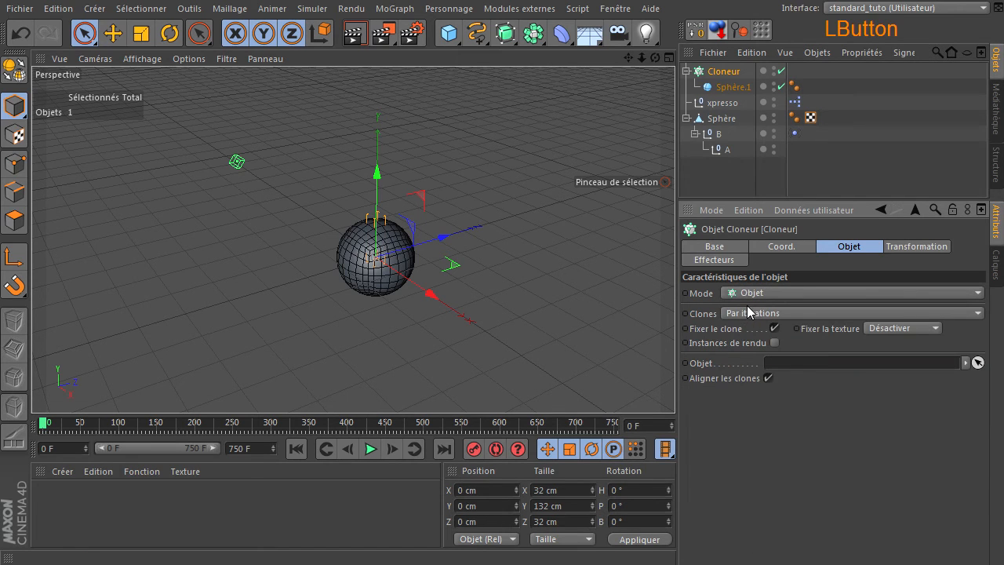
pyautogui.moveTo(711, 123)
pyautogui.mouseDown()
pyautogui.moveTo(831, 310)
pyautogui.moveTo(832, 361)
pyautogui.mouseUp()
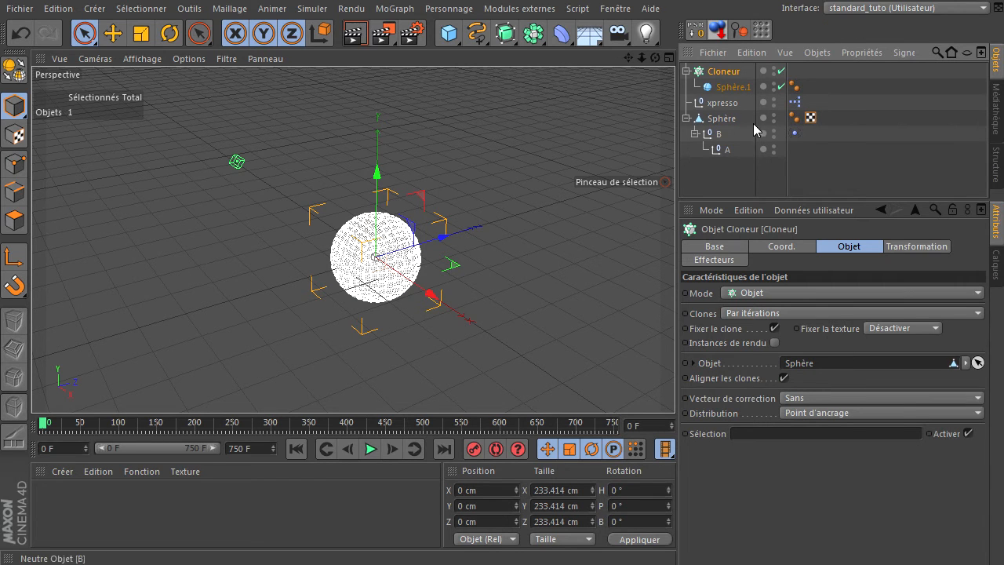
pyautogui.click(774, 115)
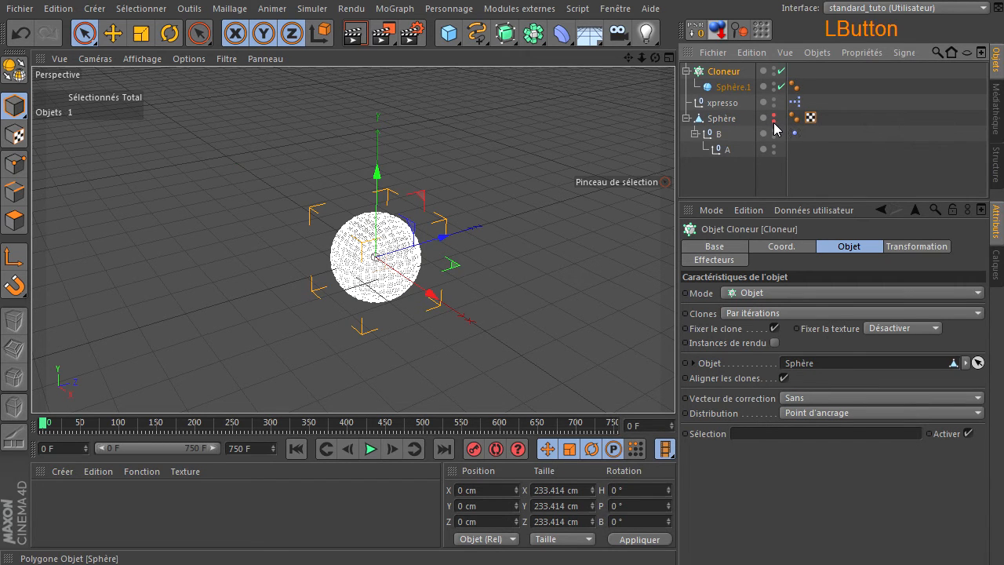
pyautogui.click(557, 235)
pyautogui.scroll(10, 357, 265)
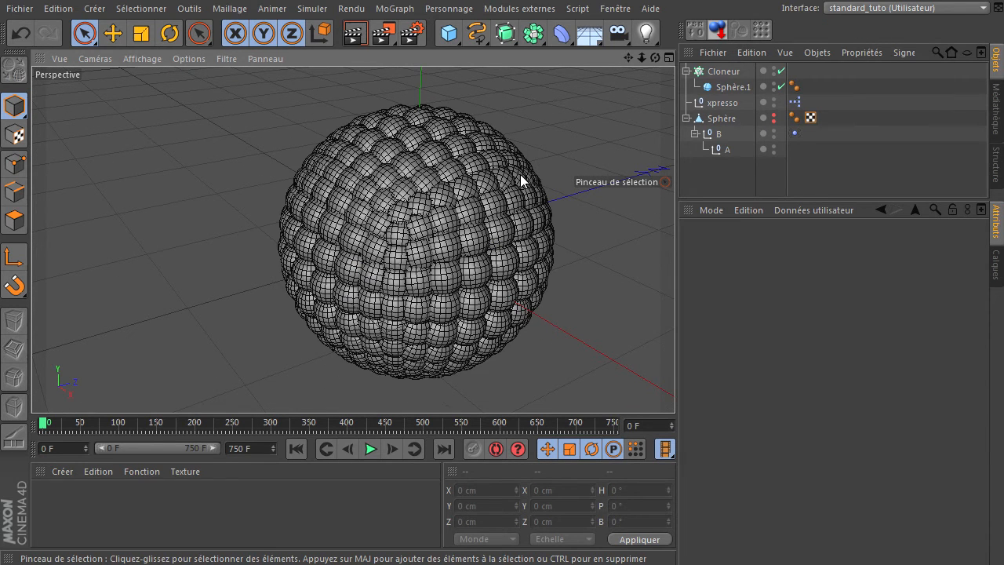
# Step: Try the Centre polygonal distribution for the Cloneur, then set its distribution to Arête
pyautogui.click(723, 72)
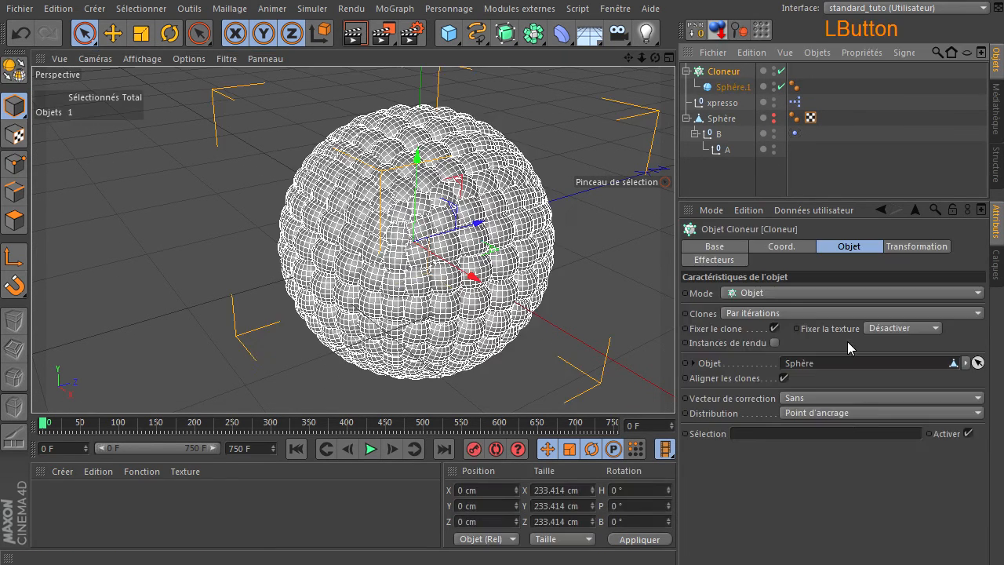
pyautogui.click(844, 413)
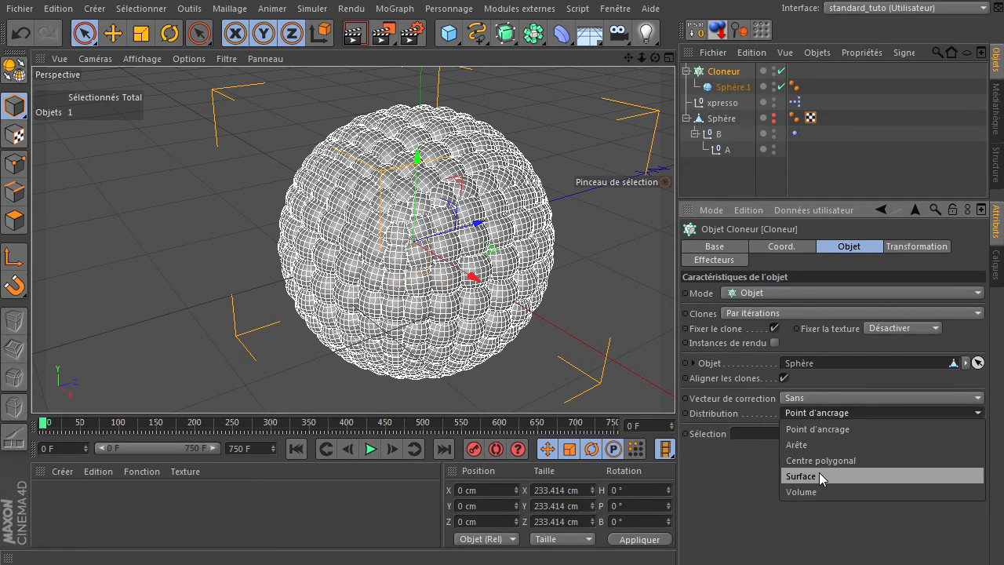
pyautogui.click(825, 461)
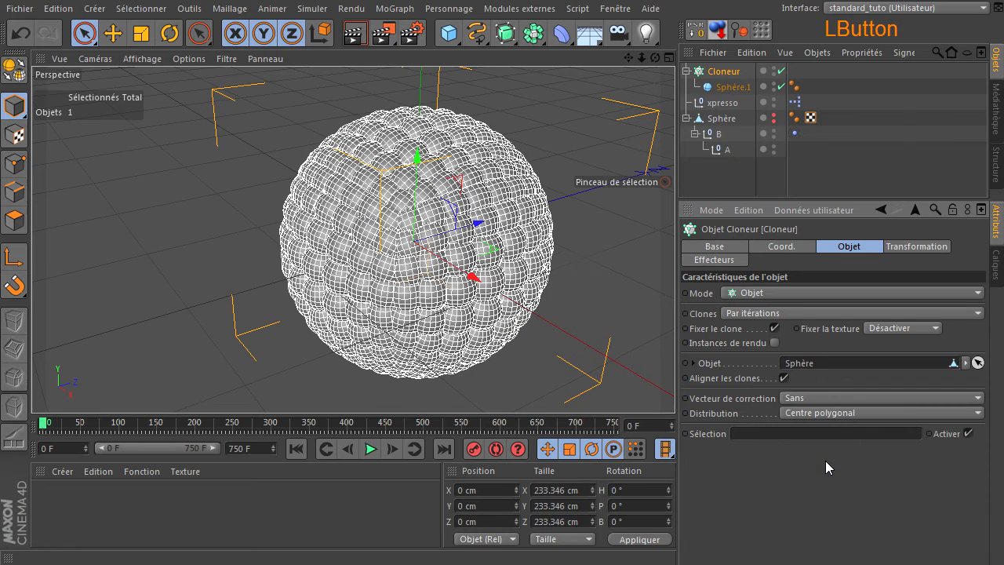
pyautogui.click(833, 415)
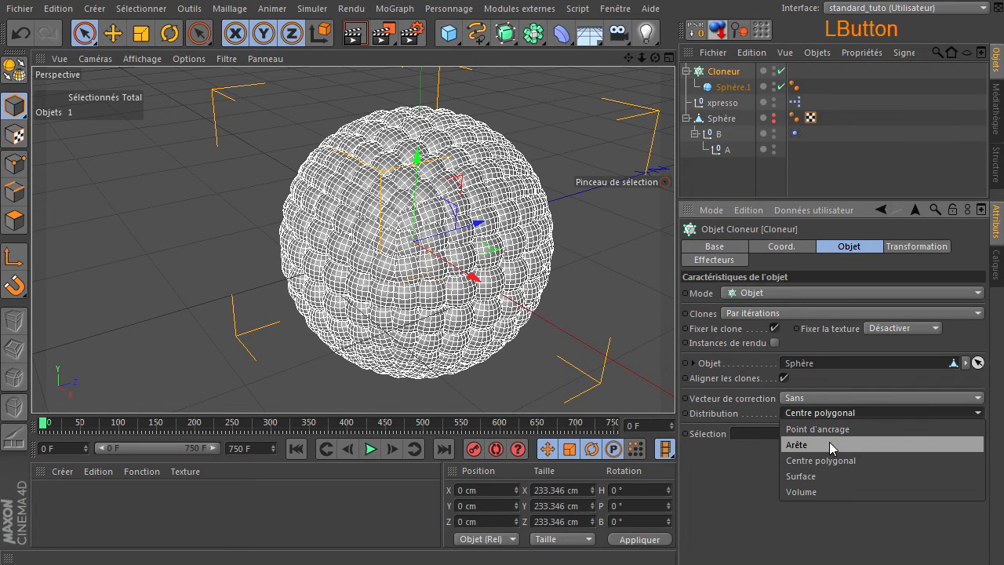
pyautogui.click(829, 442)
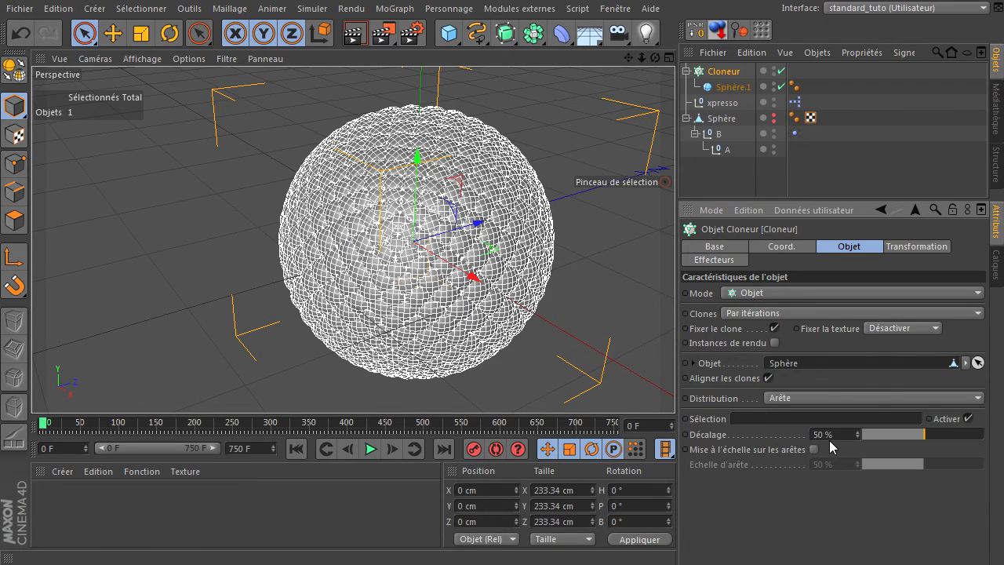
# Step: Reduce the cloned Sphère.1's radius to 10 cm and finally 8 cm, and render the view with nothing selected
pyautogui.click(738, 84)
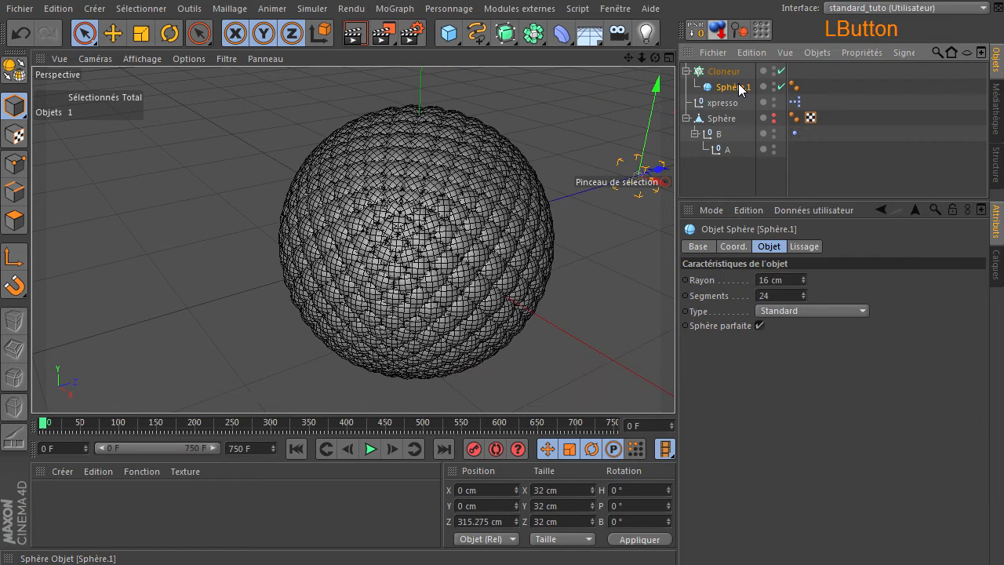
pyautogui.click(793, 281)
pyautogui.write('10')
pyautogui.press('Return')
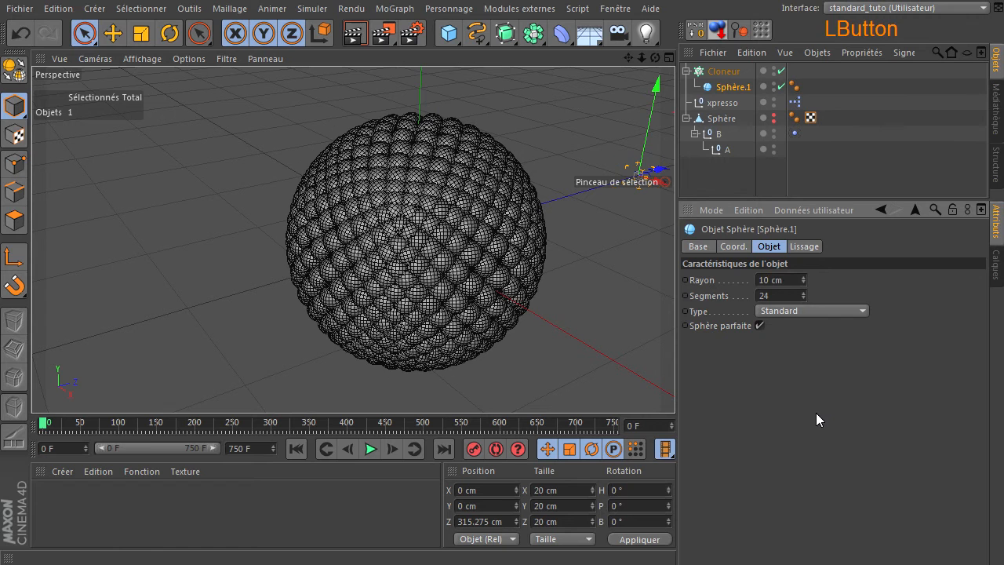
pyautogui.click(793, 281)
pyautogui.write('8')
pyautogui.press('Return')
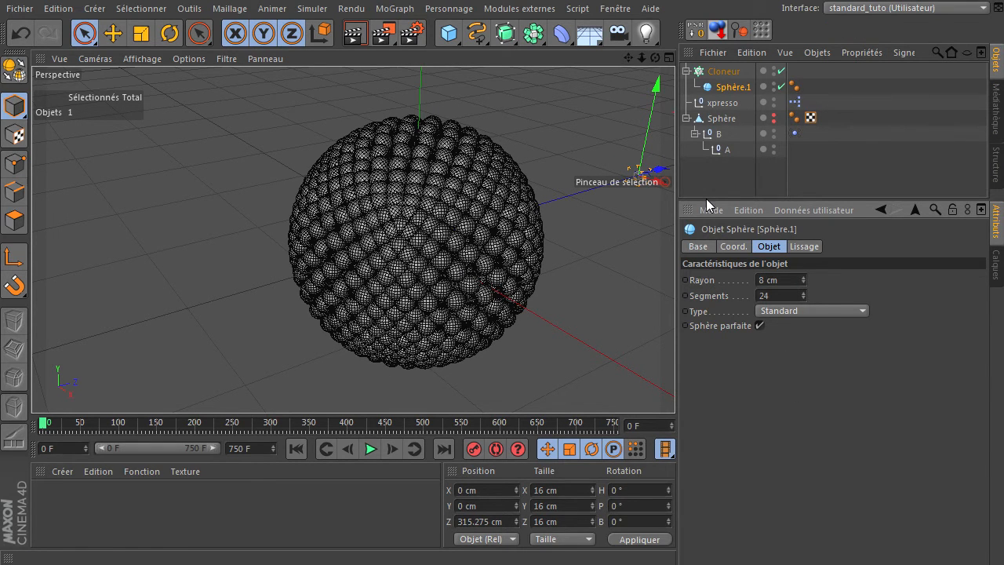
pyautogui.click(561, 157)
pyautogui.click(354, 37)
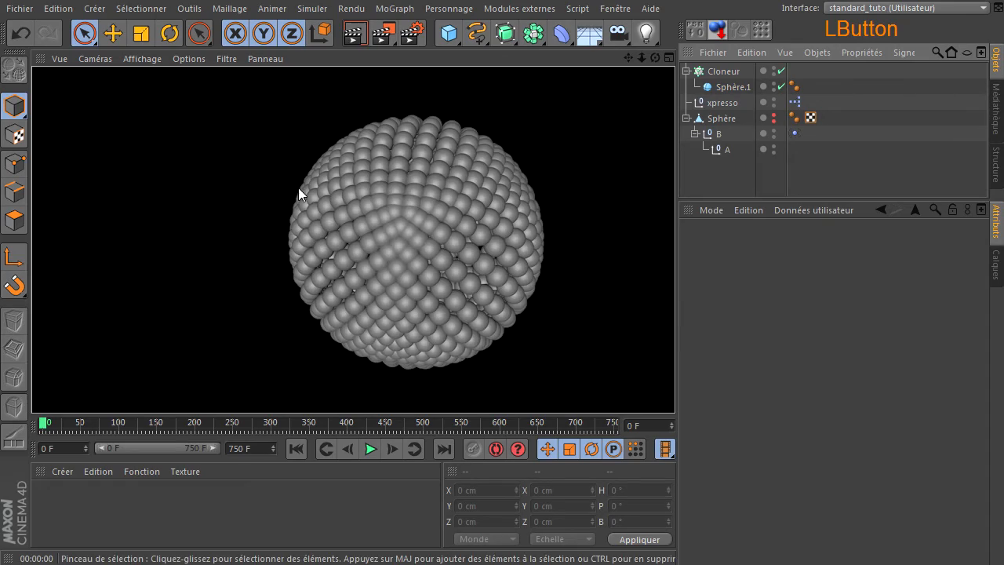
# Step: Set the cloned Sphère.1's segments to 12 and finally 6, render the view, and clear the selection
pyautogui.moveTo(654, 391); pyautogui.dragTo(674, 384)
pyautogui.moveTo(641, 58); pyautogui.dragTo(674, 385)
pyautogui.click(720, 85)
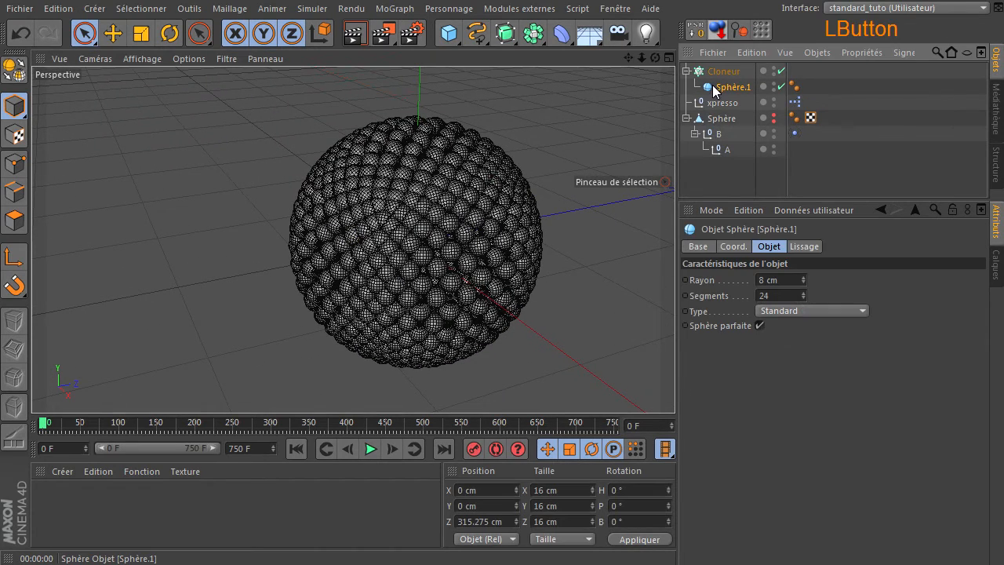
pyautogui.click(792, 296)
pyautogui.write('12')
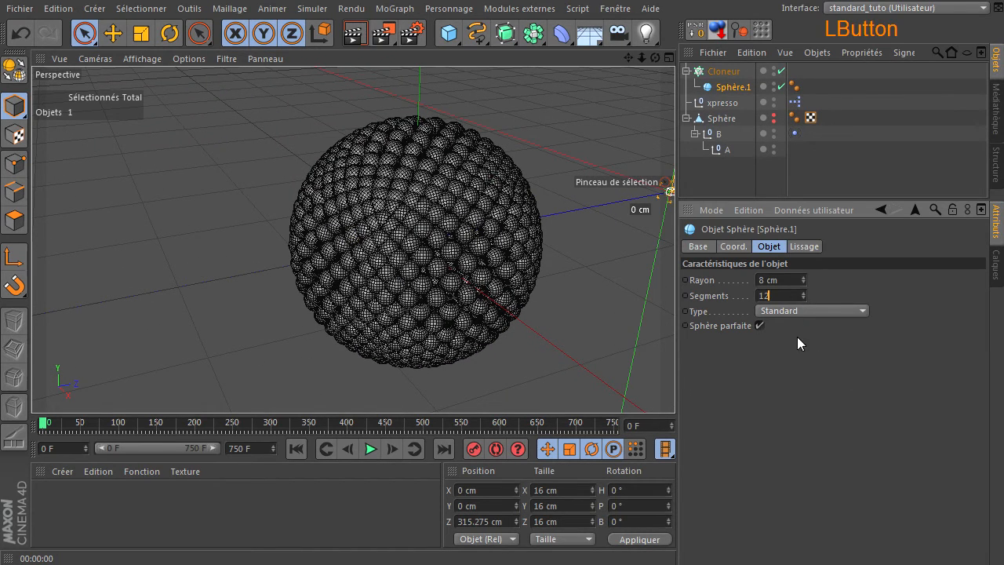
pyautogui.press('Return')
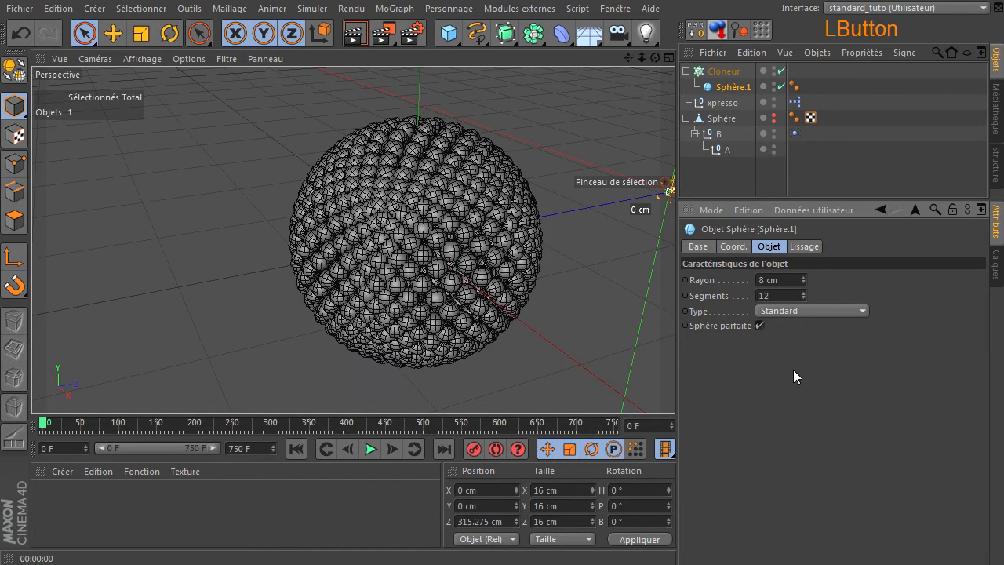
pyautogui.doubleClick(794, 296)
pyautogui.write('6')
pyautogui.press('Return')
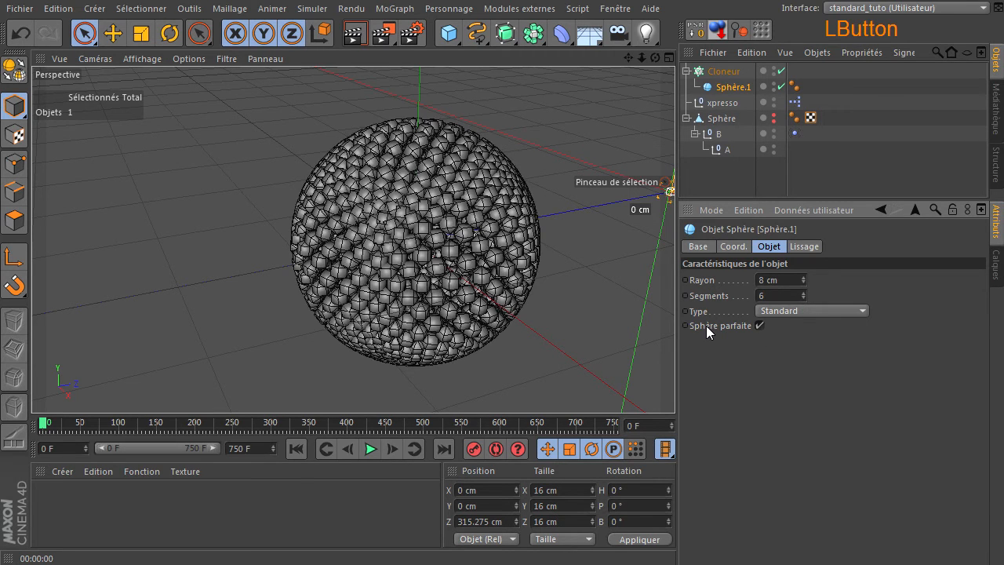
pyautogui.click(353, 34)
pyautogui.click(697, 167)
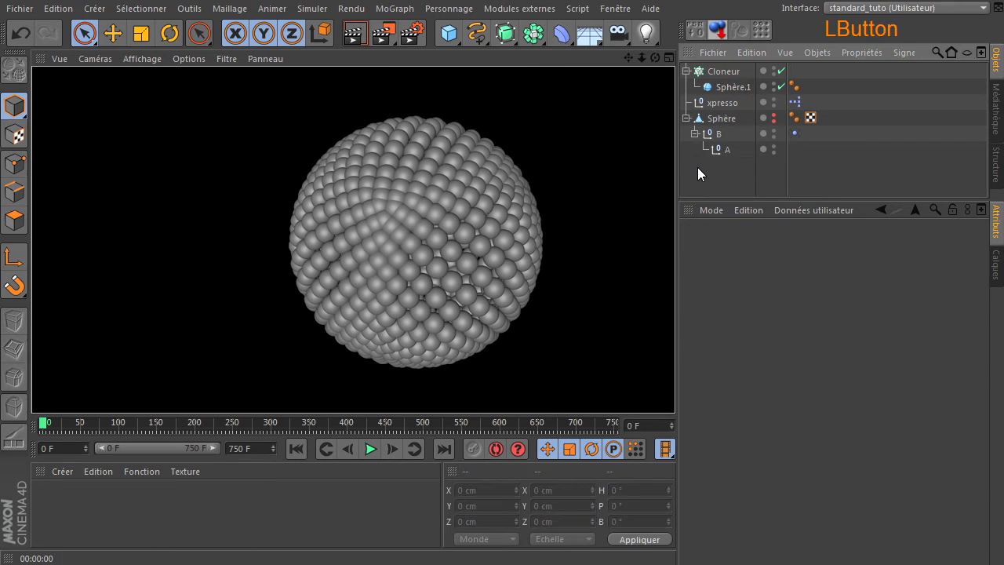
# Step: Add a new sphere, set its type to Icosaèdre, and convert it to an editable polygon object
pyautogui.click(710, 119)
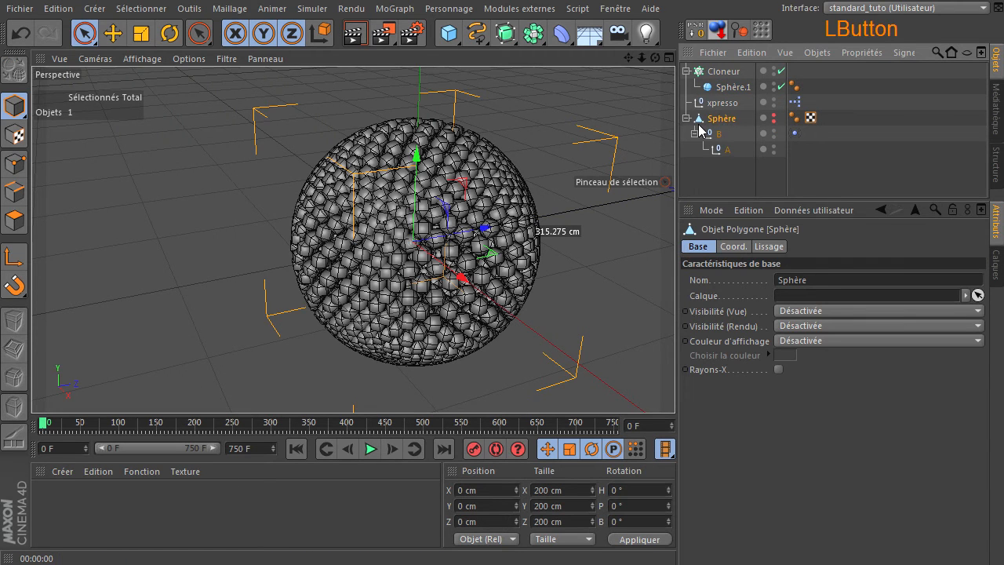
pyautogui.click(449, 33)
pyautogui.click(851, 76)
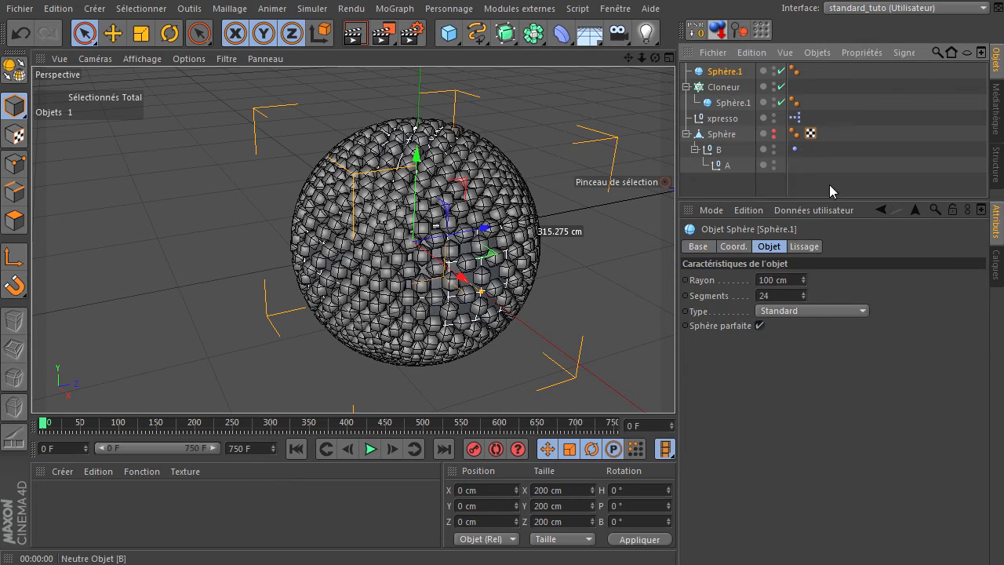
pyautogui.click(805, 310)
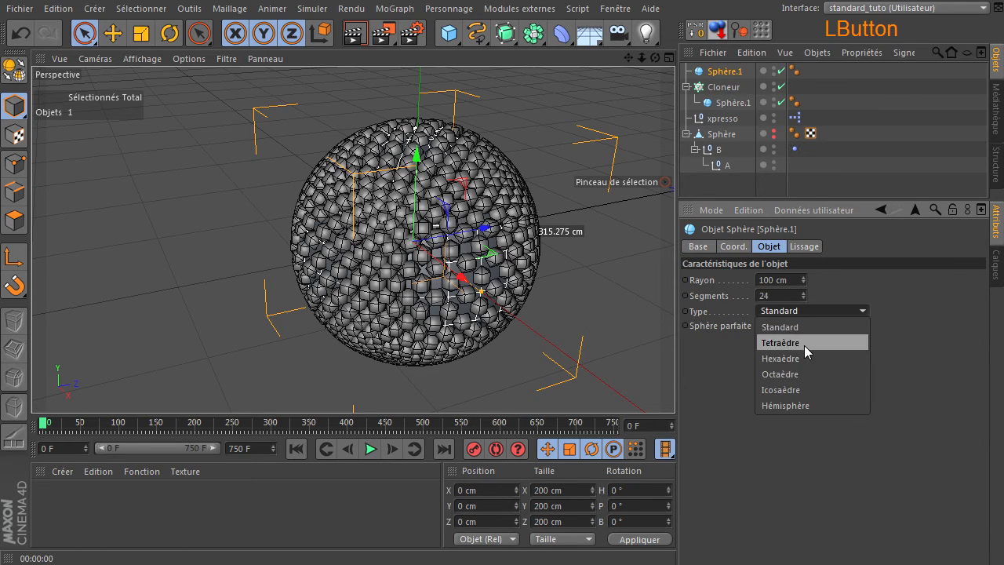
pyautogui.click(801, 385)
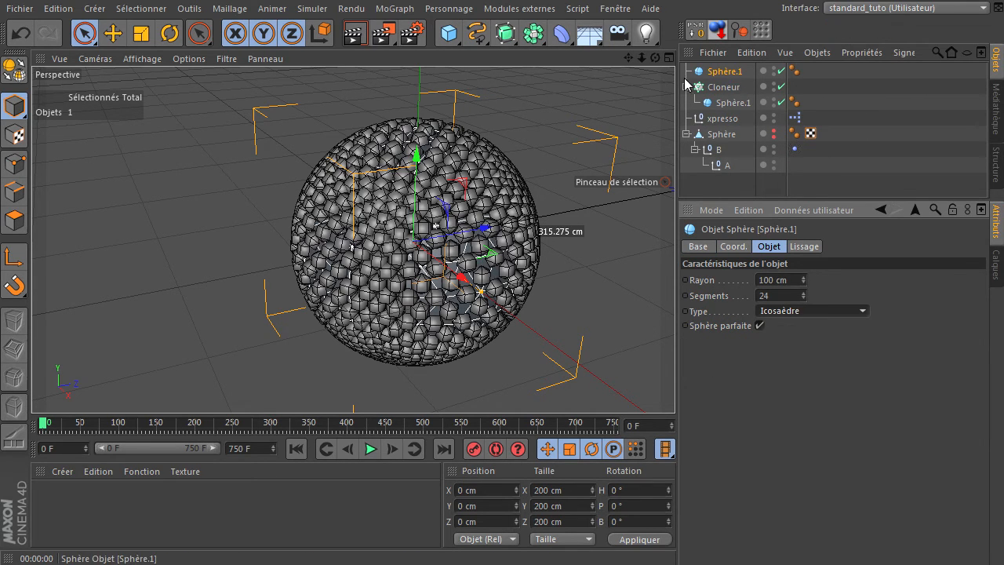
pyautogui.click(14, 69)
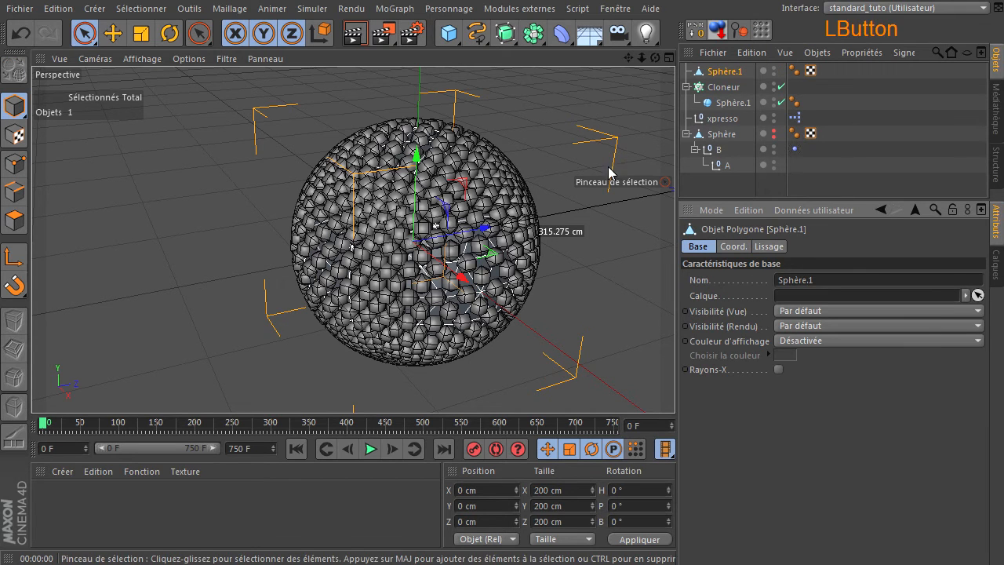
# Step: Move null B with its child A under the new polygonal Sphère.1, and delete the old Sphère
pyautogui.click(715, 143)
pyautogui.moveTo(737, 75); pyautogui.dragTo(737, 75)
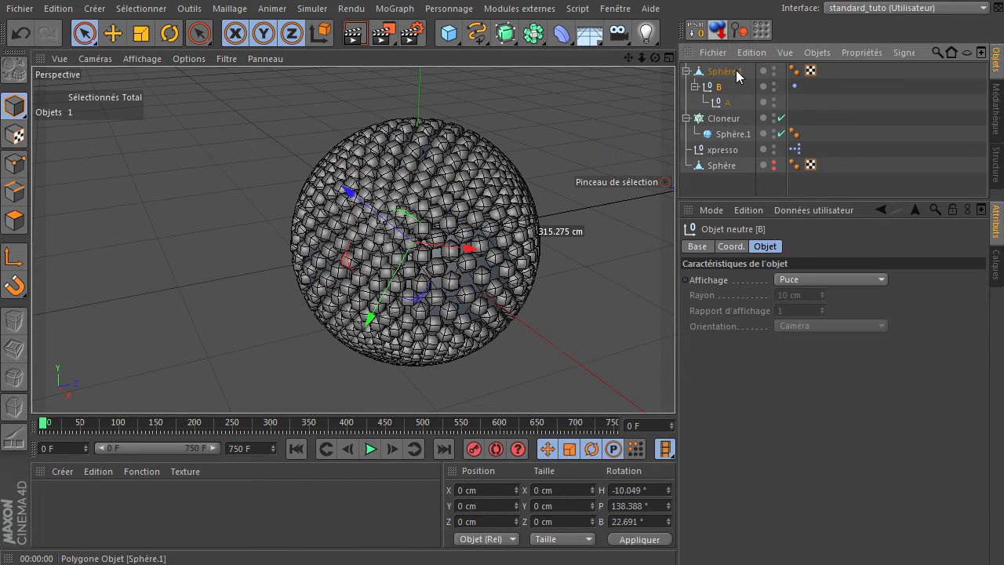
pyautogui.click(716, 167)
pyautogui.press('Delete')
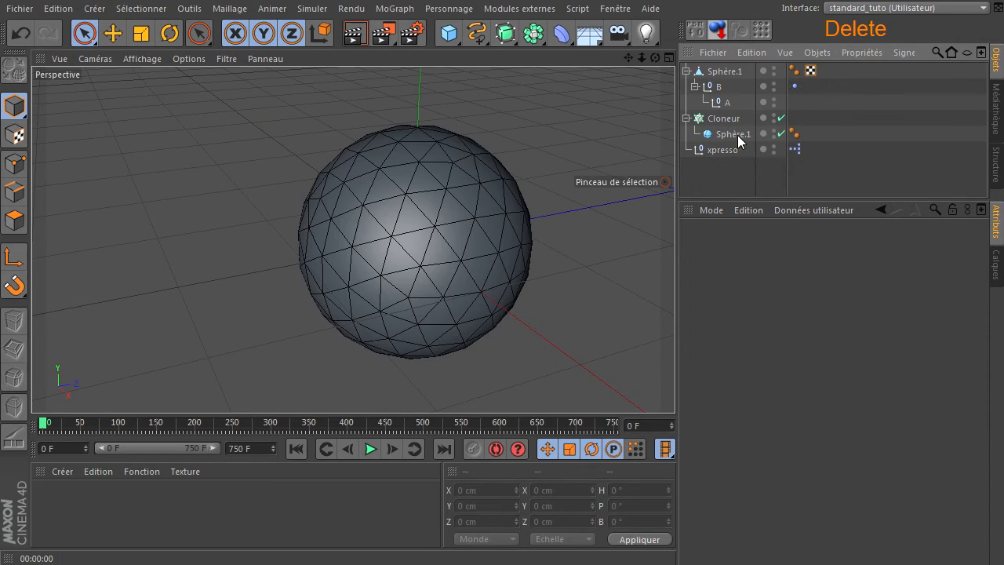
# Step: Hide the polygonal Sphère.1 in the editor and render, and place it after xpresso in the object list
pyautogui.click(773, 71)
pyautogui.click(773, 71)
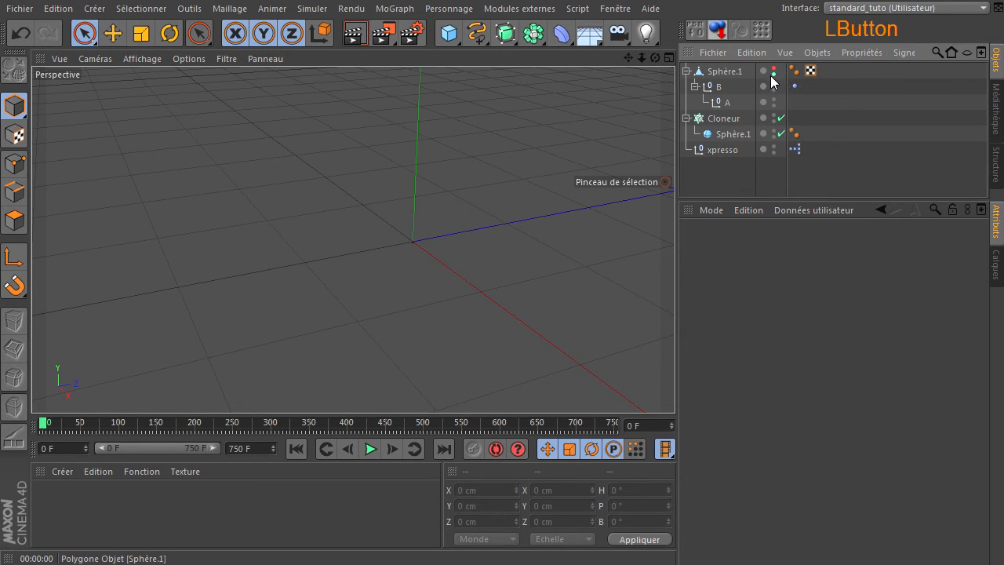
pyautogui.moveTo(721, 76); pyautogui.dragTo(721, 181)
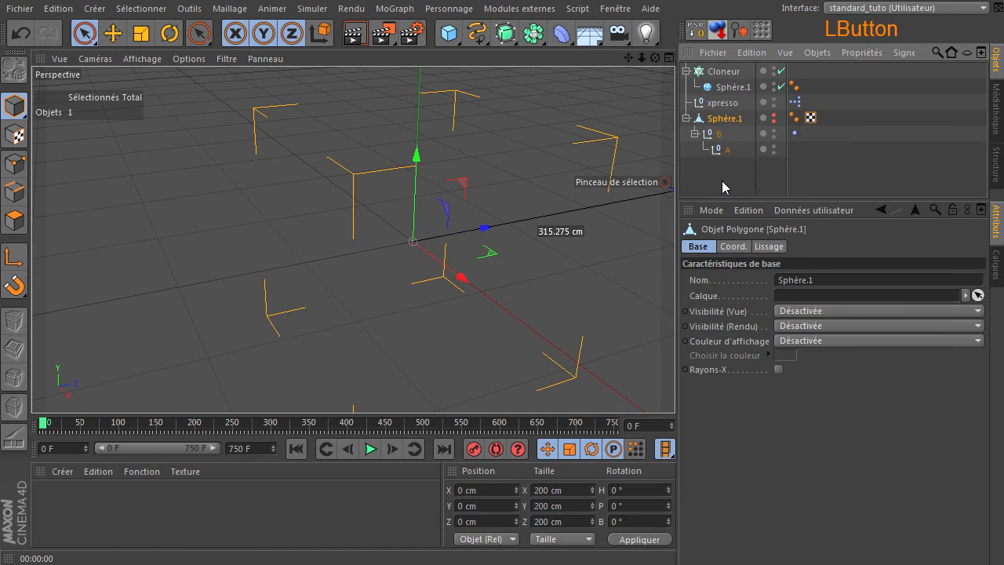
# Step: Assign the polygonal Sphère.1 as the Cloneur's object and set the distribution to Point d'ancrage
pyautogui.click(730, 71)
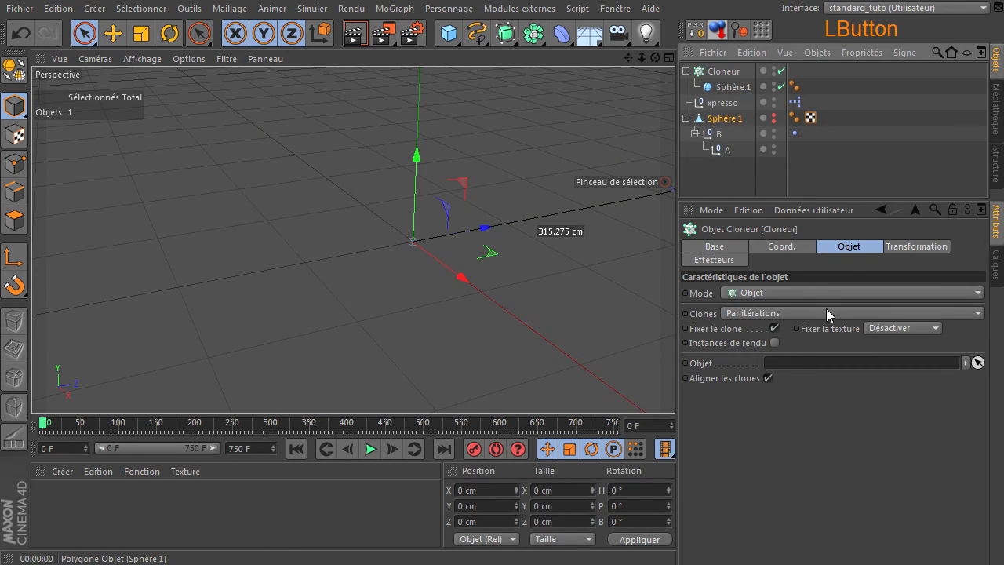
pyautogui.moveTo(826, 308); pyautogui.dragTo(814, 360)
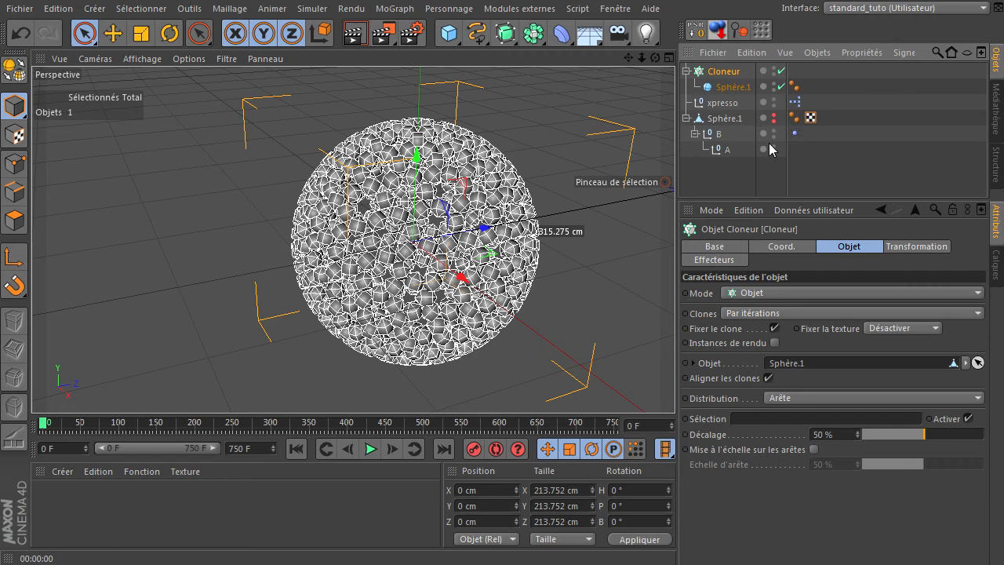
pyautogui.click(833, 394)
pyautogui.click(829, 415)
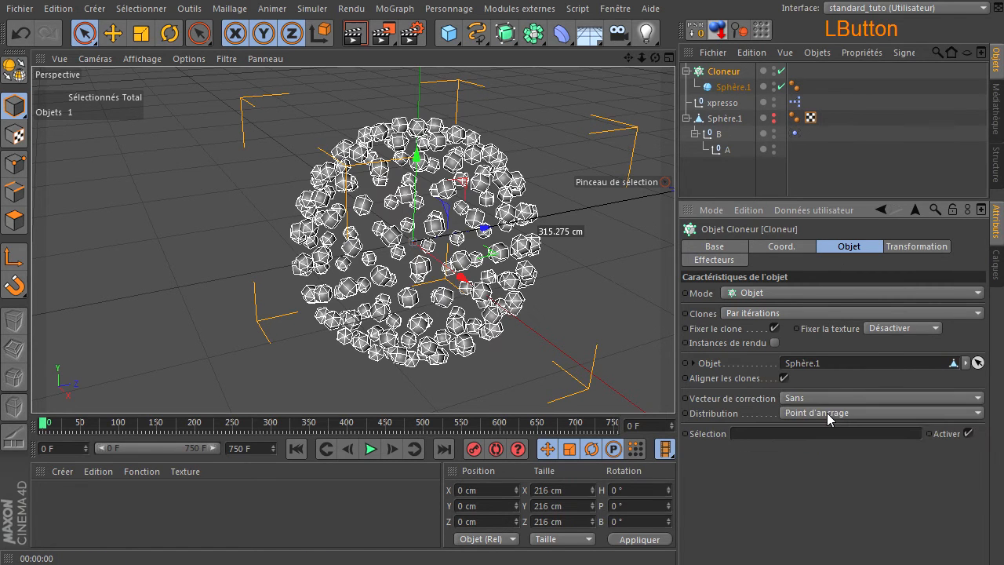
# Step: In the XPresso graph, link the Objet node feeding Collision de rayon to the polygonal Sphère.1, and close the editor
pyautogui.moveTo(655, 58); pyautogui.dragTo(674, 385)
pyautogui.doubleClick(796, 103)
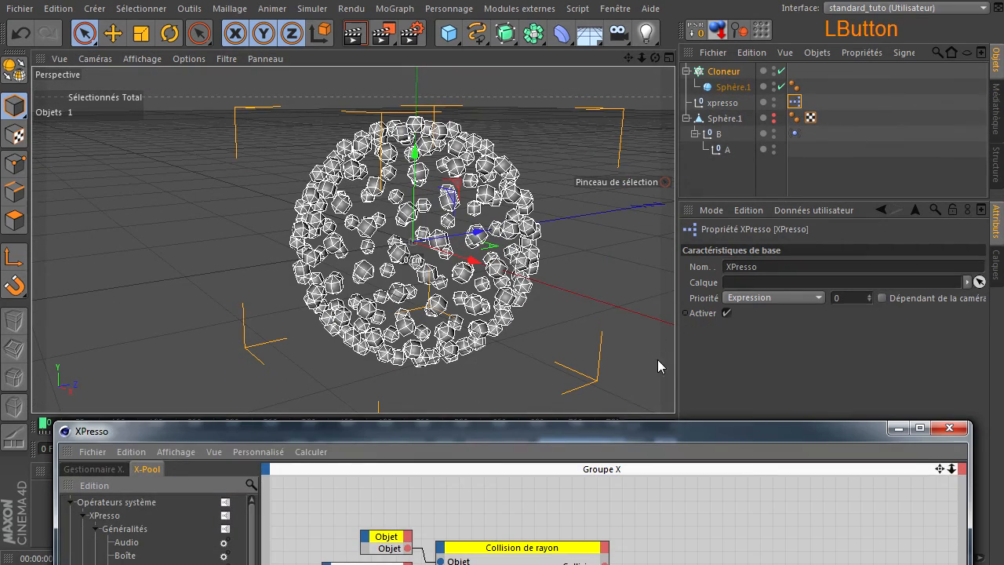
pyautogui.moveTo(610, 427); pyautogui.dragTo(549, 195)
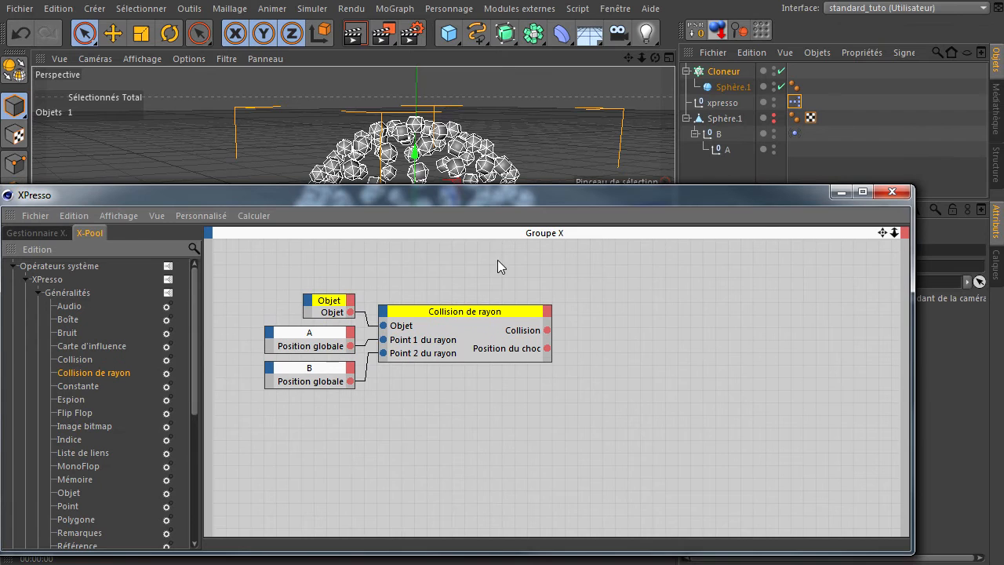
pyautogui.click(720, 119)
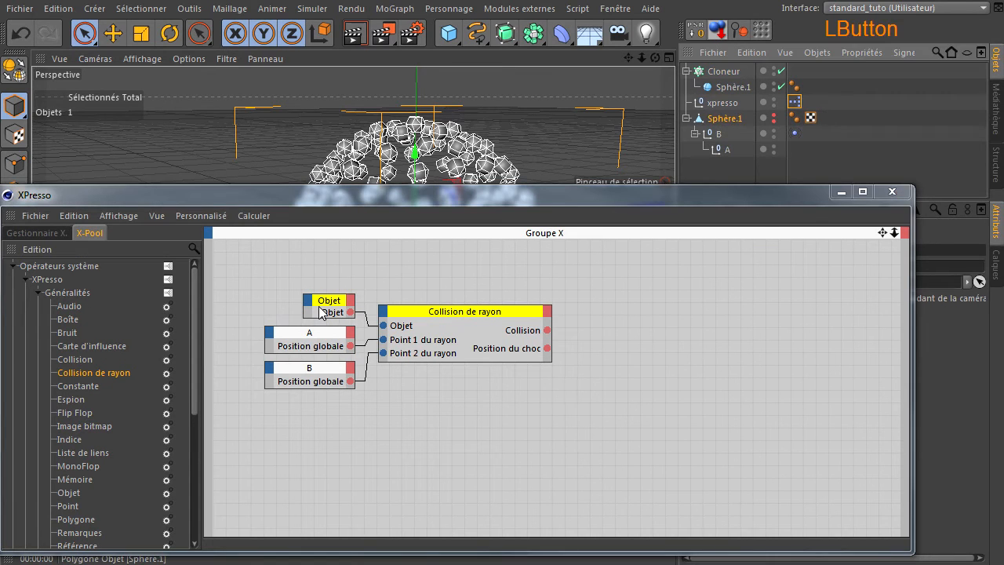
pyautogui.moveTo(321, 312); pyautogui.dragTo(324, 313)
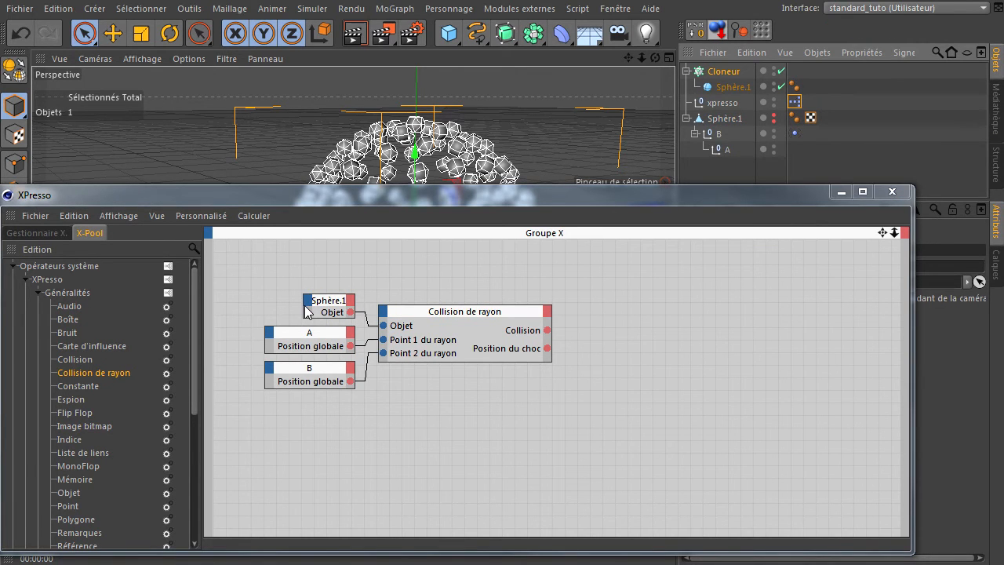
pyautogui.click(306, 310)
pyautogui.moveTo(509, 201); pyautogui.dragTo(627, 226)
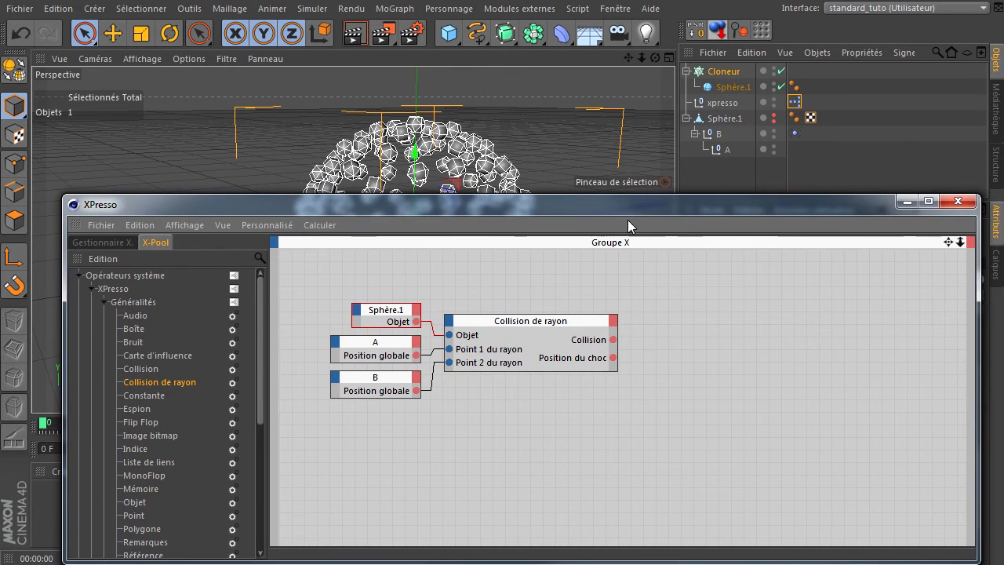
pyautogui.click(957, 202)
# Step: Set the cloned Sphère.1's radius to 10 cm and its segments to 12
pyautogui.moveTo(656, 57); pyautogui.dragTo(675, 384)
pyautogui.click(733, 87)
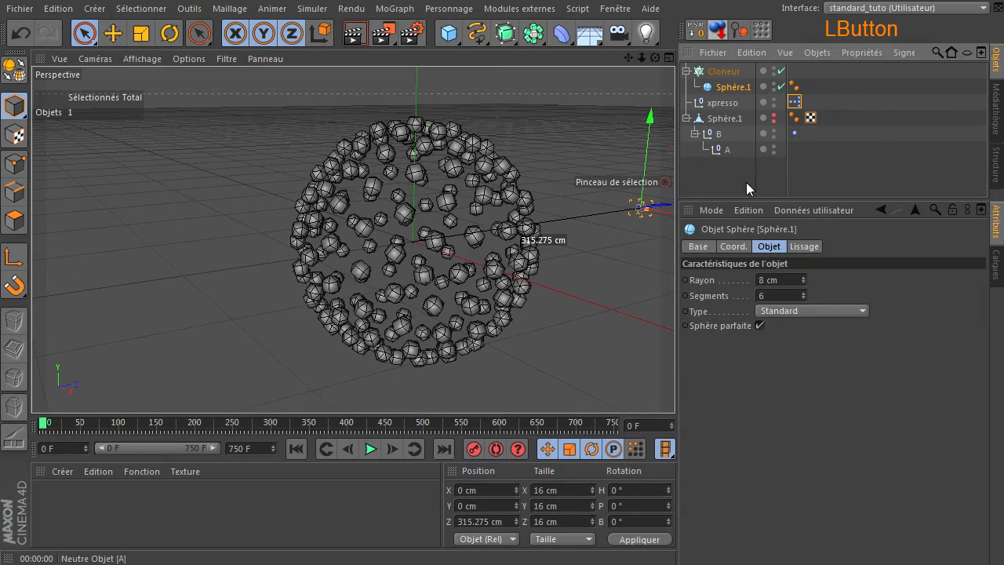
pyautogui.click(794, 283)
pyautogui.write('10')
pyautogui.press('Return')
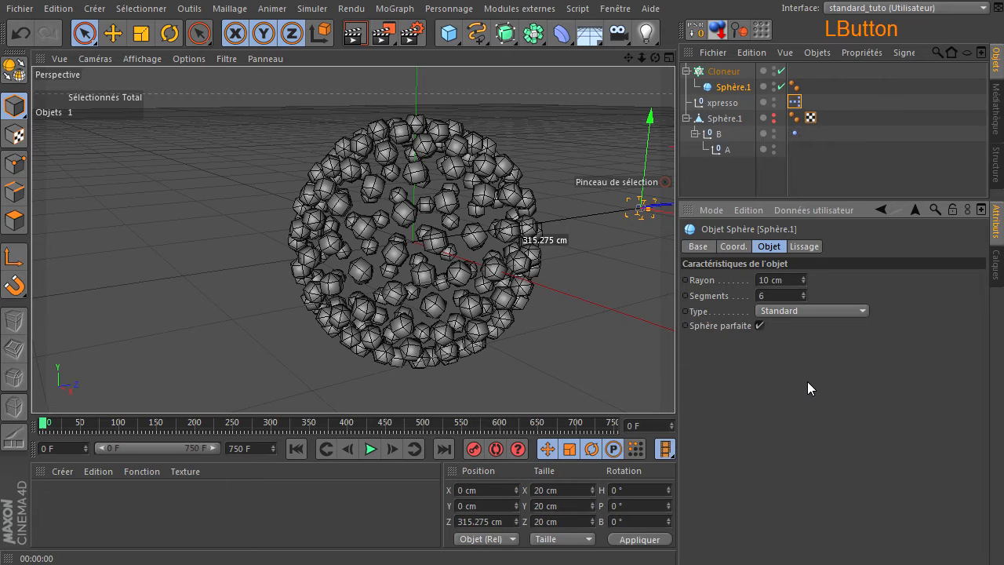
pyautogui.click(773, 295)
pyautogui.write('12')
pyautogui.press('Return')
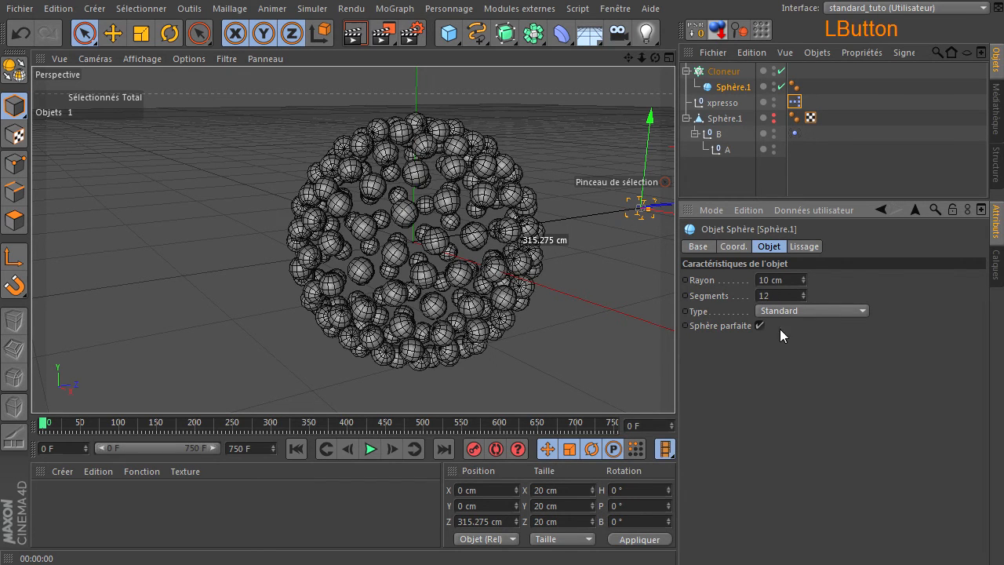
# Step: Clear the selection and render the current view to check the clones on the sphere
pyautogui.moveTo(654, 57)
pyautogui.mouseDown()
pyautogui.moveTo(675, 385)
pyautogui.moveTo(392, 54)
pyautogui.mouseUp()
pyautogui.click(722, 187)
pyautogui.click(355, 34)
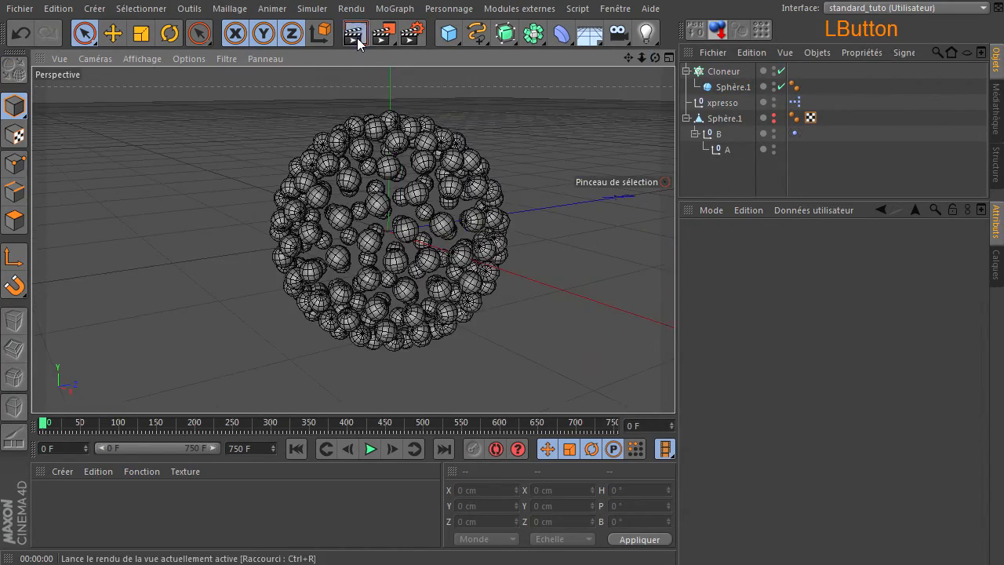
pyautogui.click(610, 204)
# Step: Open the XPresso graph to review the Collision de rayon node's connections, and close it
pyautogui.moveTo(641, 57); pyautogui.dragTo(675, 385)
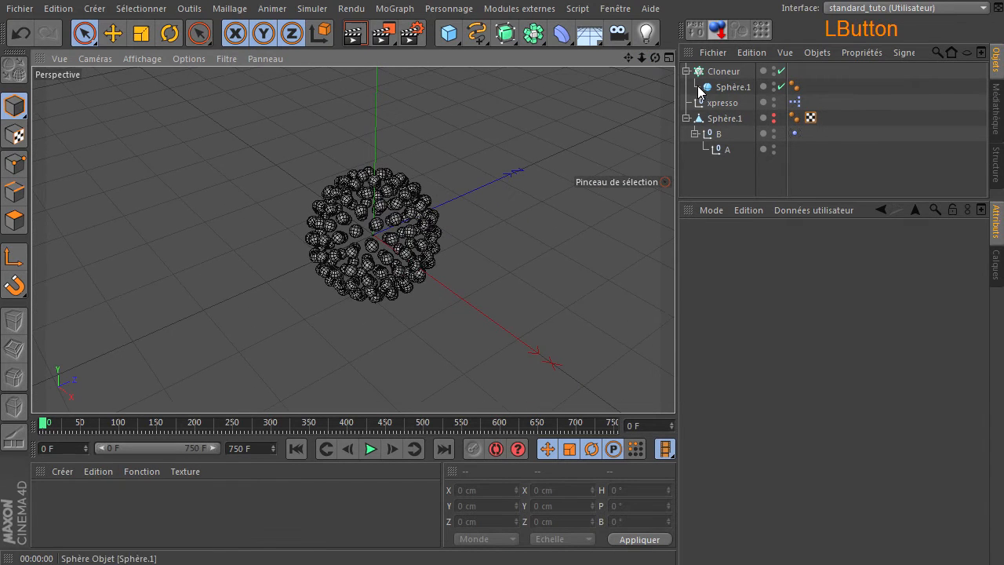
pyautogui.doubleClick(795, 102)
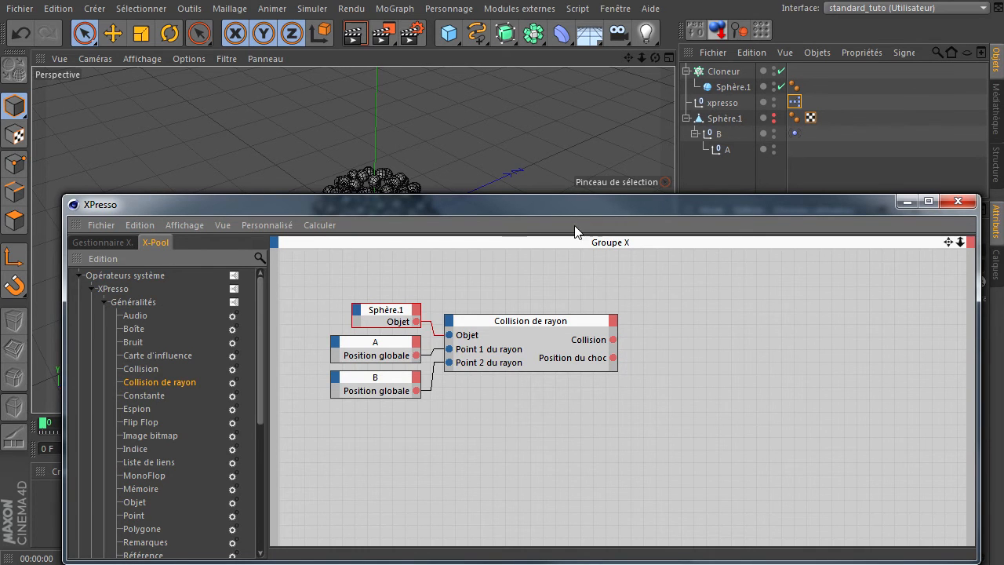
pyautogui.moveTo(578, 207); pyautogui.dragTo(533, 185)
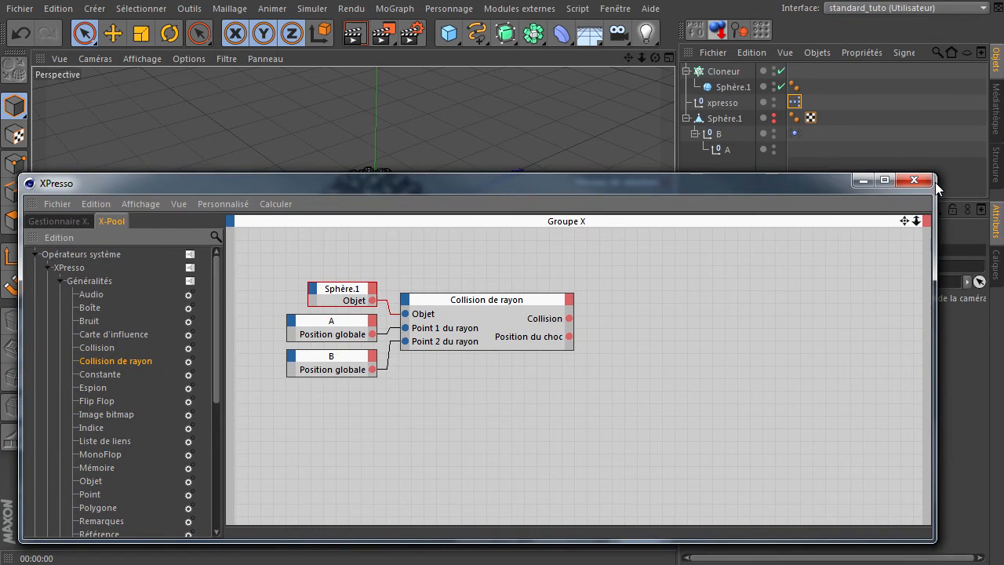
pyautogui.click(914, 180)
# Step: Add a Simple effector to the Cloneur and set its falloff shape to Sphère
pyautogui.click(715, 72)
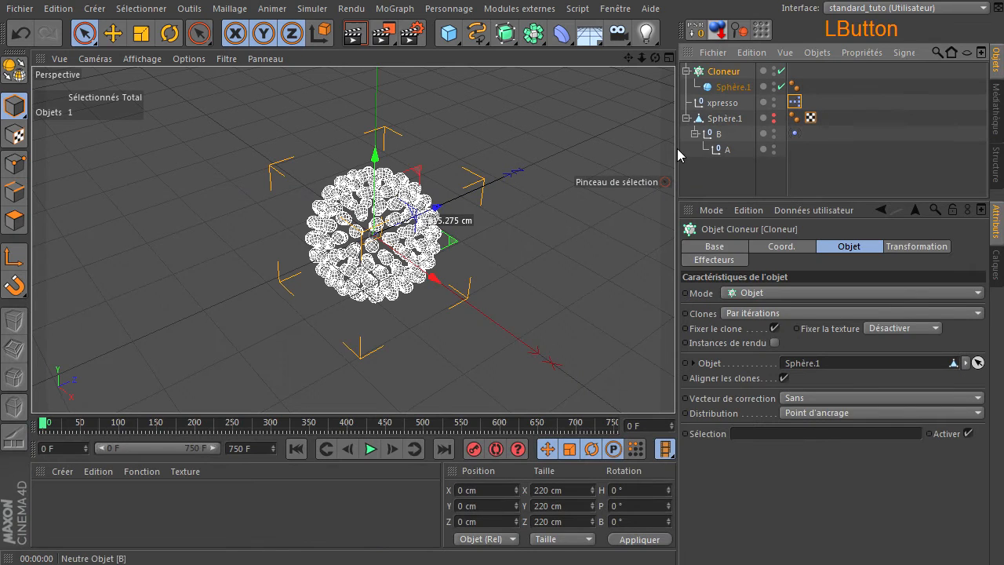
pyautogui.click(394, 8)
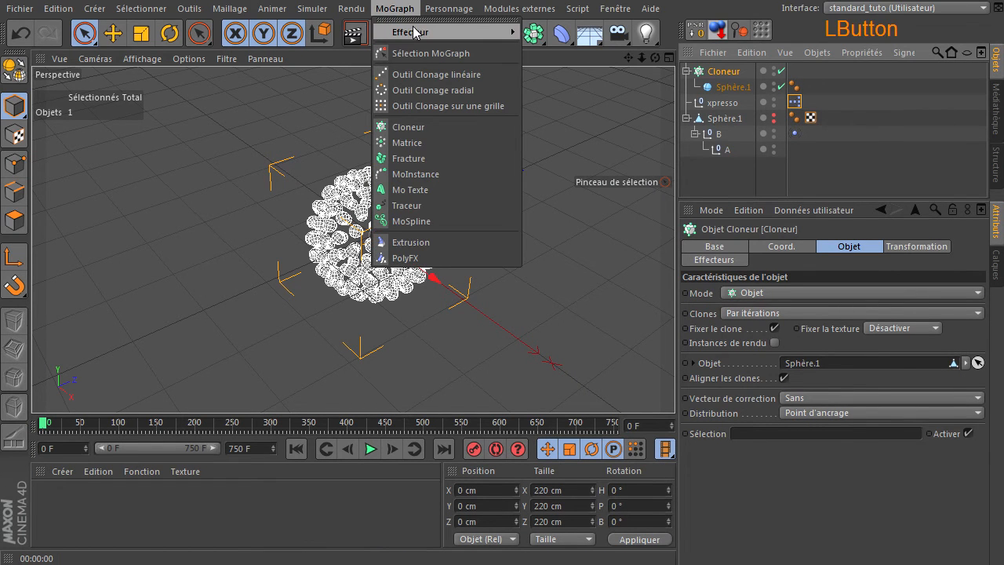
pyautogui.moveTo(415, 32)
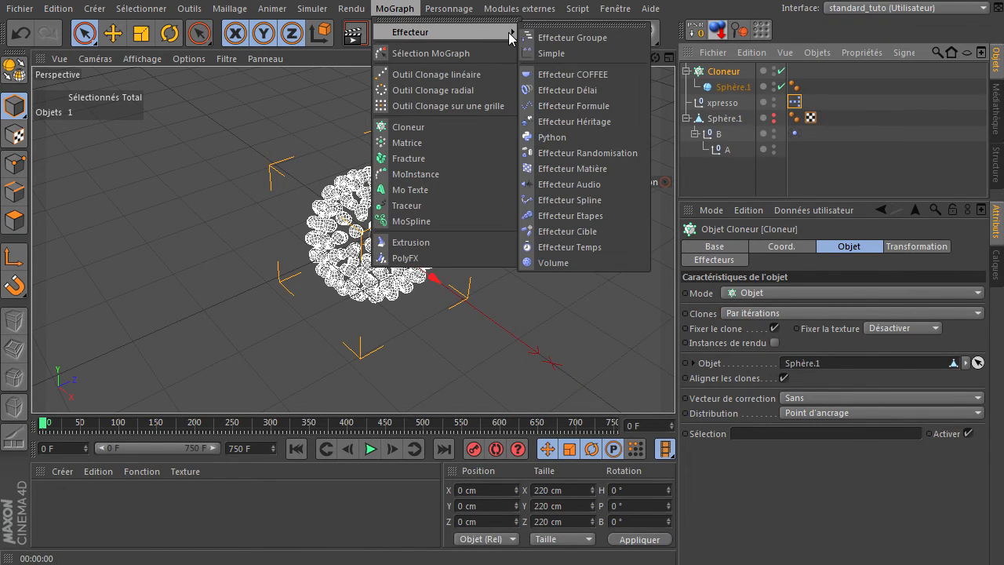
pyautogui.click(571, 52)
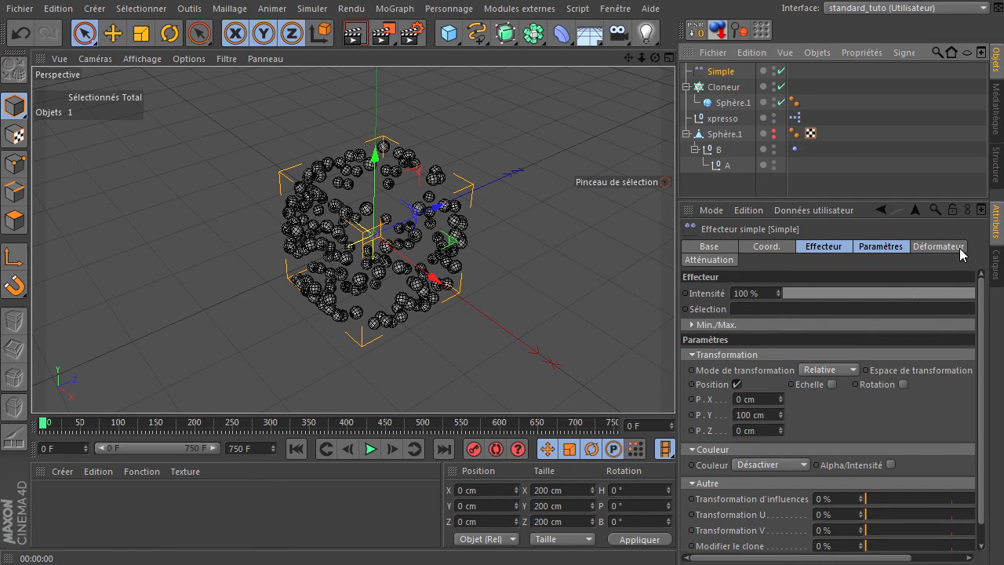
pyautogui.click(710, 260)
pyautogui.click(791, 293)
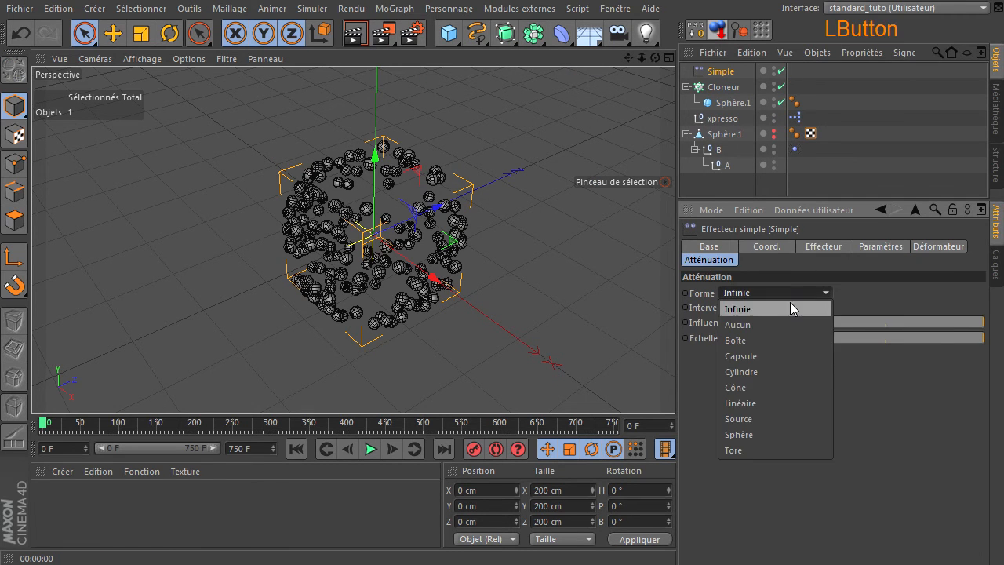
pyautogui.click(801, 429)
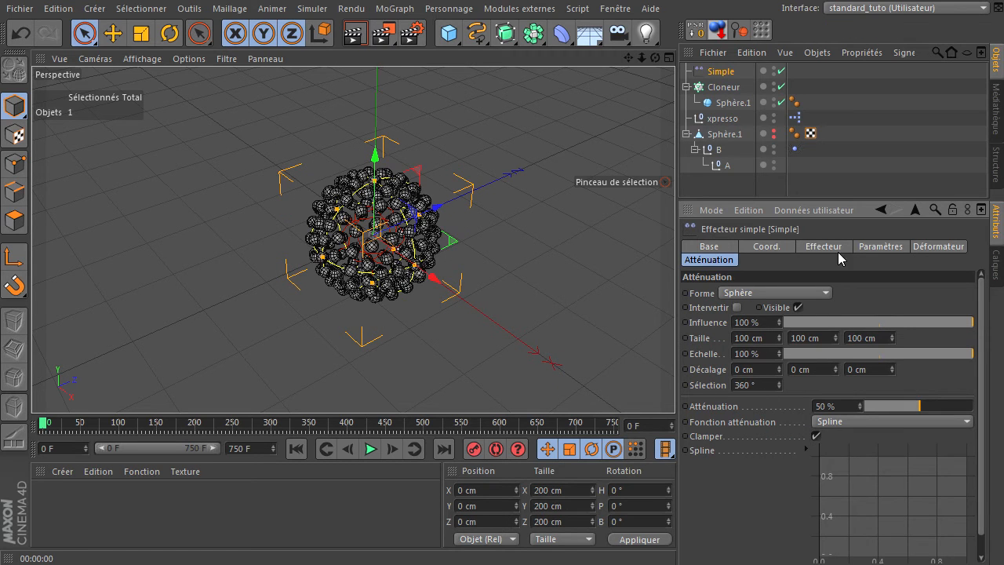
# Step: Scale the Simple effector down uniformly to about 103 cm and set its position offset to 0 cm in Y and 50 cm in Z
pyautogui.click(141, 33)
pyautogui.moveTo(260, 119); pyautogui.dragTo(734, 384)
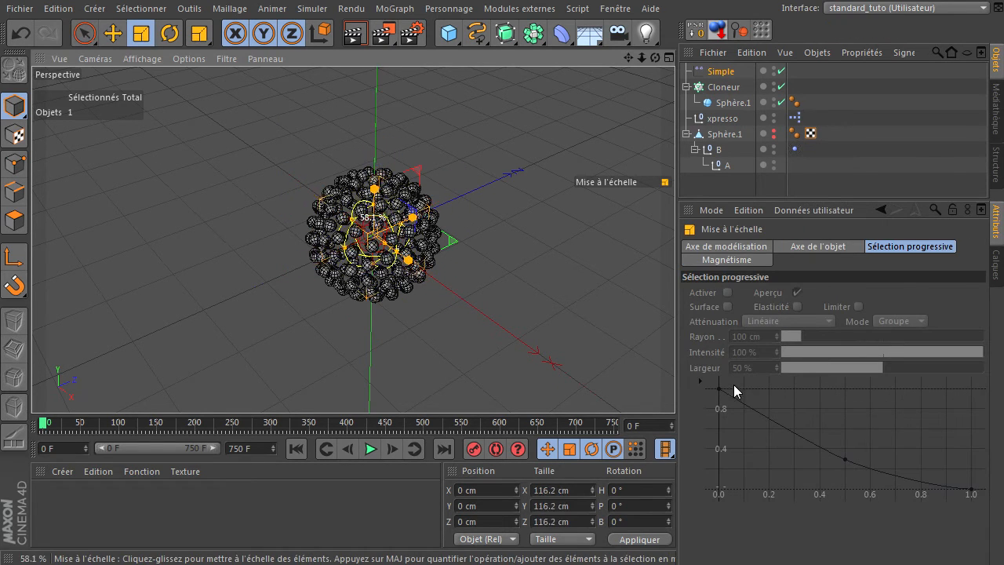
pyautogui.click(721, 71)
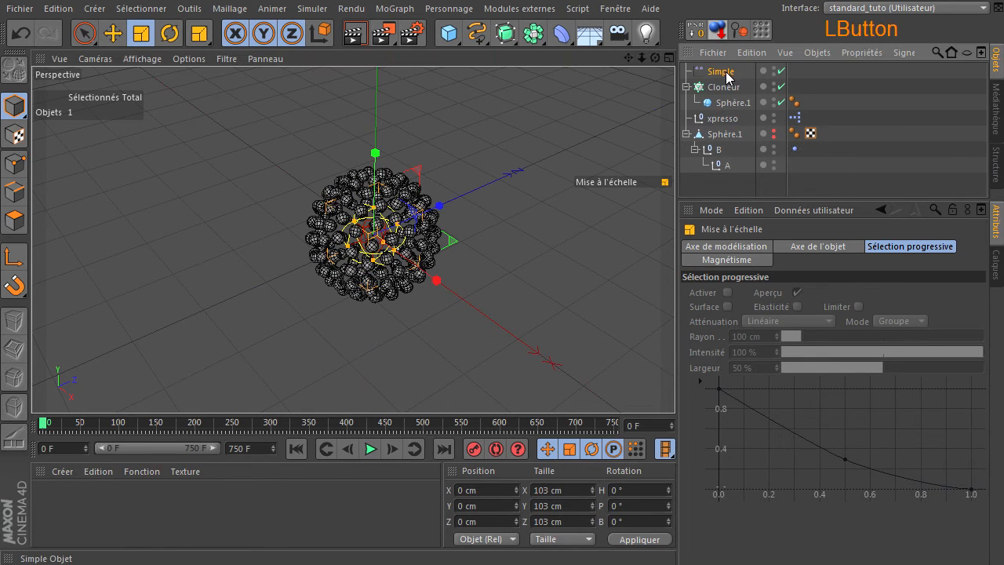
pyautogui.click(819, 247)
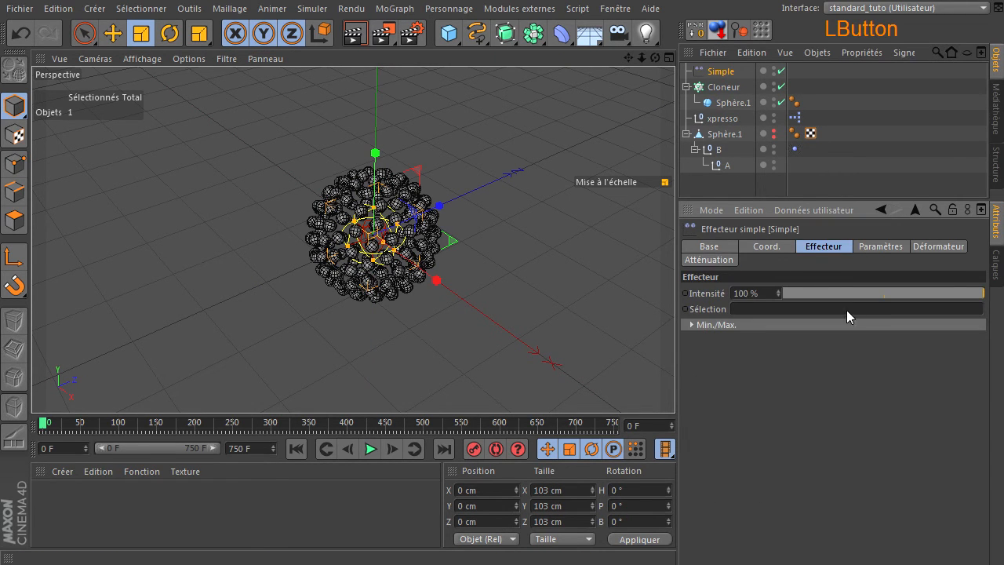
pyautogui.click(878, 246)
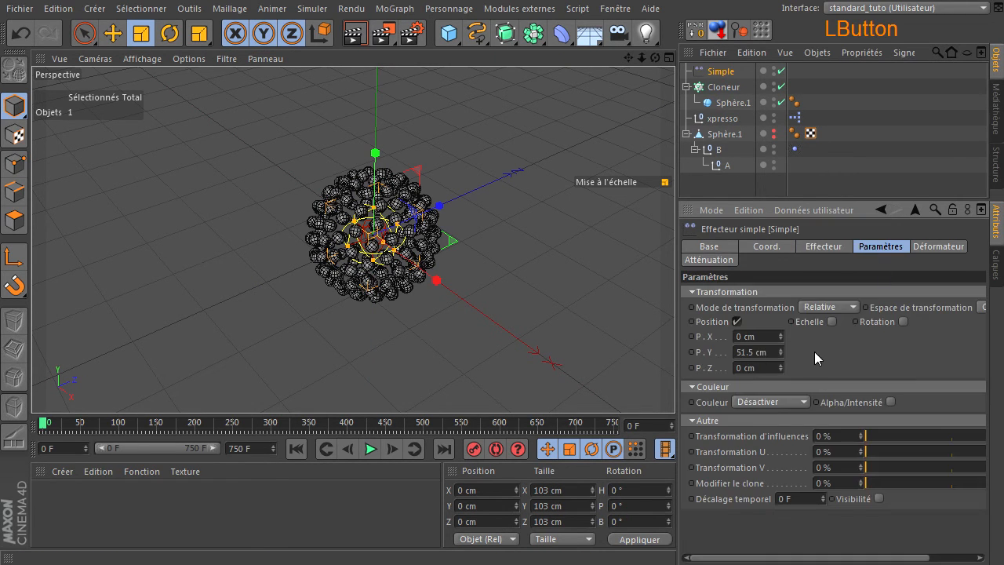
pyautogui.doubleClick(771, 349)
pyautogui.write('0')
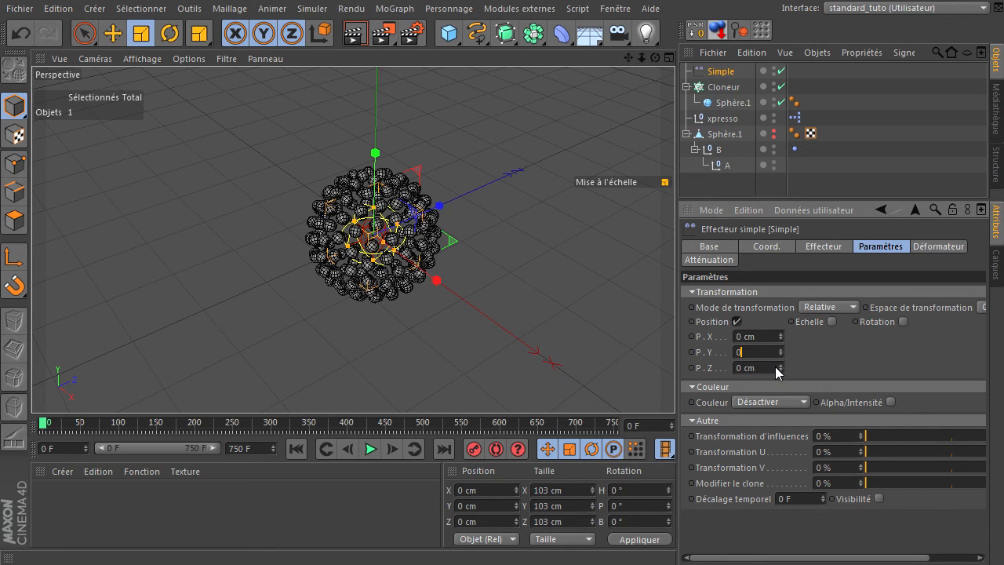
pyautogui.click(773, 368)
pyautogui.write('50')
pyautogui.press('Return')
# Step: Add the Simple effector to the XPresso graph as a node with a Position globale input
pyautogui.click(721, 72)
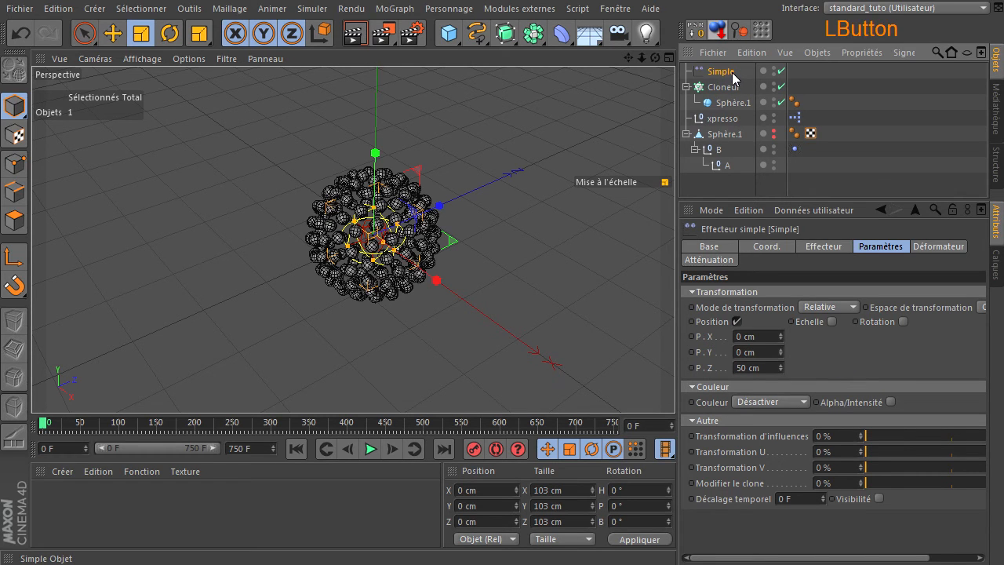
pyautogui.doubleClick(796, 119)
pyautogui.moveTo(712, 73); pyautogui.dragTo(755, 323)
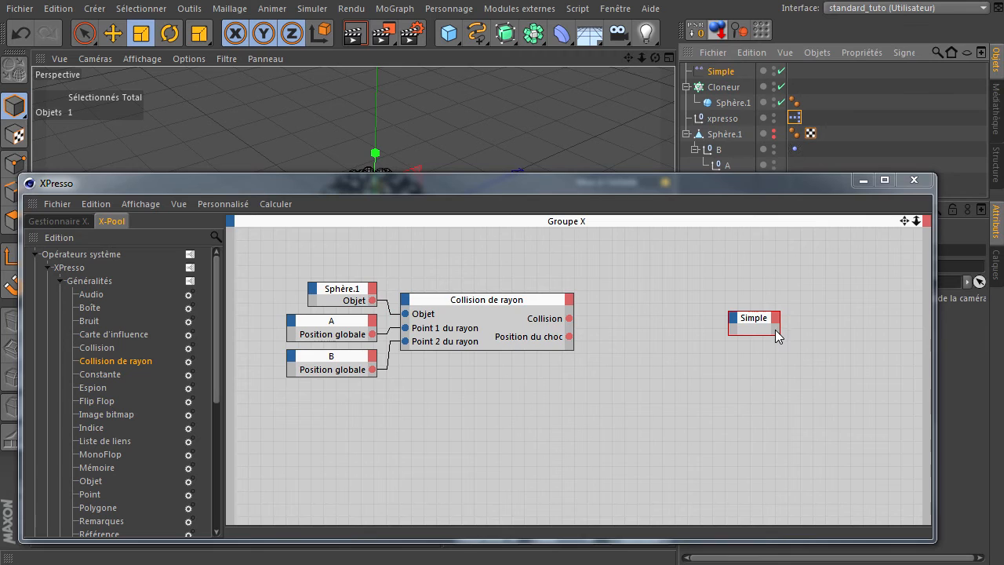
pyautogui.click(735, 321)
pyautogui.moveTo(768, 372)
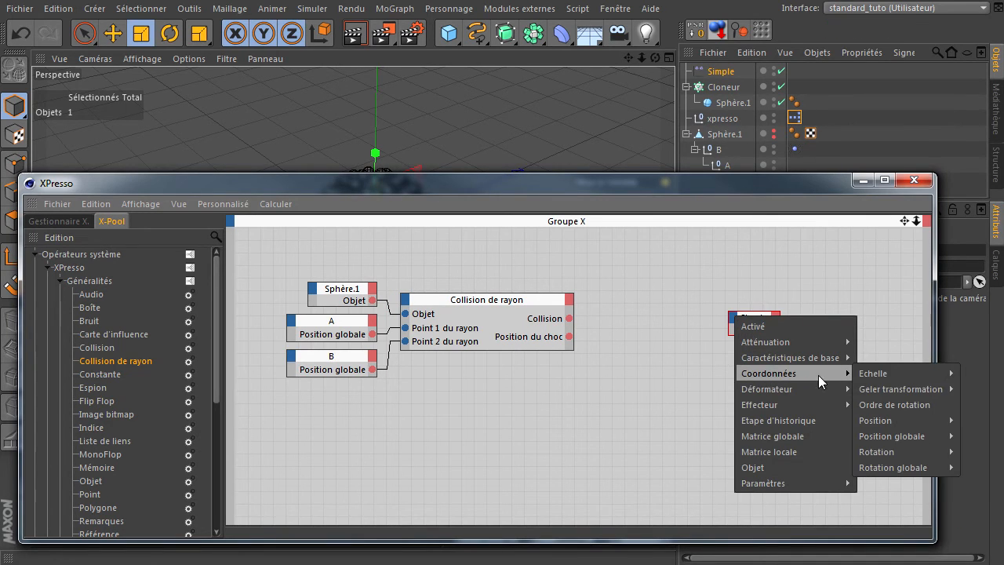
pyautogui.moveTo(907, 436)
pyautogui.click(972, 444)
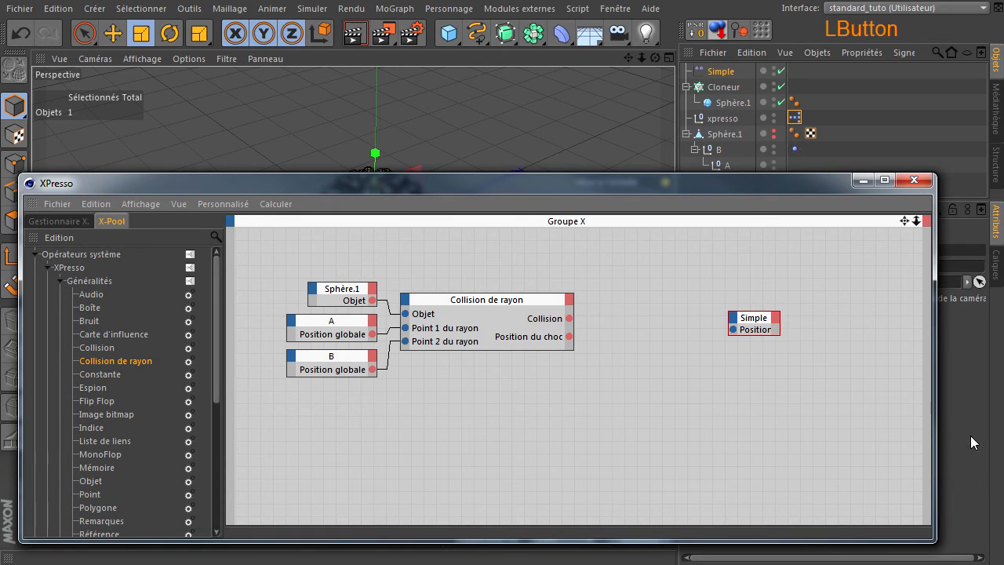
# Step: Connect Collision de rayon's Position du choc output to Simple's Position globale input and place the Simple node closer to the collision node
pyautogui.keyDown('ctrl'); pyautogui.click(737, 330); pyautogui.keyUp('ctrl')
pyautogui.moveTo(736, 330); pyautogui.dragTo(645, 358)
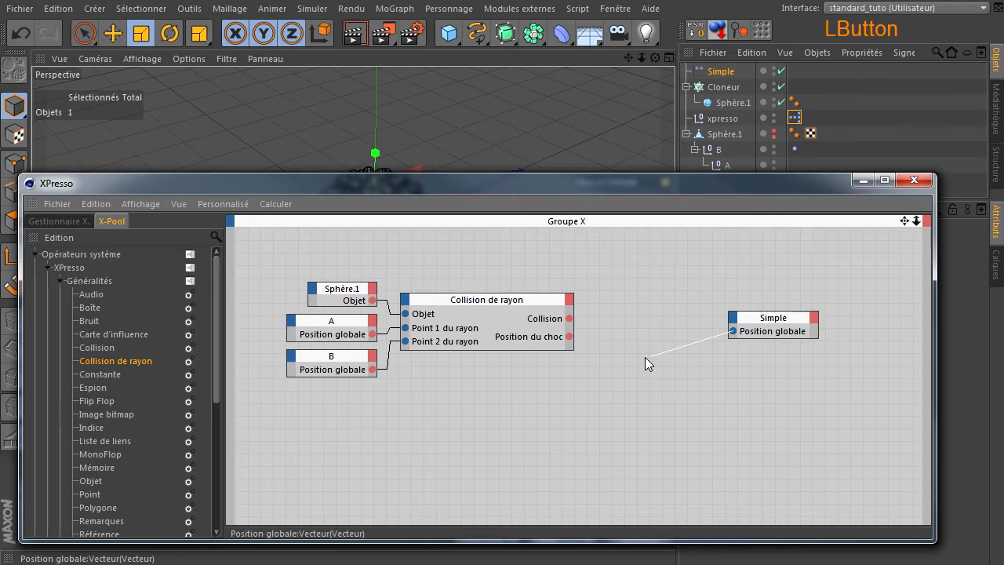
pyautogui.moveTo(579, 340); pyautogui.dragTo(569, 336)
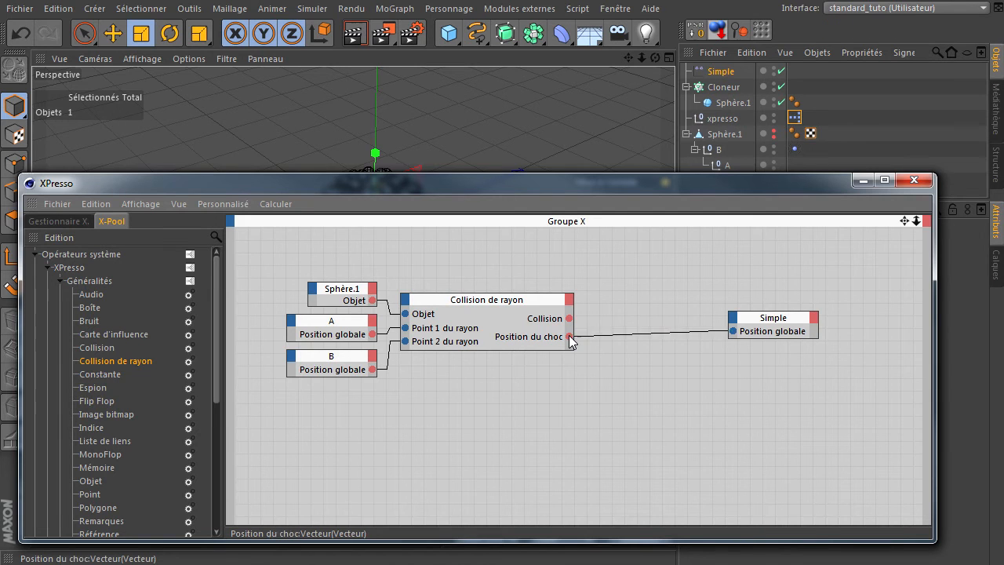
pyautogui.click(755, 320)
pyautogui.moveTo(755, 321); pyautogui.dragTo(634, 348)
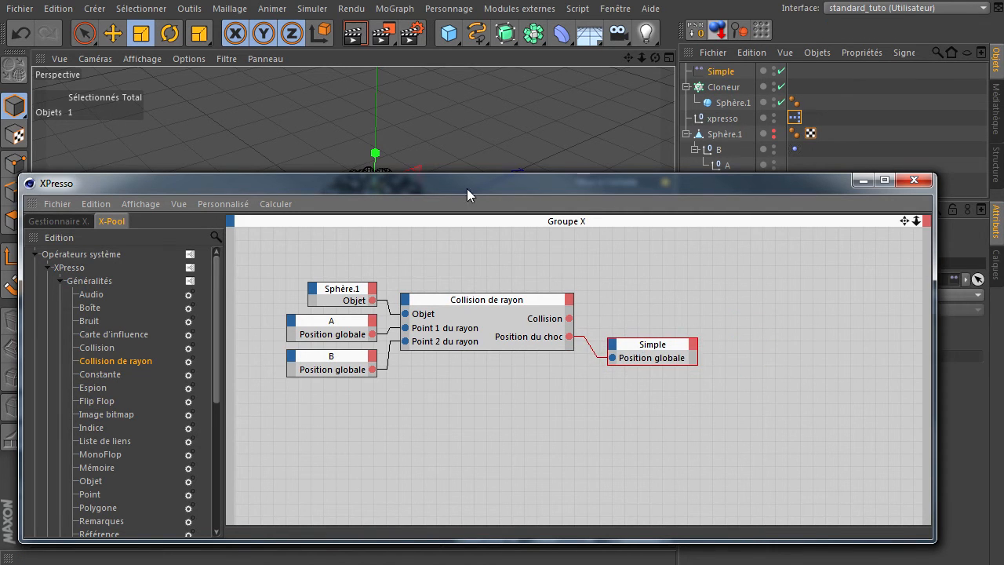
# Step: Move the XPresso window out of the way and play the animation, viewing the clones' reaction from several angles
pyautogui.click(279, 204)
pyautogui.click(487, 176)
pyautogui.moveTo(485, 180); pyautogui.dragTo(765, 564)
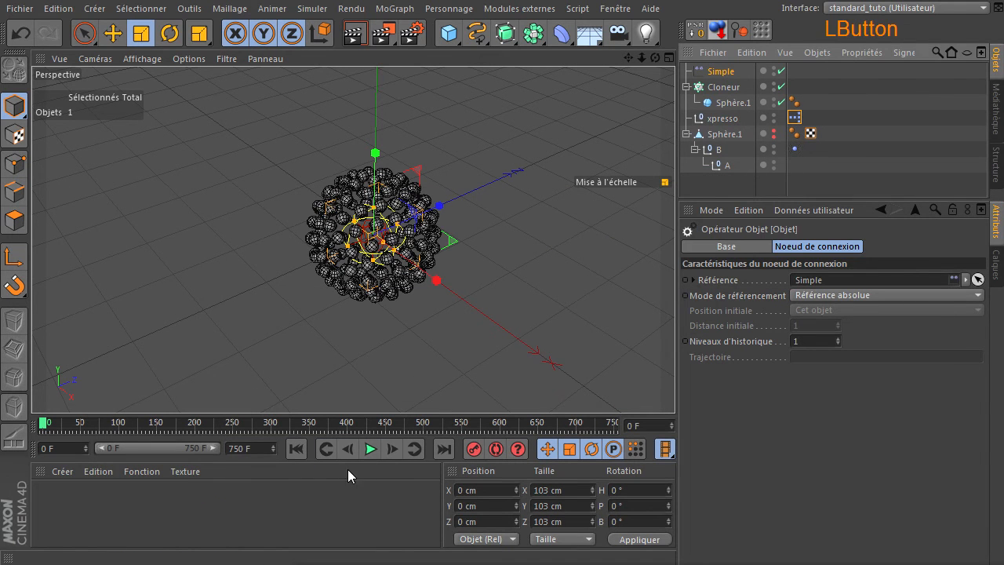
pyautogui.click(371, 452)
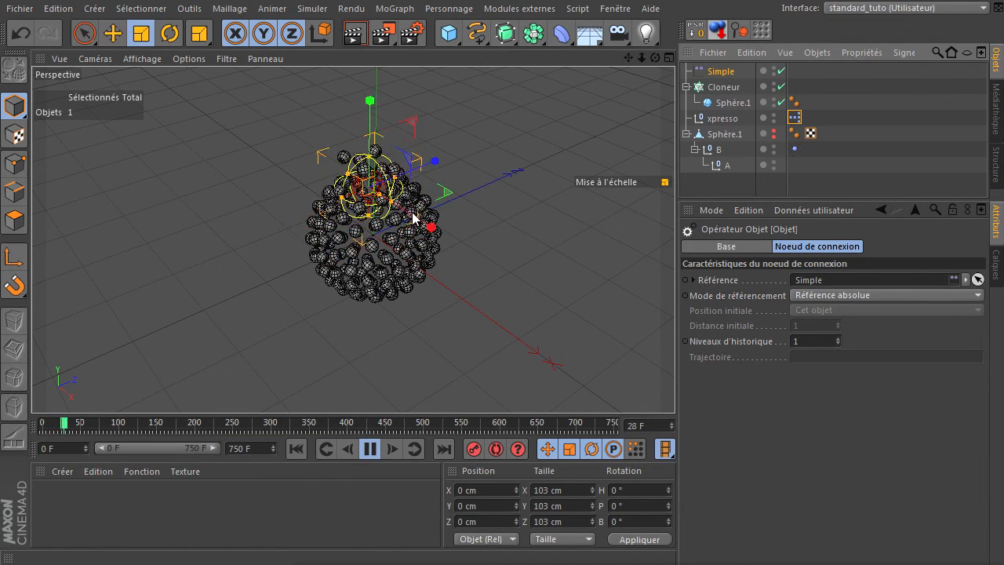
pyautogui.moveTo(655, 58); pyautogui.dragTo(677, 384)
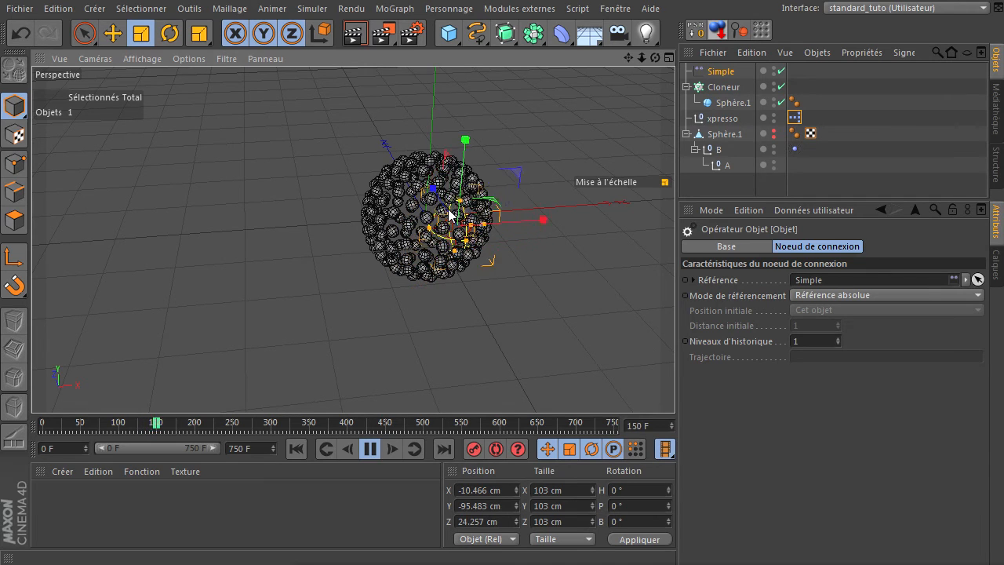
pyautogui.moveTo(655, 58); pyautogui.dragTo(674, 384)
# Step: Clear the selection, hide the Simple effector in the viewport, and watch the animation before stopping it and returning to the first frame
pyautogui.click(566, 131)
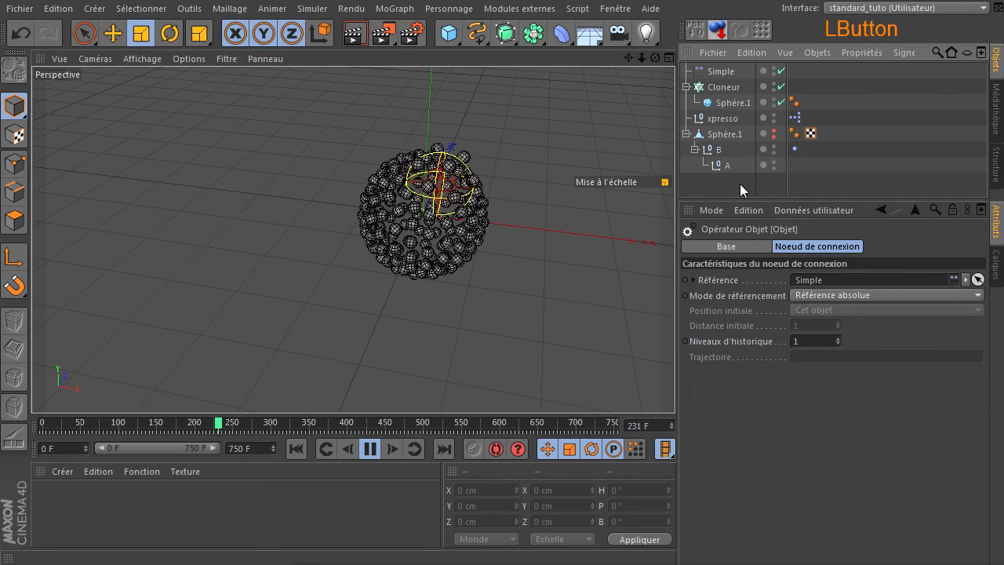
pyautogui.click(774, 70)
pyautogui.moveTo(655, 58); pyautogui.dragTo(674, 384)
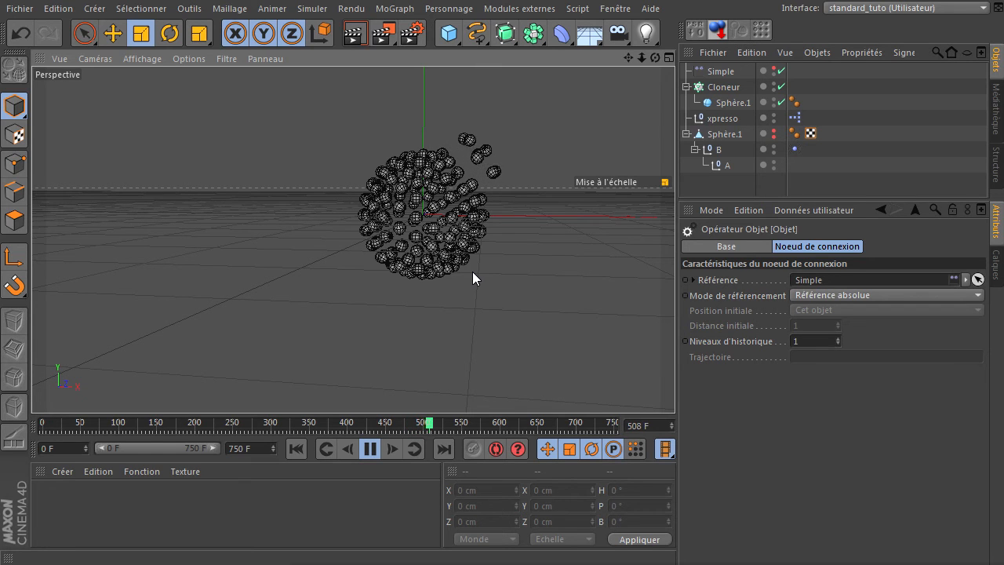
pyautogui.moveTo(655, 58)
pyautogui.mouseDown()
pyautogui.moveTo(677, 381)
pyautogui.moveTo(651, 62)
pyautogui.mouseUp()
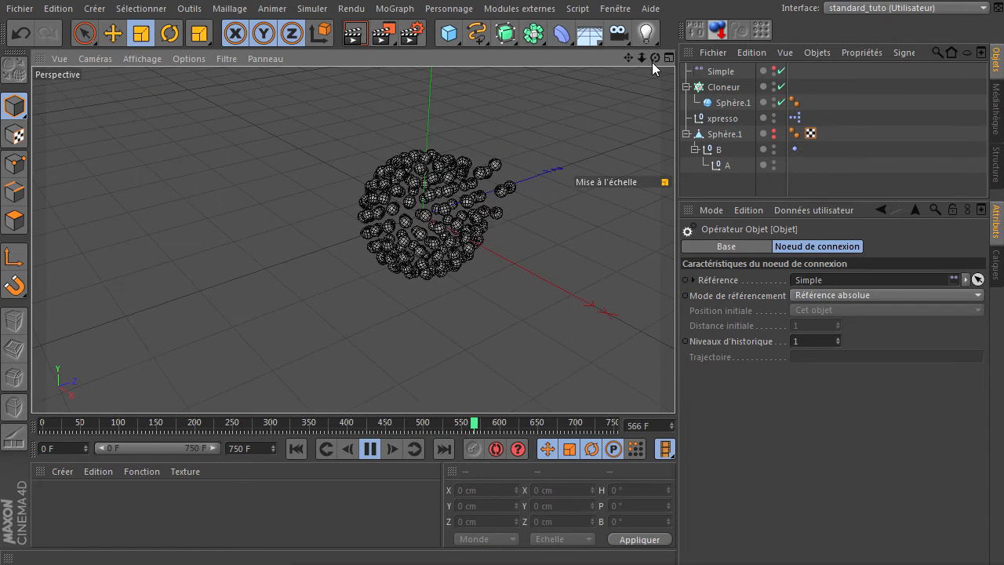
pyautogui.click(371, 448)
pyautogui.click(296, 448)
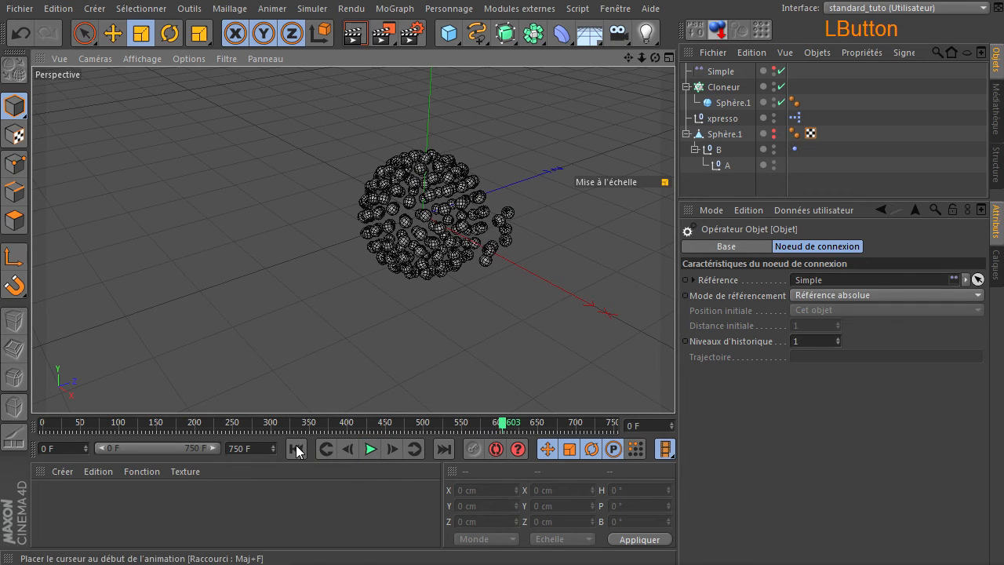
# Step: Set the rotation frequency of B's Vibration tag to 0.2
pyautogui.click(734, 104)
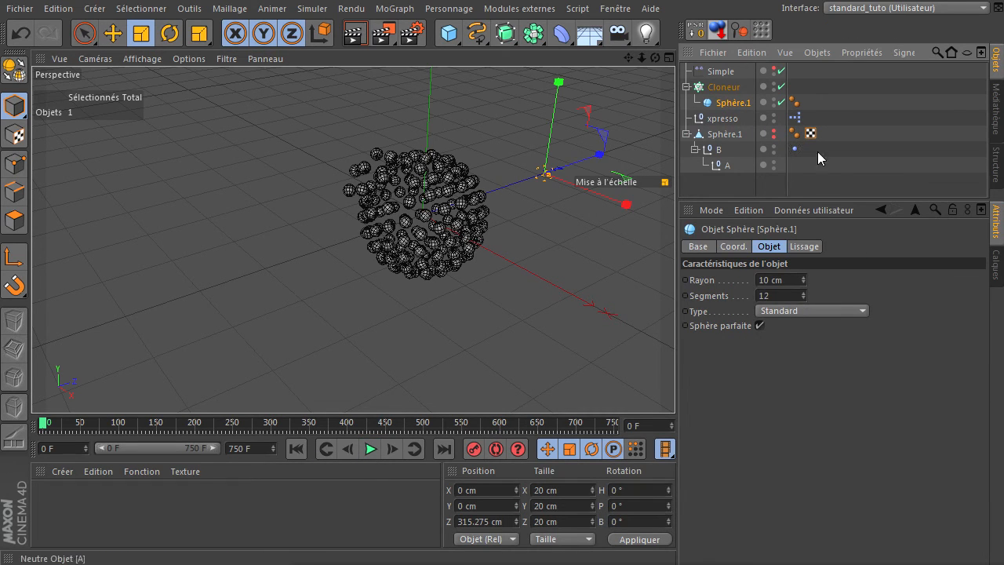
pyautogui.click(794, 150)
pyautogui.click(800, 475)
pyautogui.write('0.1')
pyautogui.press('BackSpace')
pyautogui.press('BackSpace')
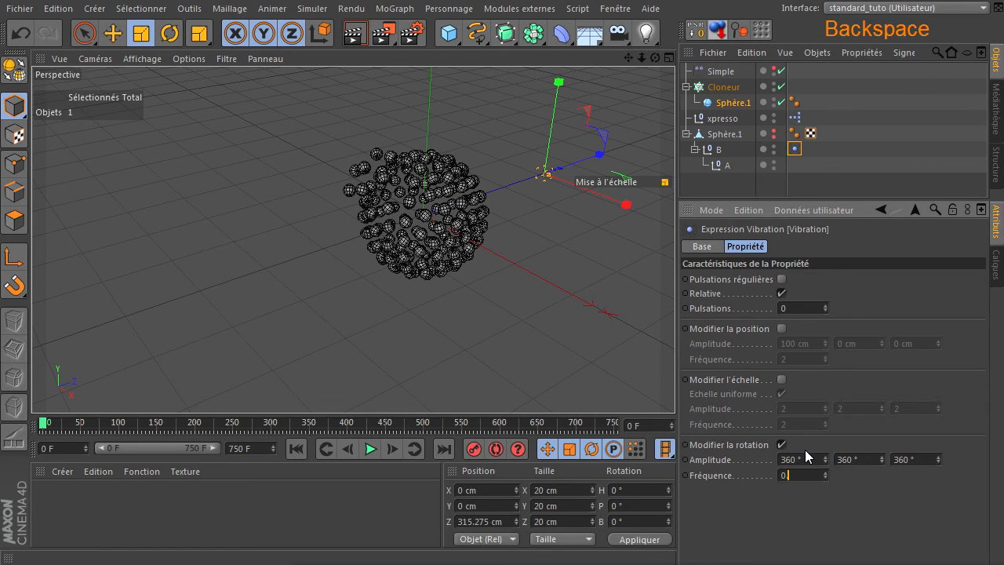
pyautogui.write('.2')
pyautogui.click(758, 538)
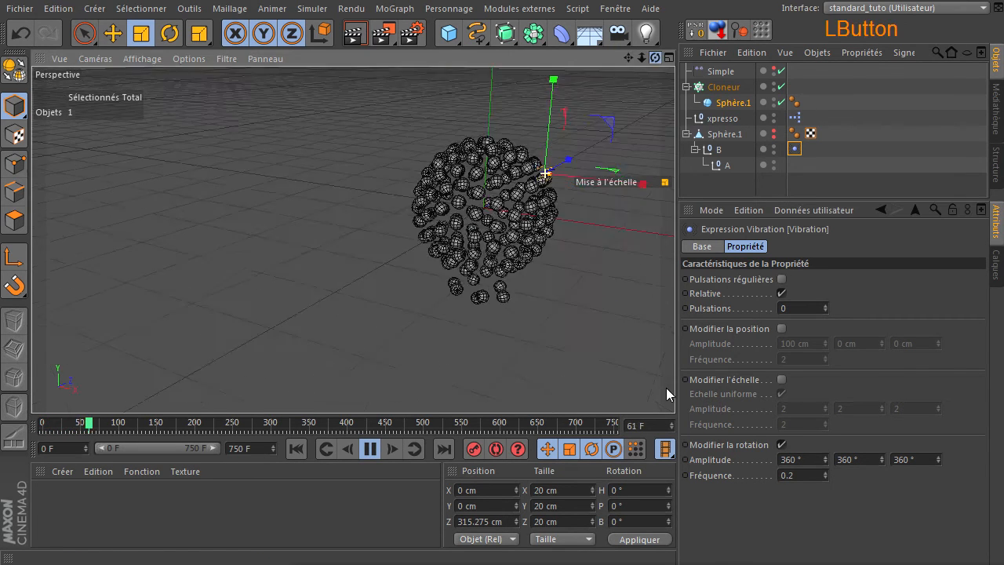
# Step: Clear the selection, watch the slower ray animation with the sphere centred in view, and stop playback
pyautogui.click(407, 227)
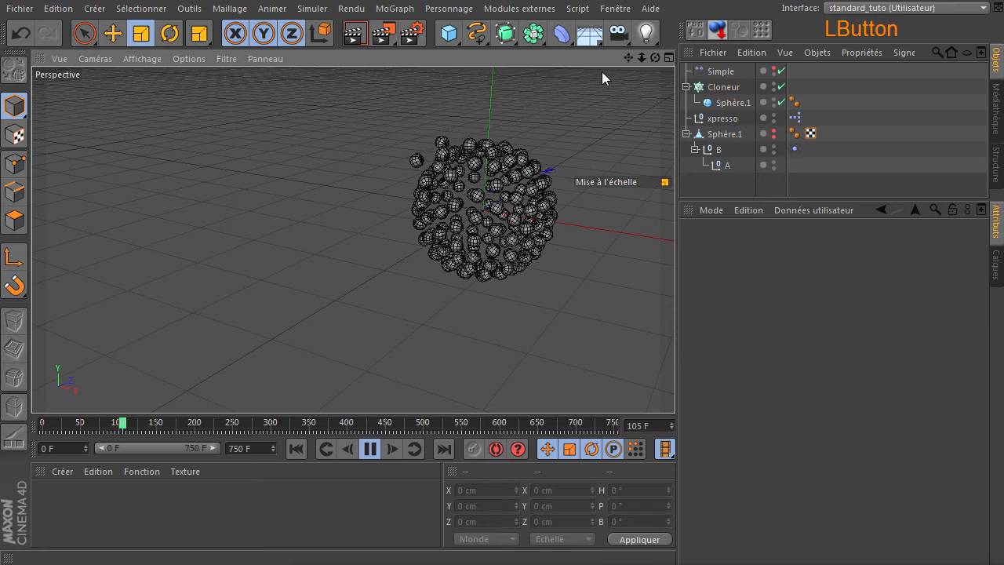
pyautogui.moveTo(629, 57); pyautogui.dragTo(620, 167)
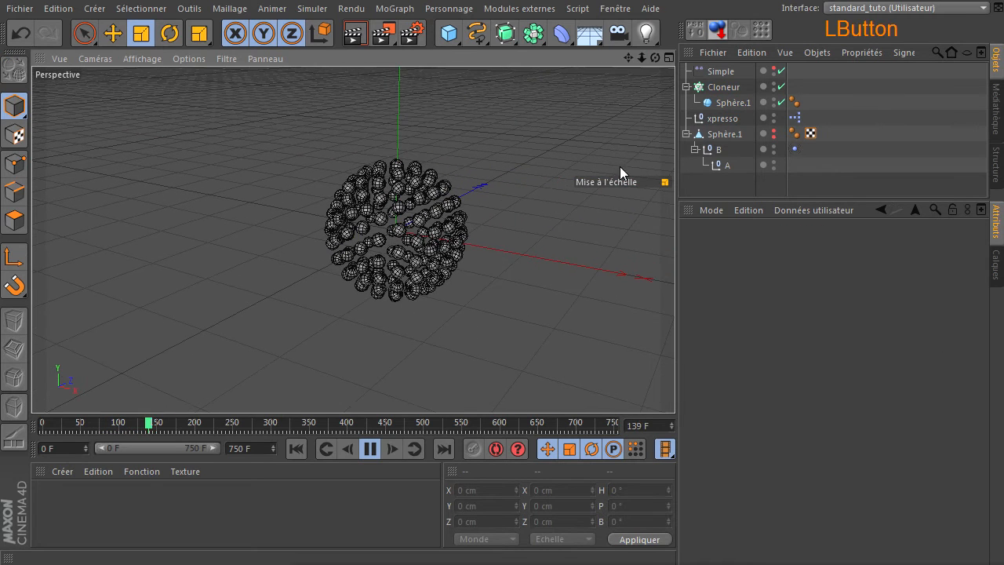
pyautogui.click(371, 447)
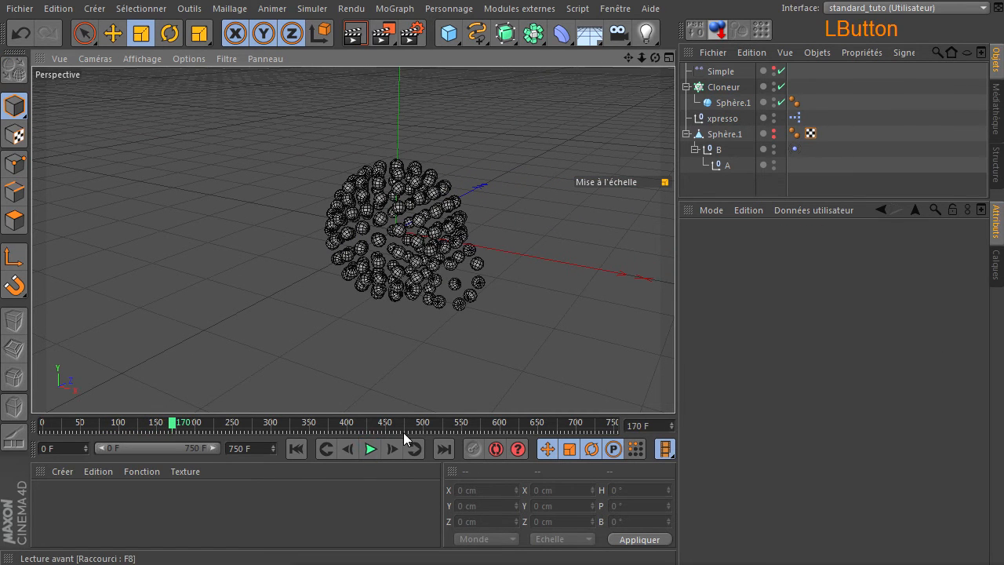
# Step: Add an Effecteur Délai to the Cloneur
pyautogui.click(713, 87)
pyautogui.click(394, 8)
pyautogui.moveTo(398, 31)
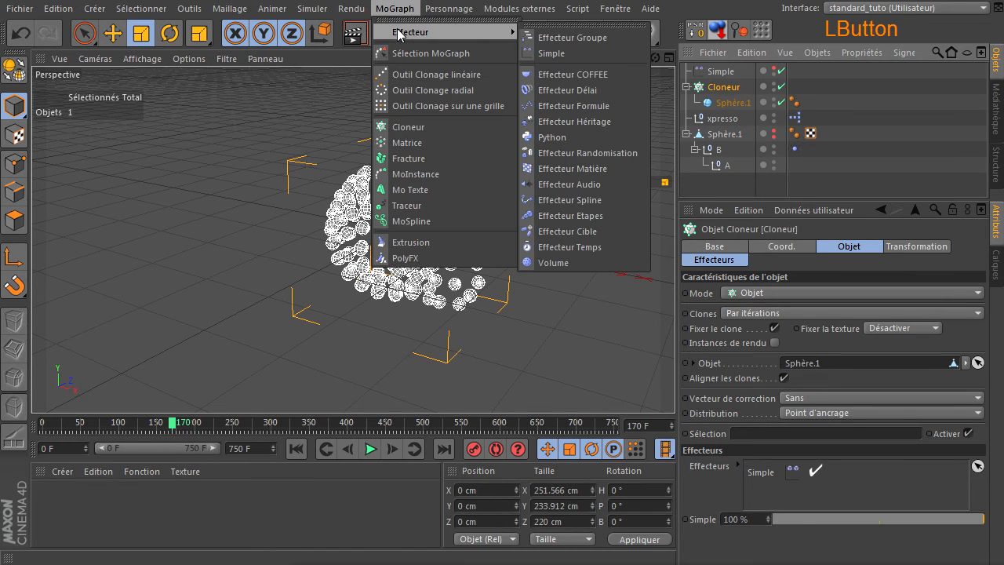
pyautogui.click(579, 92)
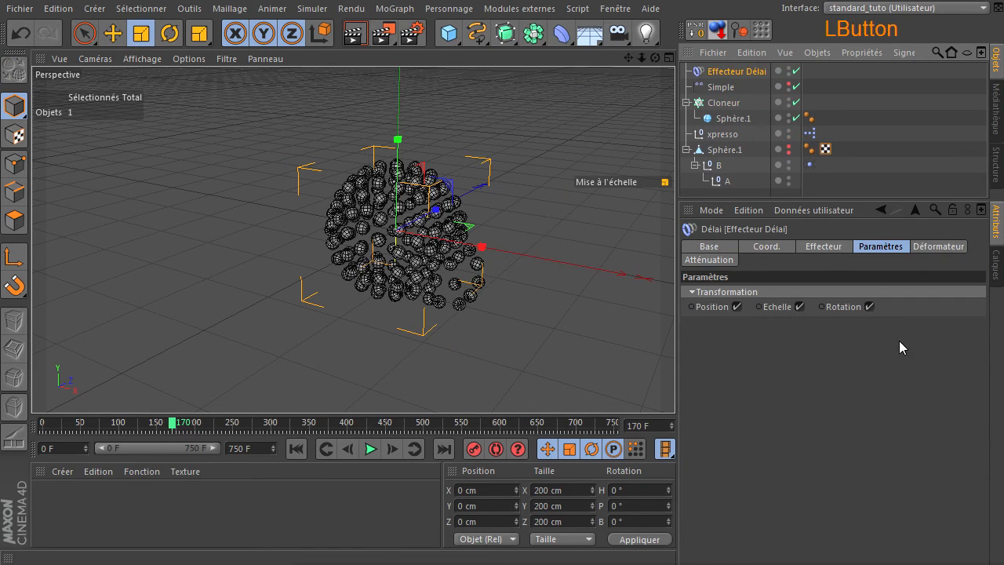
# Step: Set the Délai effector's mode to Elasticité with an intensity of 74 %, and check its transformation parameters
pyautogui.click(824, 247)
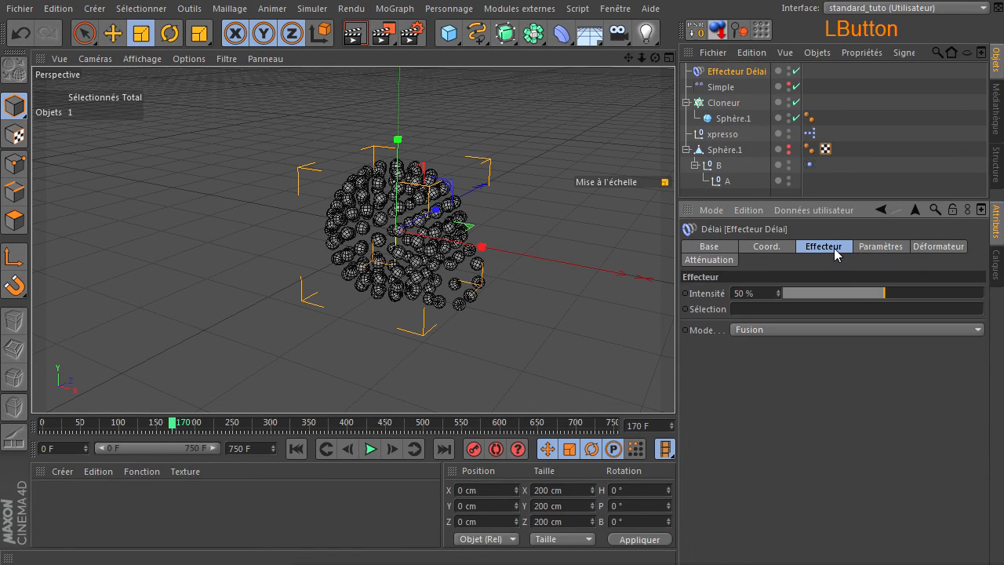
pyautogui.click(873, 331)
pyautogui.click(851, 377)
pyautogui.moveTo(922, 294); pyautogui.dragTo(934, 294)
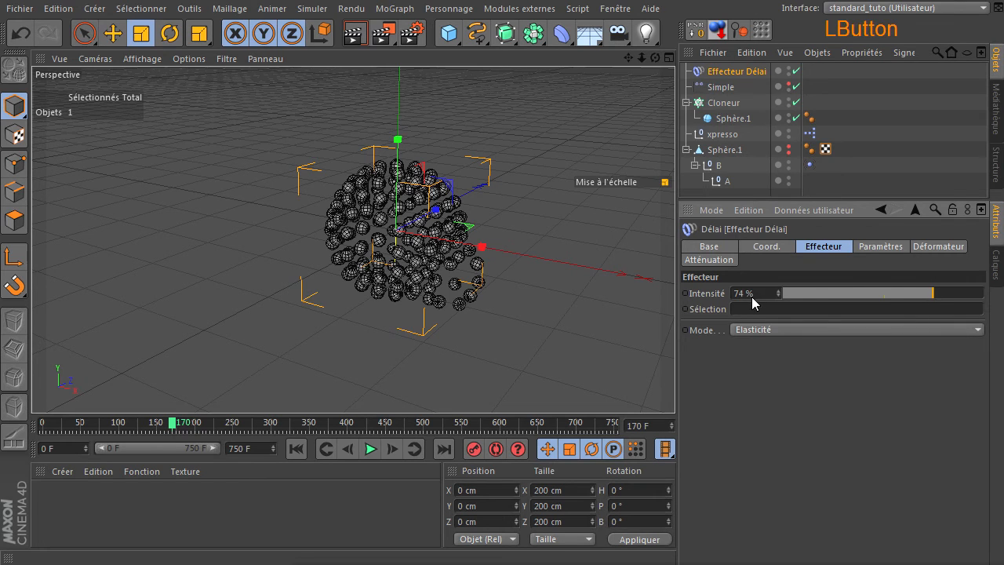
pyautogui.click(898, 246)
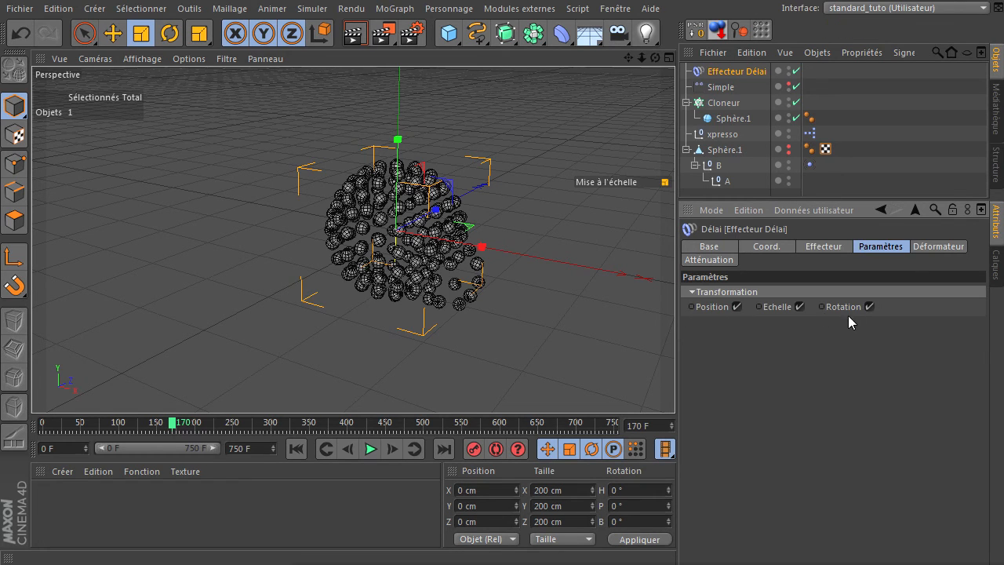
pyautogui.click(779, 411)
# Step: Play the animation from the first frame with nothing selected to examine the clones' elastic motion from different angles
pyautogui.click(297, 448)
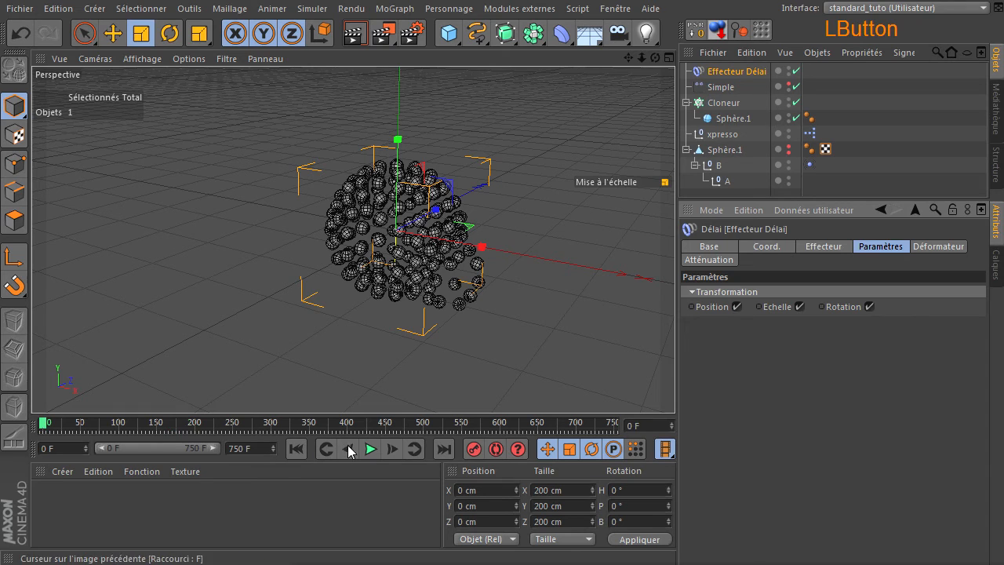
pyautogui.click(460, 373)
pyautogui.click(370, 449)
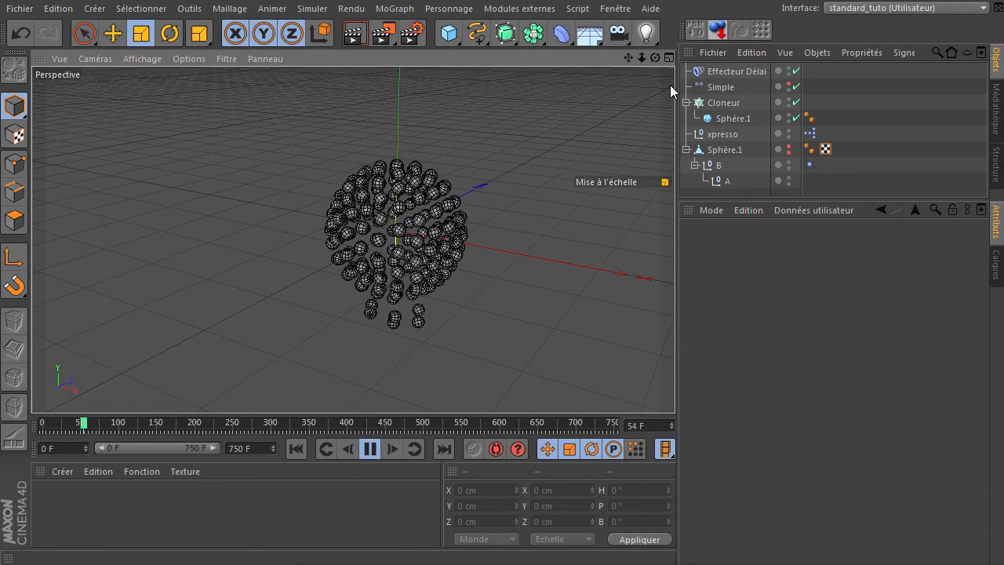
pyautogui.moveTo(655, 57); pyautogui.dragTo(532, 222)
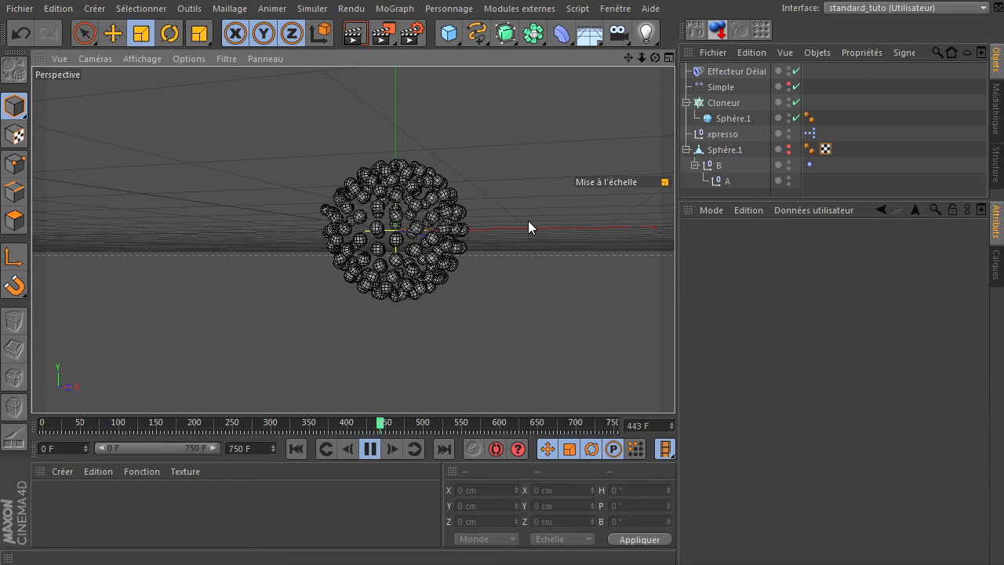
# Step: Review the XPresso link between Position du choc and the Simple effector, and look again at the playing animation
pyautogui.moveTo(490, 564); pyautogui.dragTo(322, 261)
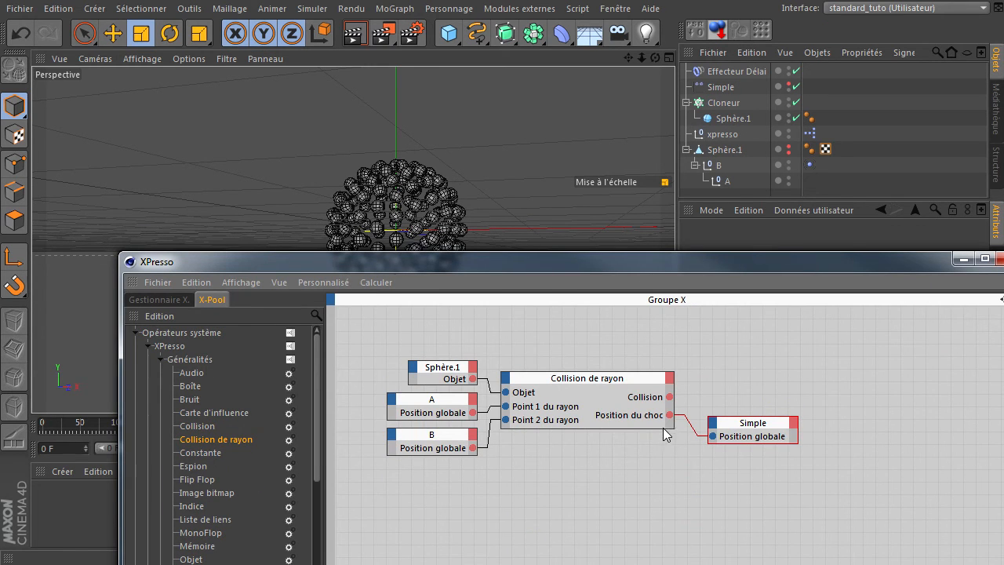
pyautogui.click(546, 298)
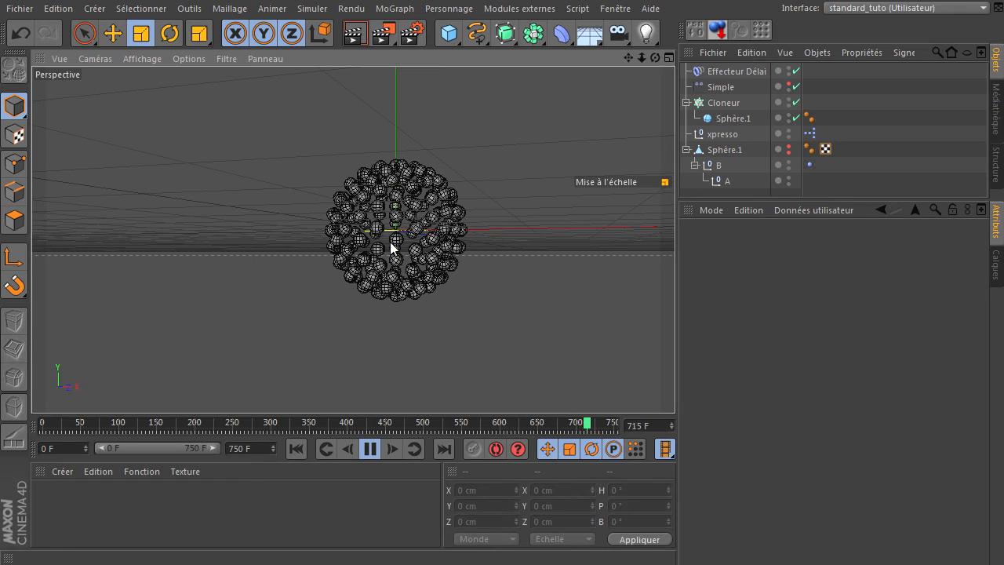
pyautogui.moveTo(655, 58); pyautogui.dragTo(638, 92)
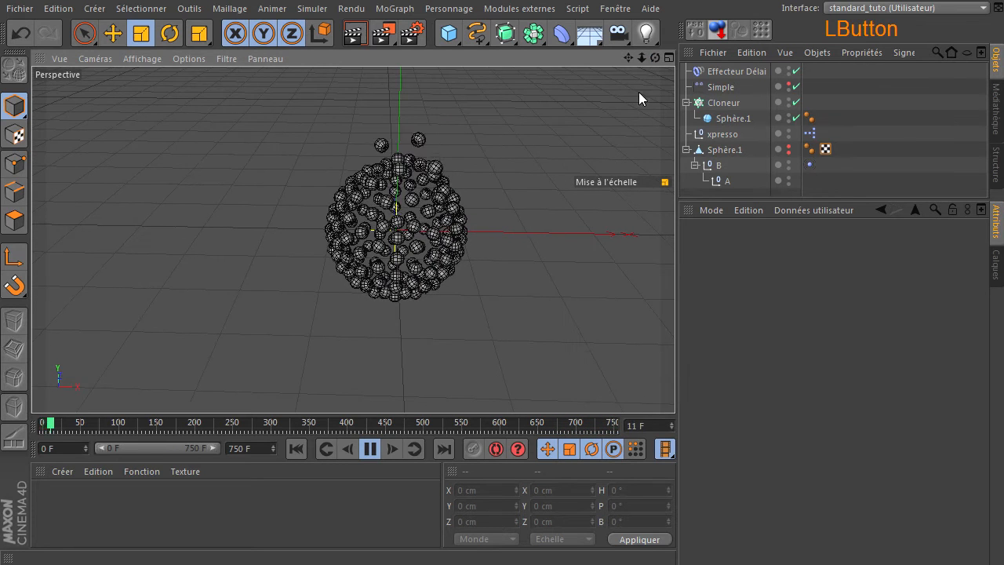
# Step: Stop the animation and examine the Collision de rayon node's connections in the XPresso editor
pyautogui.click(372, 450)
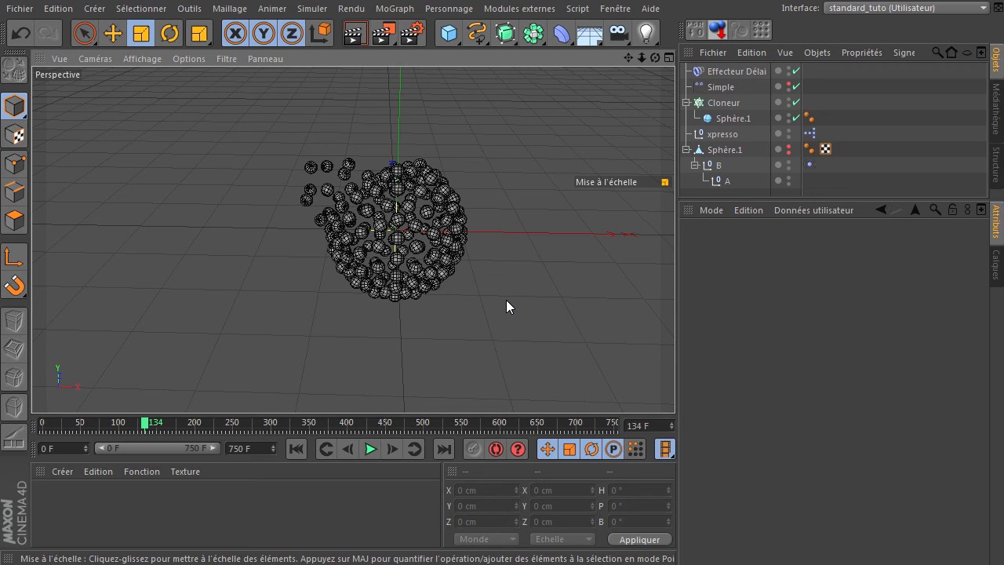
pyautogui.doubleClick(808, 135)
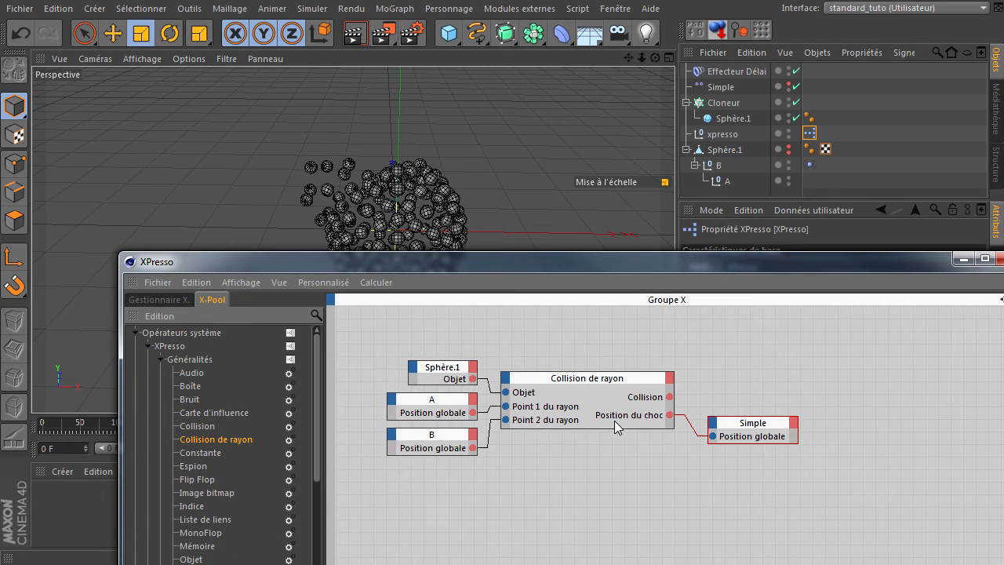
pyautogui.moveTo(683, 421); pyautogui.dragTo(669, 415)
pyautogui.moveTo(725, 263); pyautogui.dragTo(654, 159)
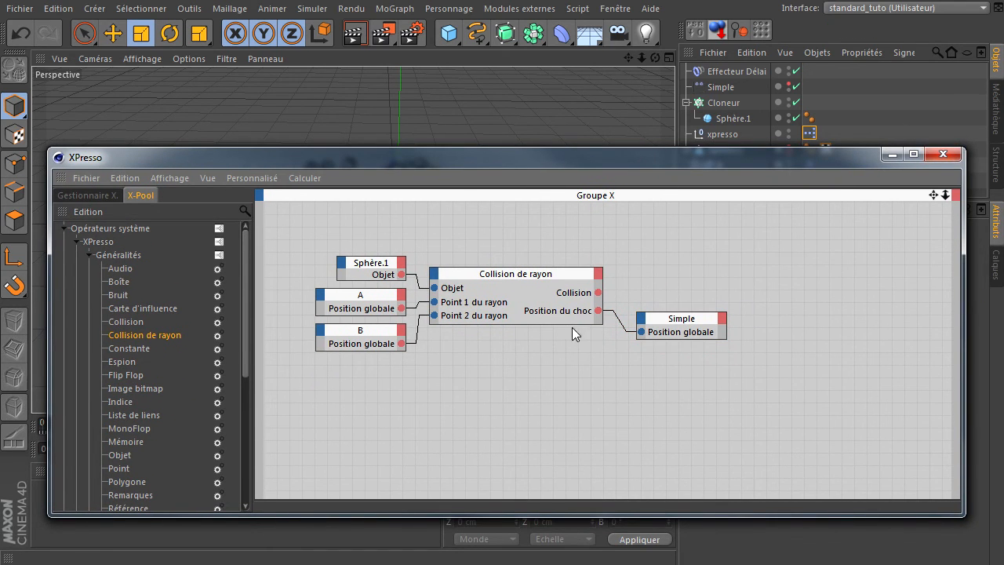
pyautogui.click(563, 379)
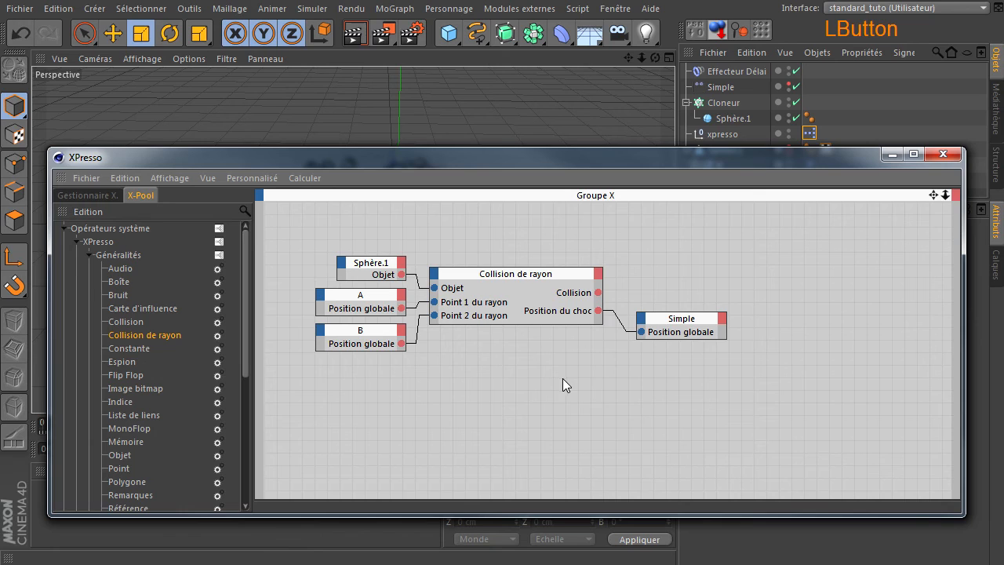
pyautogui.click(608, 412)
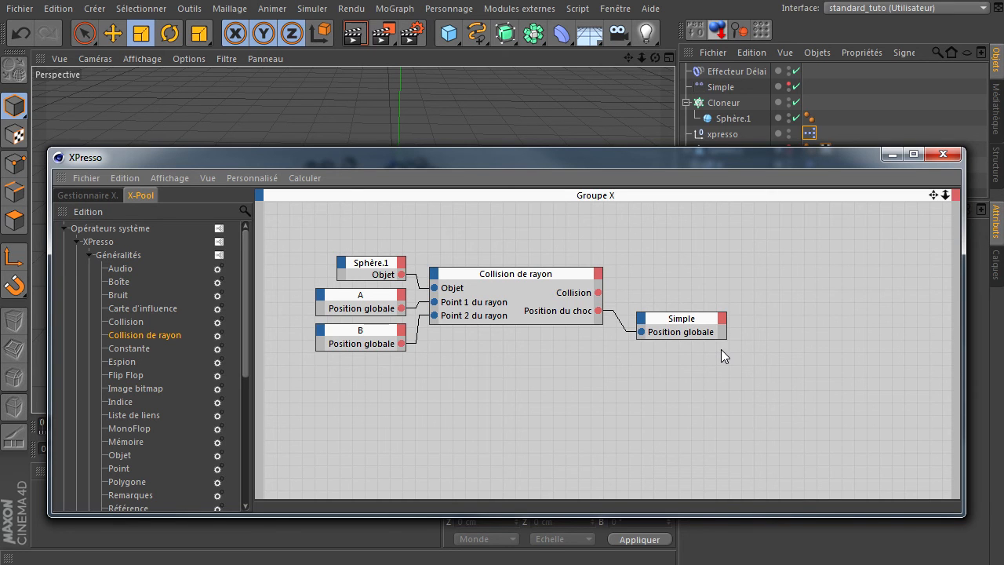
pyautogui.click(942, 153)
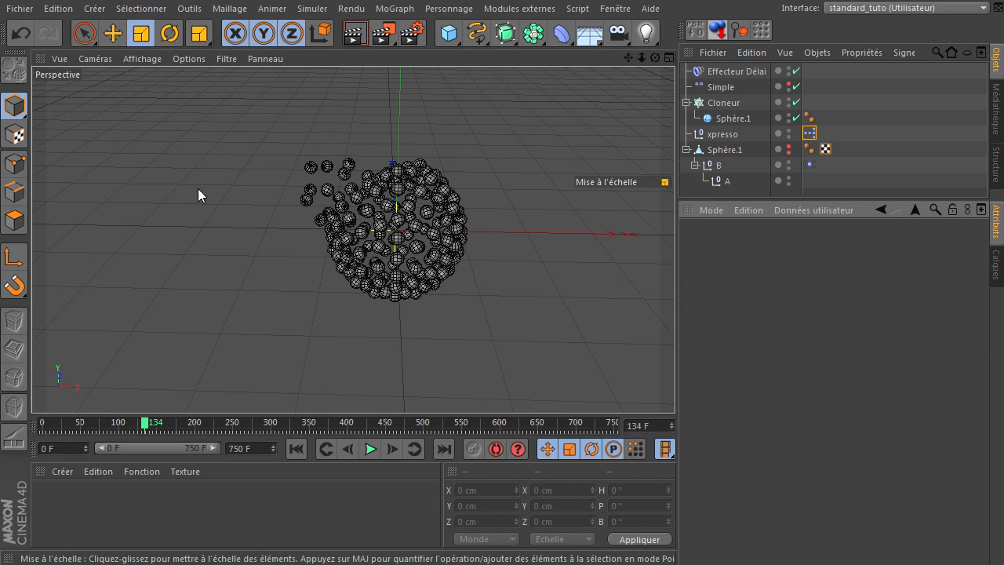
# Step: Play the animation from the first frame in a lower, rotated view, and return to the first frame
pyautogui.moveTo(655, 57); pyautogui.dragTo(570, 121)
pyautogui.click(654, 44)
pyautogui.click(727, 7)
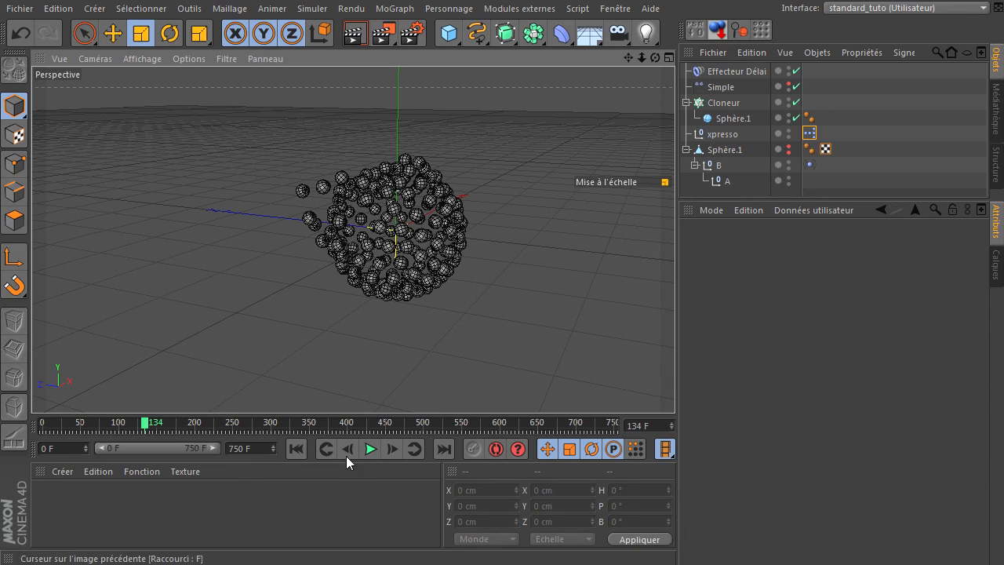
pyautogui.click(296, 450)
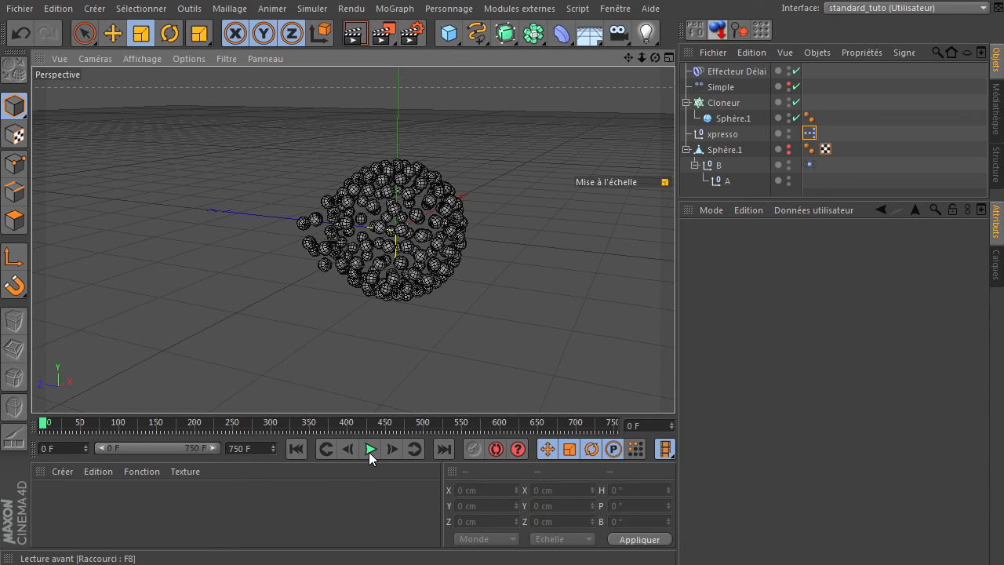
pyautogui.click(370, 449)
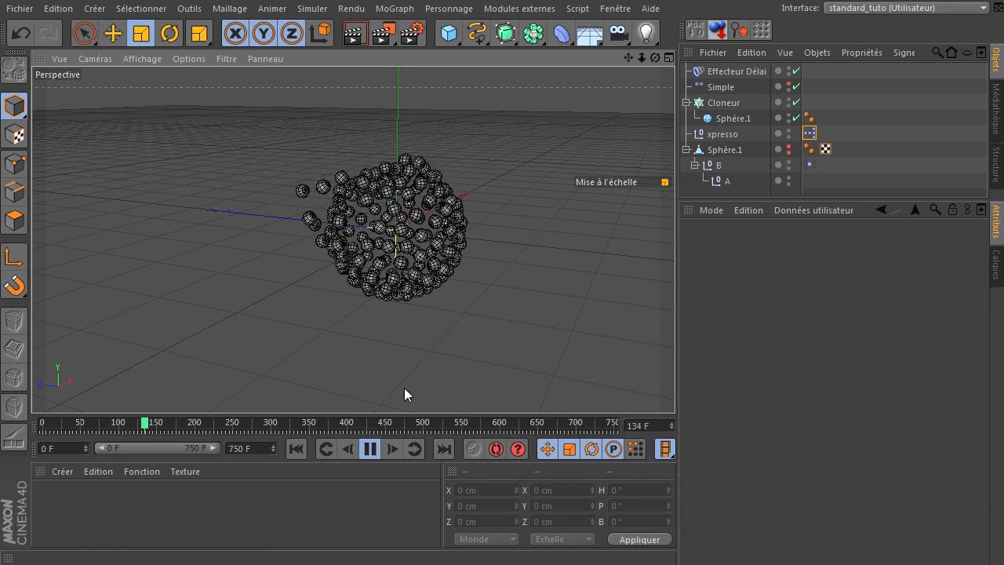
pyautogui.click(369, 449)
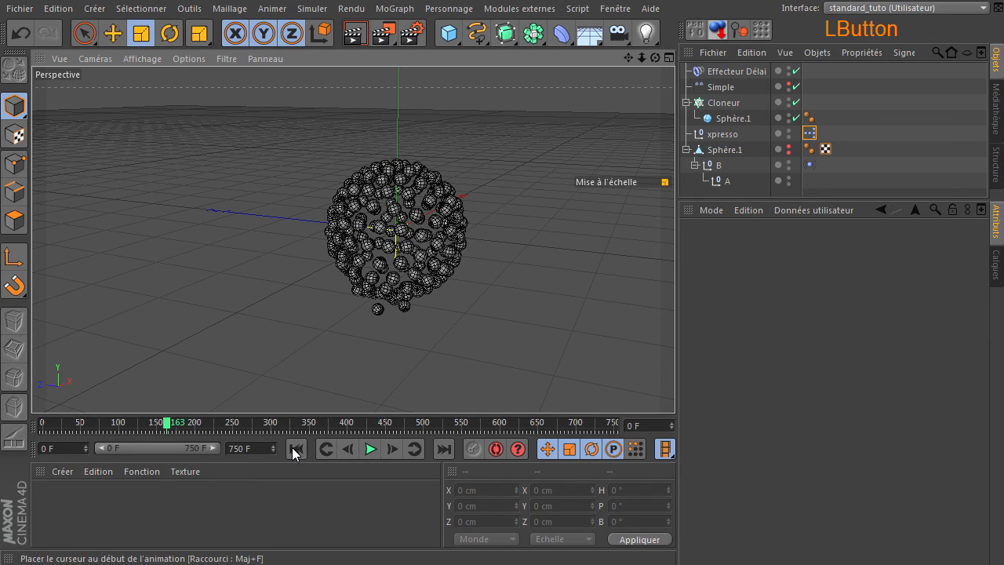
pyautogui.click(293, 448)
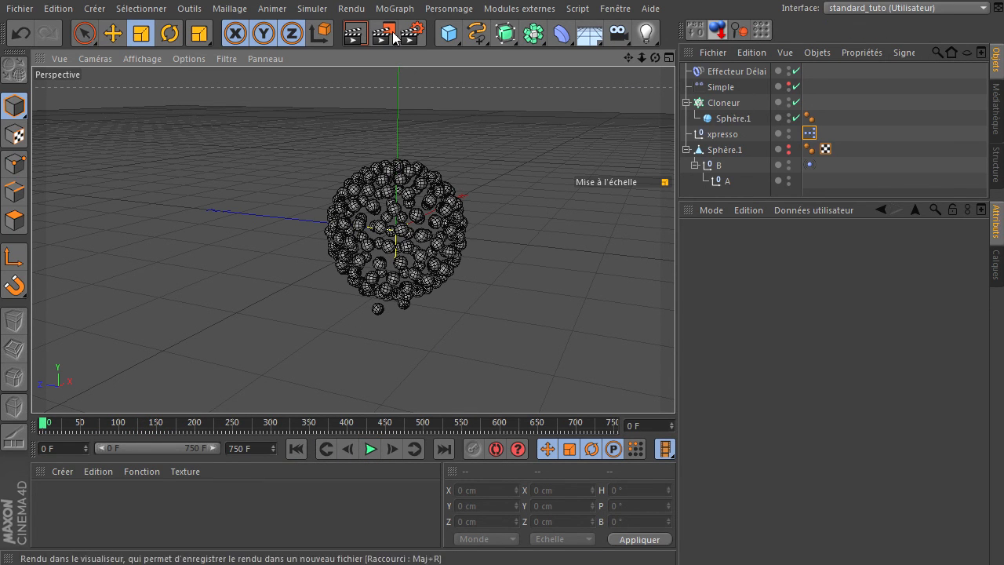
# Step: Replace the Cloneur's child sphere with a Neutre object and briefly play the animation
pyautogui.click(453, 38)
pyautogui.click(520, 57)
pyautogui.moveTo(742, 71); pyautogui.dragTo(738, 132)
pyautogui.click(739, 131)
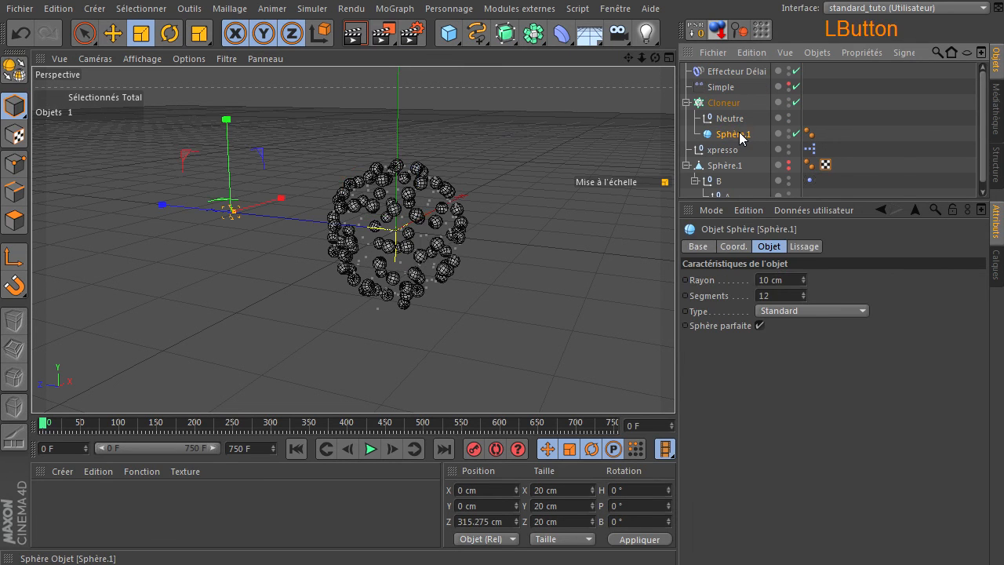
pyautogui.press('Delete')
pyautogui.click(370, 448)
pyautogui.click(371, 449)
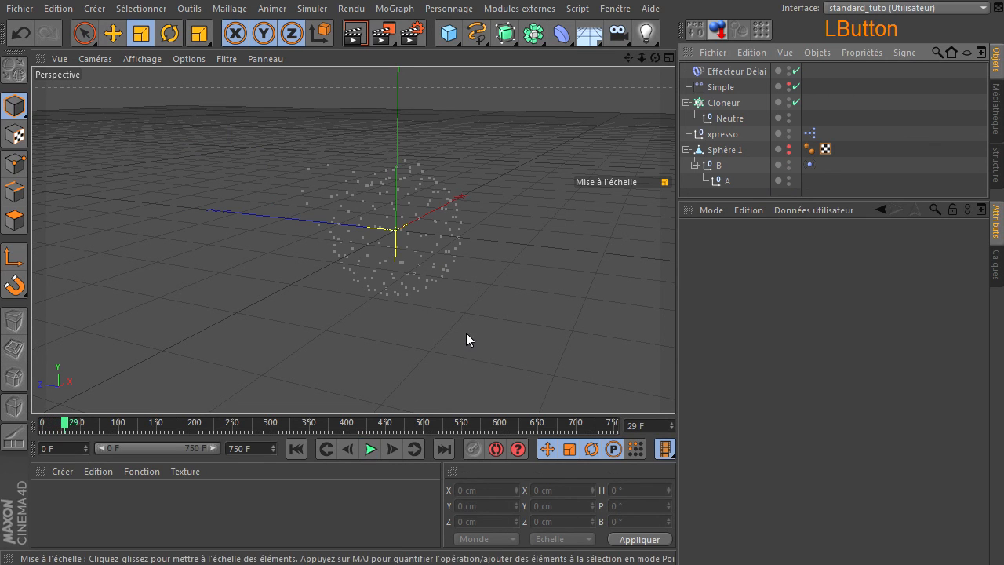
# Step: Add a Traceur referencing the Neutre, set its tracing mode to Connecter les éléments, and preview the animation from the first frame
pyautogui.click(720, 119)
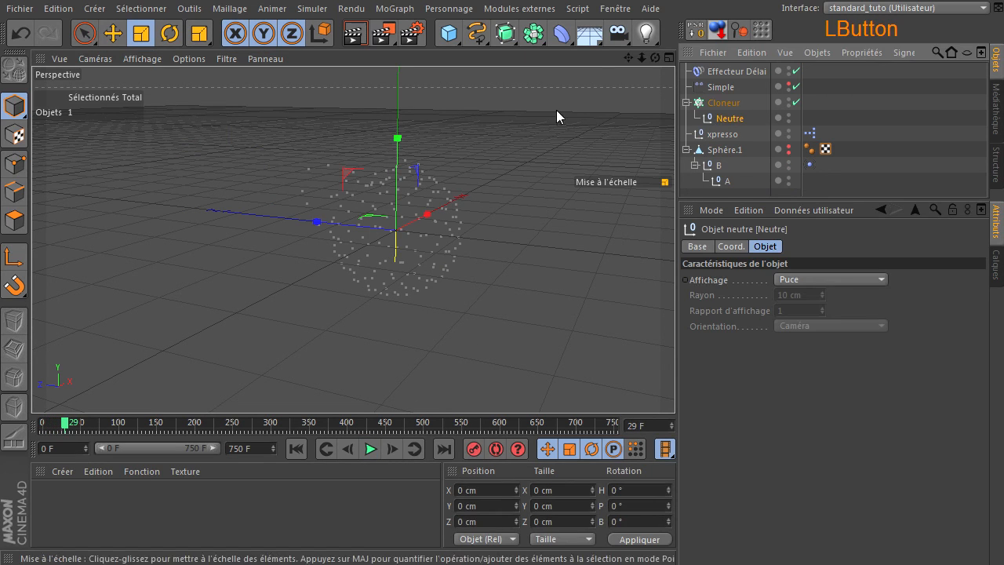
pyautogui.click(394, 8)
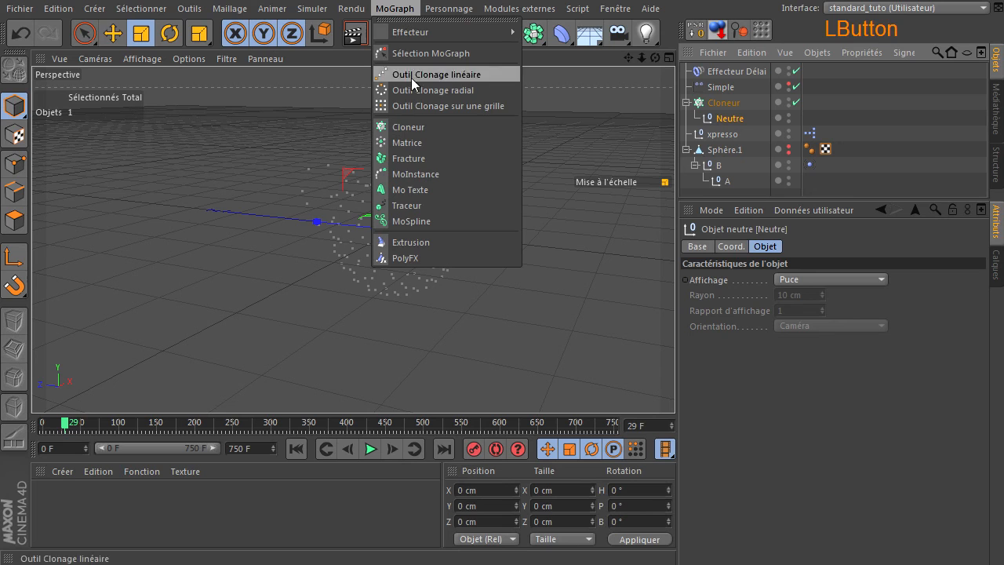
pyautogui.click(429, 205)
pyautogui.click(727, 71)
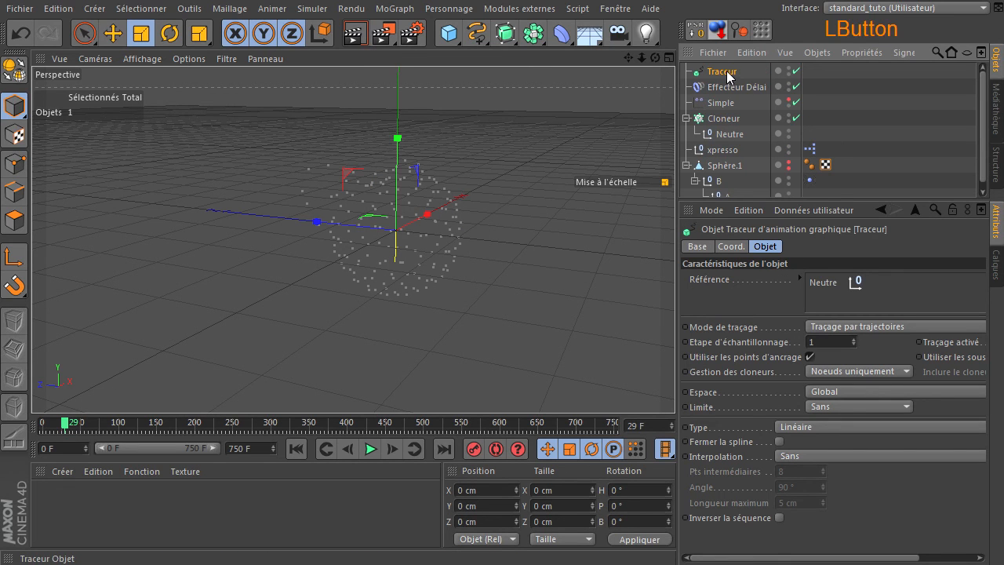
pyautogui.click(849, 325)
pyautogui.click(836, 375)
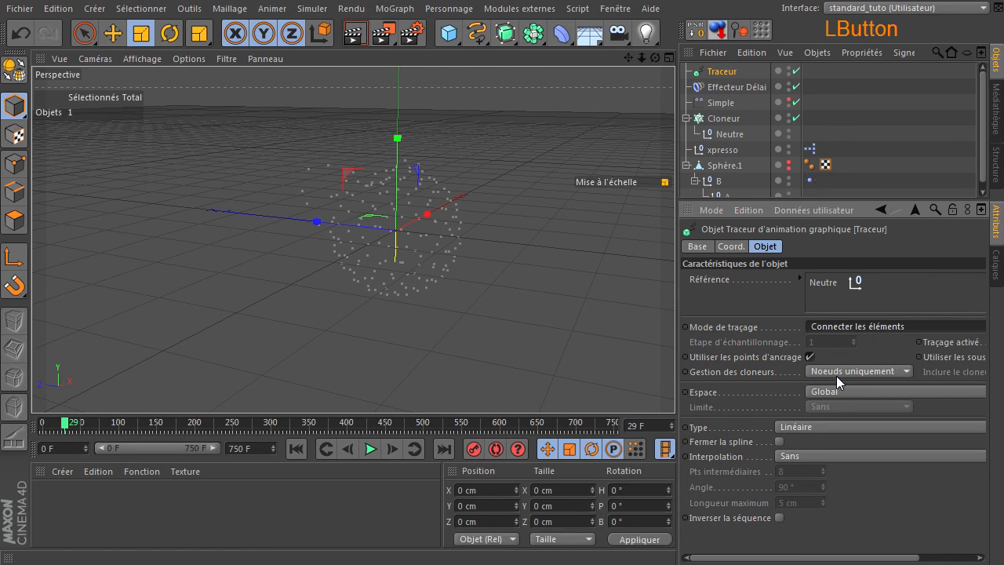
pyautogui.click(295, 452)
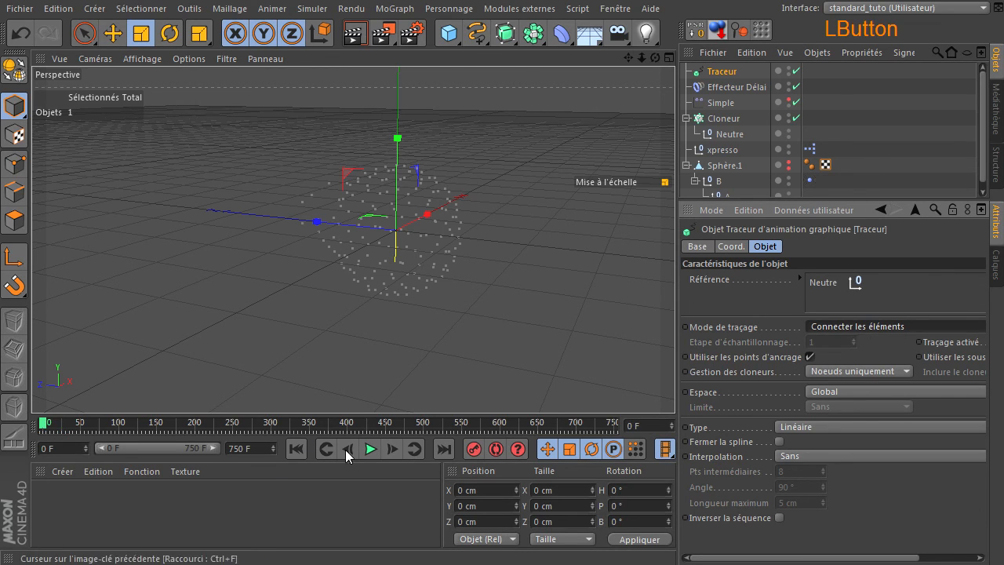
pyautogui.click(372, 451)
pyautogui.click(371, 450)
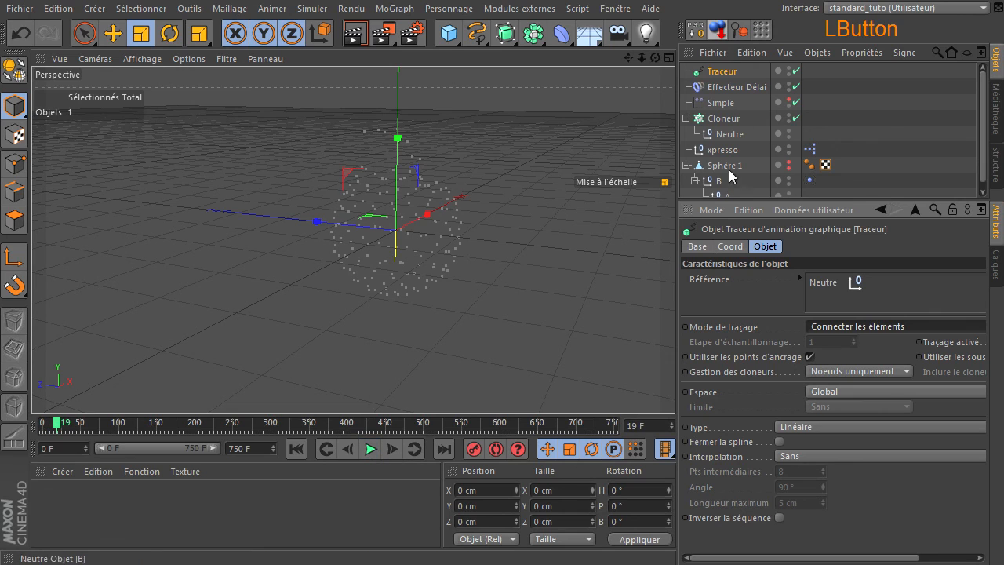
# Step: Set the Traceur's spline type to Bézier and its interpolation to Naturelle
pyautogui.click(725, 72)
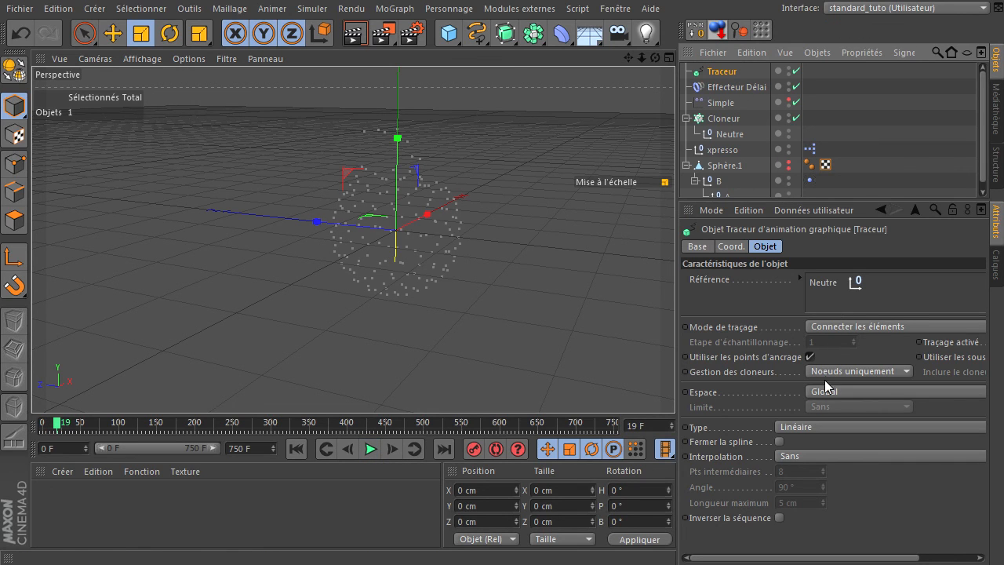
pyautogui.click(817, 425)
pyautogui.click(811, 505)
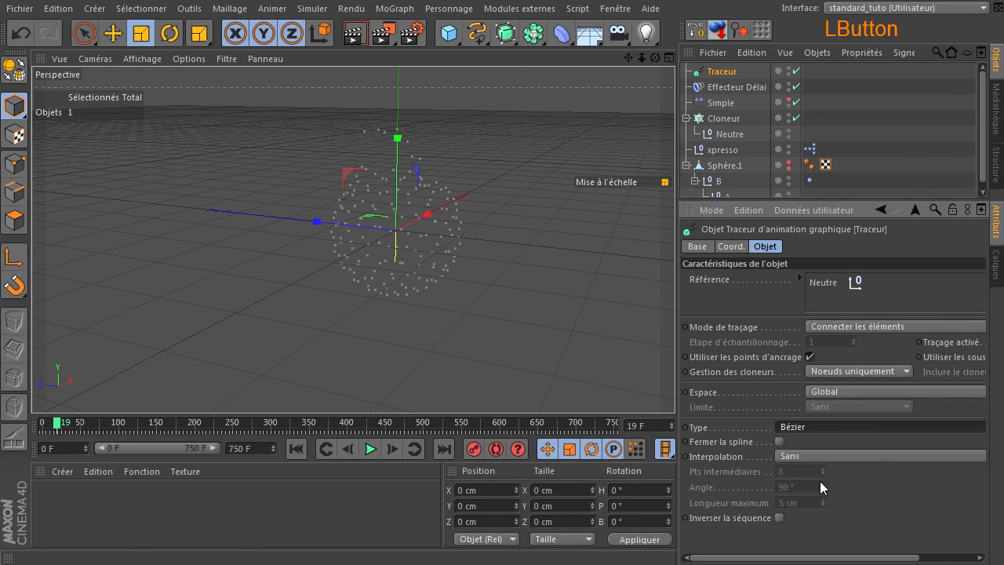
pyautogui.click(829, 460)
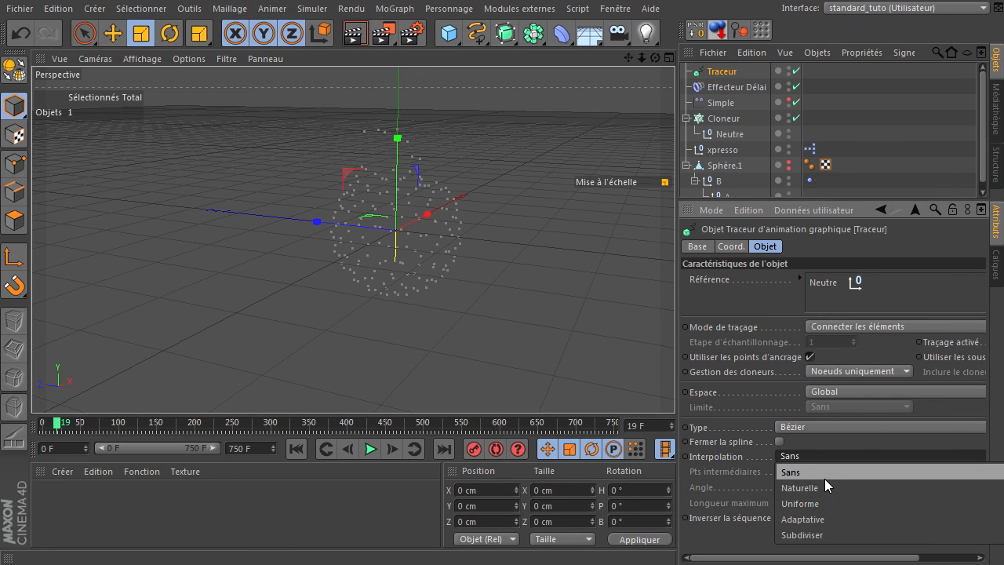
pyautogui.click(822, 487)
# Step: Replace the Neutre with the Cloneur as the Traceur's reference and play the animation to check the traced lines
pyautogui.moveTo(657, 59); pyautogui.dragTo(675, 384)
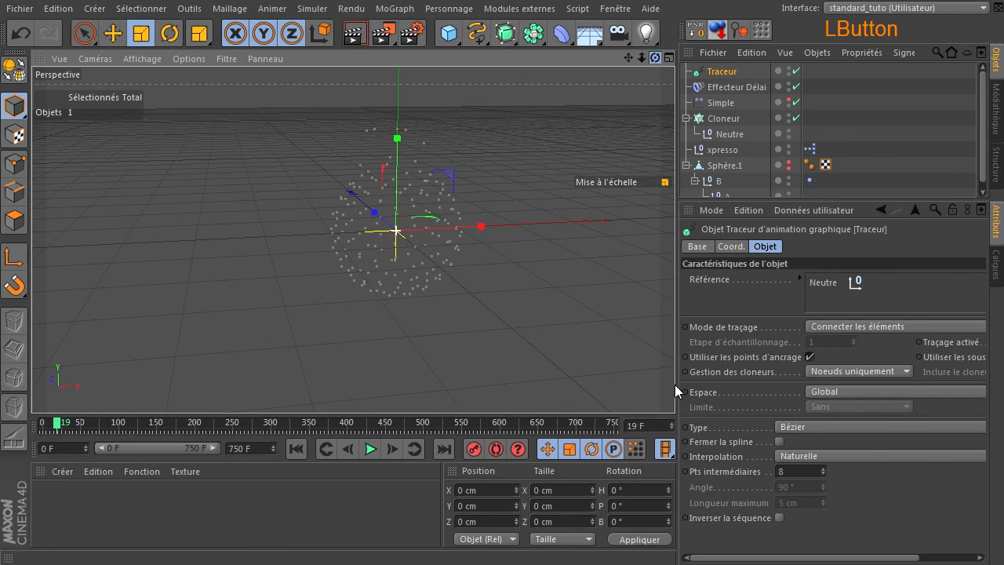
pyautogui.click(723, 132)
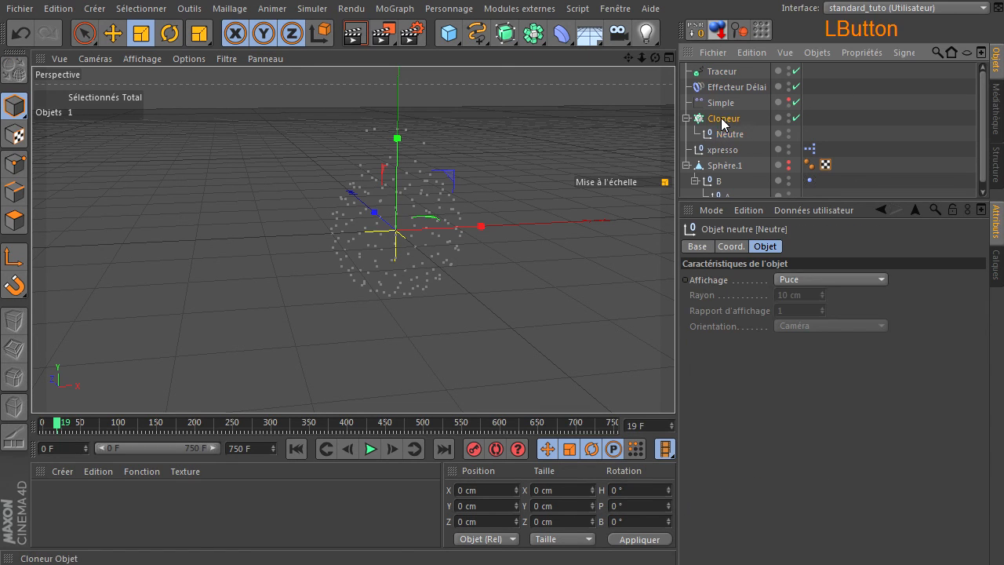
pyautogui.click(724, 117)
pyautogui.click(721, 72)
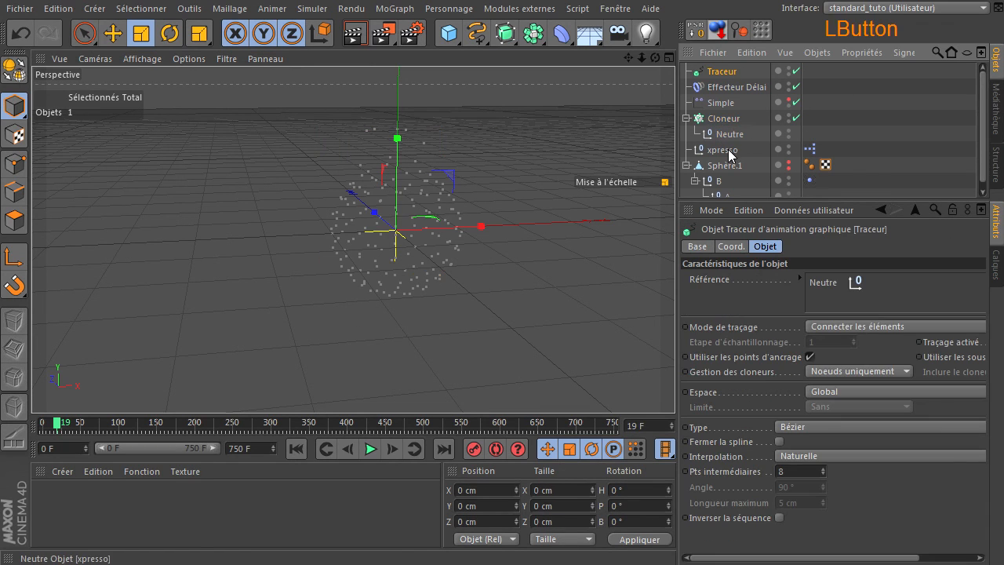
pyautogui.click(822, 285)
pyautogui.press('Delete')
pyautogui.moveTo(715, 121); pyautogui.dragTo(846, 289)
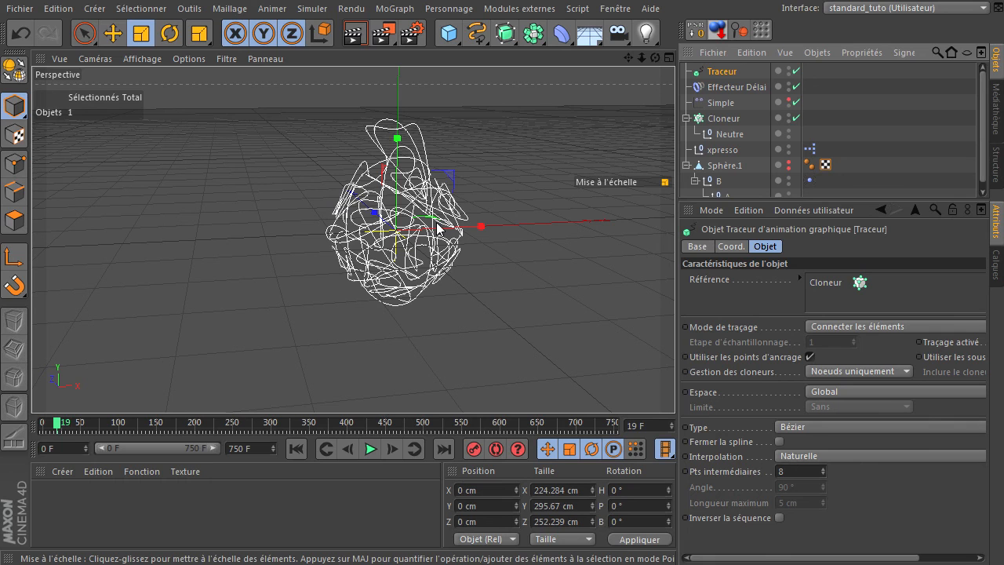
pyautogui.click(367, 449)
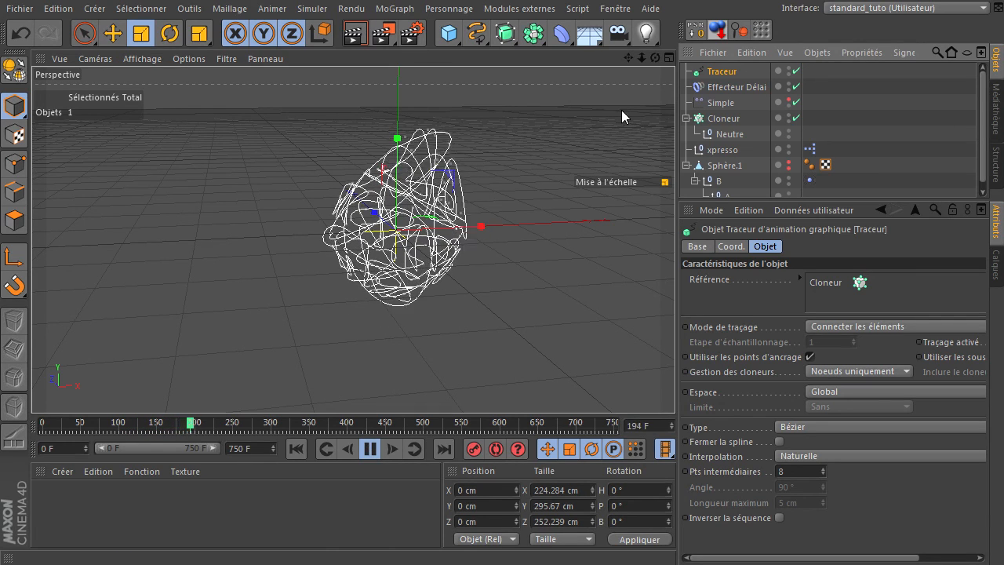
pyautogui.moveTo(655, 57); pyautogui.dragTo(626, 117)
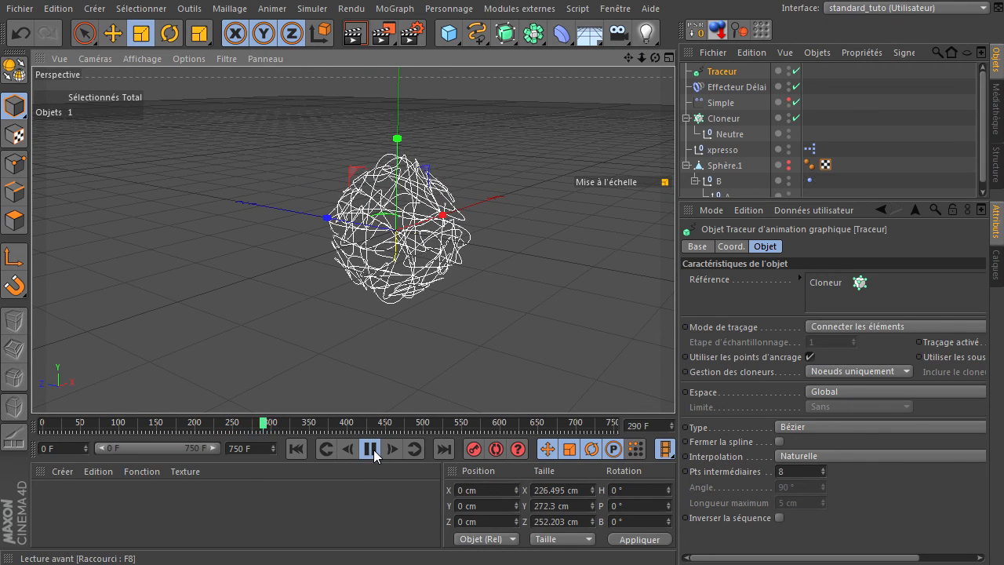
# Step: Add an Extrusion contrôlée NURBS containing the Traceur, and create a Cercle spline
pyautogui.moveTo(505, 33); pyautogui.dragTo(585, 104)
pyautogui.moveTo(728, 89); pyautogui.dragTo(738, 75)
pyautogui.moveTo(477, 33); pyautogui.dragTo(610, 107)
# Step: Give the Cercle a 1 cm radius and Naturelle interpolation with 4 intermediate points, and place it above the Traceur inside the Extrusion contrôlée NURBS
pyautogui.doubleClick(800, 308)
pyautogui.write('1')
pyautogui.press('Return')
pyautogui.click(840, 390)
pyautogui.click(823, 421)
pyautogui.doubleClick(804, 405)
pyautogui.write('4')
pyautogui.press('Return')
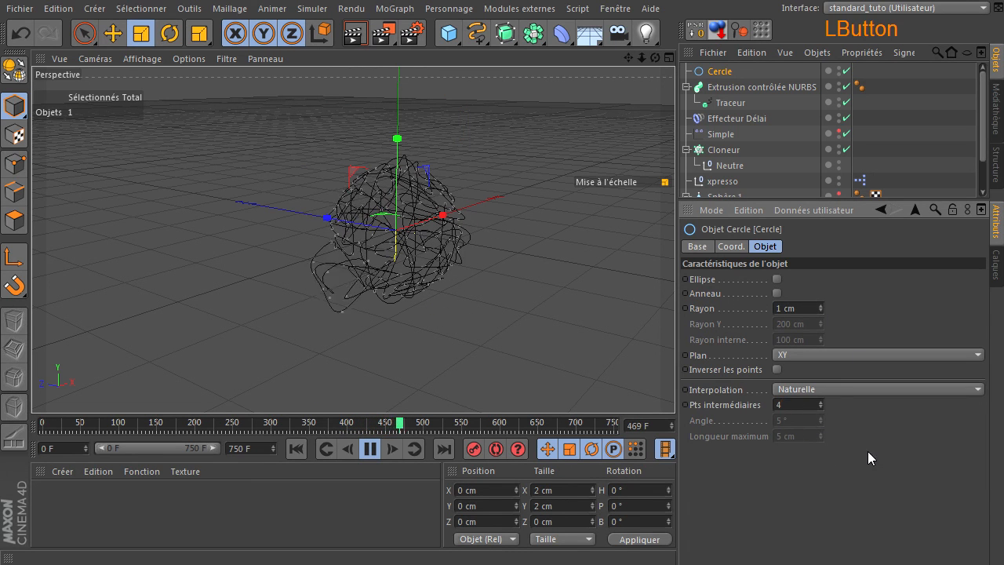
pyautogui.moveTo(720, 71); pyautogui.dragTo(726, 94)
# Step: Set the Traceur's number of intermediate points to 6
pyautogui.click(746, 102)
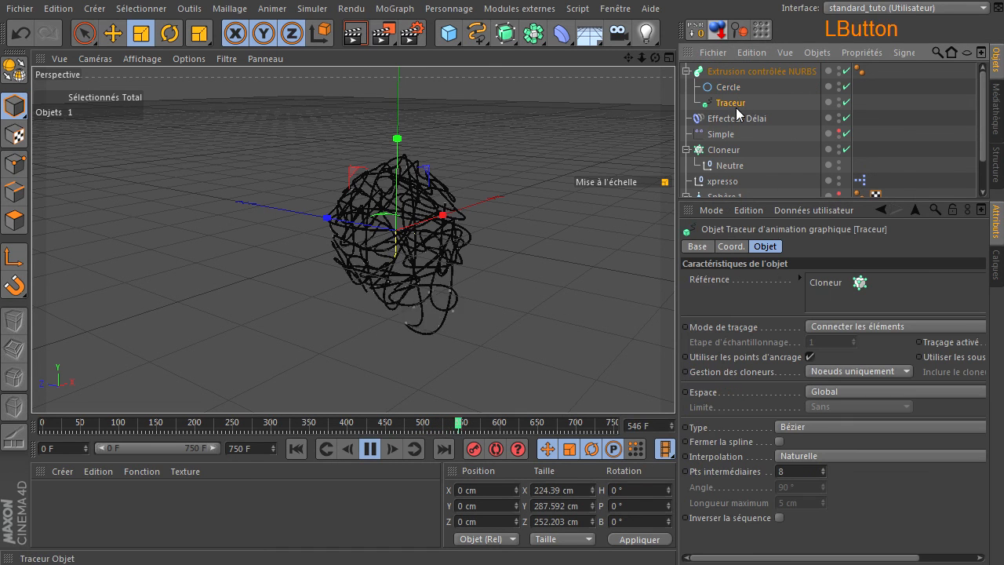
pyautogui.doubleClick(793, 470)
pyautogui.write('3')
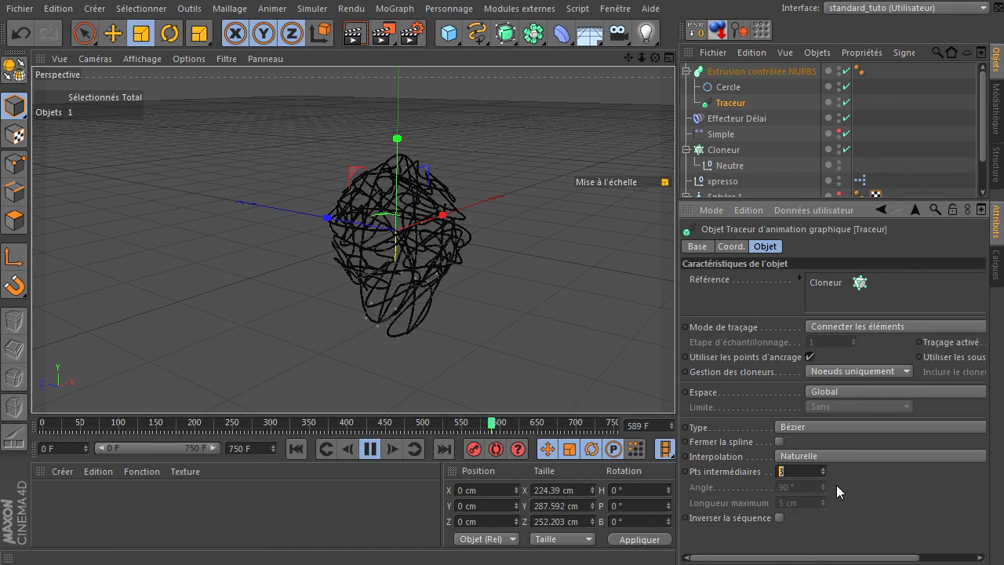
pyautogui.click(877, 494)
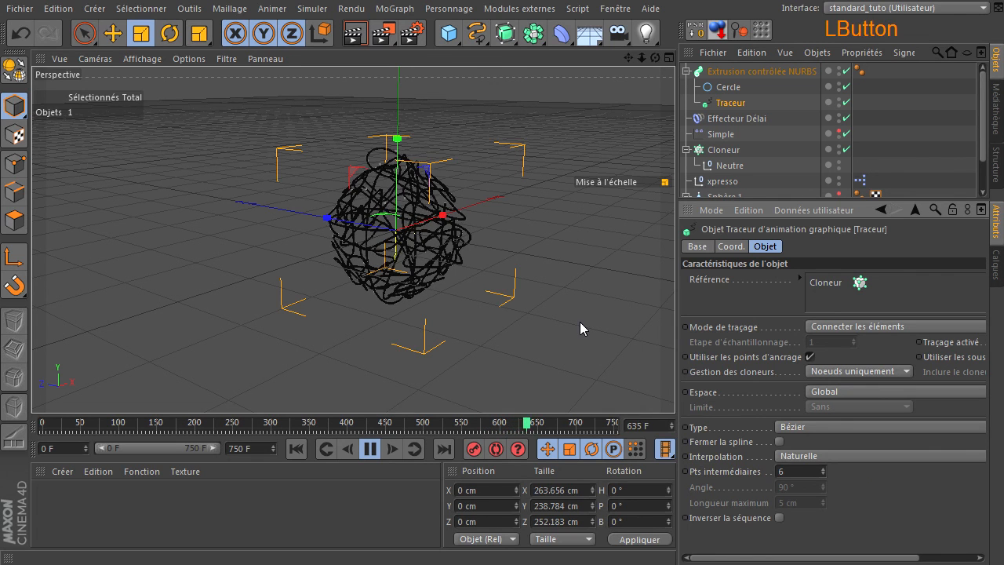
# Step: Watch the swept tubes animate with nothing selected, stop the playback, and test-render the view
pyautogui.click(591, 299)
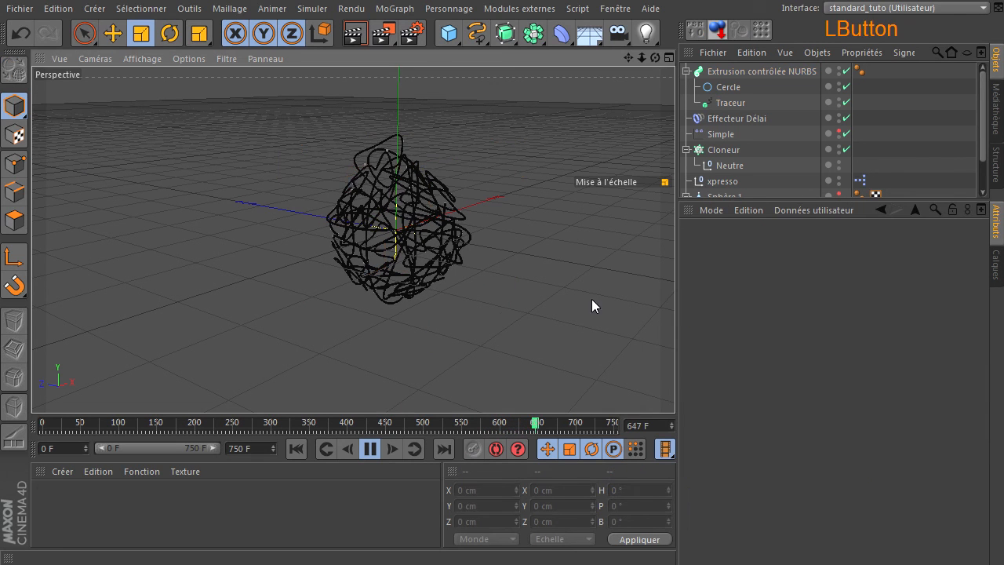
pyautogui.click(371, 447)
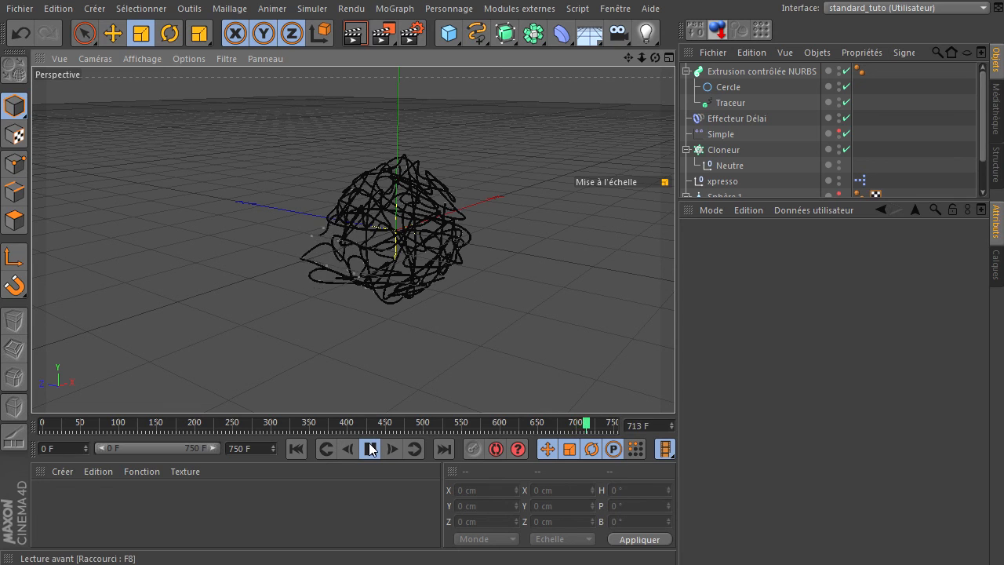
pyautogui.click(371, 447)
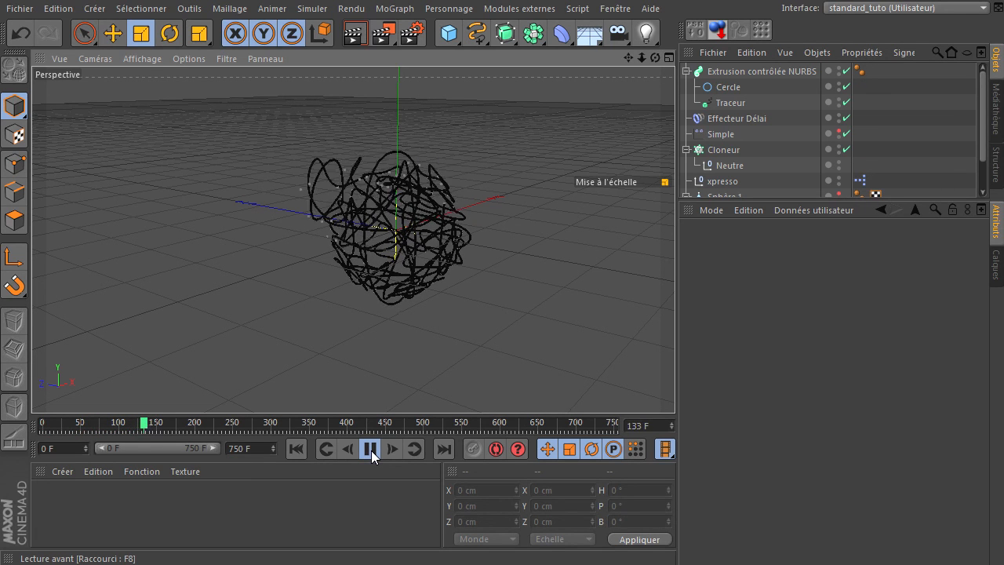
pyautogui.click(371, 448)
pyautogui.click(354, 33)
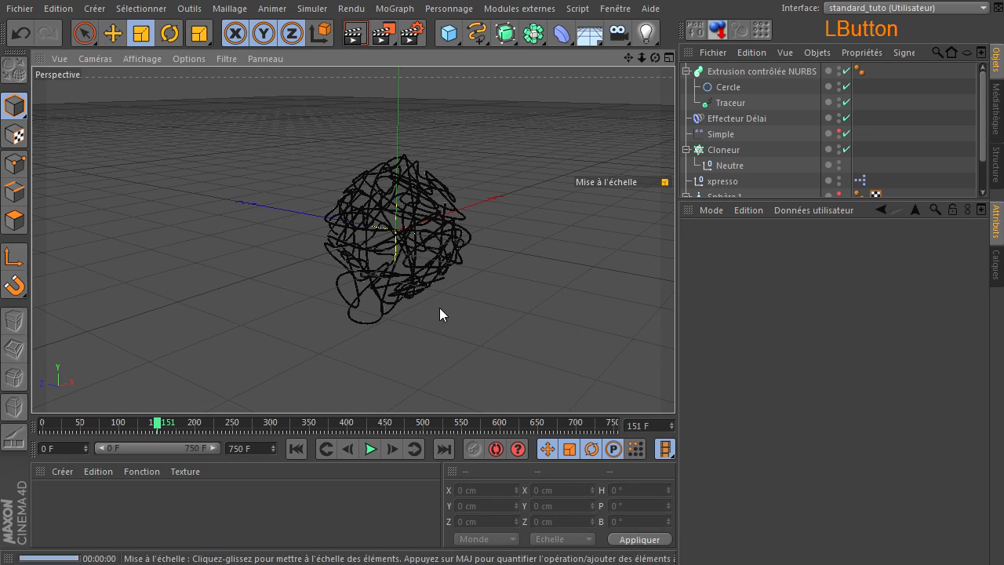
pyautogui.click(471, 317)
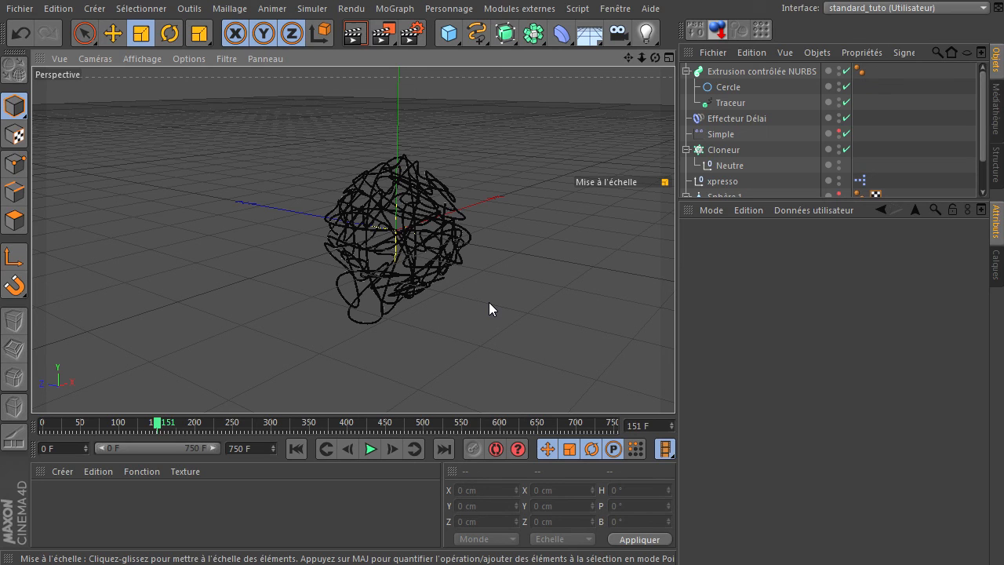
# Step: Enlarge the object list to show the whole hierarchy, leave nothing selected, and return the timeline to the first frame
pyautogui.moveTo(720, 201); pyautogui.dragTo(726, 313)
pyautogui.click(726, 198)
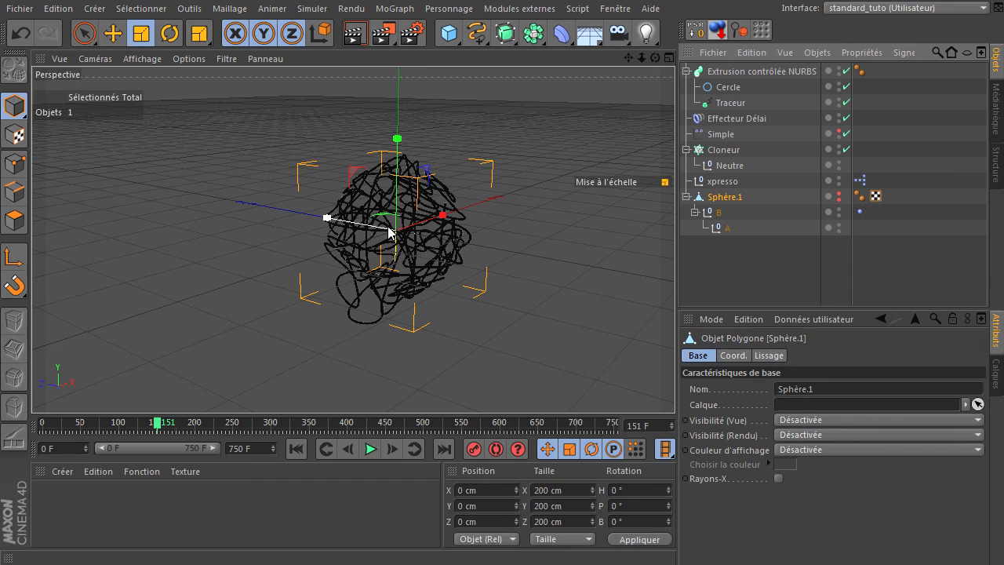
pyautogui.click(713, 276)
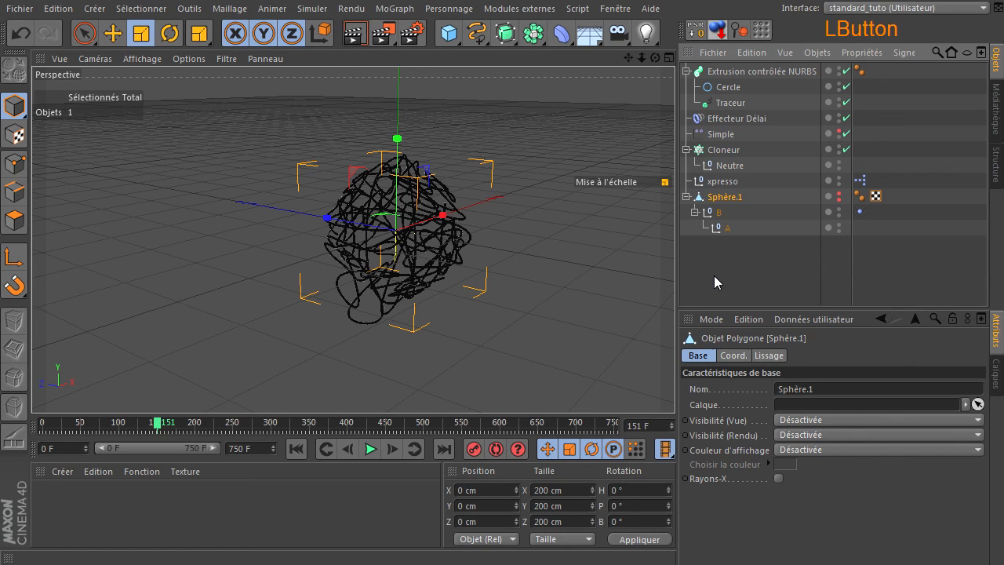
pyautogui.click(296, 449)
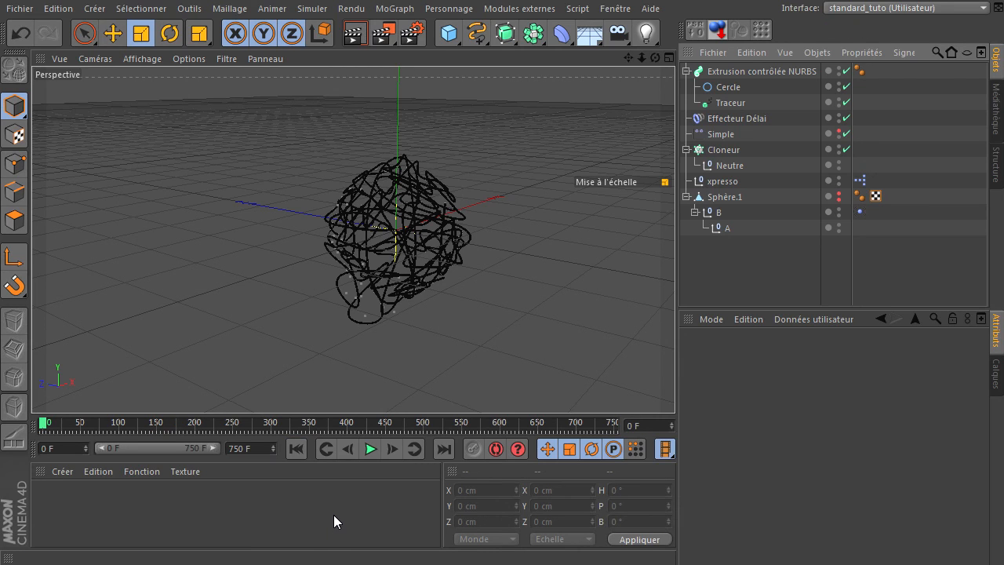